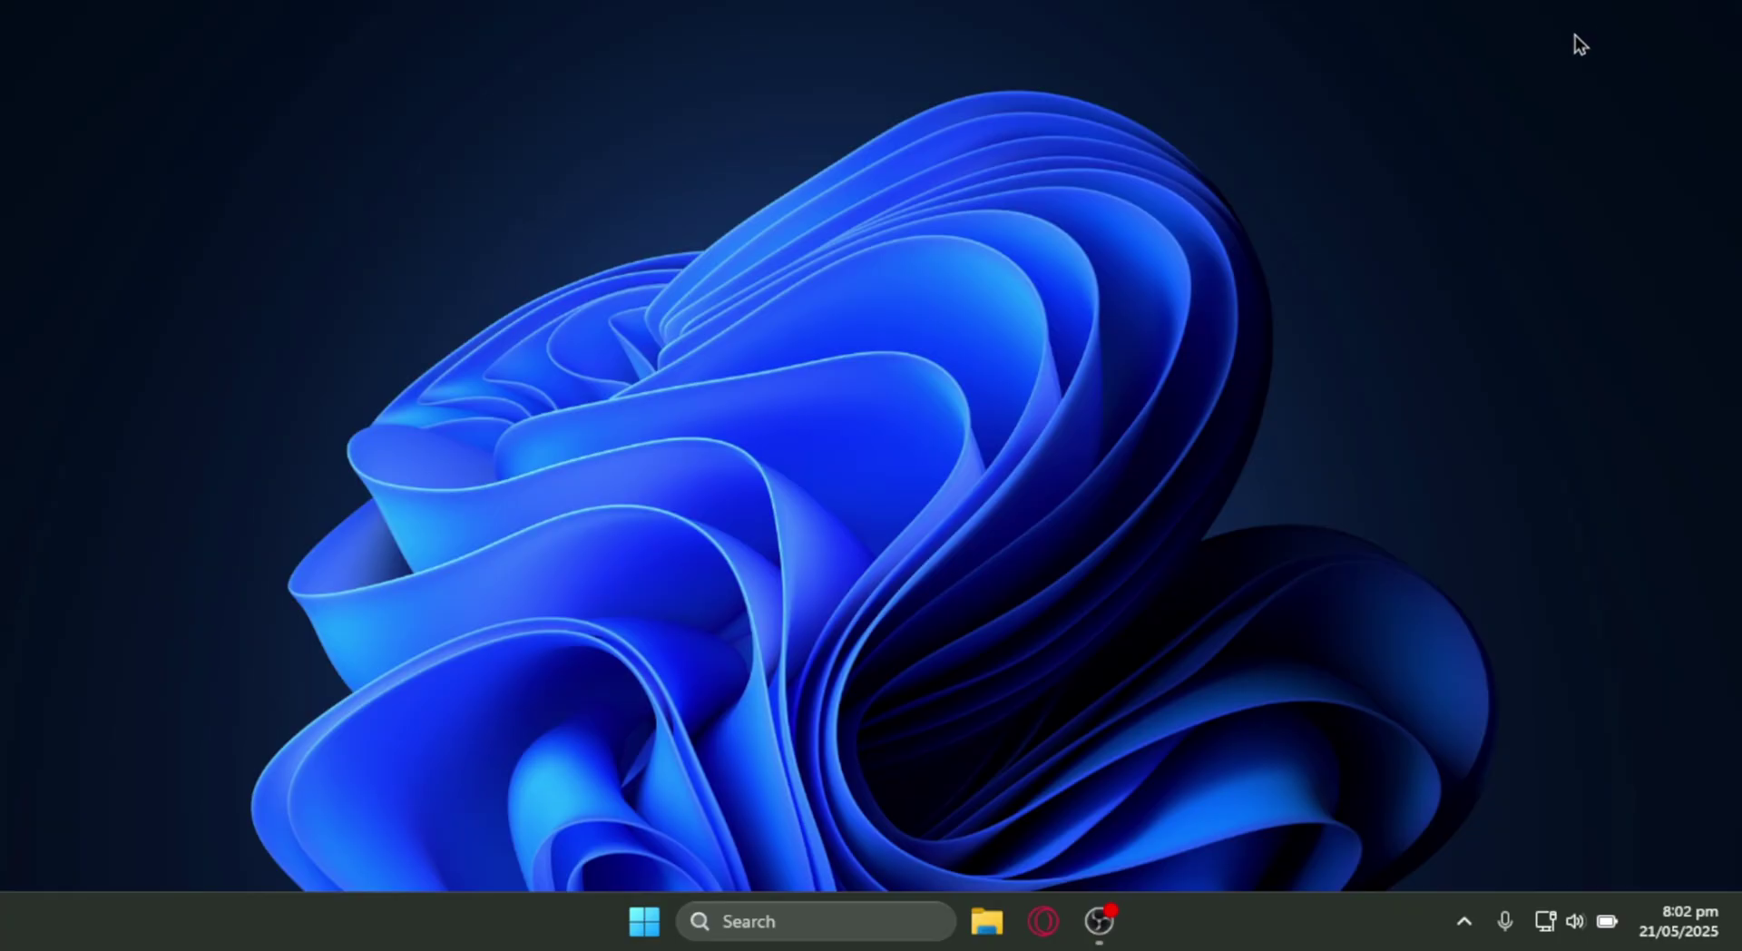
# Go to bloxstrap.org in Opera GX, proceeding past the uBlock Origin blocked-page warning.
pyautogui.click(1043, 921)
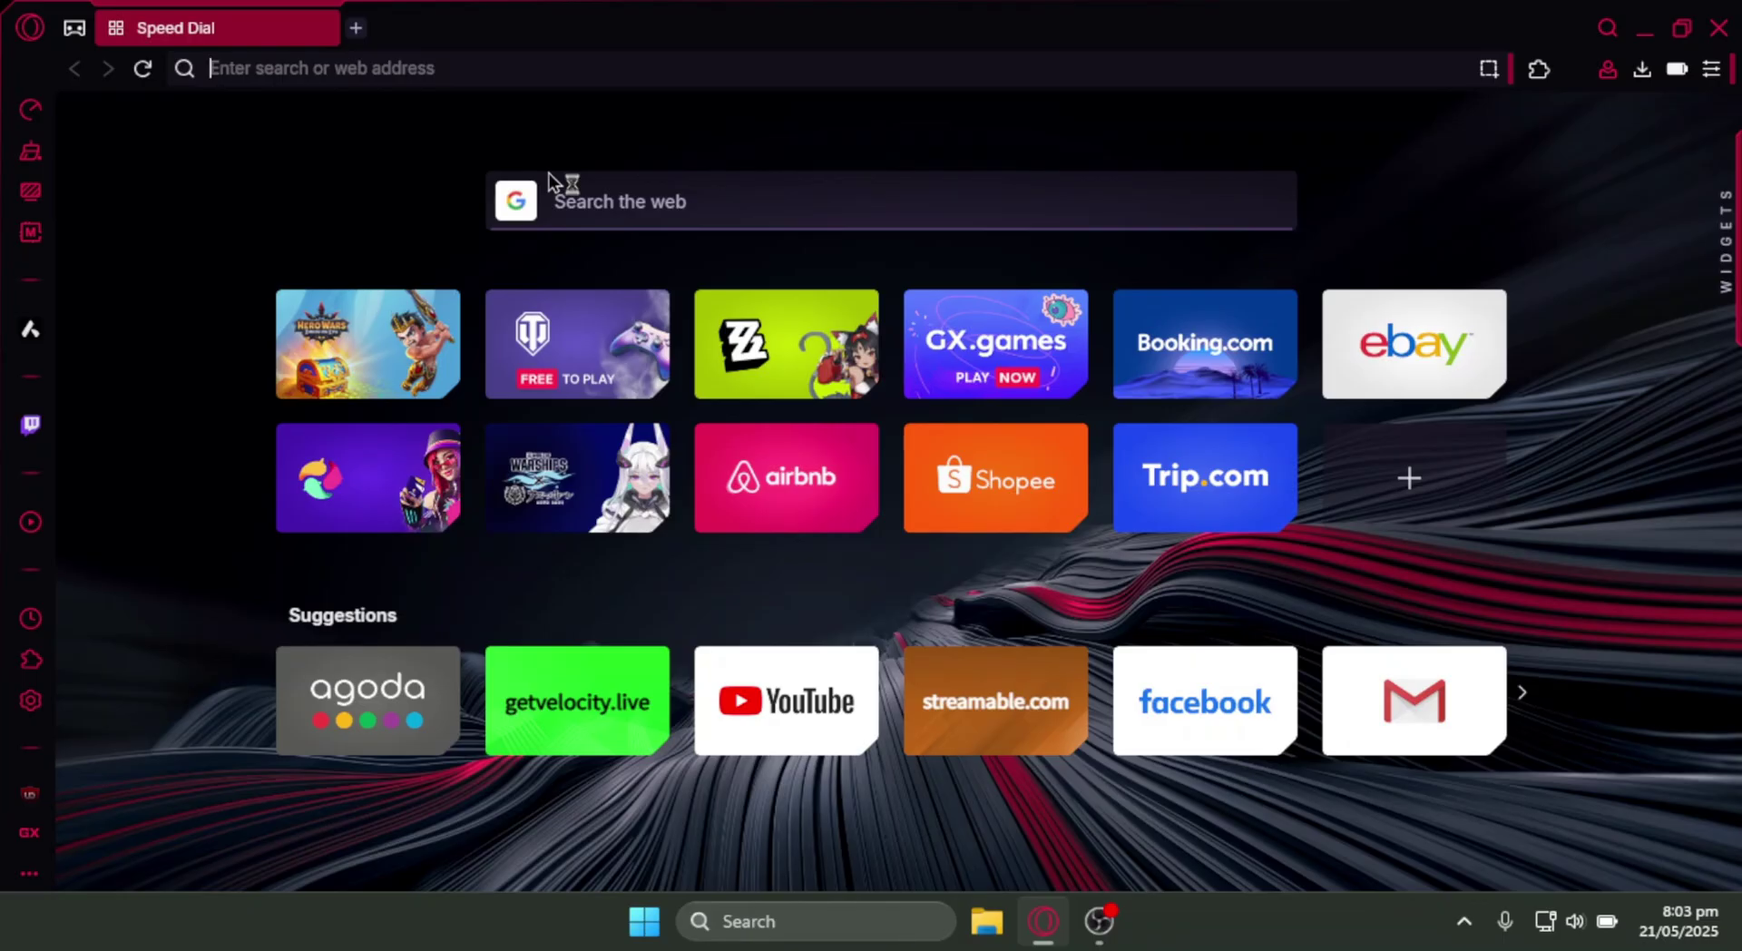
pyautogui.write('bloxstra')
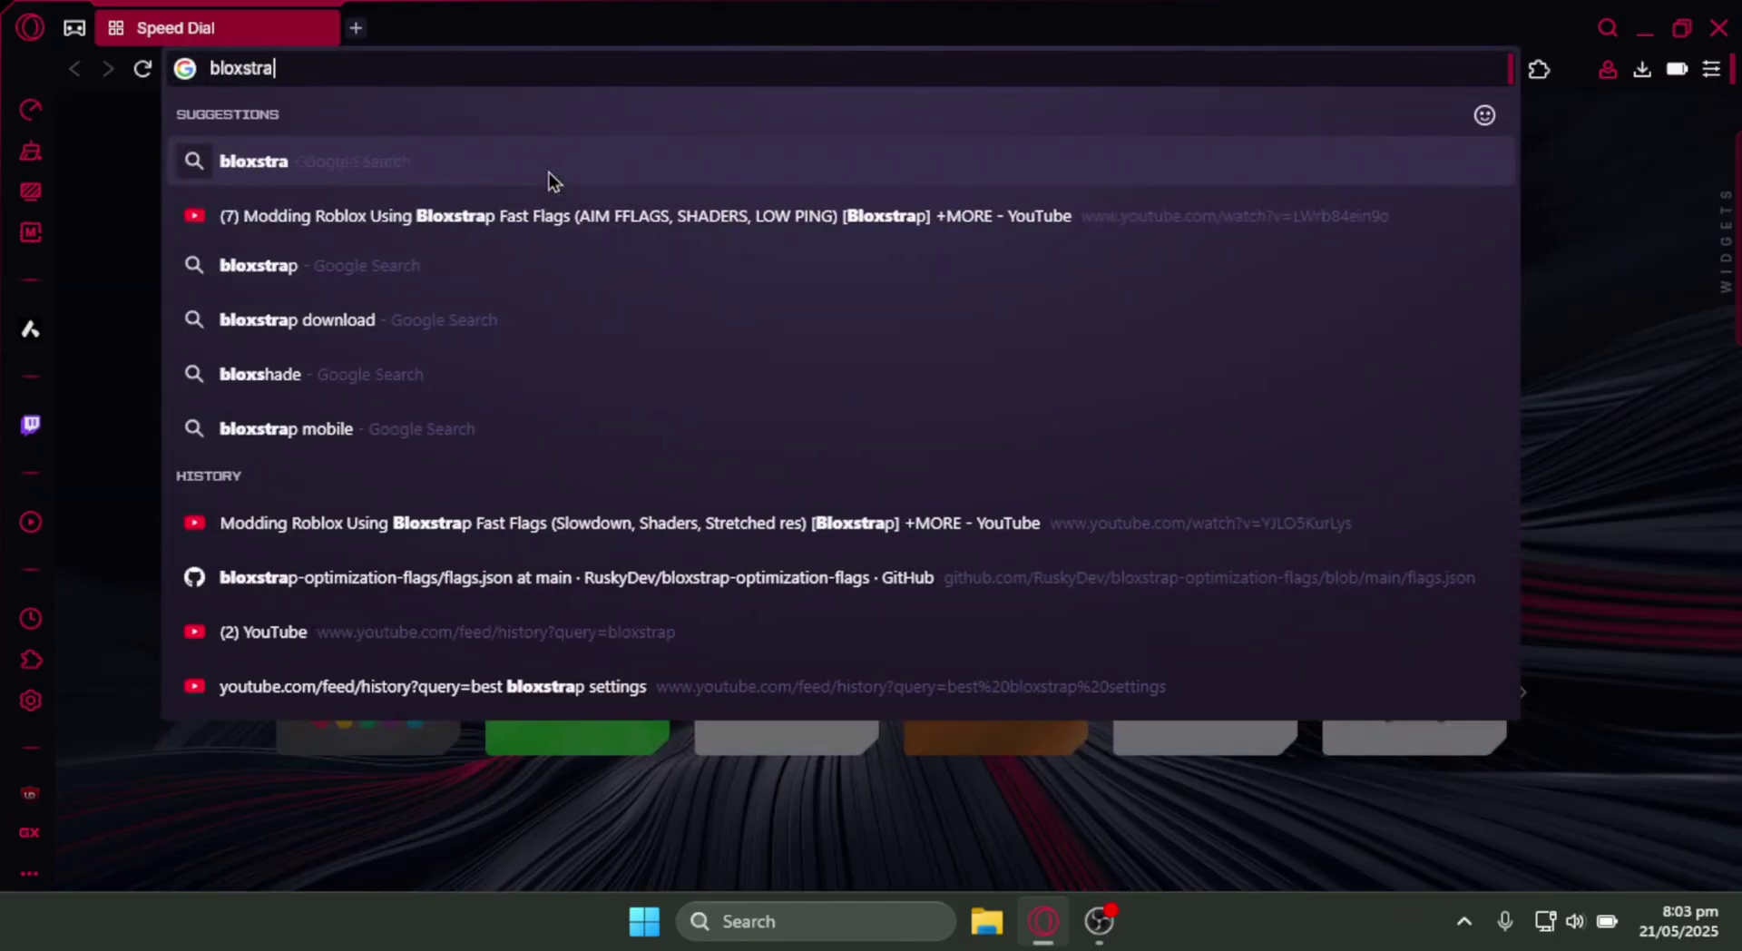
pyautogui.write('p.org')
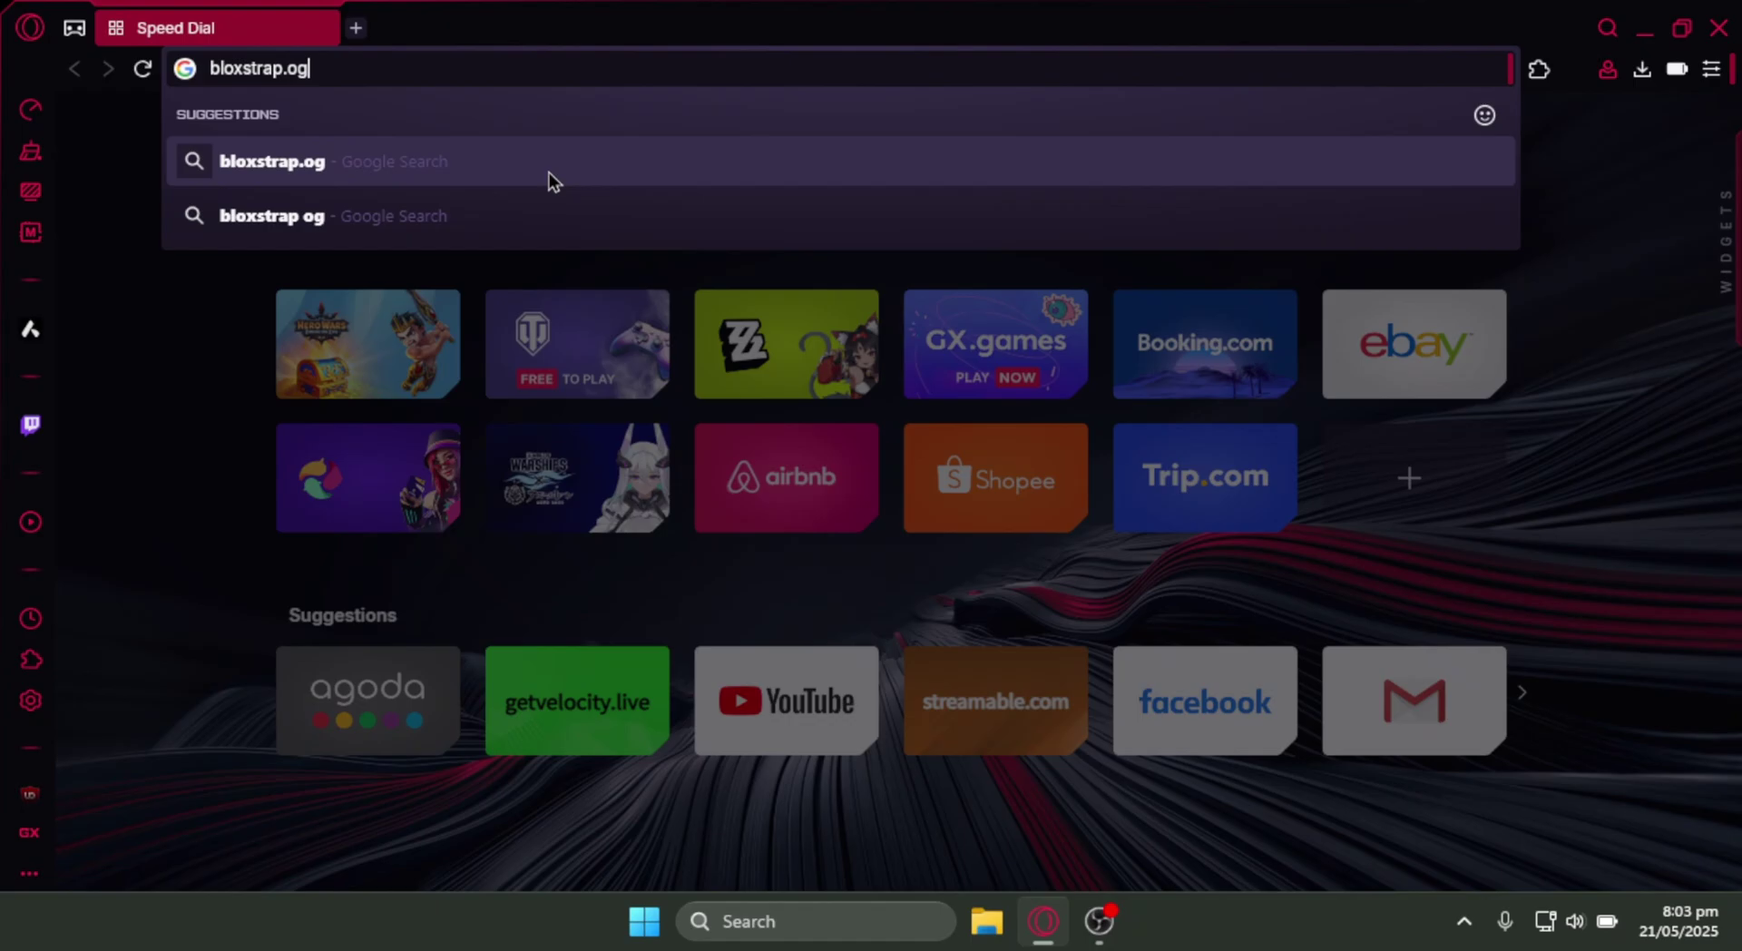
pyautogui.press('Return')
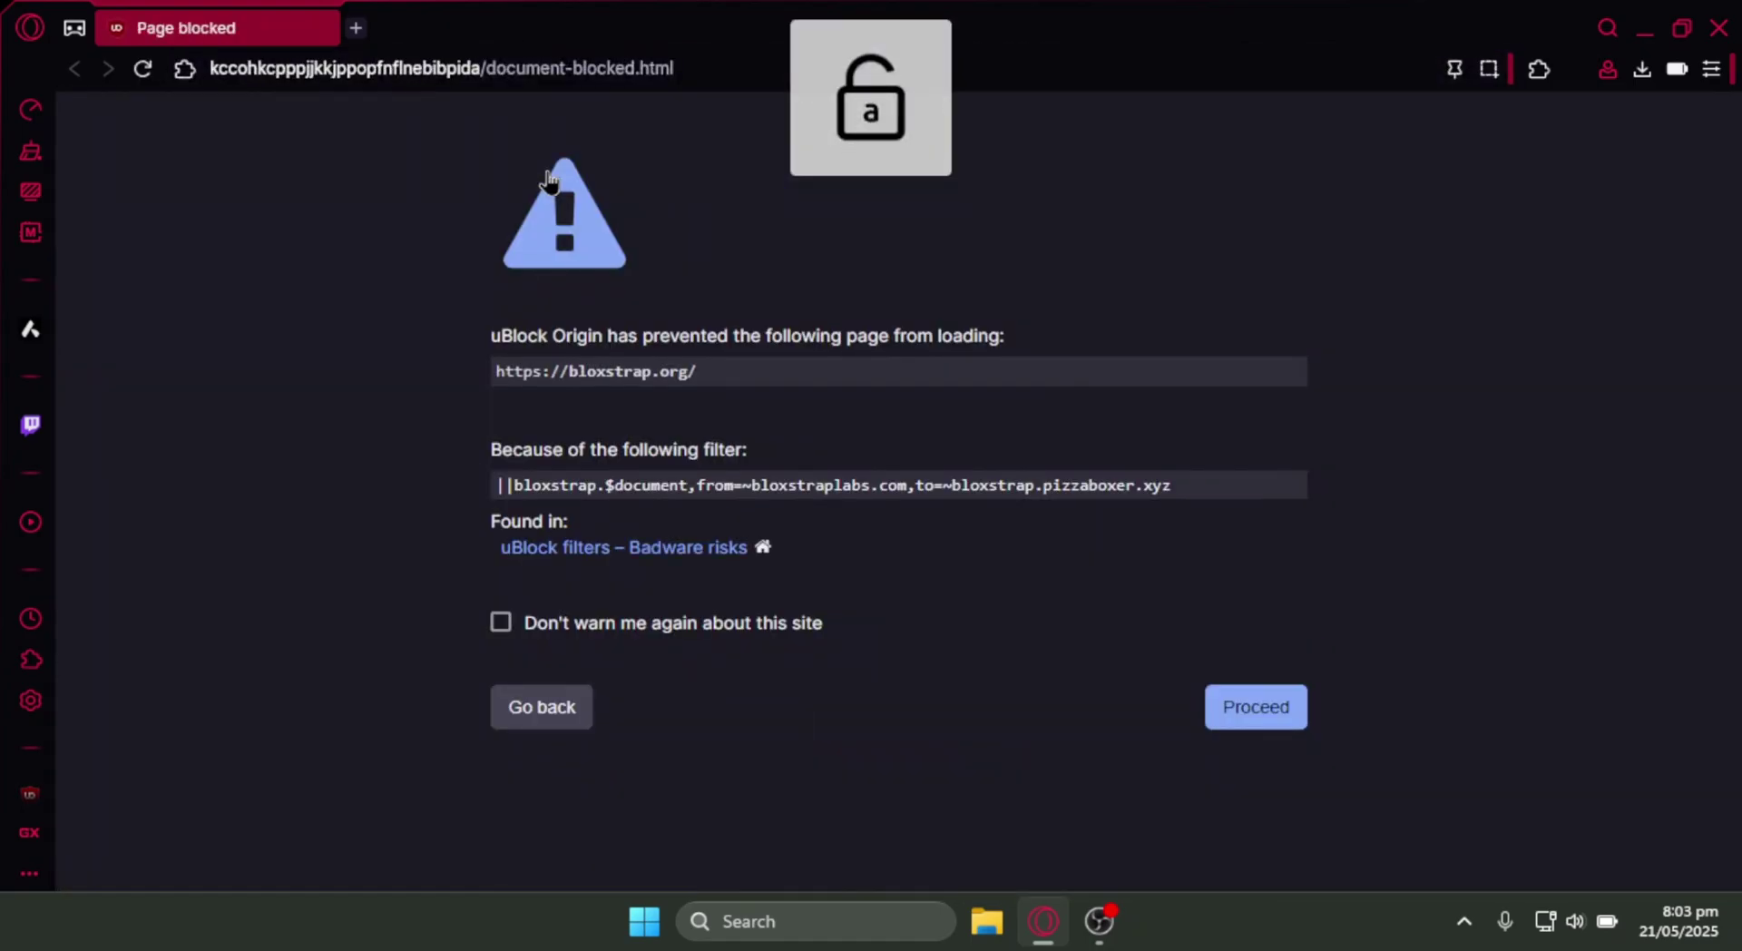
pyautogui.click(1233, 704)
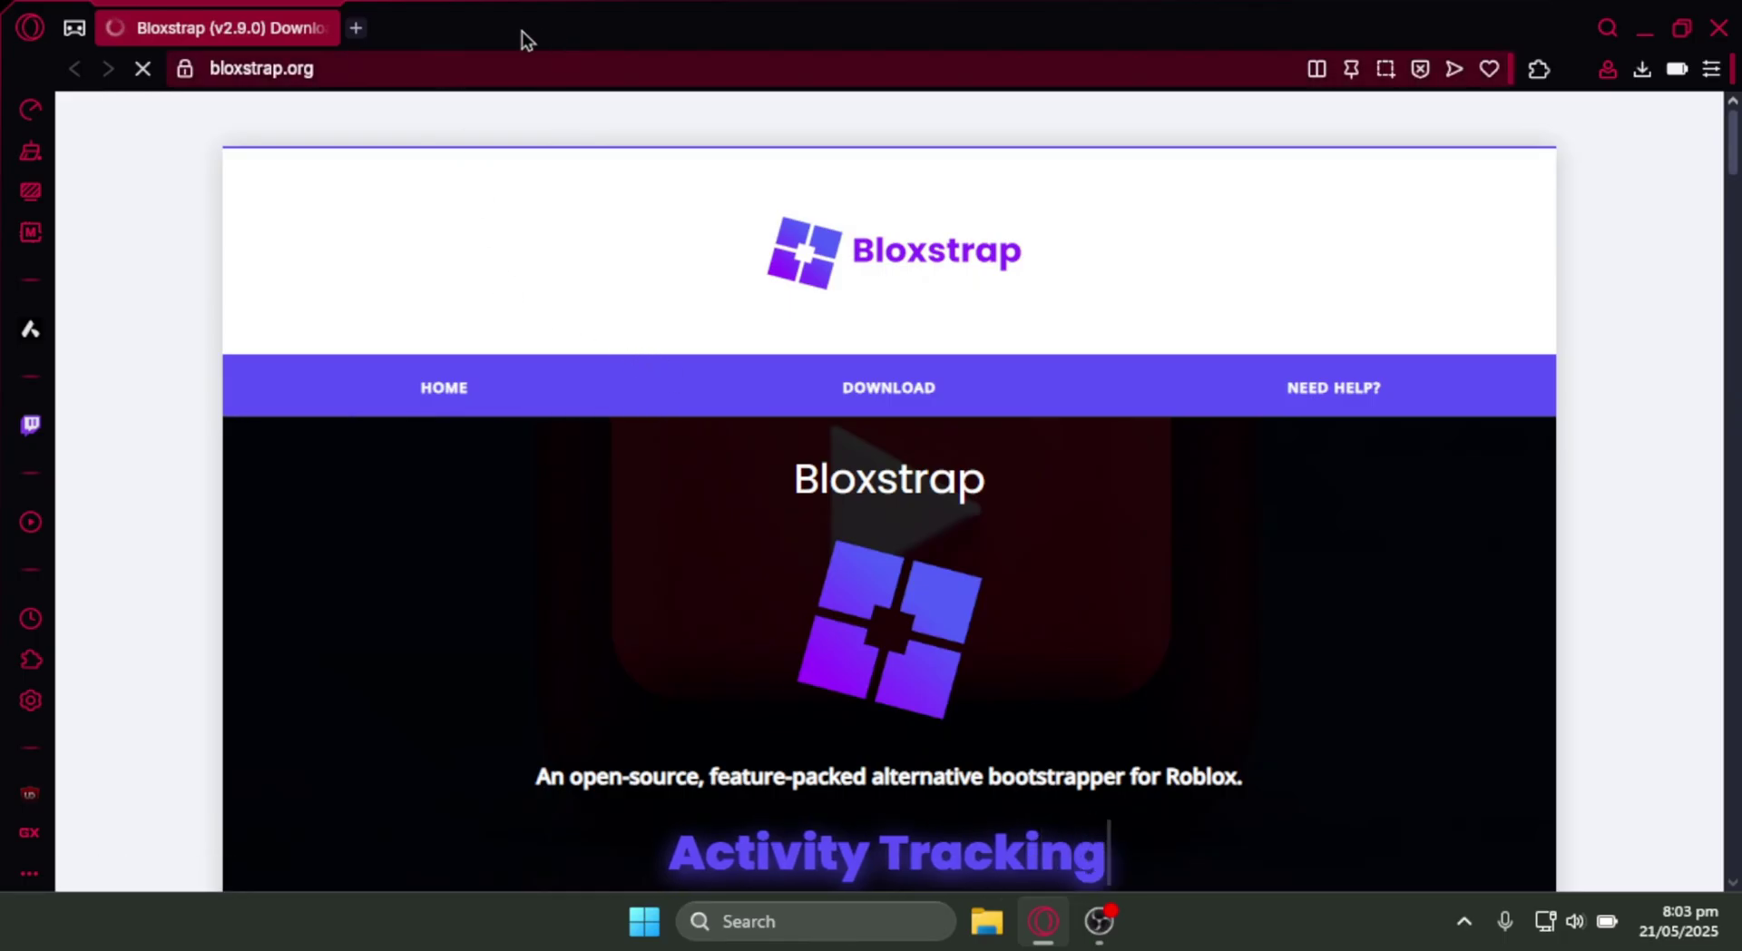
# Open bloxstrap.org/dl from the homepage and scroll to the Latest Version v2.9.0 section.
pyautogui.scroll(-10, 782, 334)
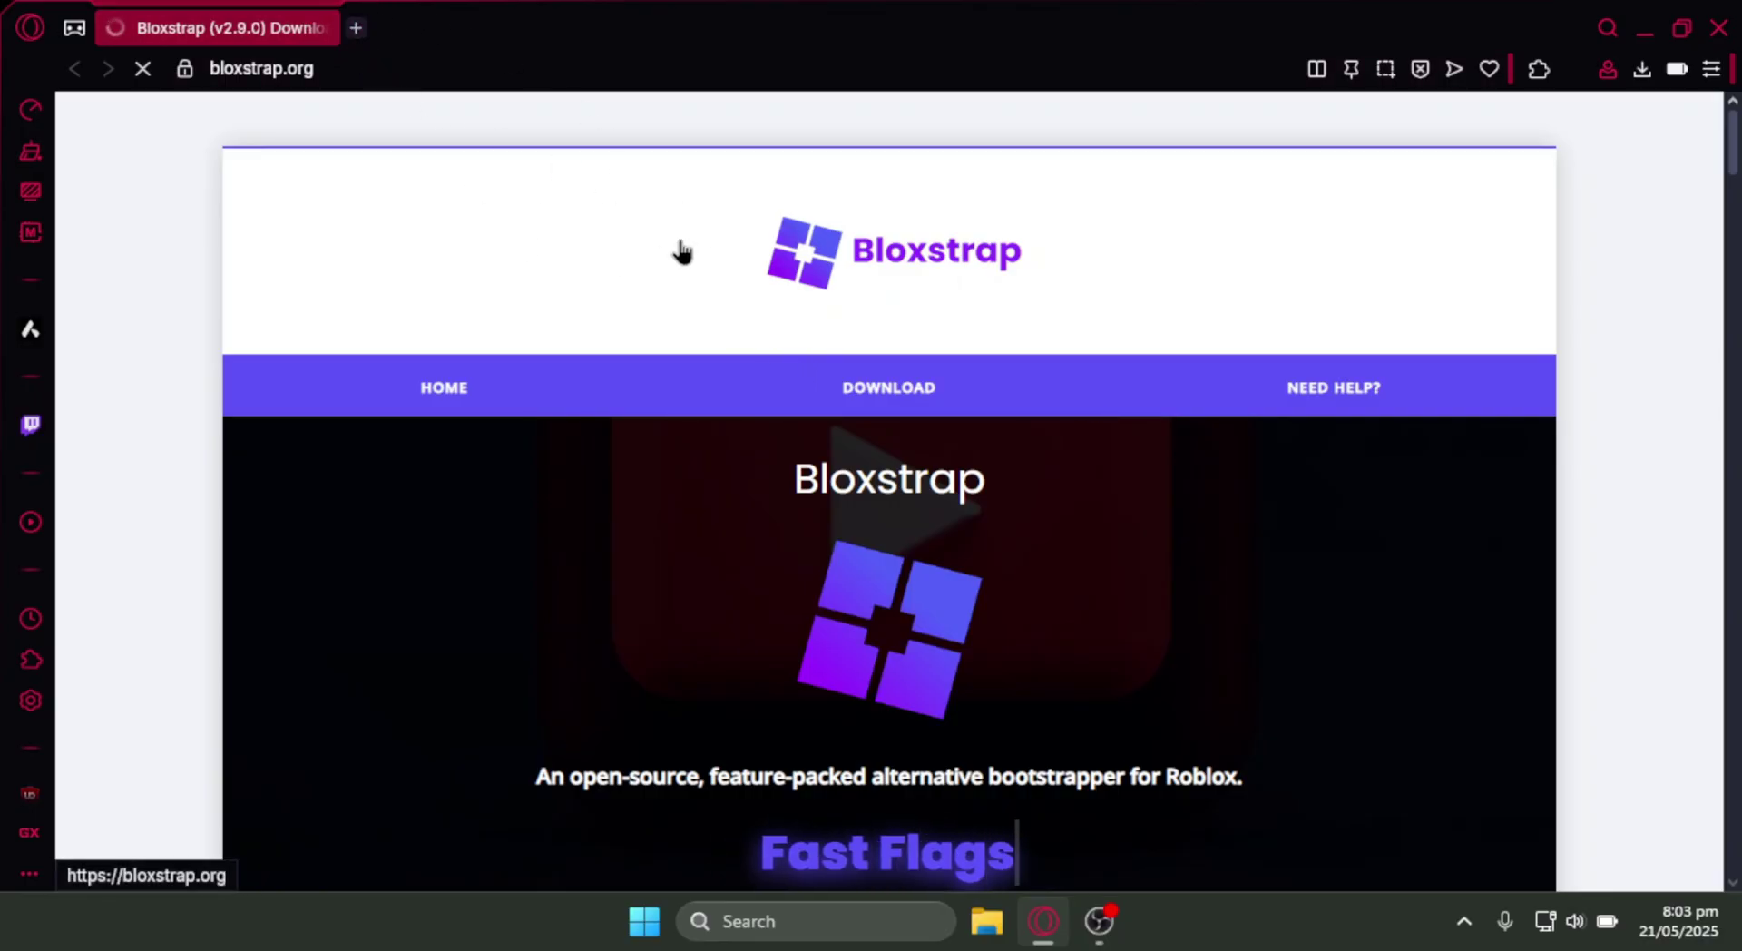
pyautogui.scroll(-7, 682, 251)
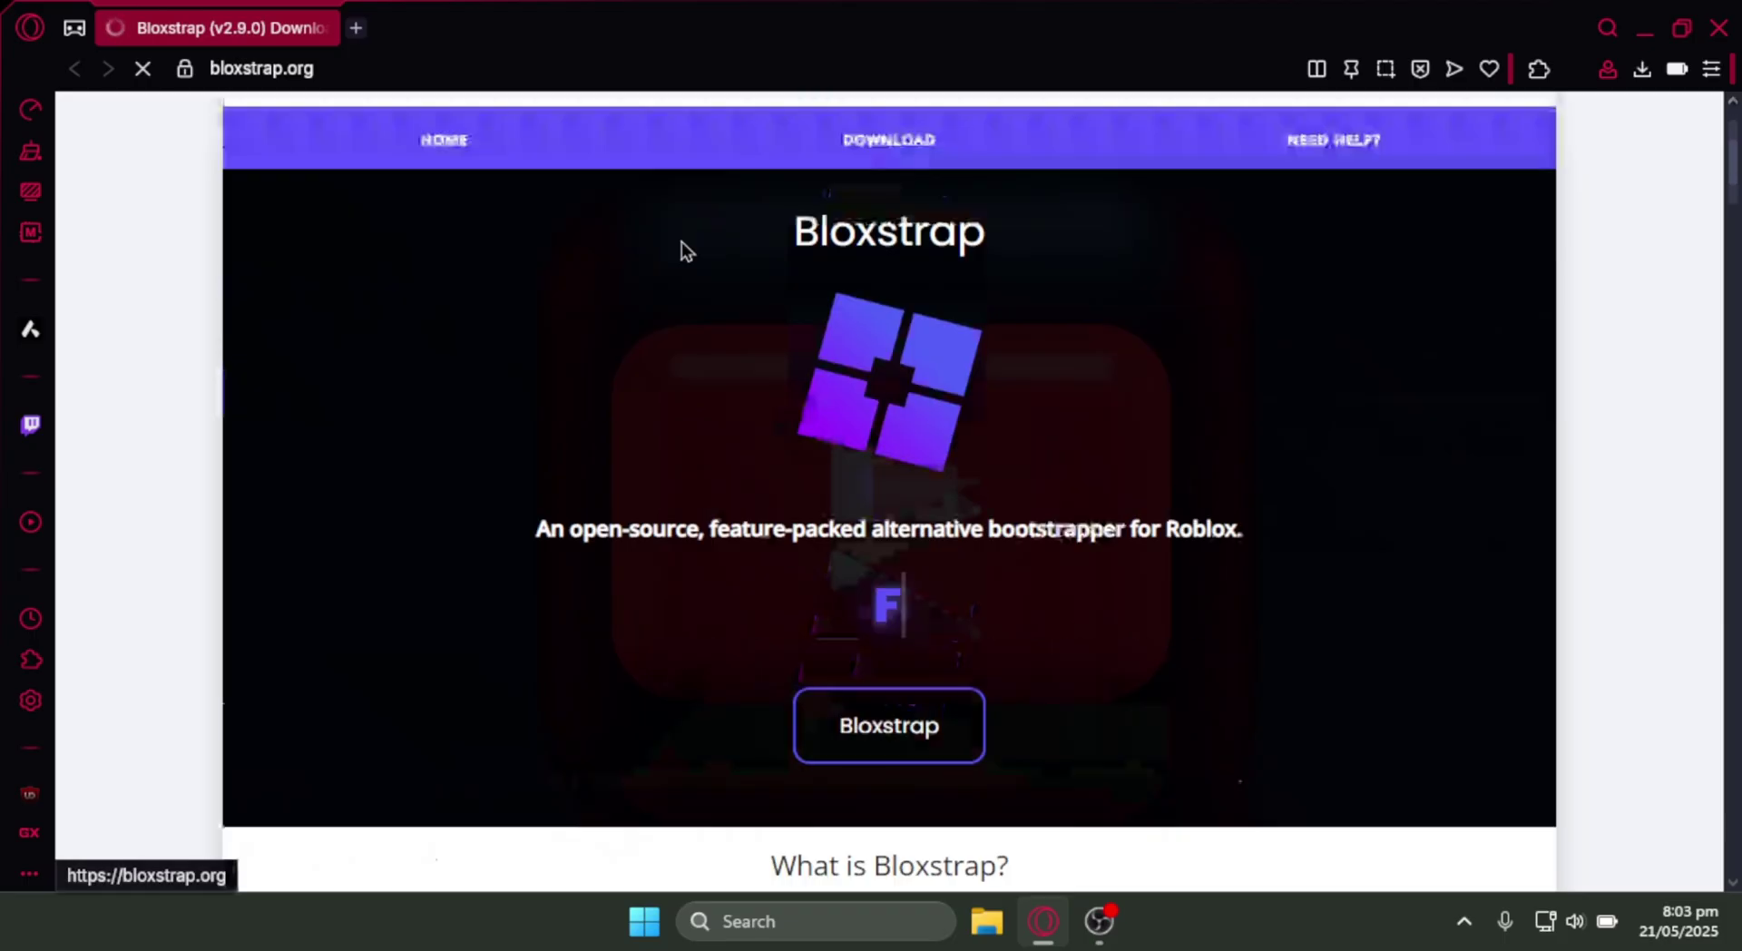
pyautogui.scroll(6, 715, 279)
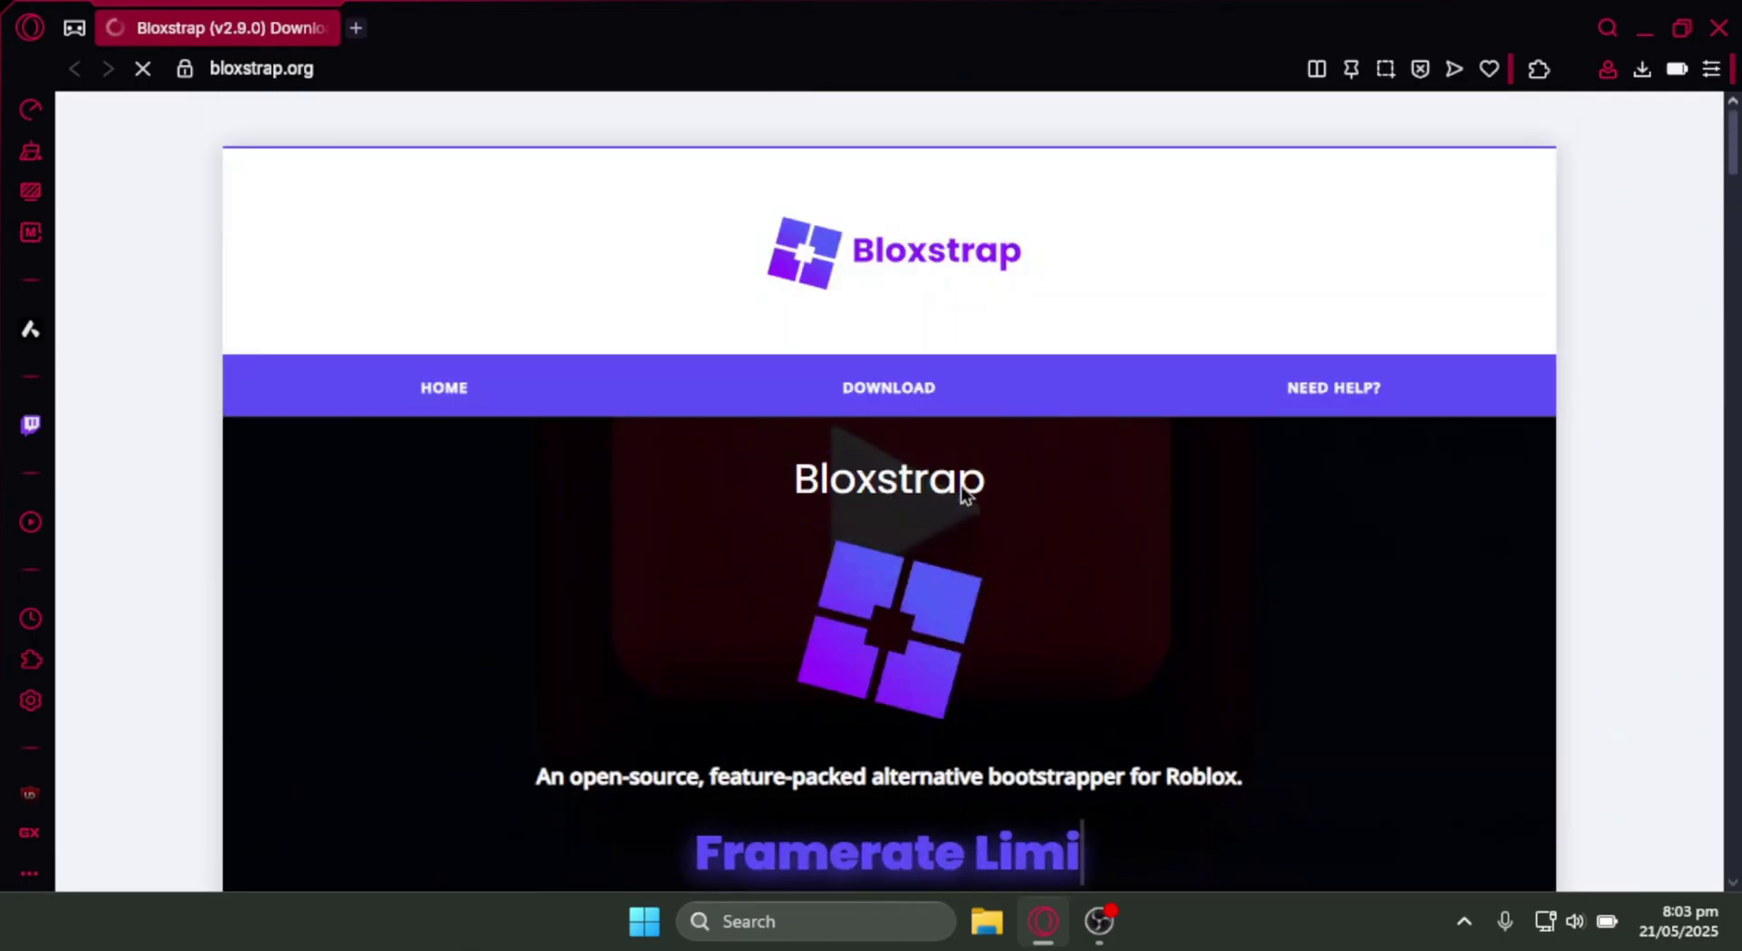
pyautogui.scroll(-4, 917, 490)
pyautogui.click(935, 504)
pyautogui.click(862, 381)
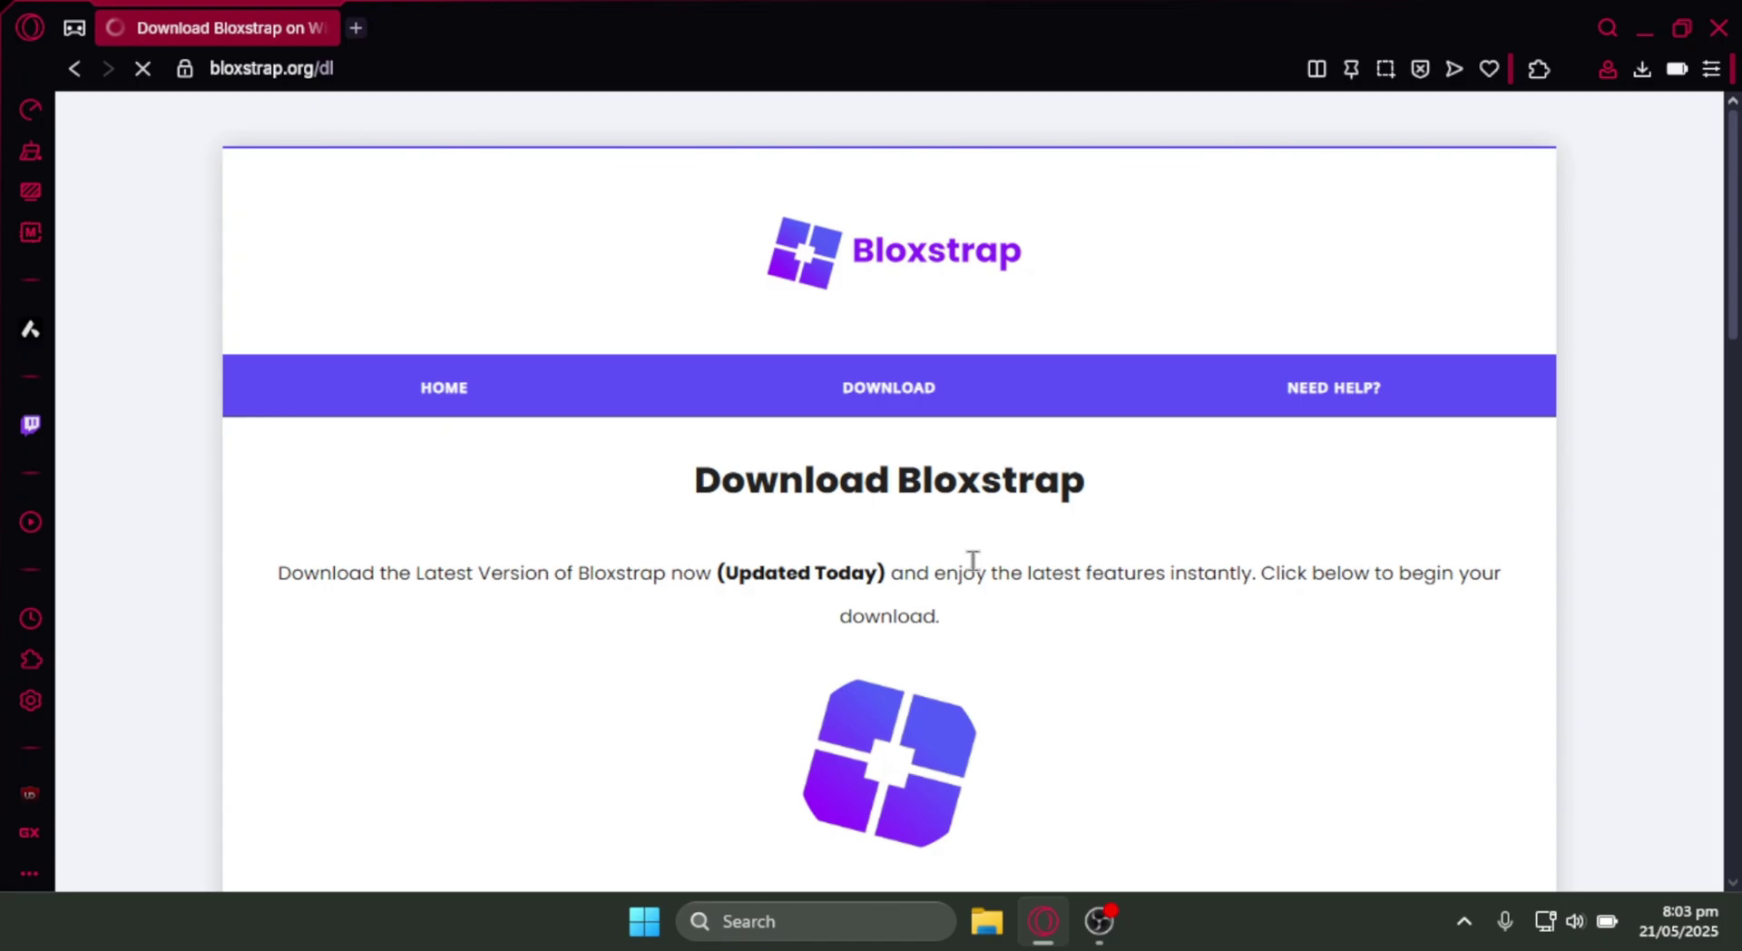
pyautogui.scroll(-4, 950, 541)
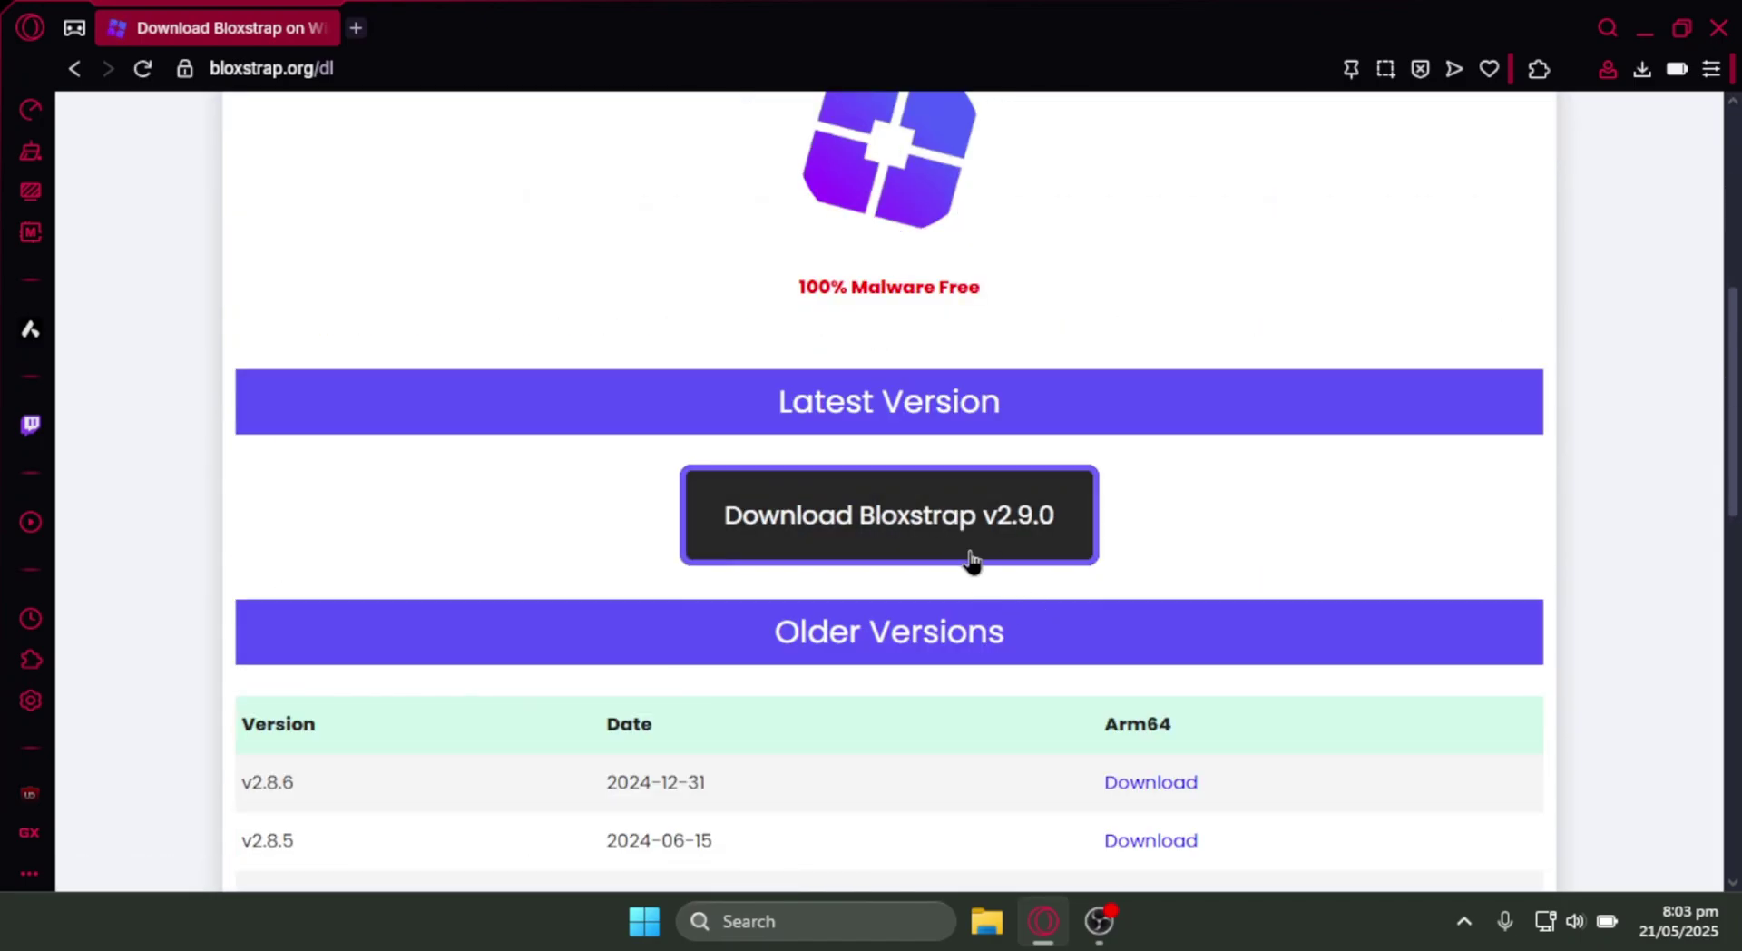
# Download Bloxstrap v2.9.0 and let the download reach Download complete.
pyautogui.click(1011, 534)
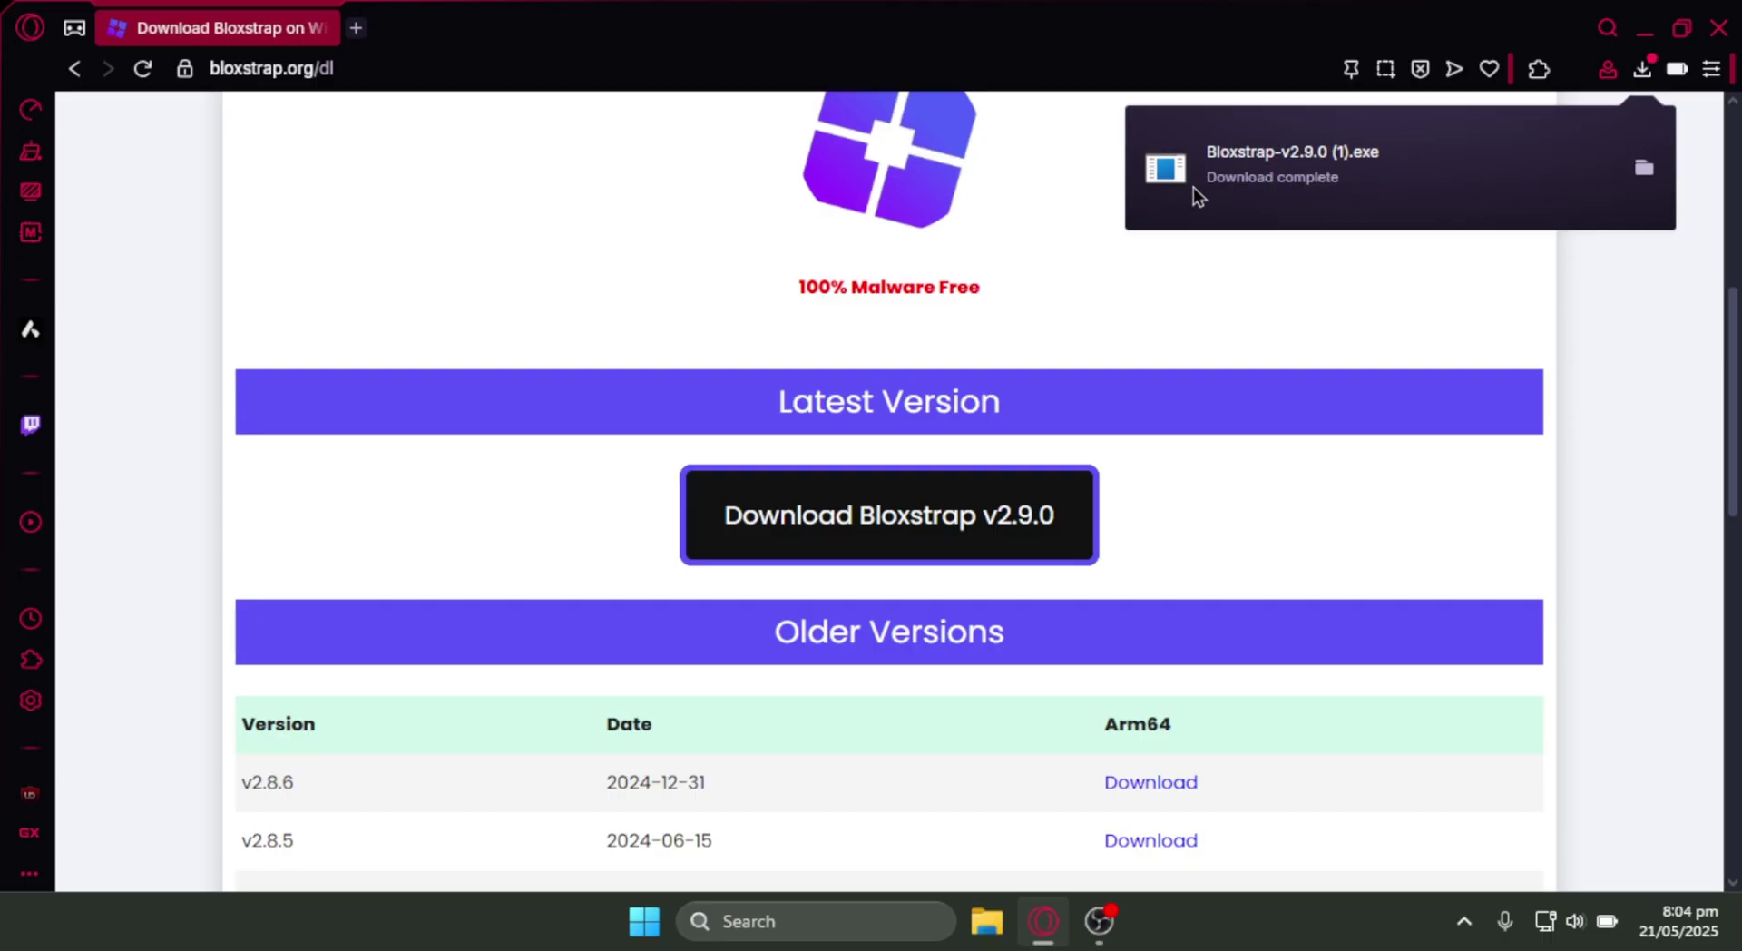
# Run the downloaded Bloxstrap installer from the Downloads folder and choose Configure settings.
pyautogui.click(1644, 169)
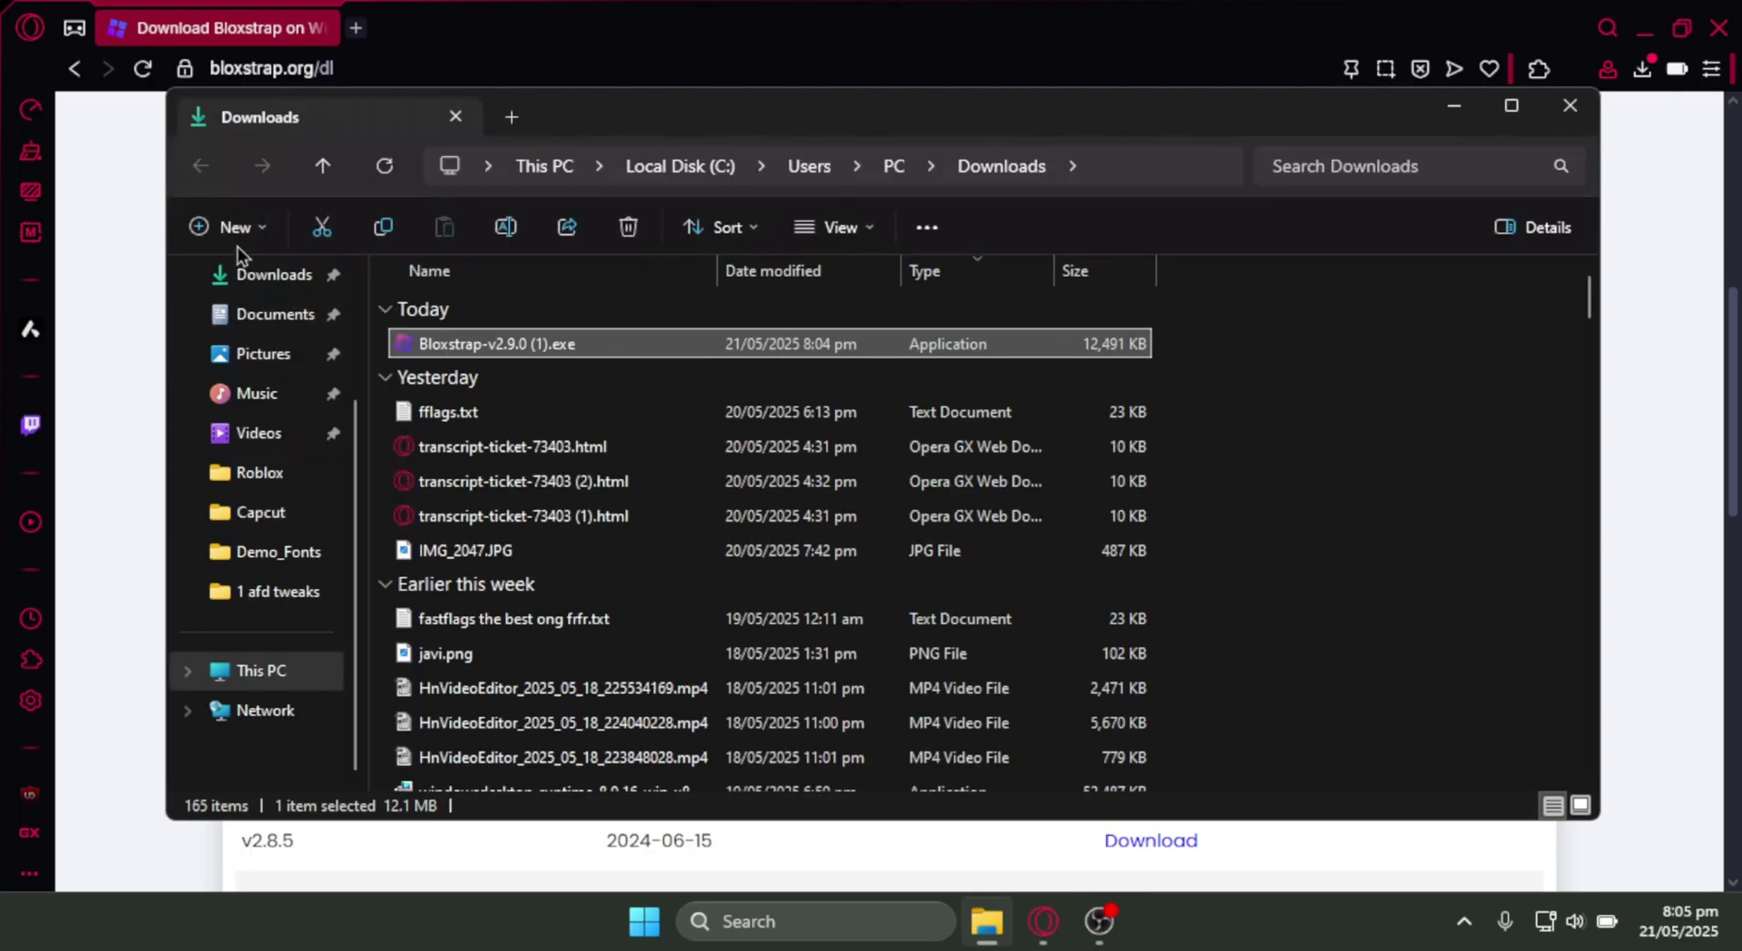
pyautogui.doubleClick(671, 341)
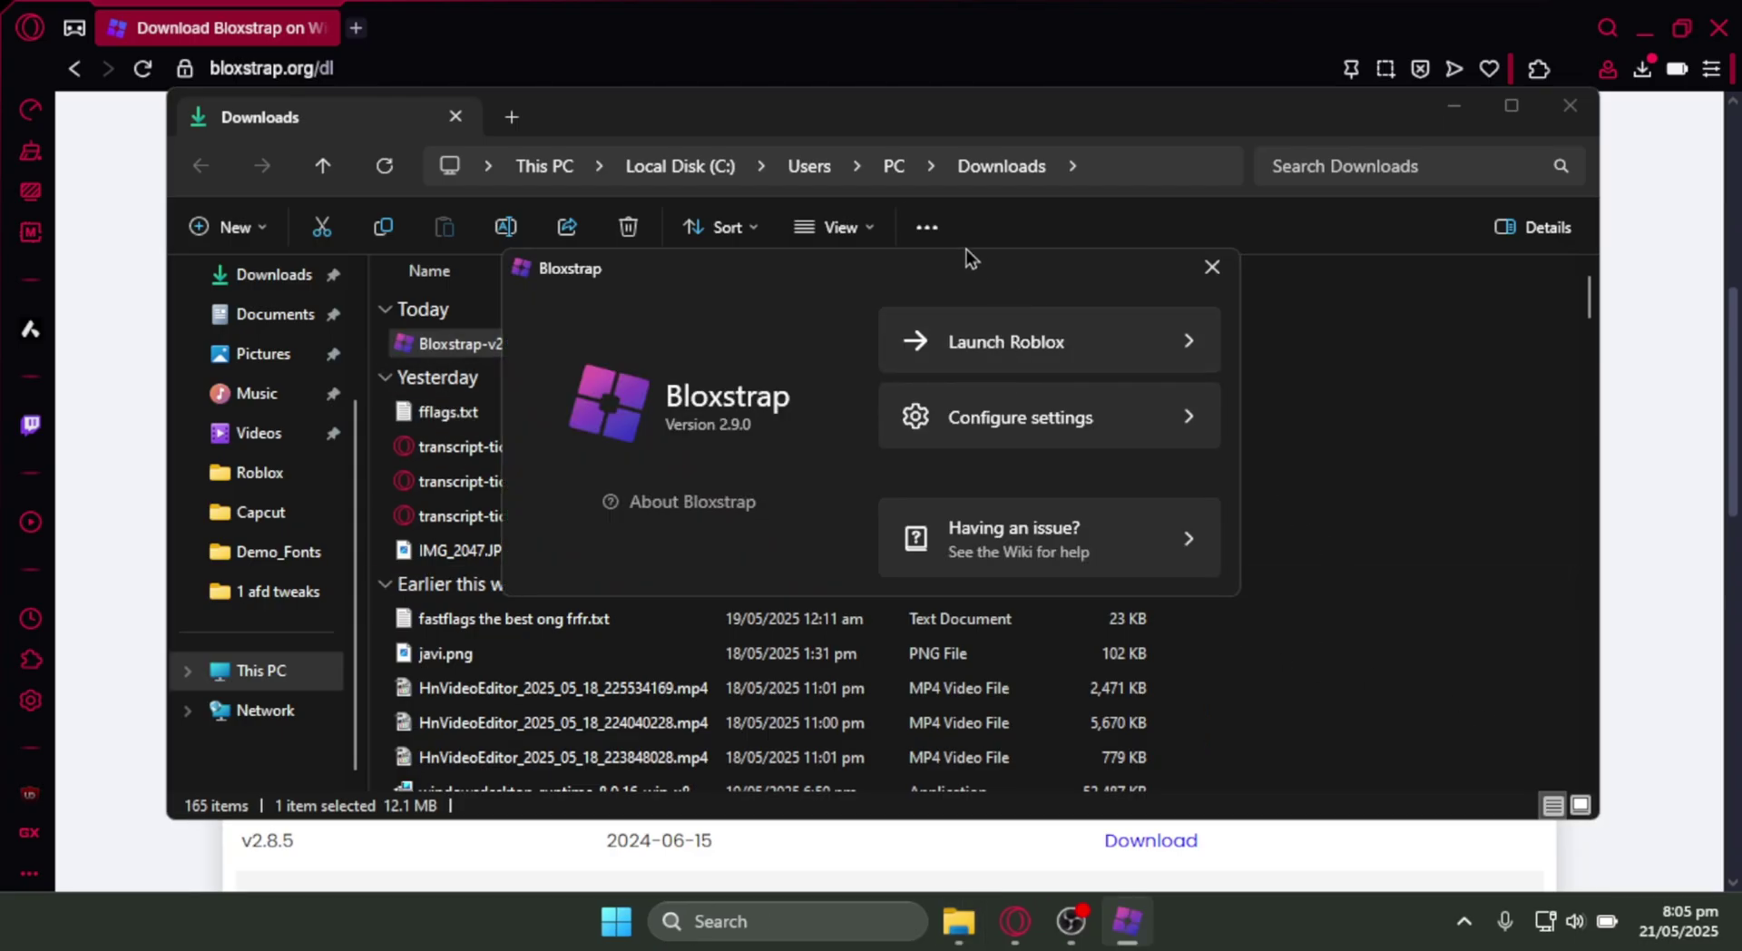
pyautogui.click(1073, 415)
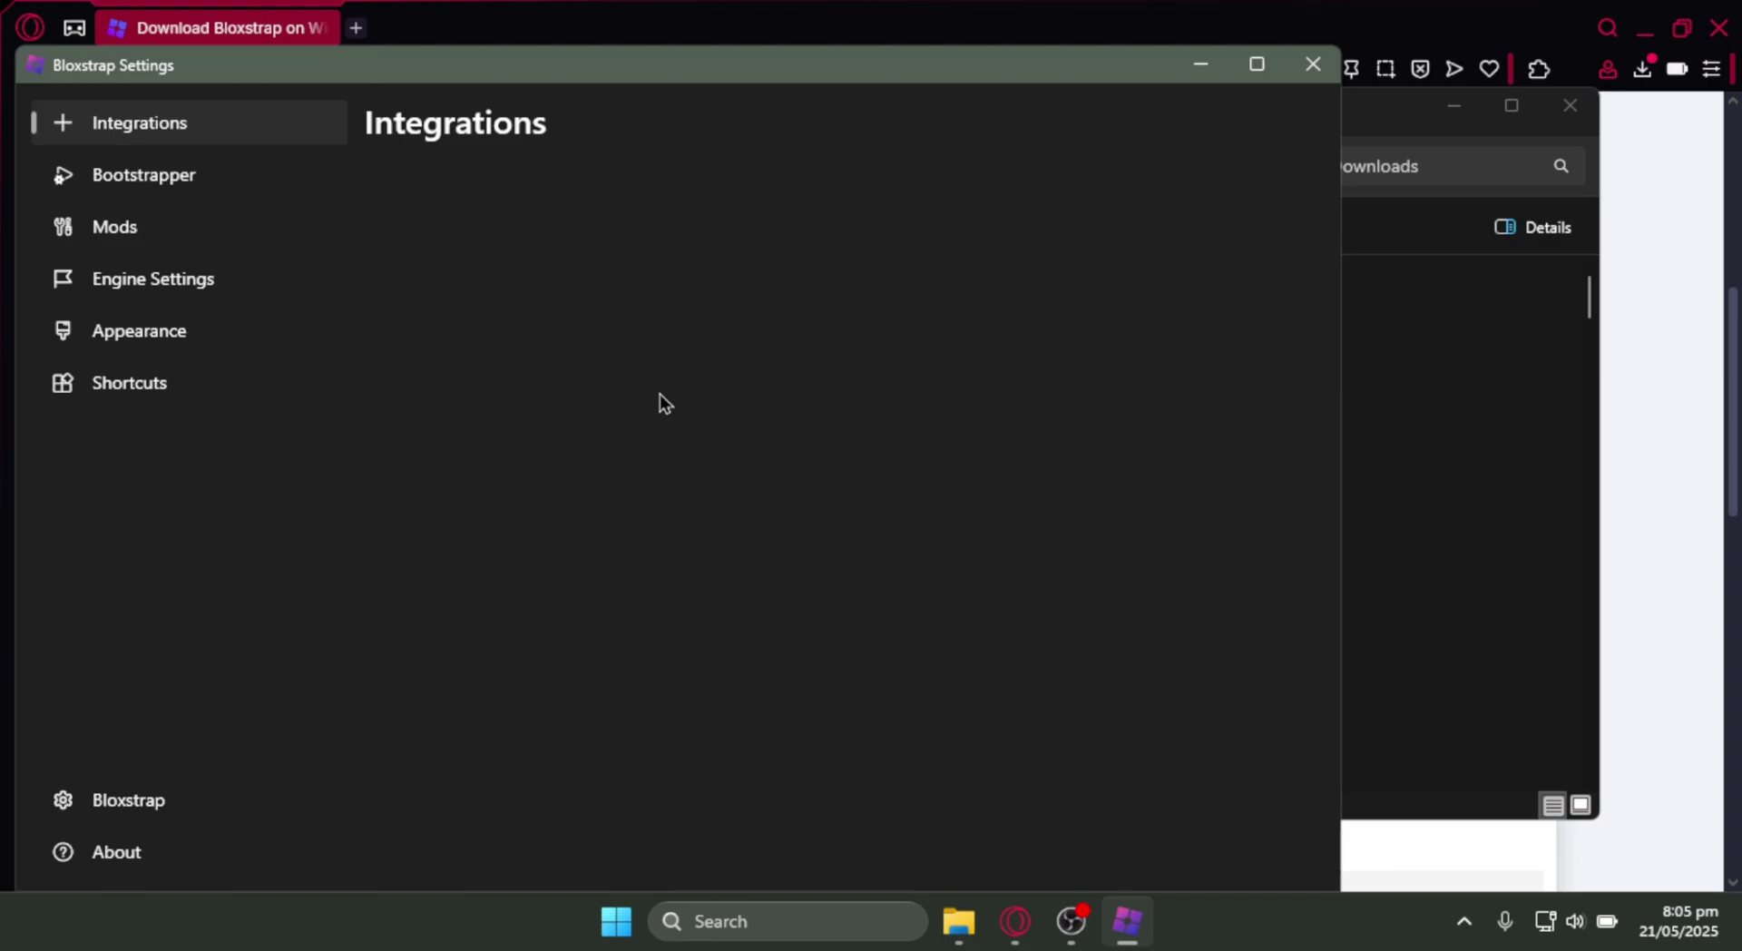
# Close Bloxstrap Settings and the Downloads window, and minimise Opera GX to reveal the desktop.
pyautogui.moveTo(847, 70); pyautogui.dragTo(1007, 46)
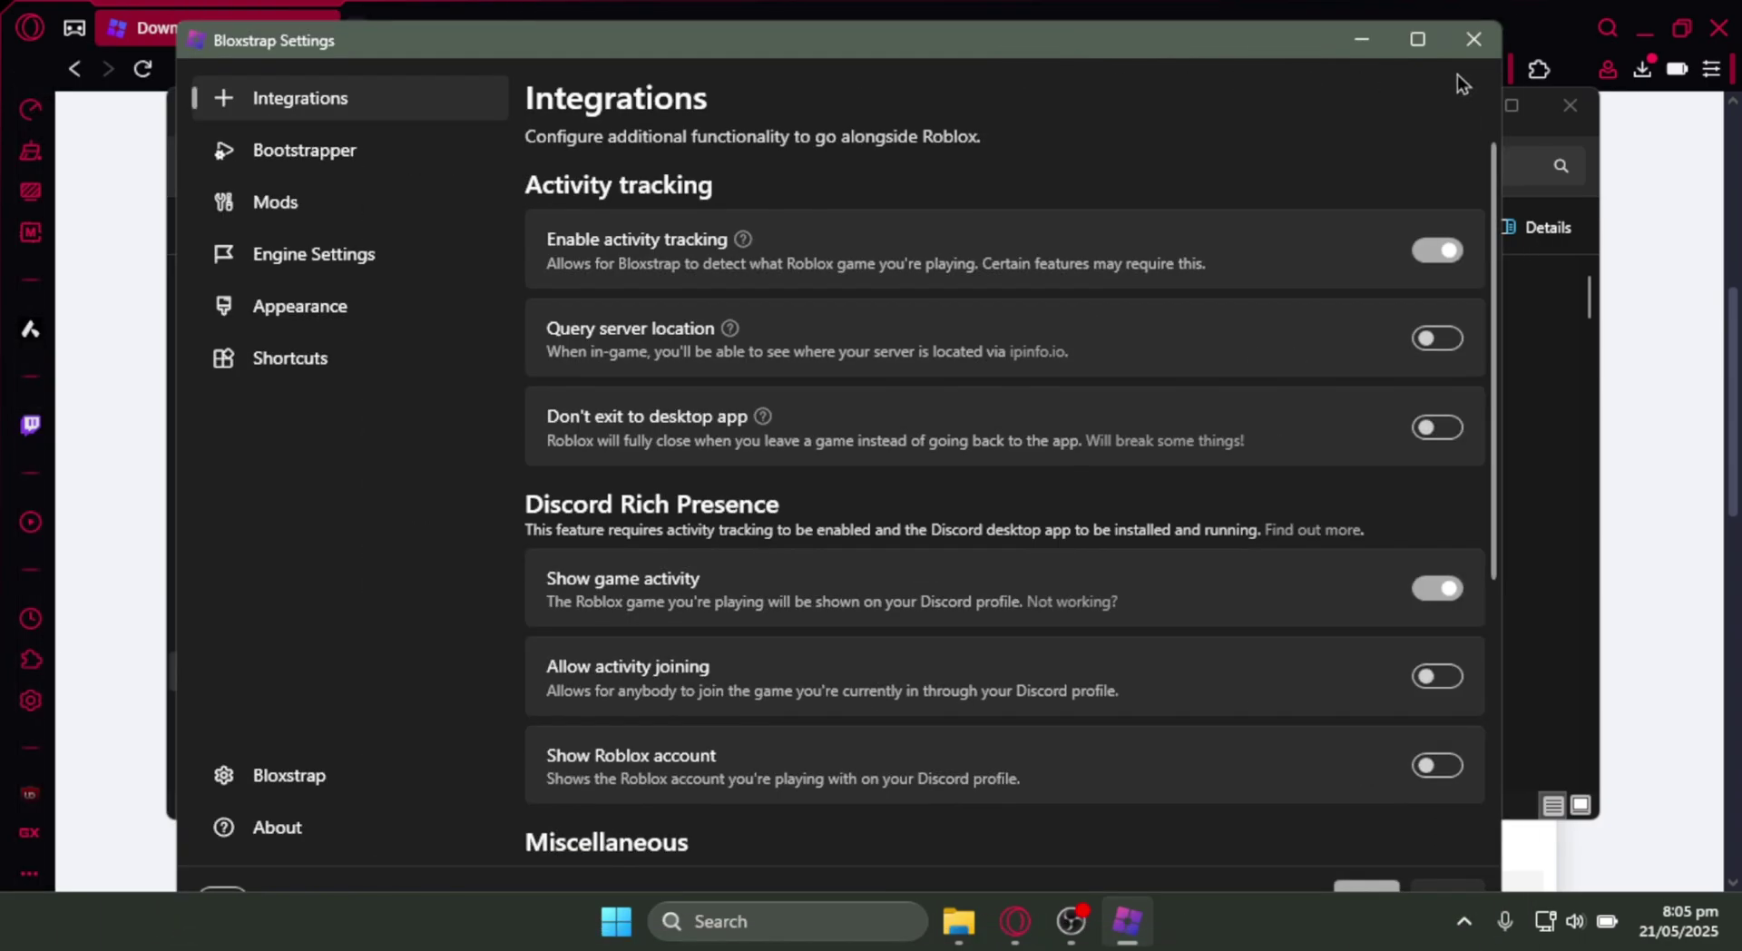
pyautogui.click(1473, 39)
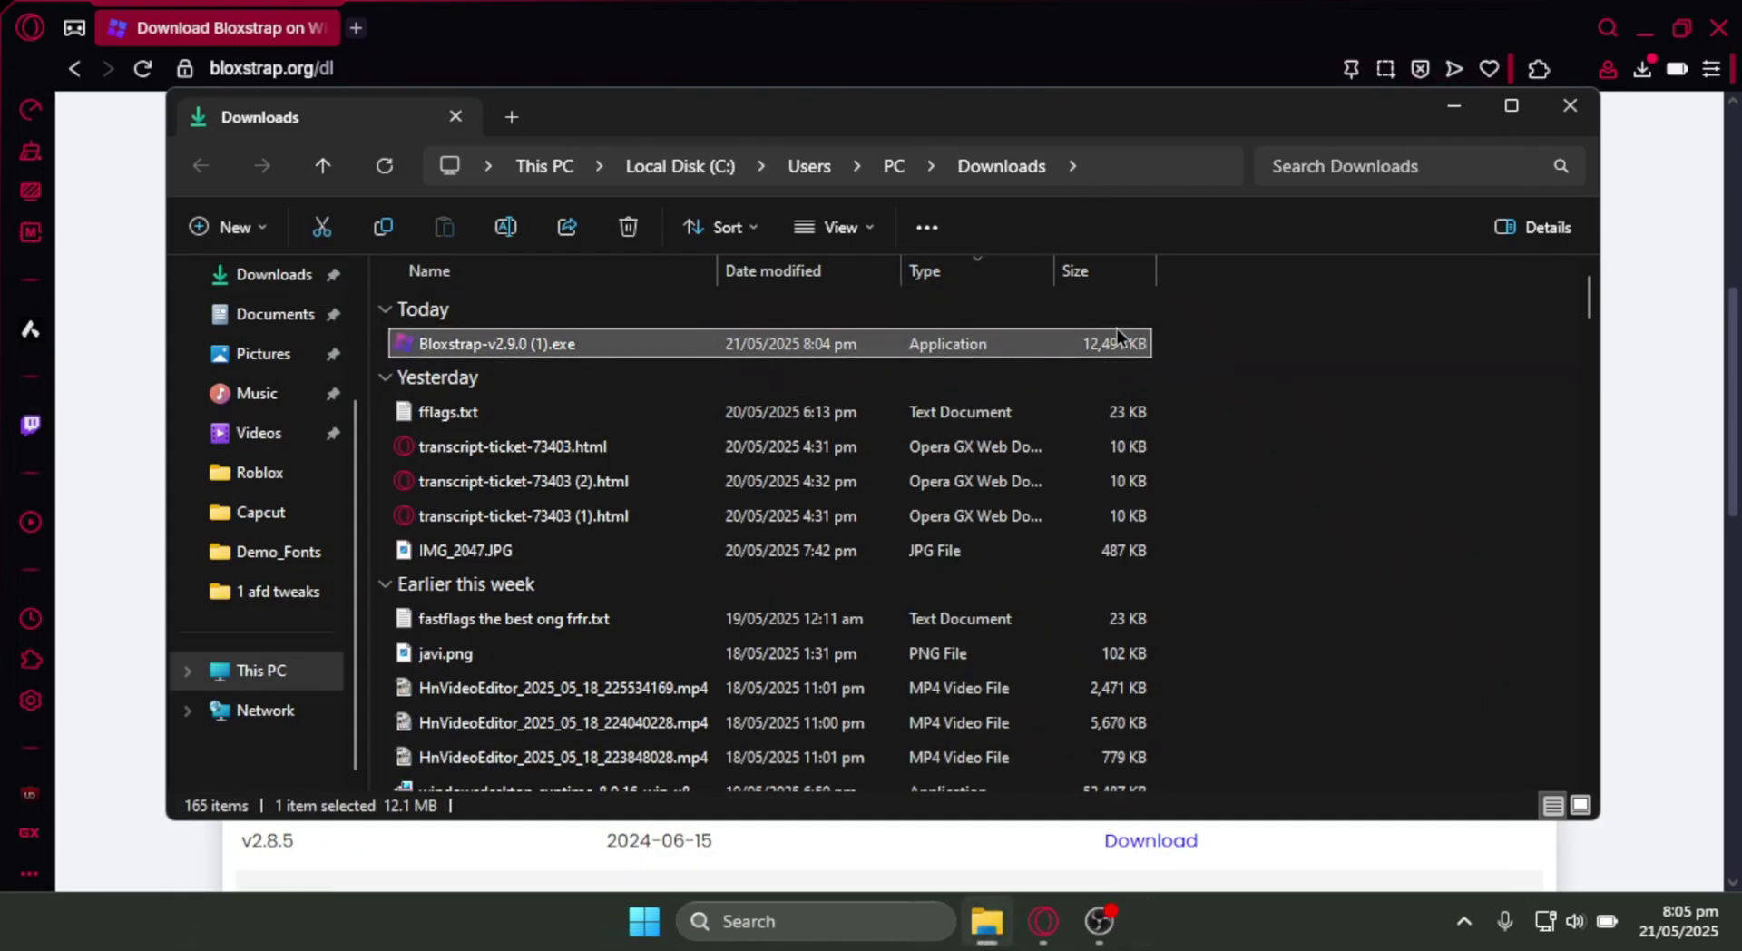
pyautogui.click(1569, 106)
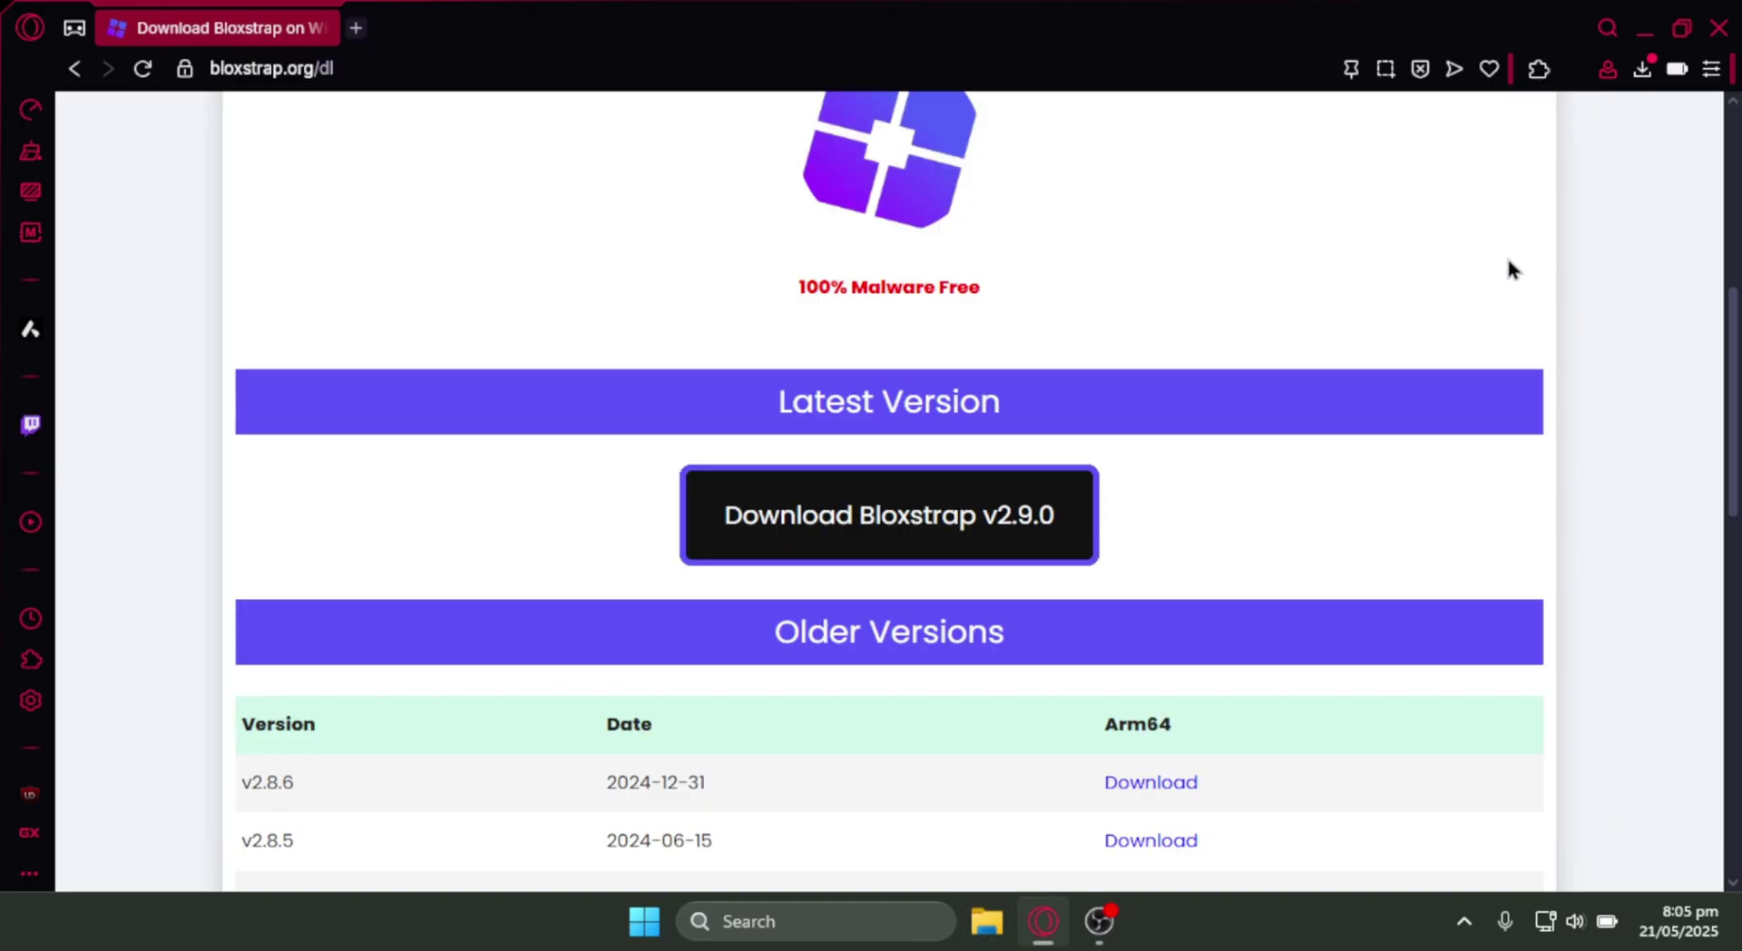
pyautogui.click(1644, 31)
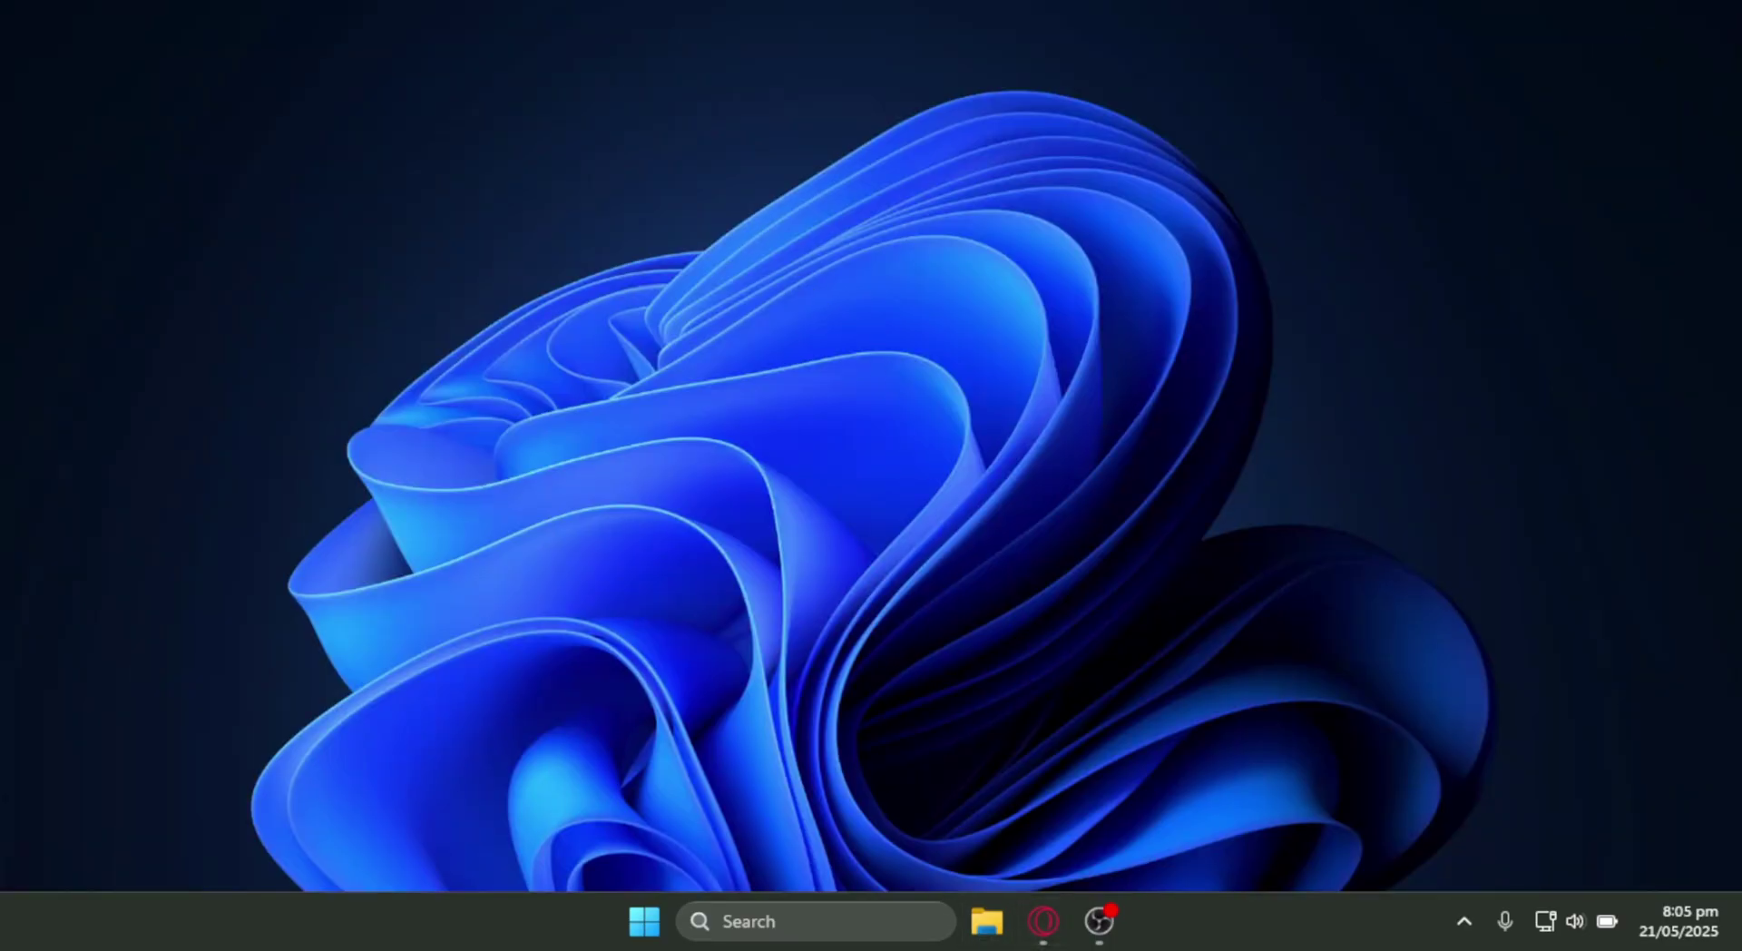
# Launch Bloxstrap by searching 'bloxstrap' in Windows Search and open its configuration settings.
pyautogui.rightClick(992, 526)
pyautogui.click(835, 389)
pyautogui.click(885, 940)
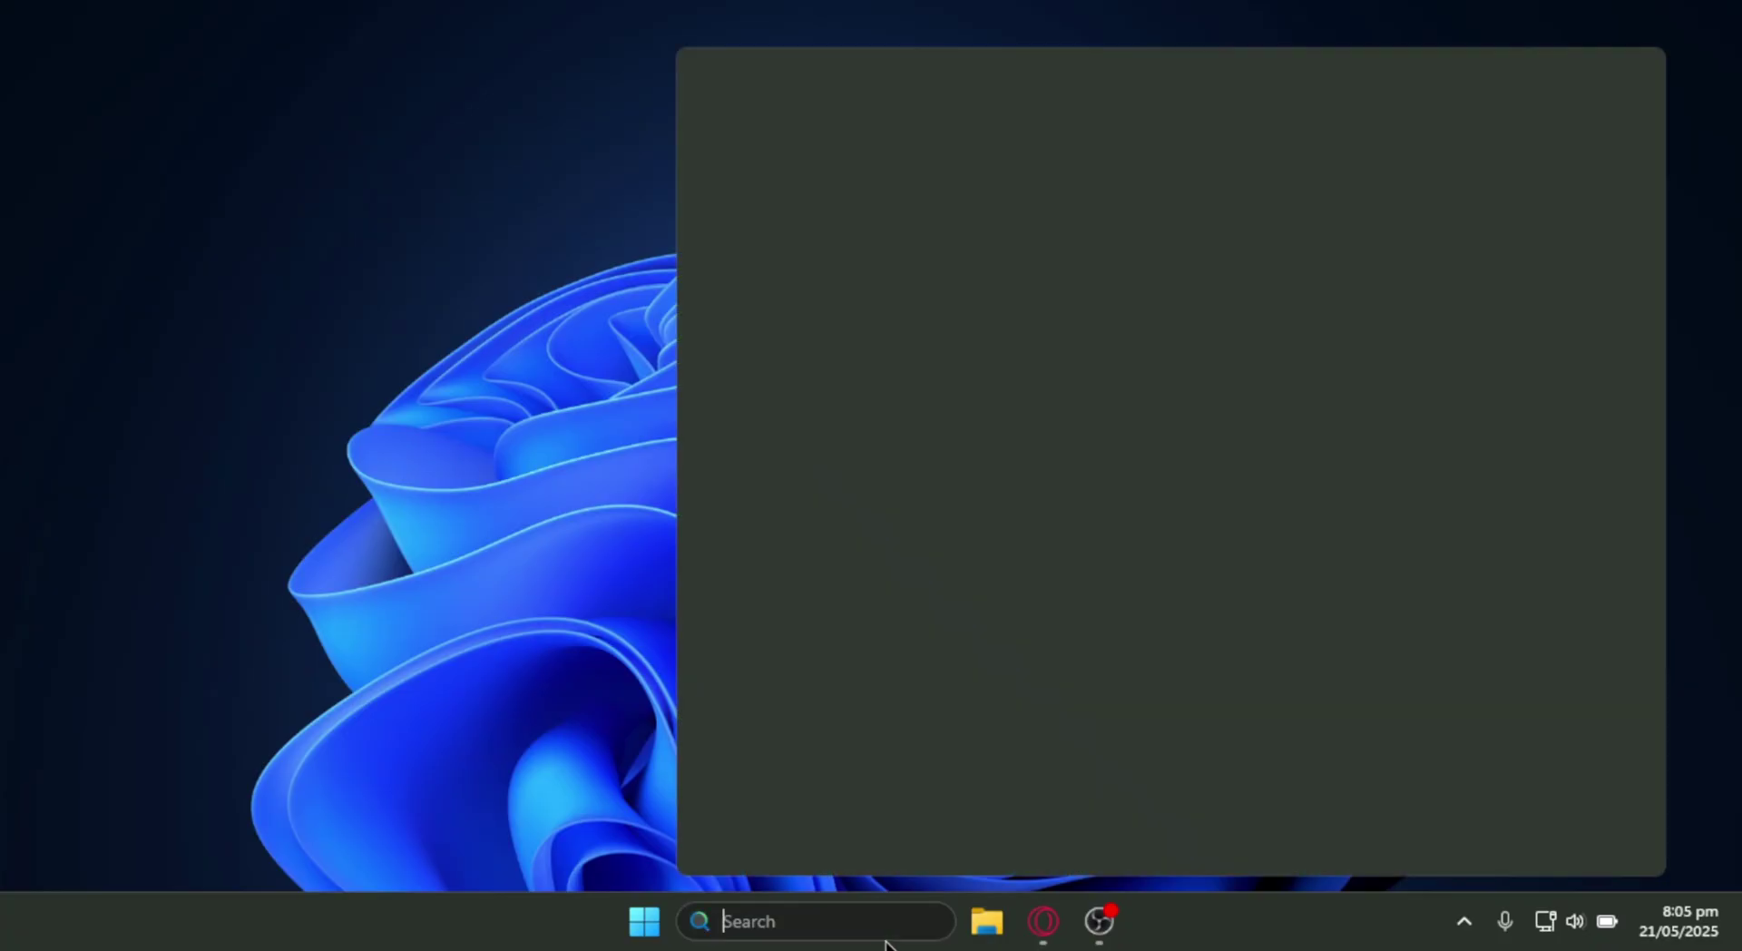
pyautogui.write('bloxstrap')
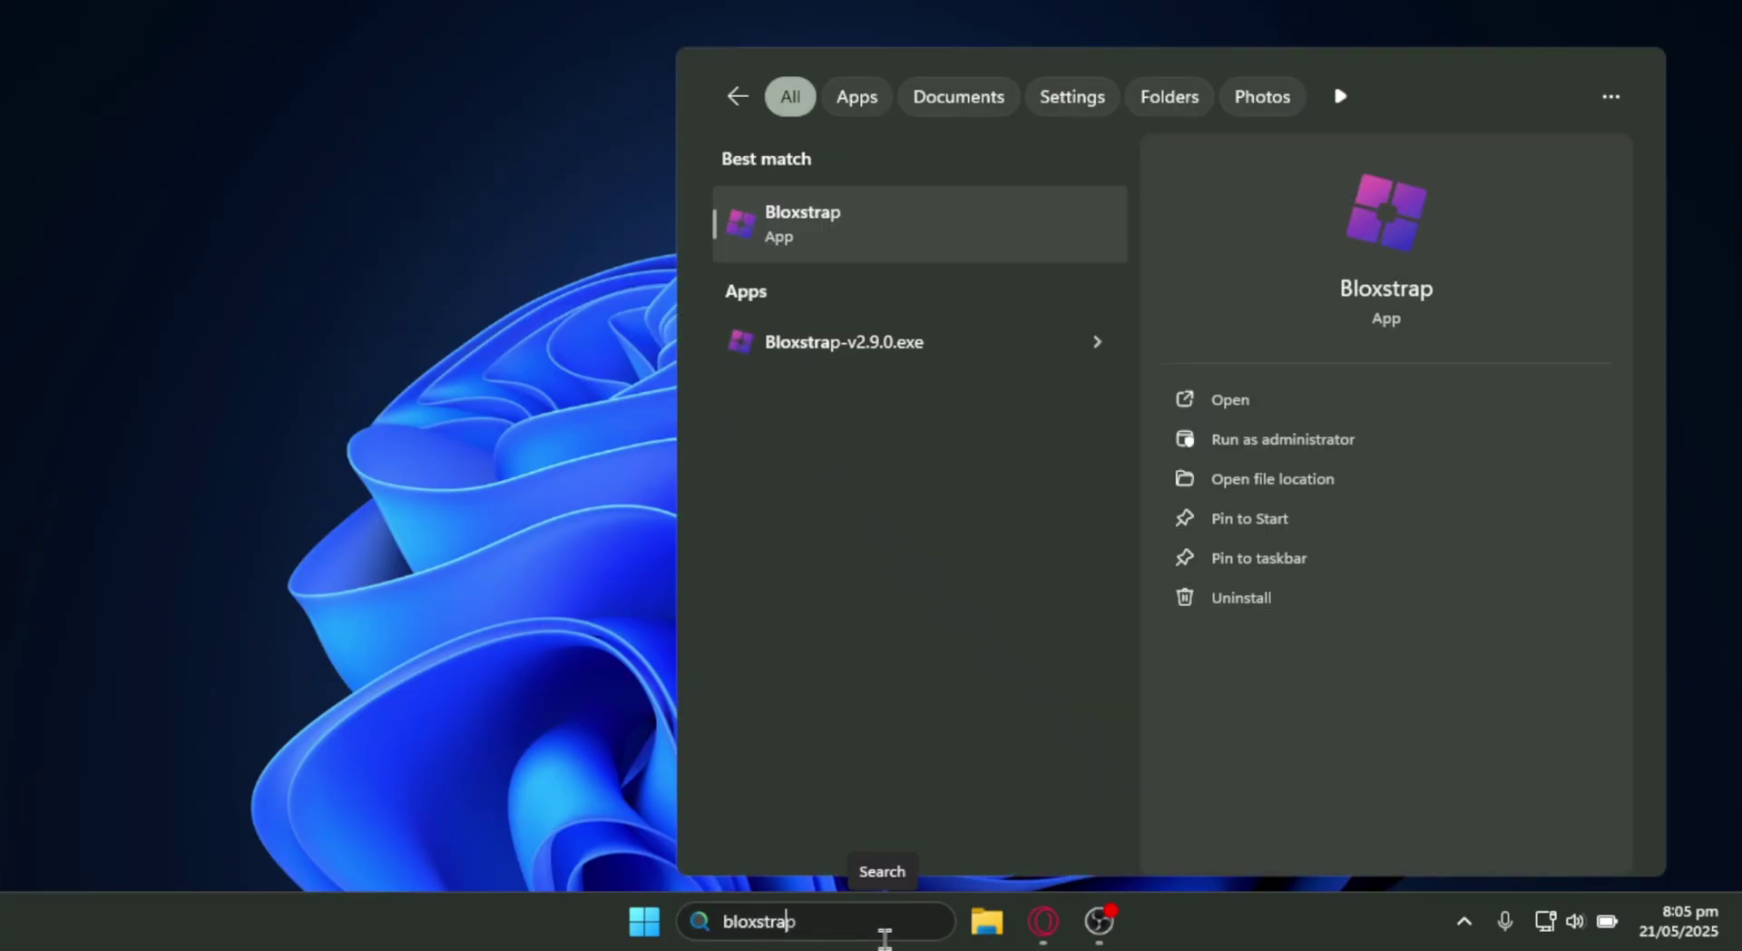
pyautogui.press('Return')
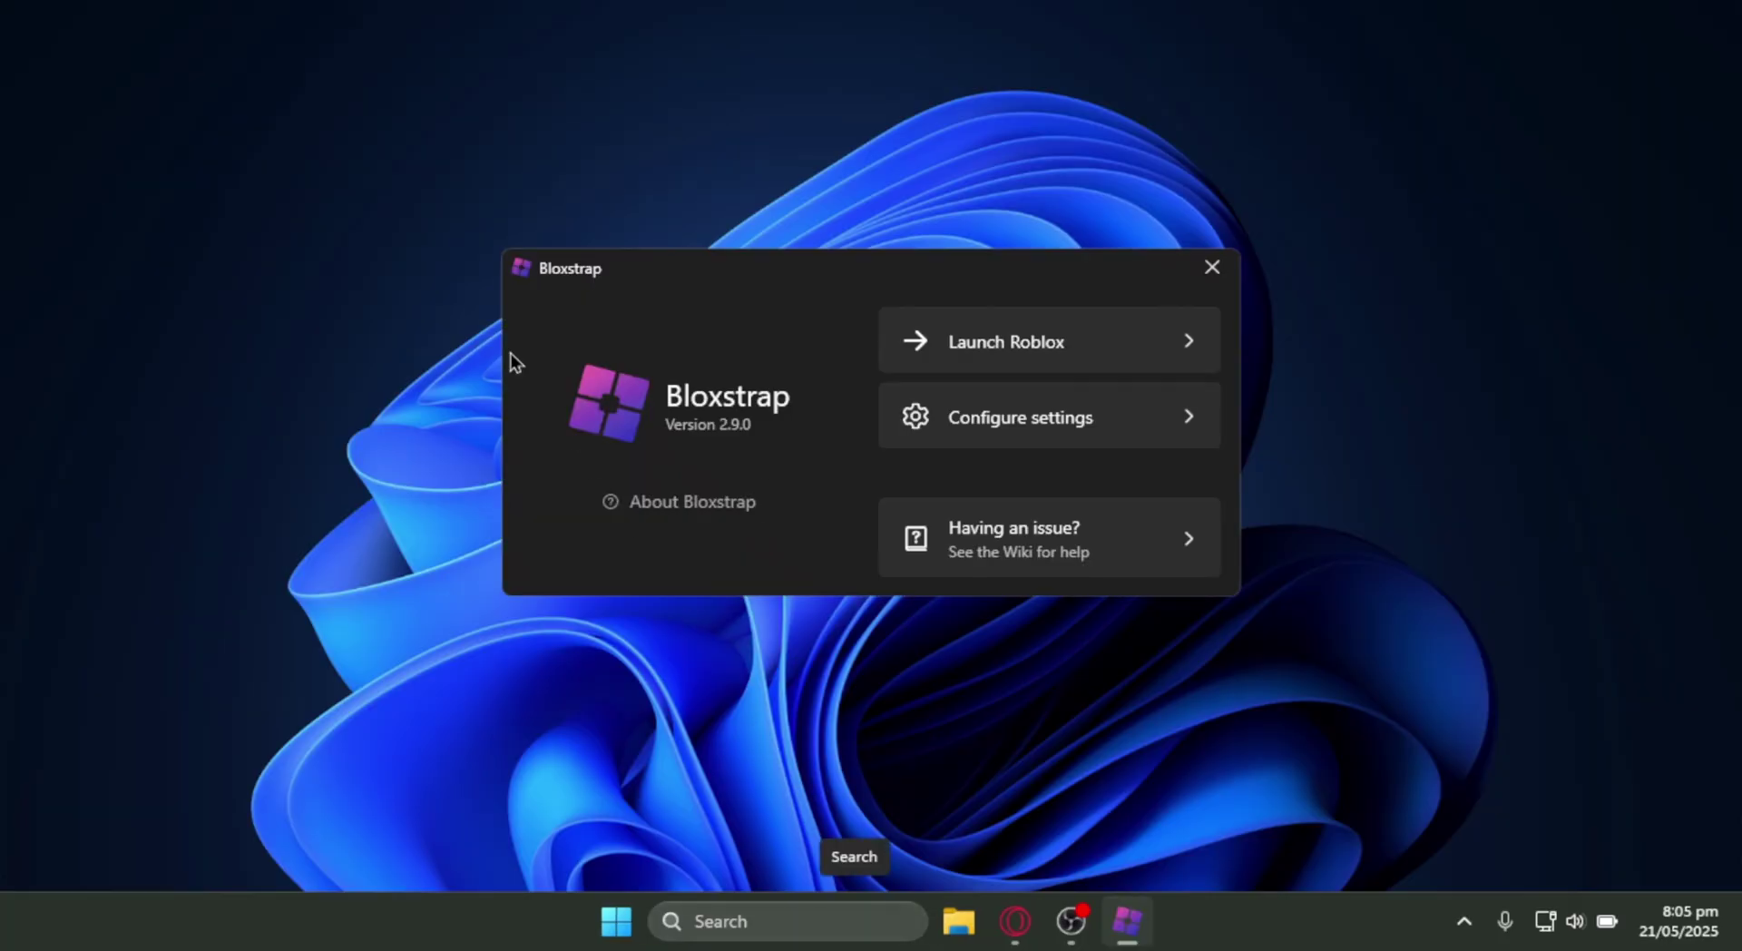
pyautogui.moveTo(912, 281)
pyautogui.mouseDown()
pyautogui.moveTo(934, 202)
pyautogui.moveTo(954, 243)
pyautogui.mouseUp()
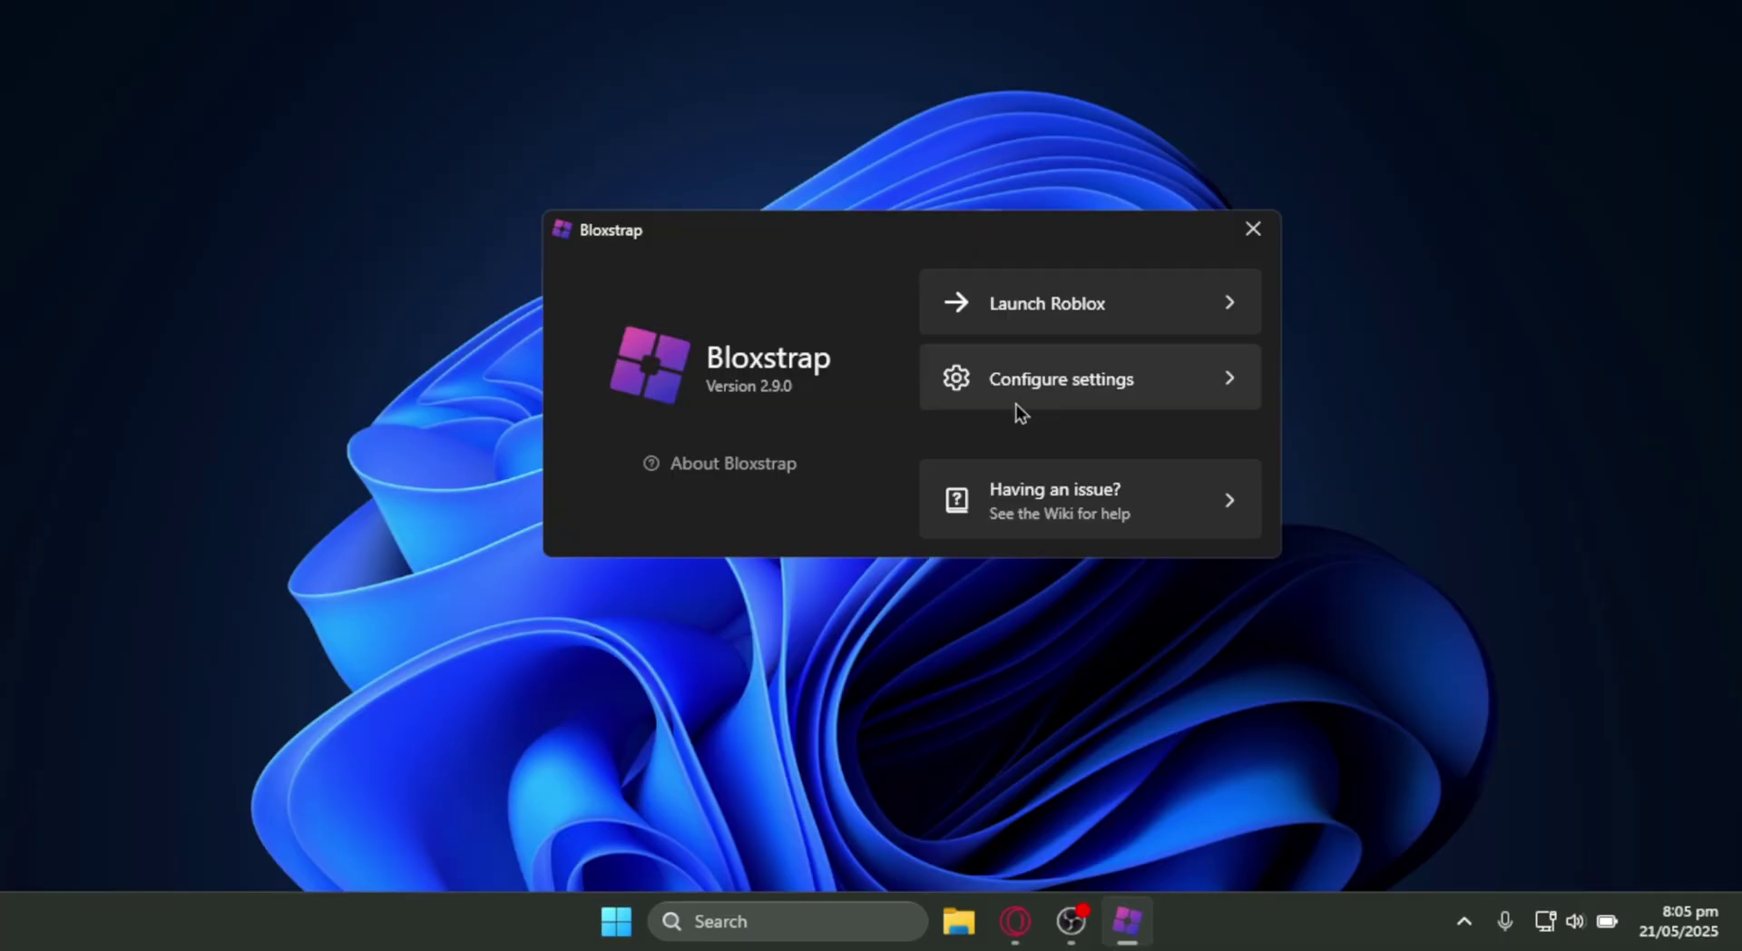
pyautogui.click(1086, 392)
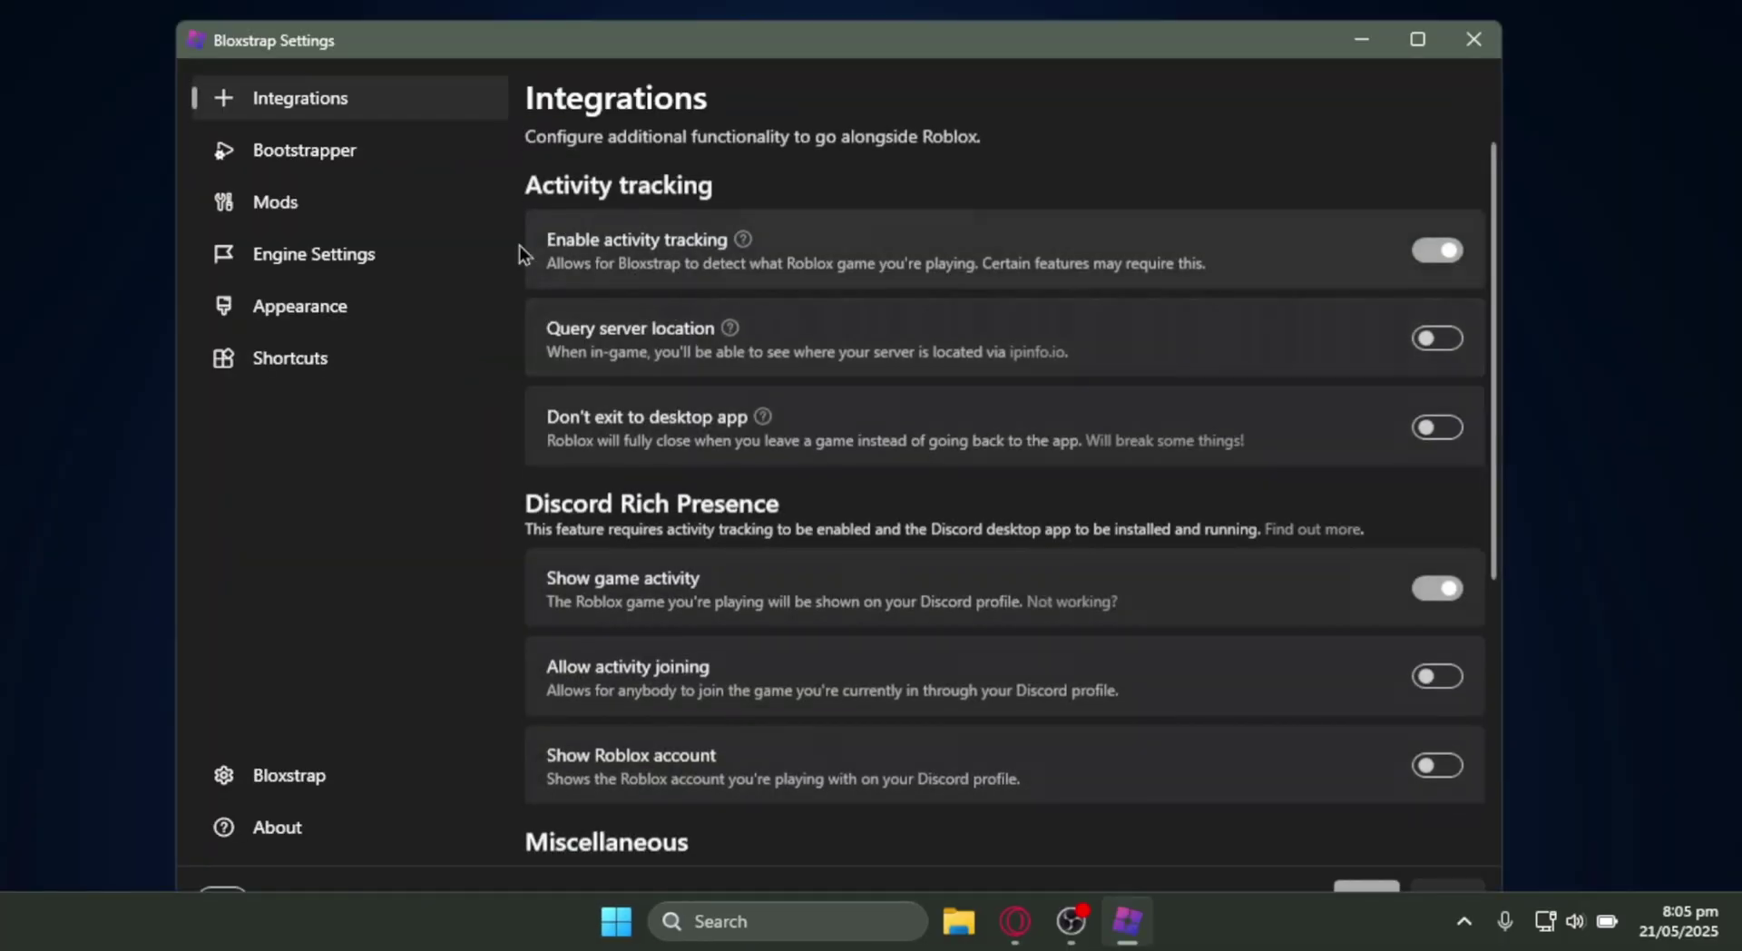
# On the Engine Settings page, leave anti-aliasing quality at 1x.
pyautogui.click(384, 263)
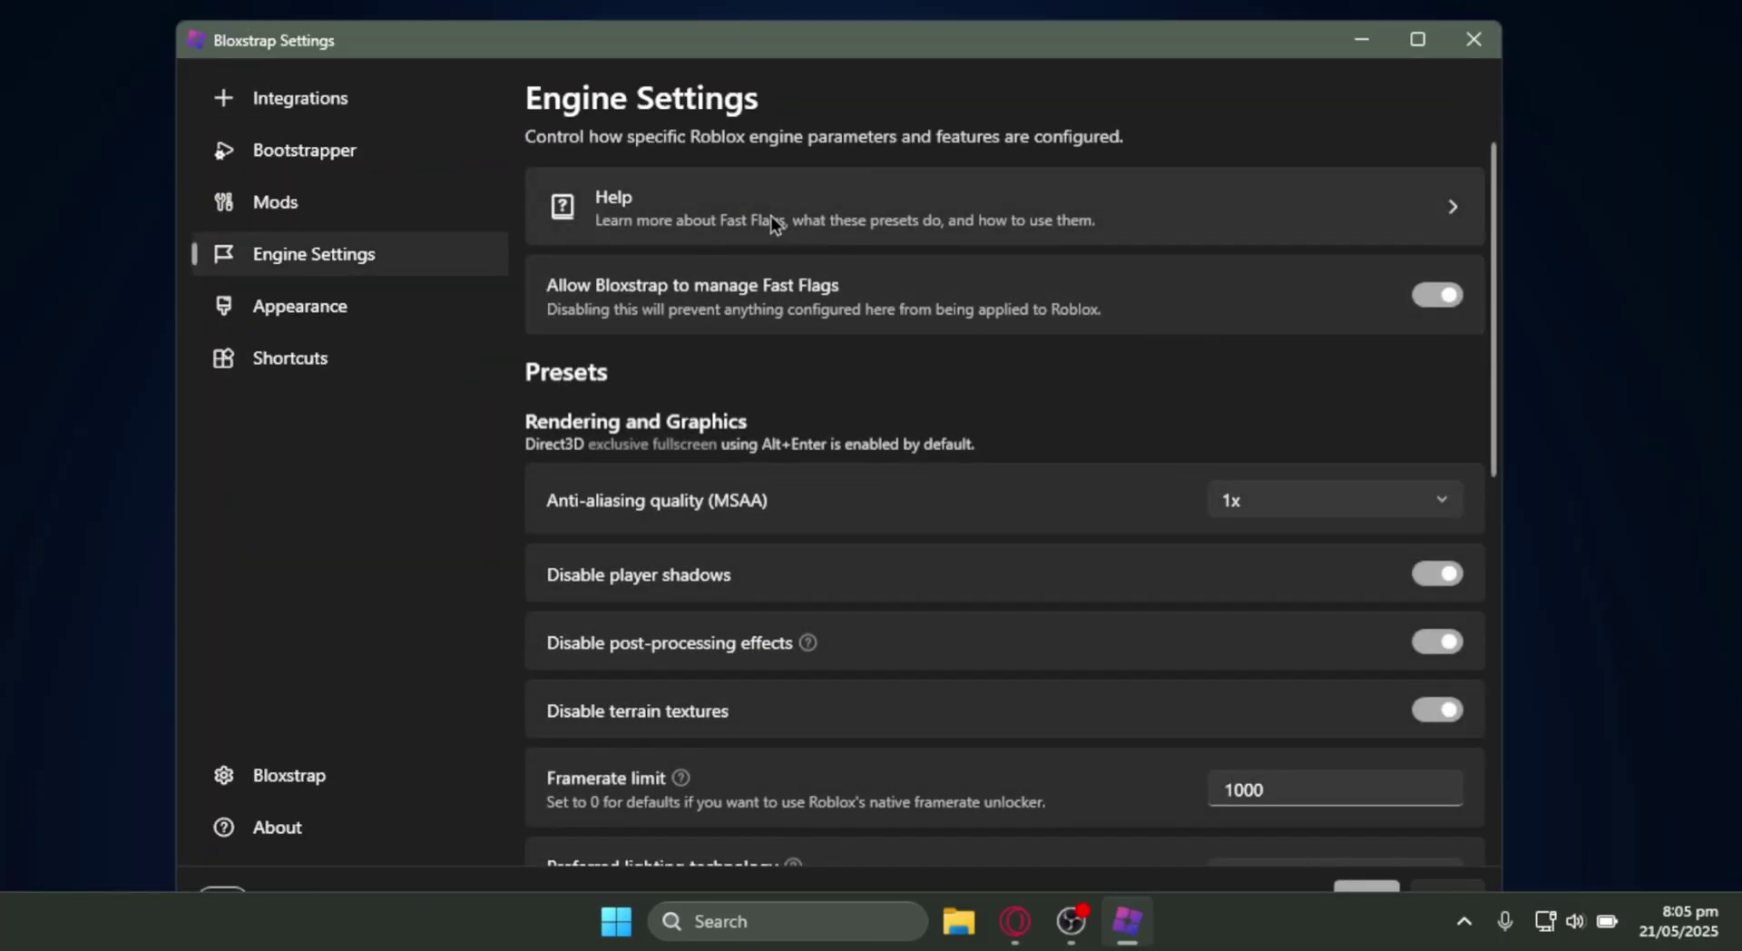
pyautogui.scroll(-10, 1097, 284)
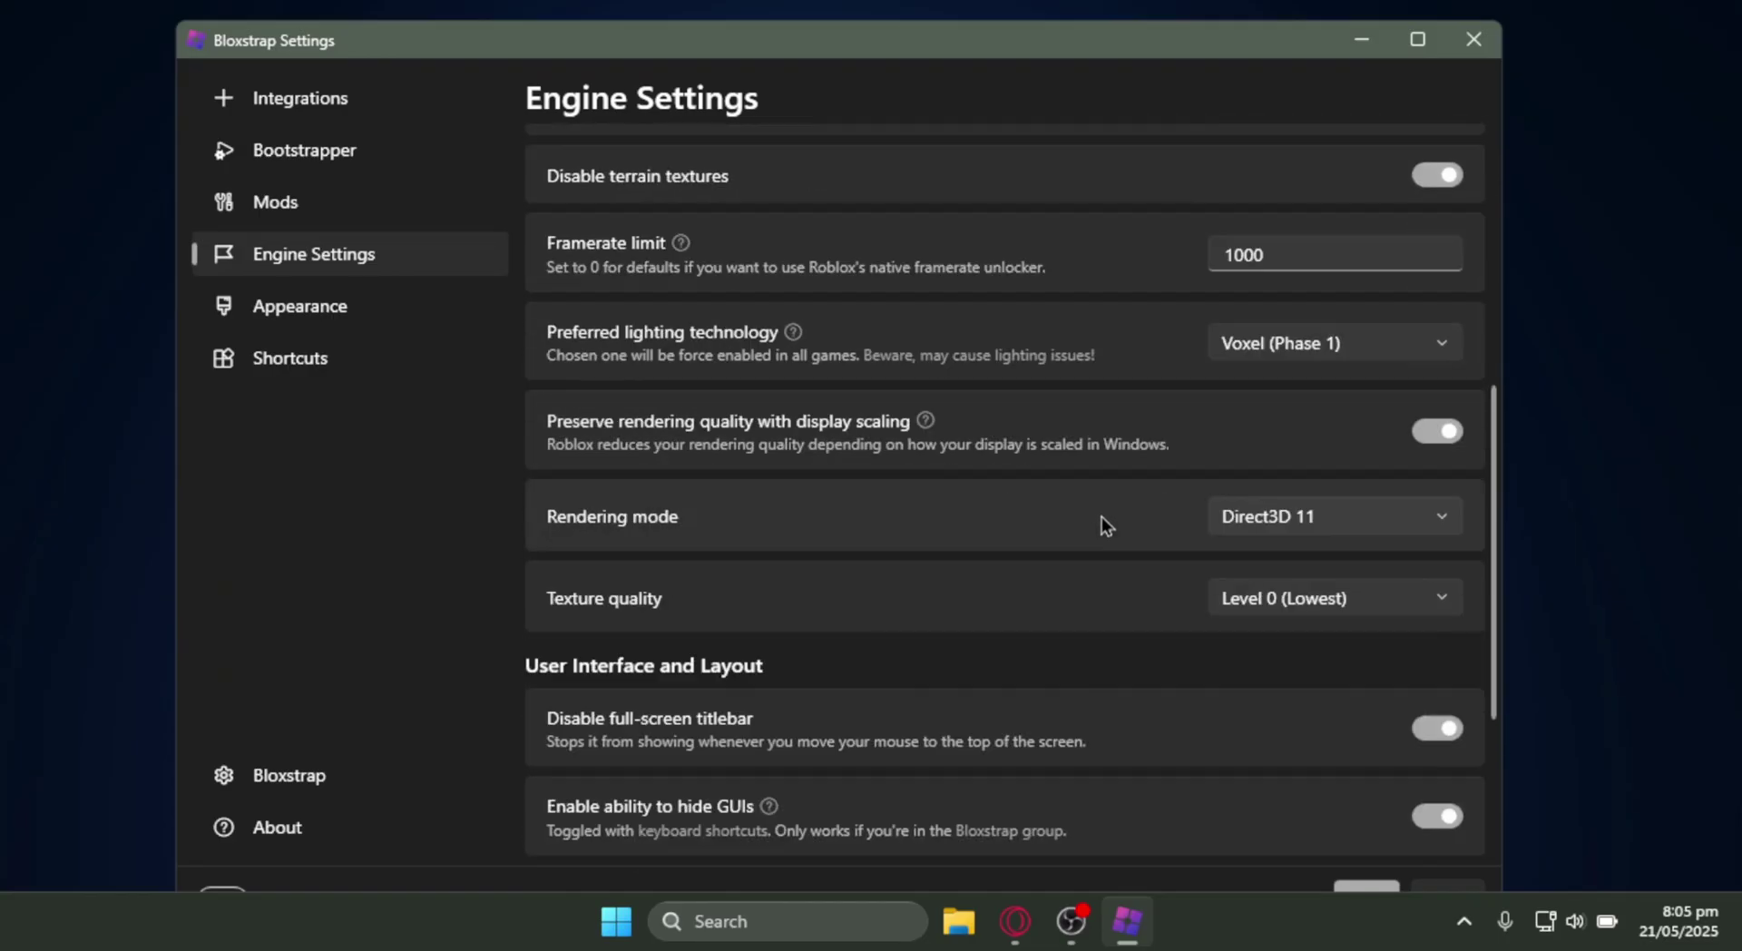
pyautogui.scroll(10, 1116, 524)
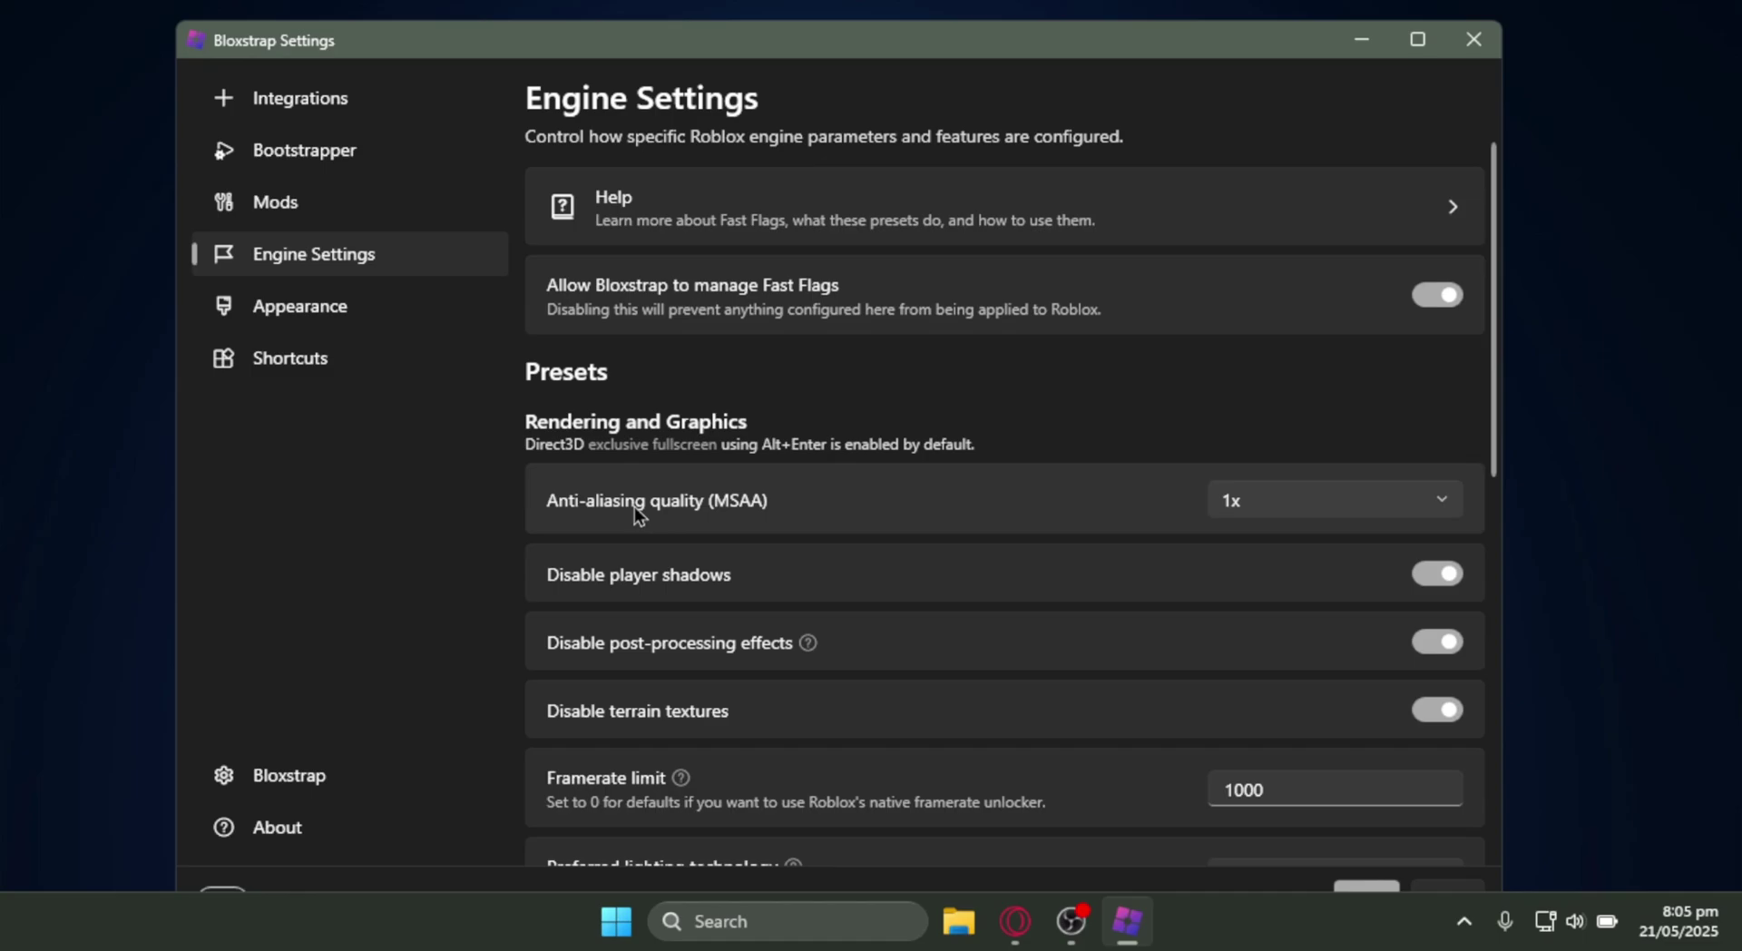
pyautogui.click(1288, 513)
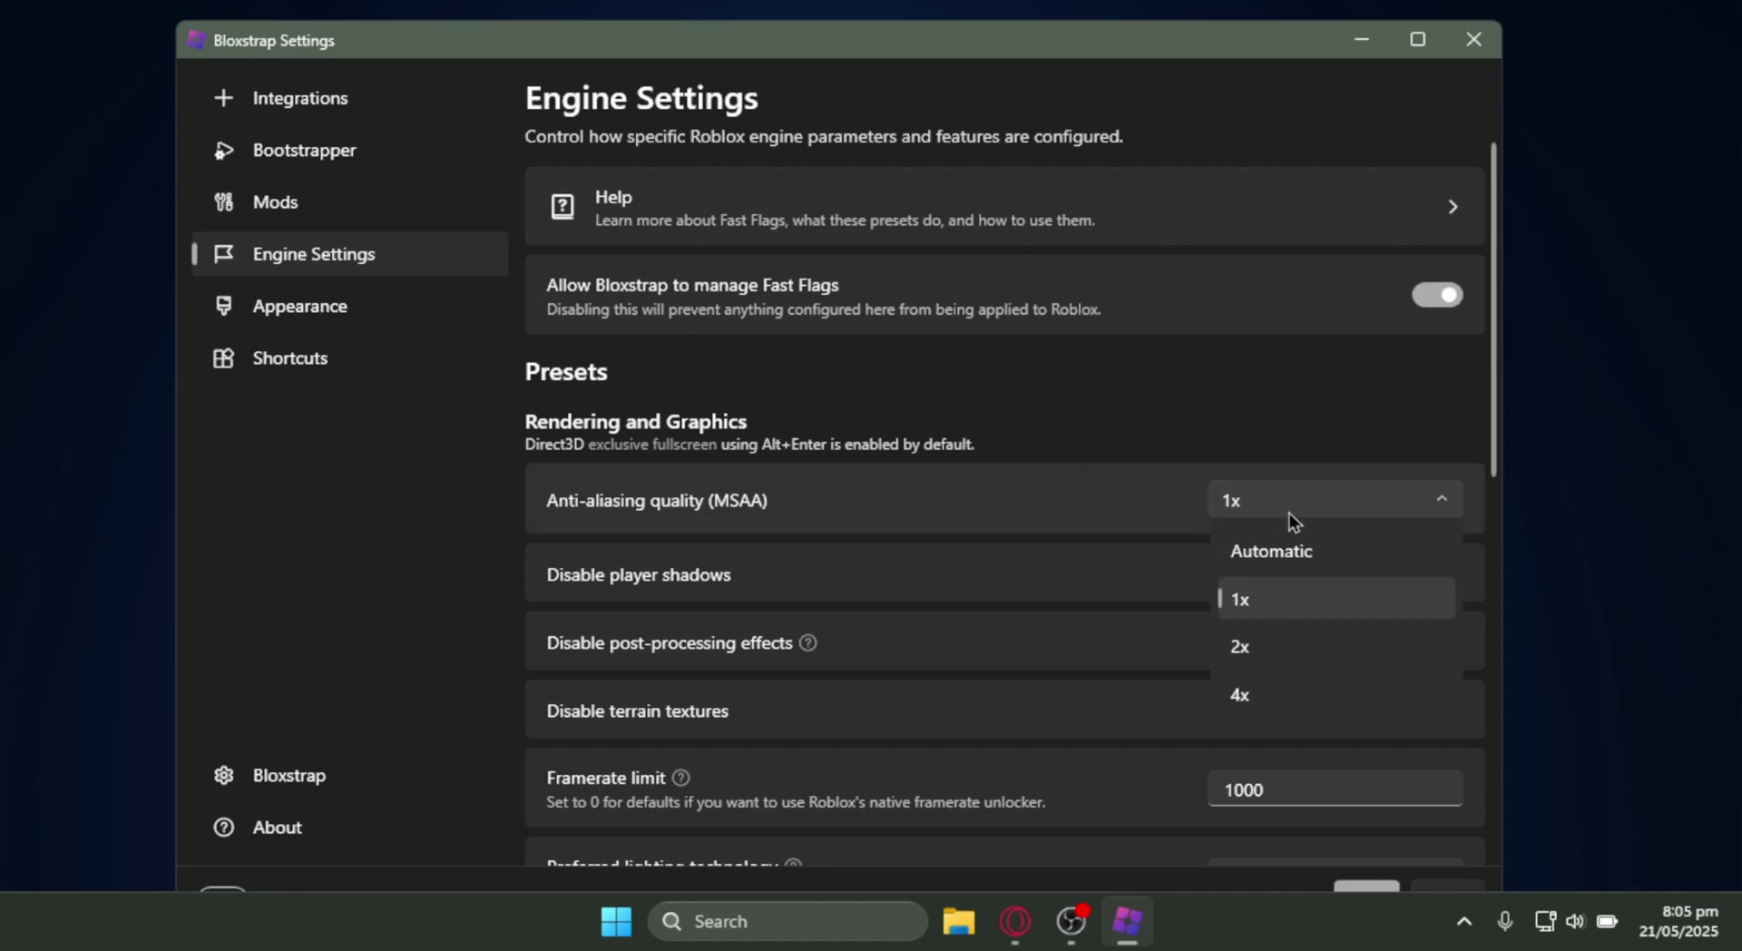
pyautogui.click(1287, 509)
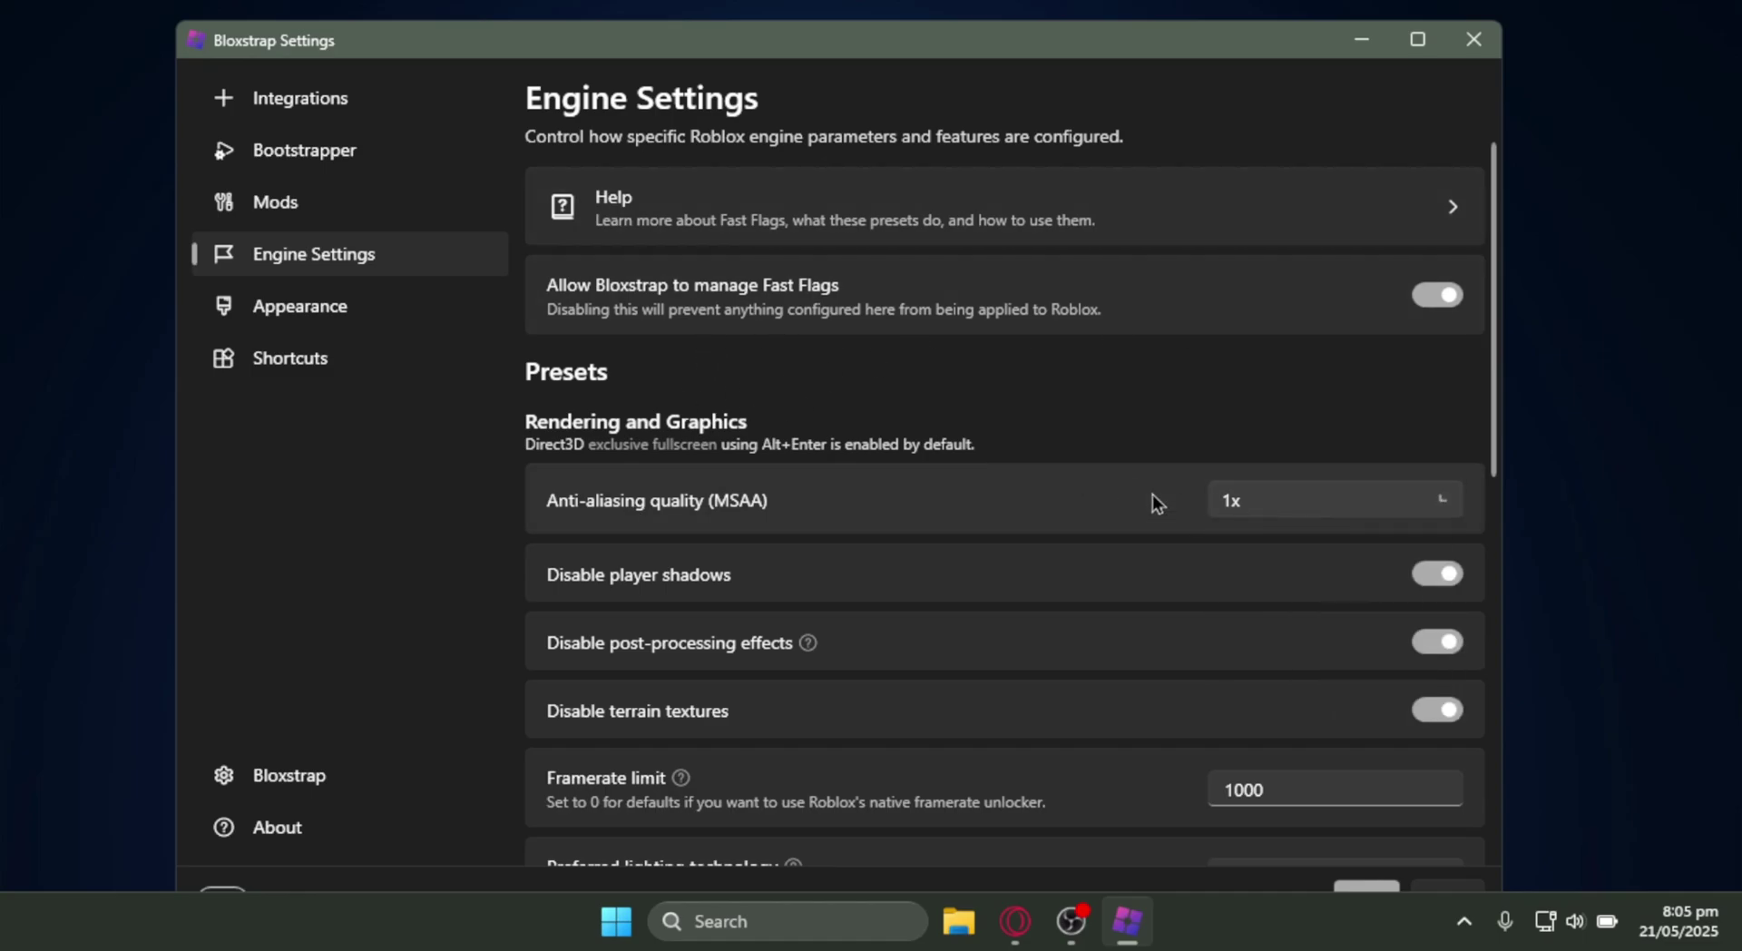
pyautogui.click(1293, 509)
pyautogui.click(1297, 508)
pyautogui.scroll(-2, 901, 542)
# Disable player shadows, post-processing effects and terrain textures, and clear the Framerate limit value.
pyautogui.click(1417, 455)
pyautogui.click(1414, 588)
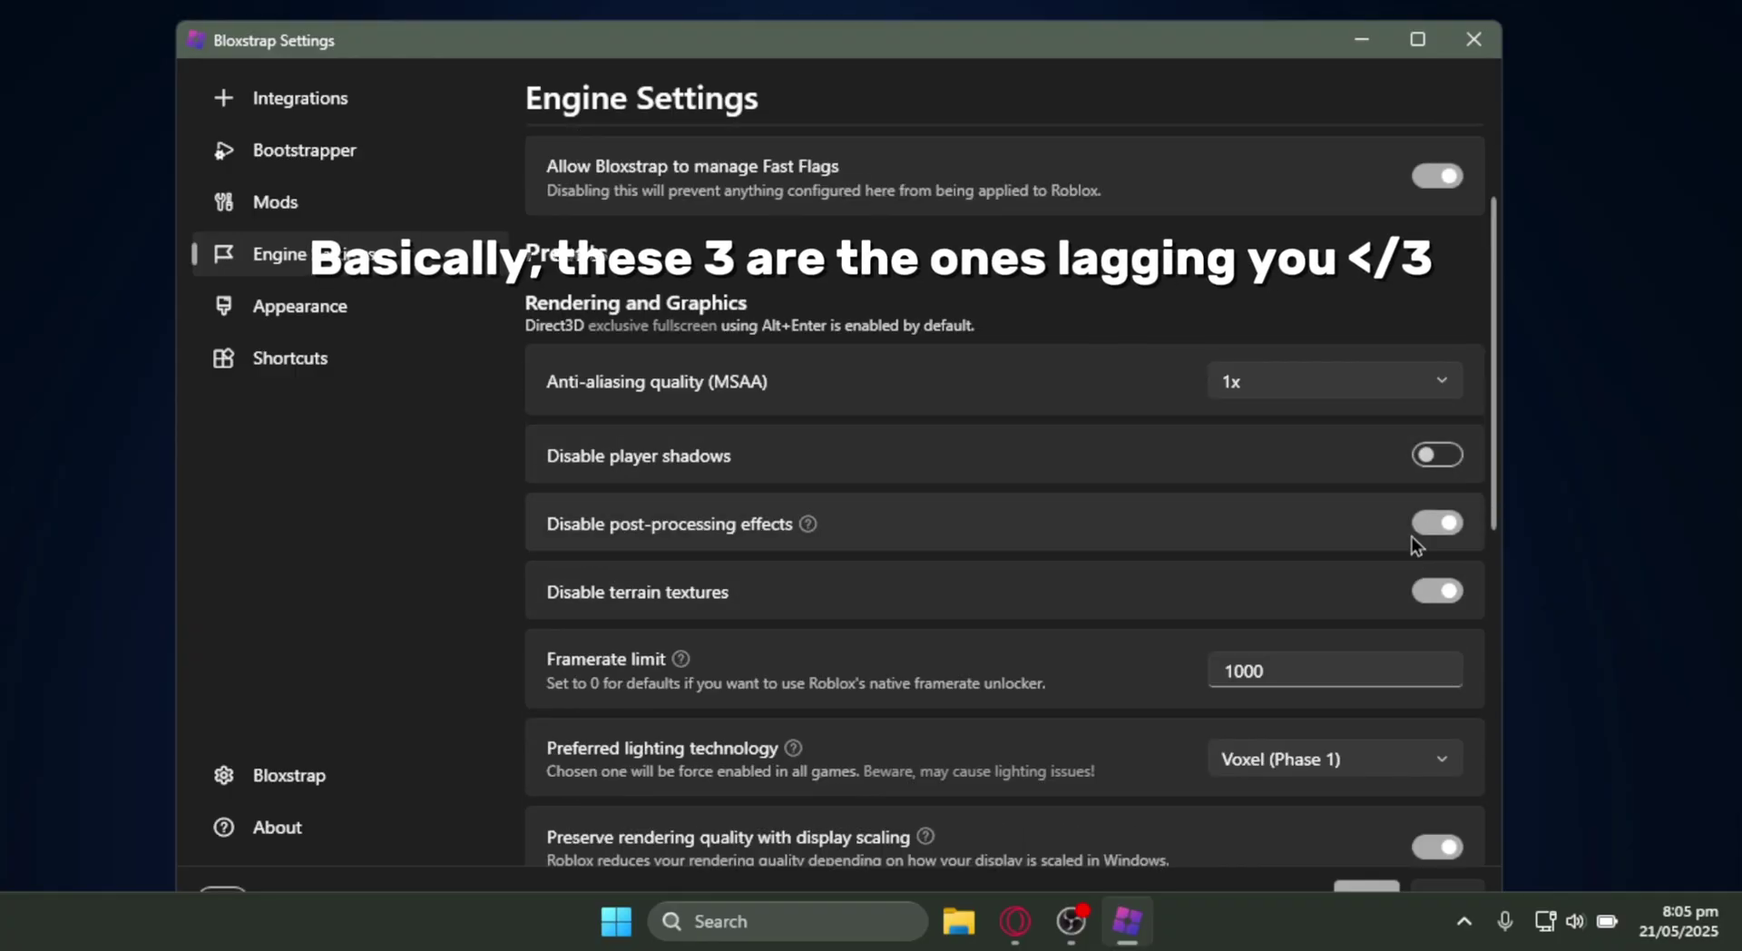
pyautogui.click(1424, 526)
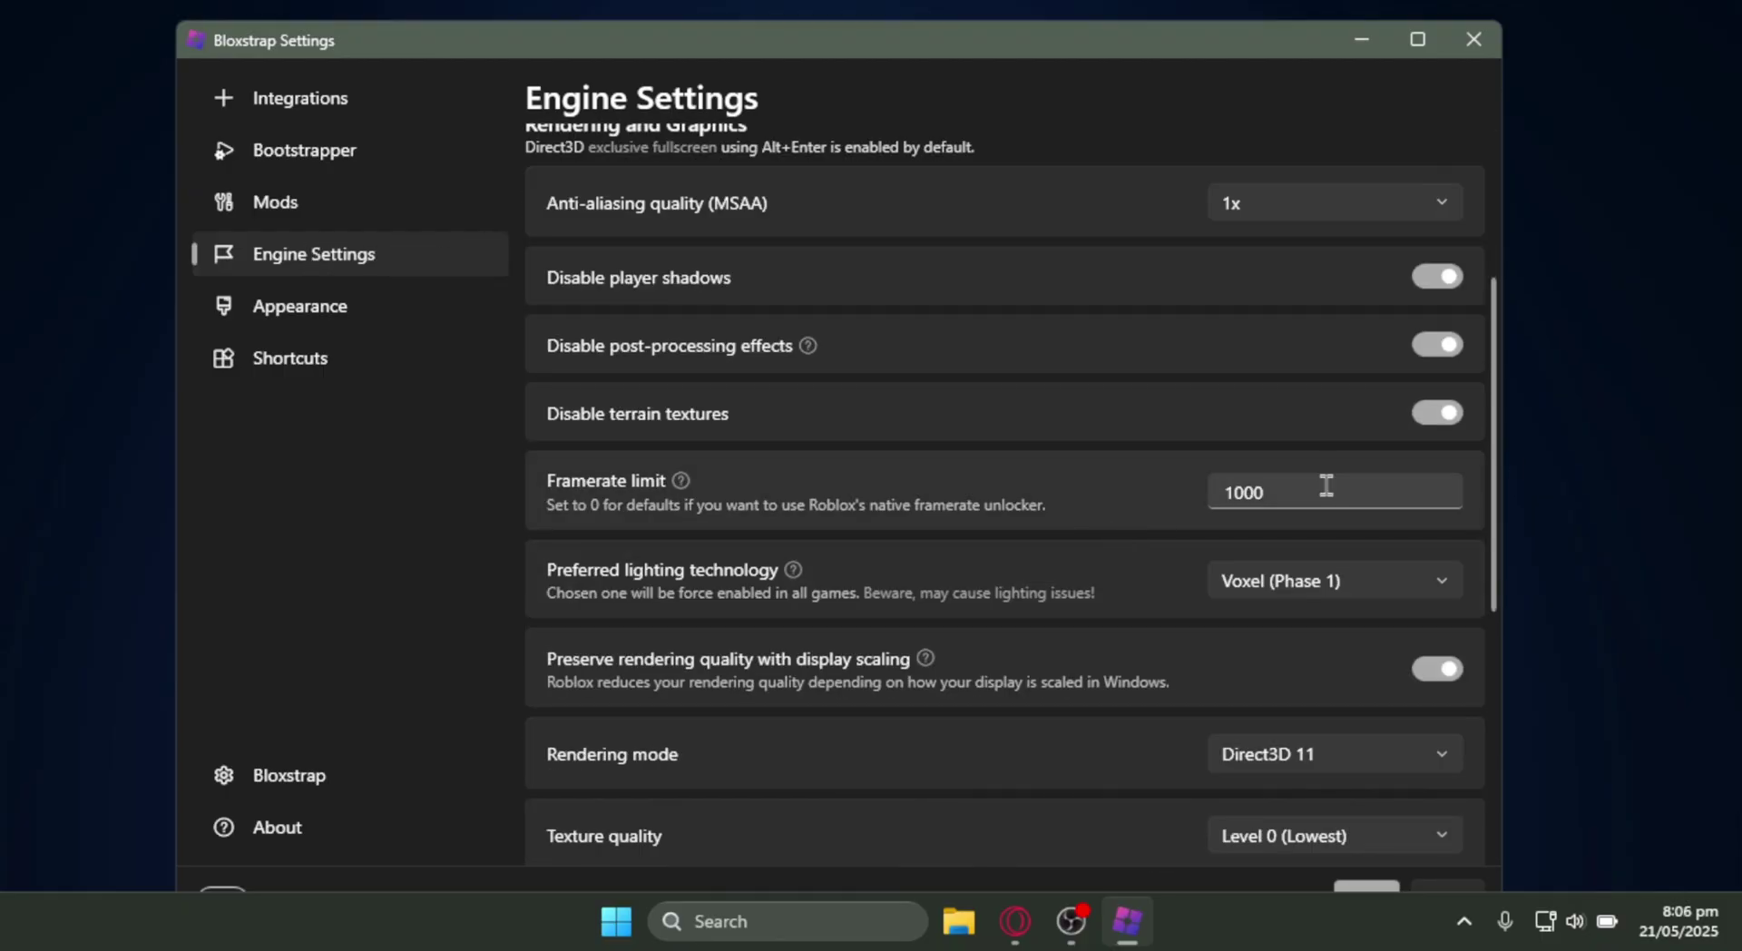
pyautogui.click(1325, 490)
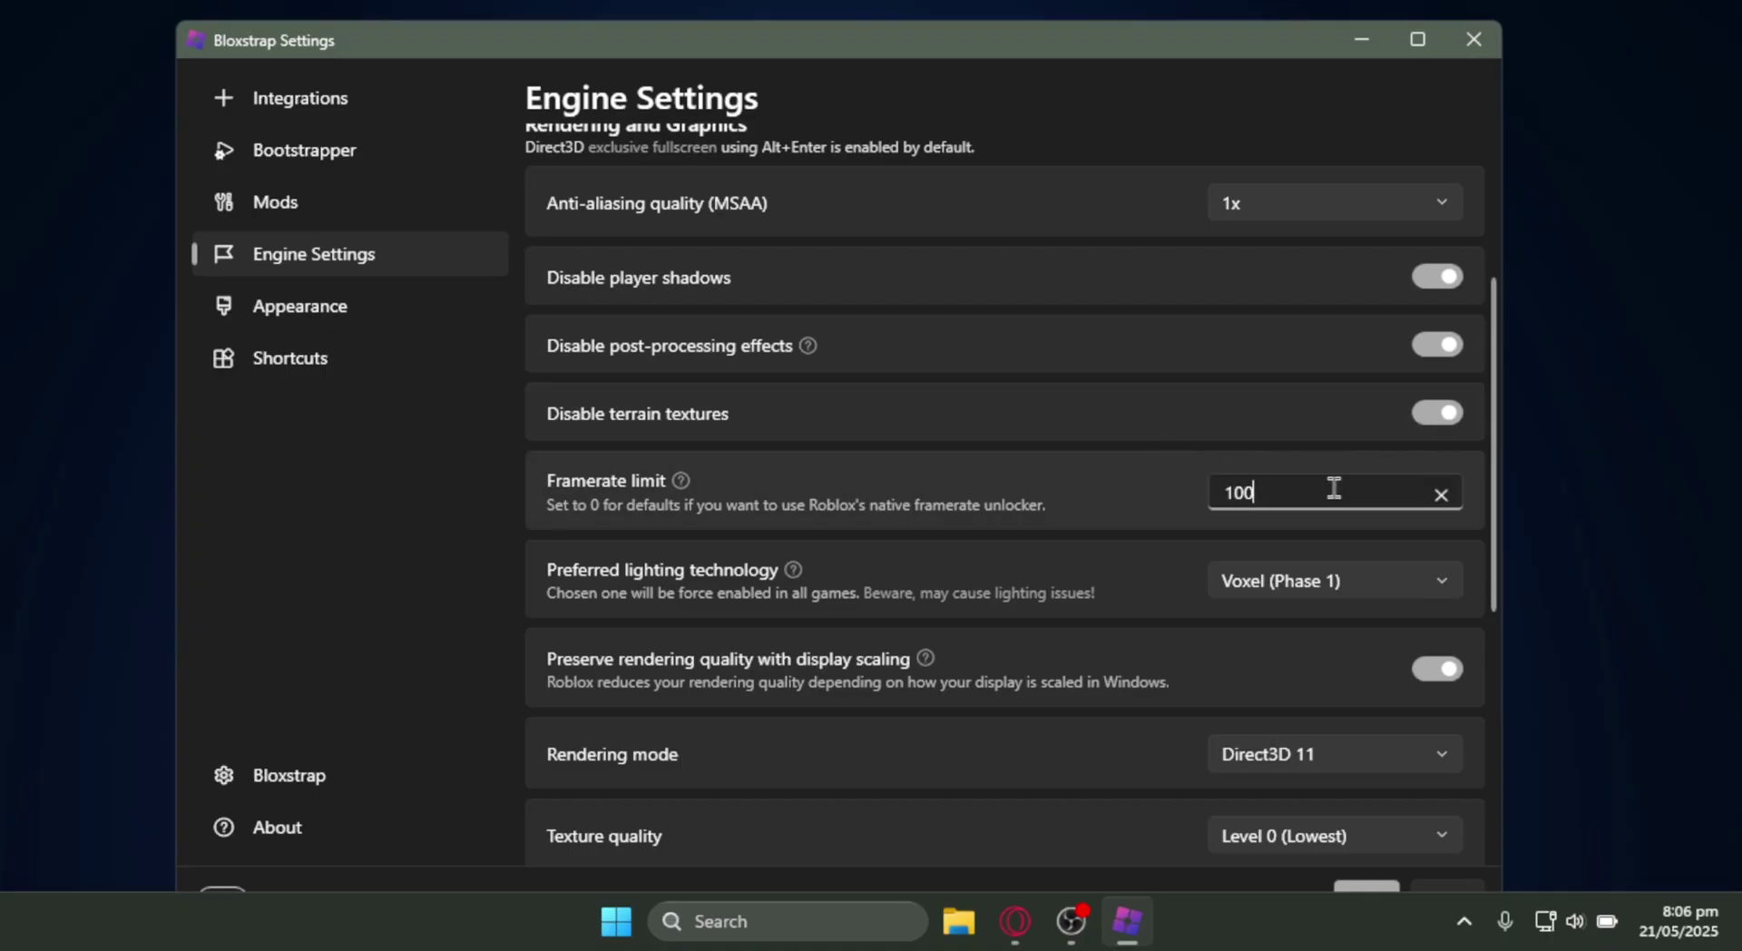
pyautogui.press('BackSpace')
pyautogui.press('BackSpace')
pyautogui.press('BackSpace')
pyautogui.click(853, 920)
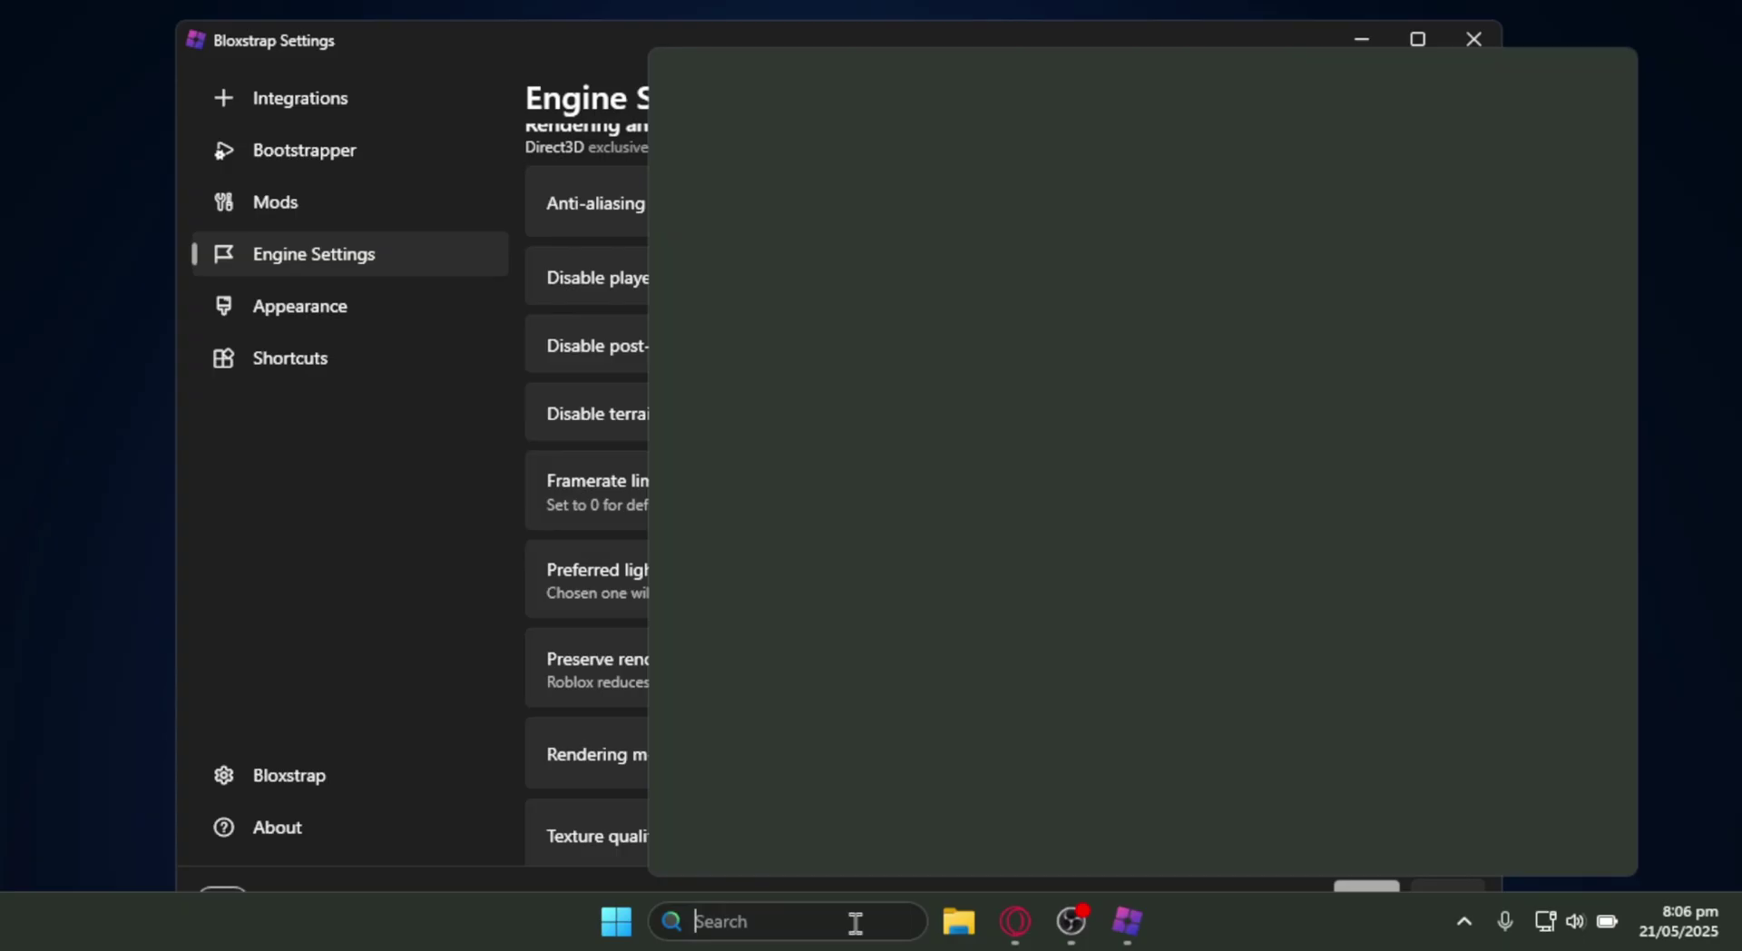
pyautogui.write('display settings')
pyautogui.press('Right')
pyautogui.press('Right')
pyautogui.press('Right')
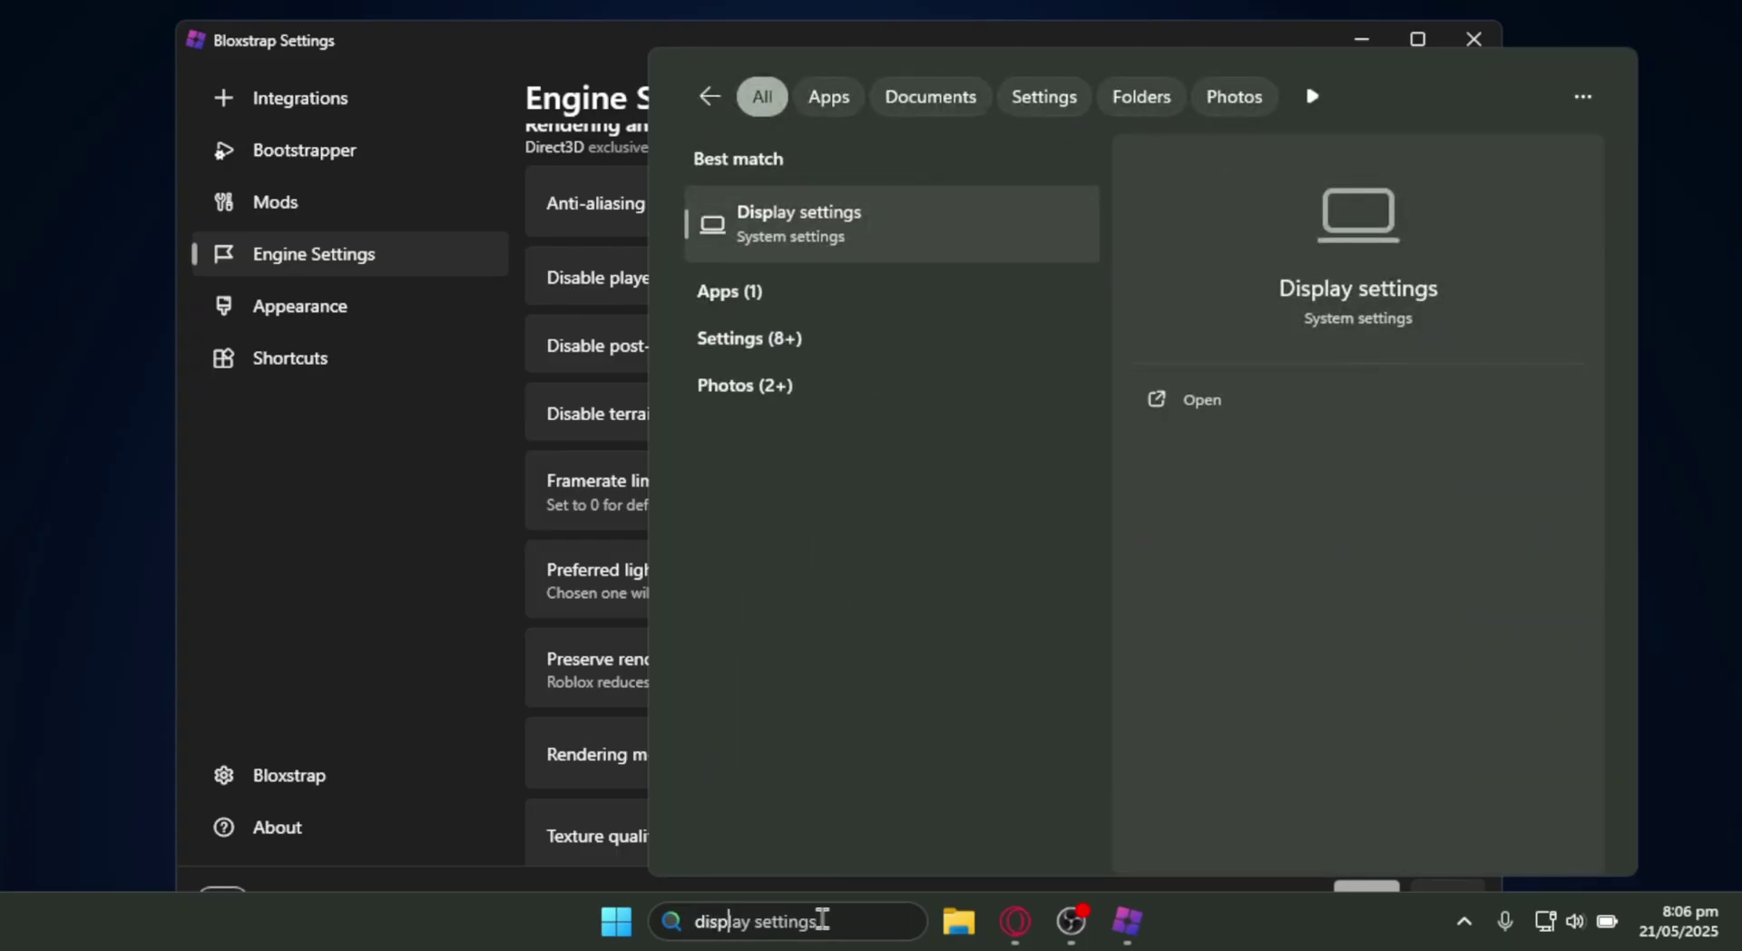
pyautogui.click(1254, 400)
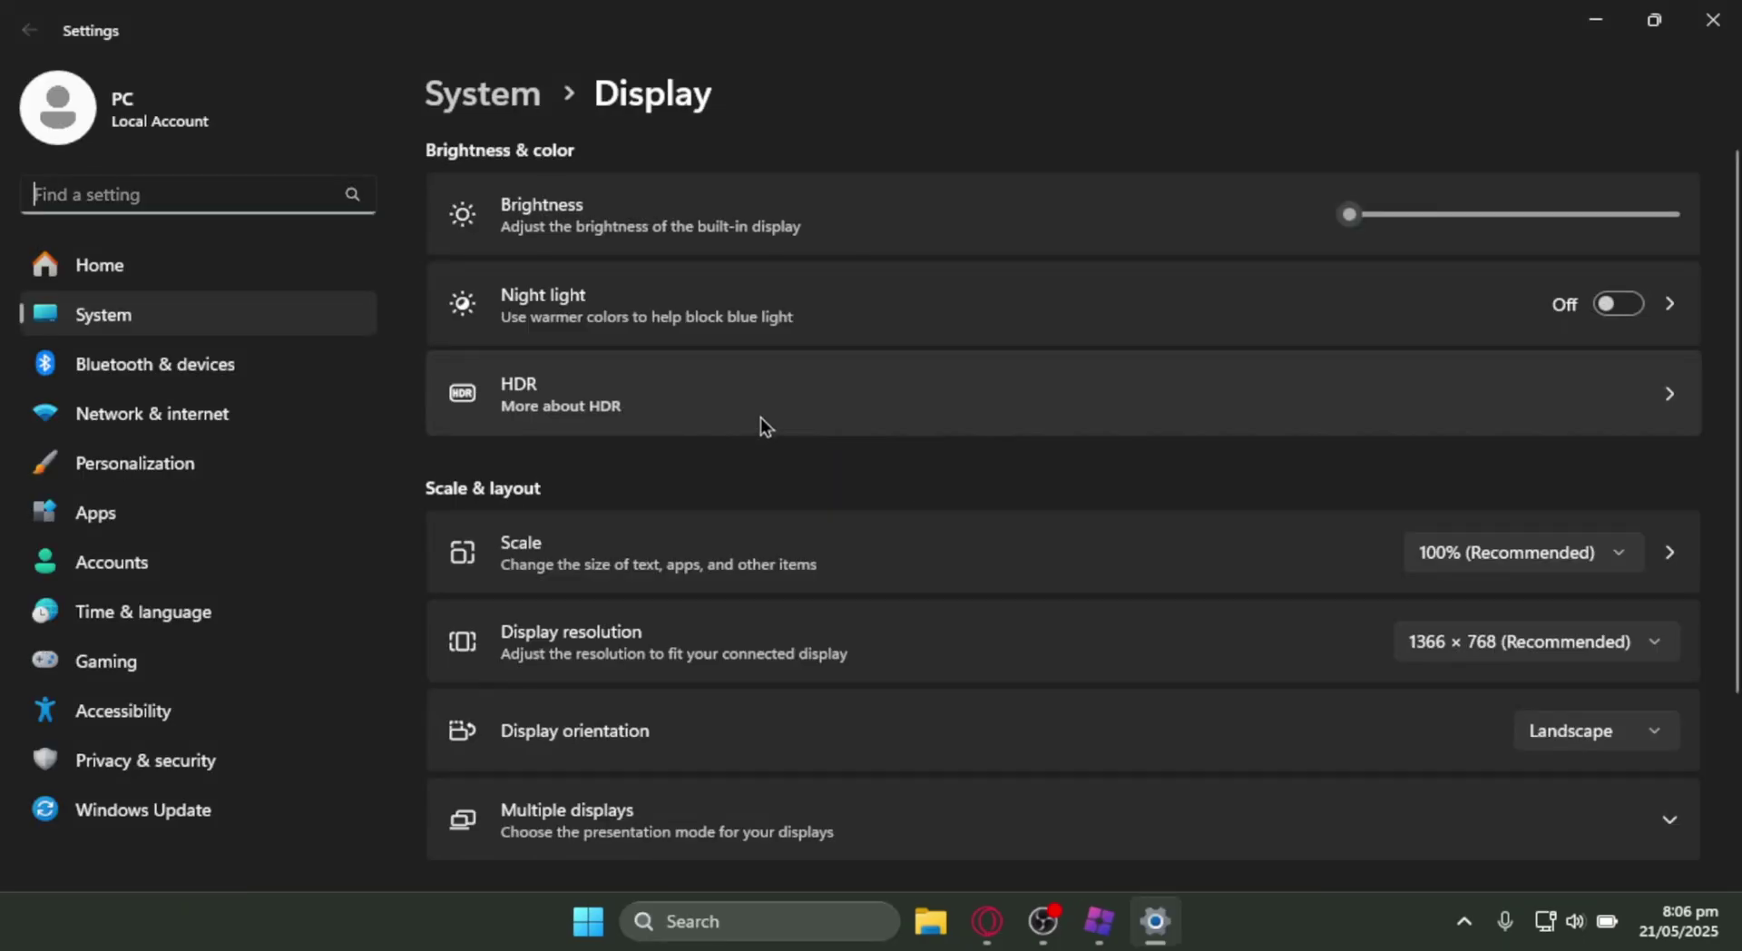
pyautogui.scroll(-3, 886, 424)
pyautogui.click(731, 753)
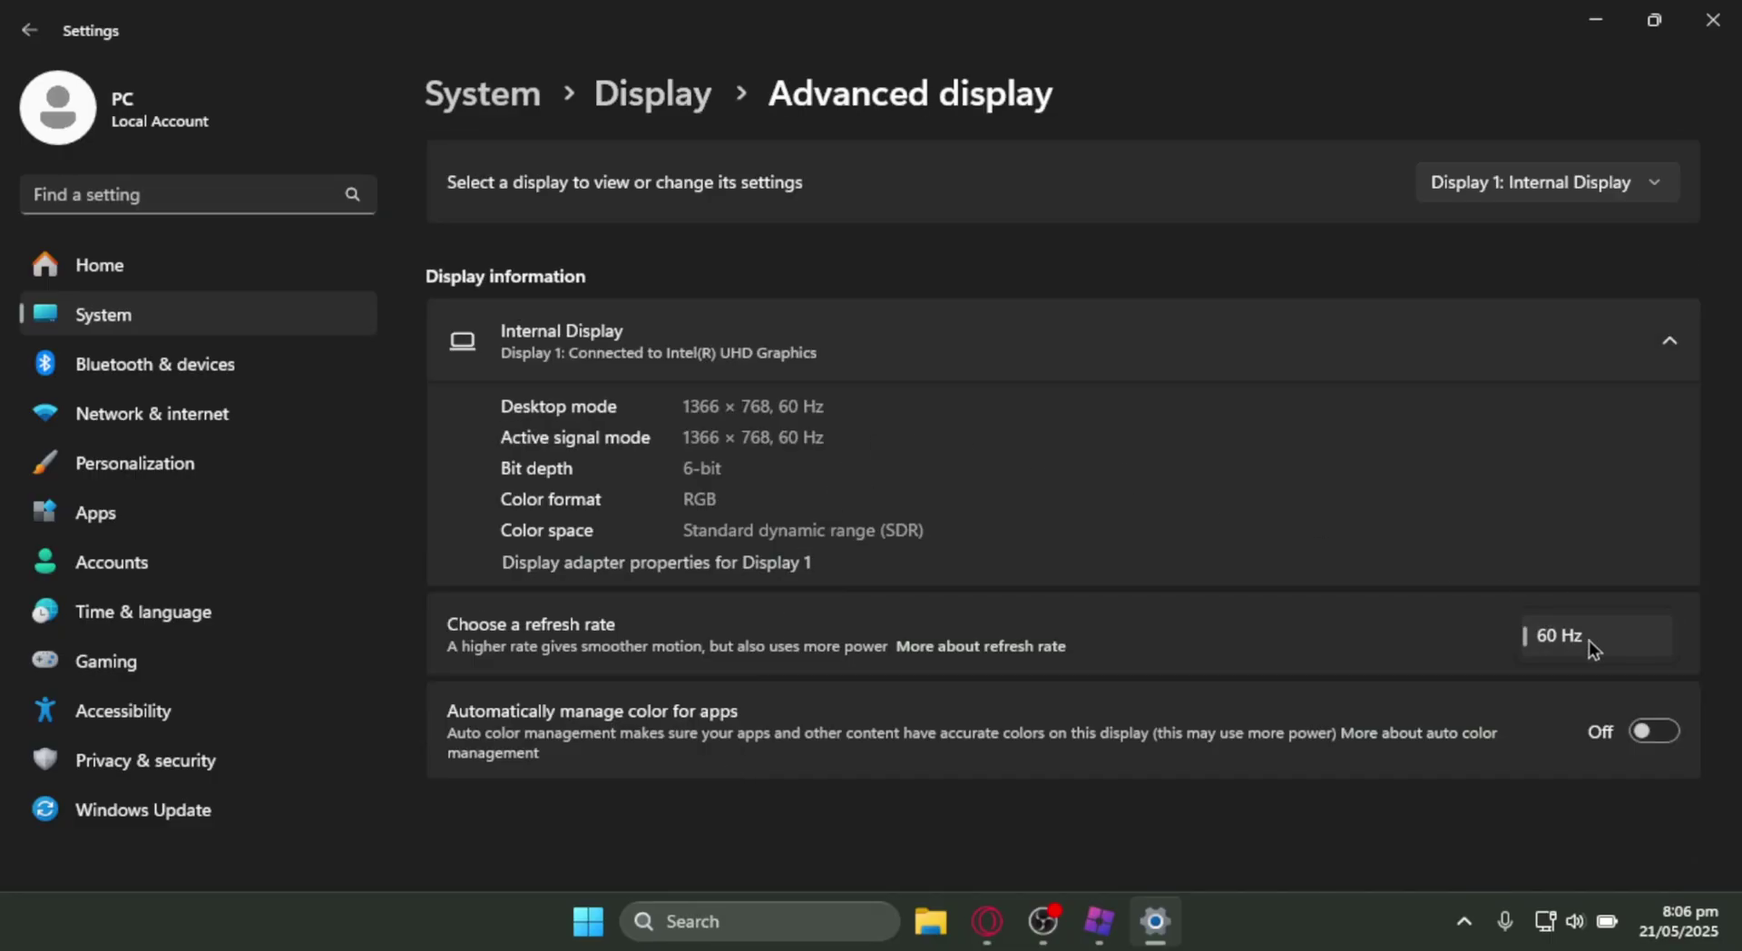
pyautogui.click(1591, 642)
pyautogui.click(1592, 640)
pyautogui.click(1591, 640)
pyautogui.click(1713, 20)
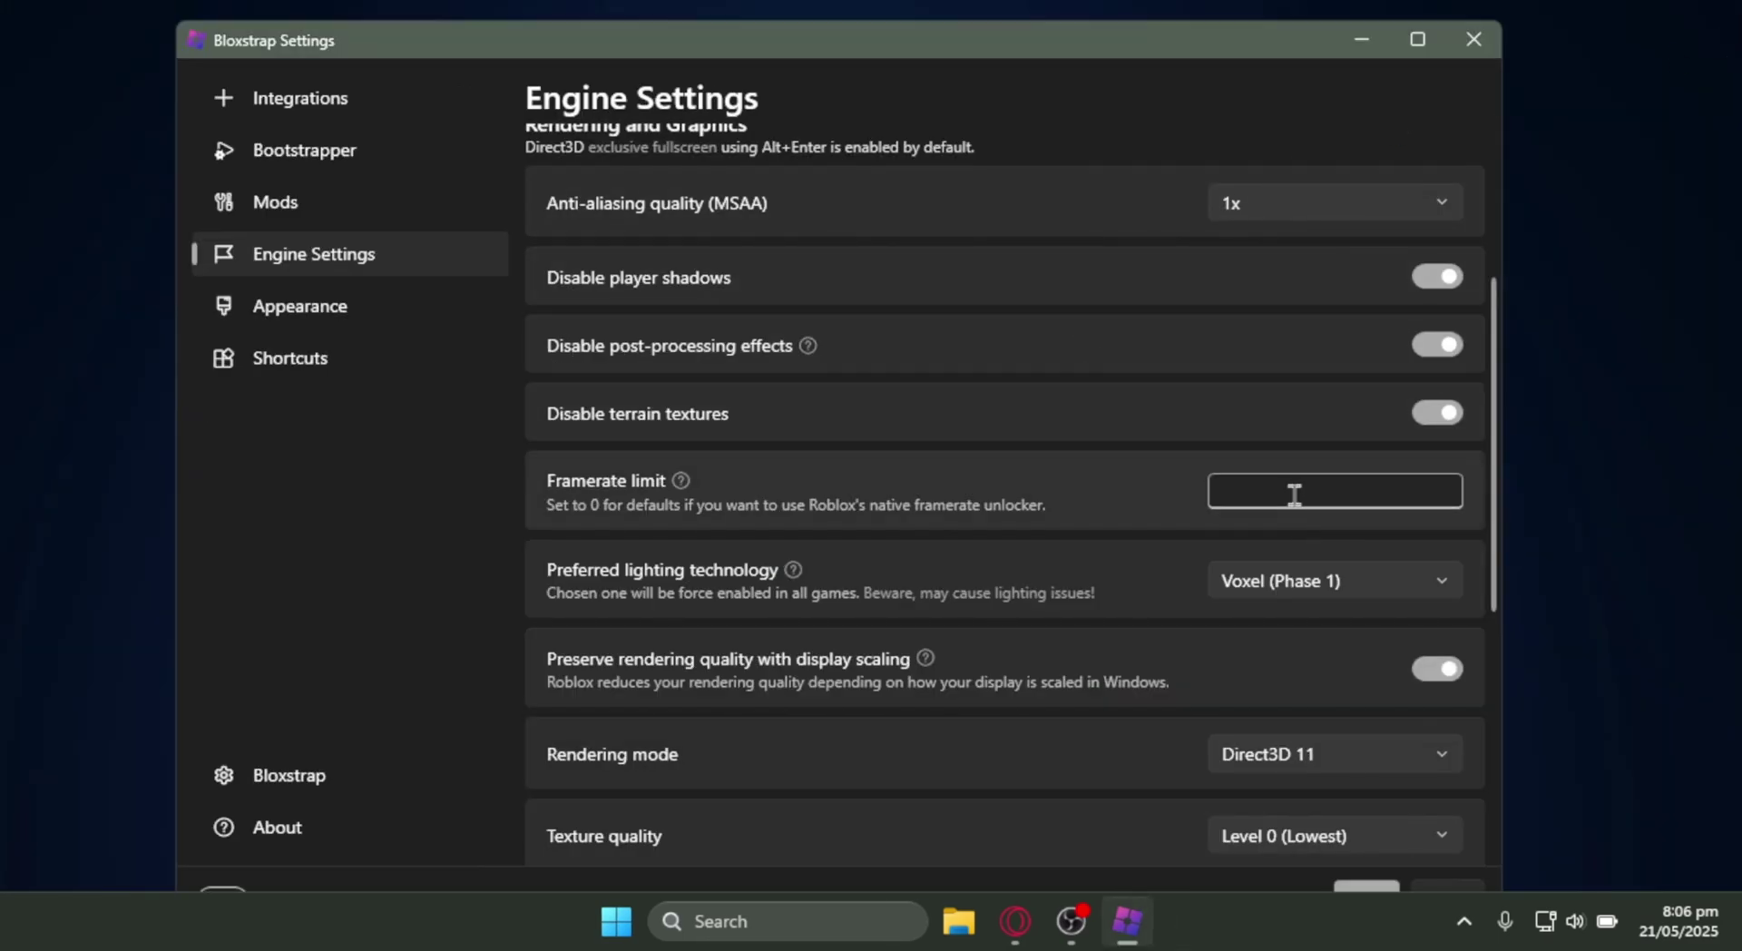
# Enter 99999 as the Framerate limit.
pyautogui.write('60')
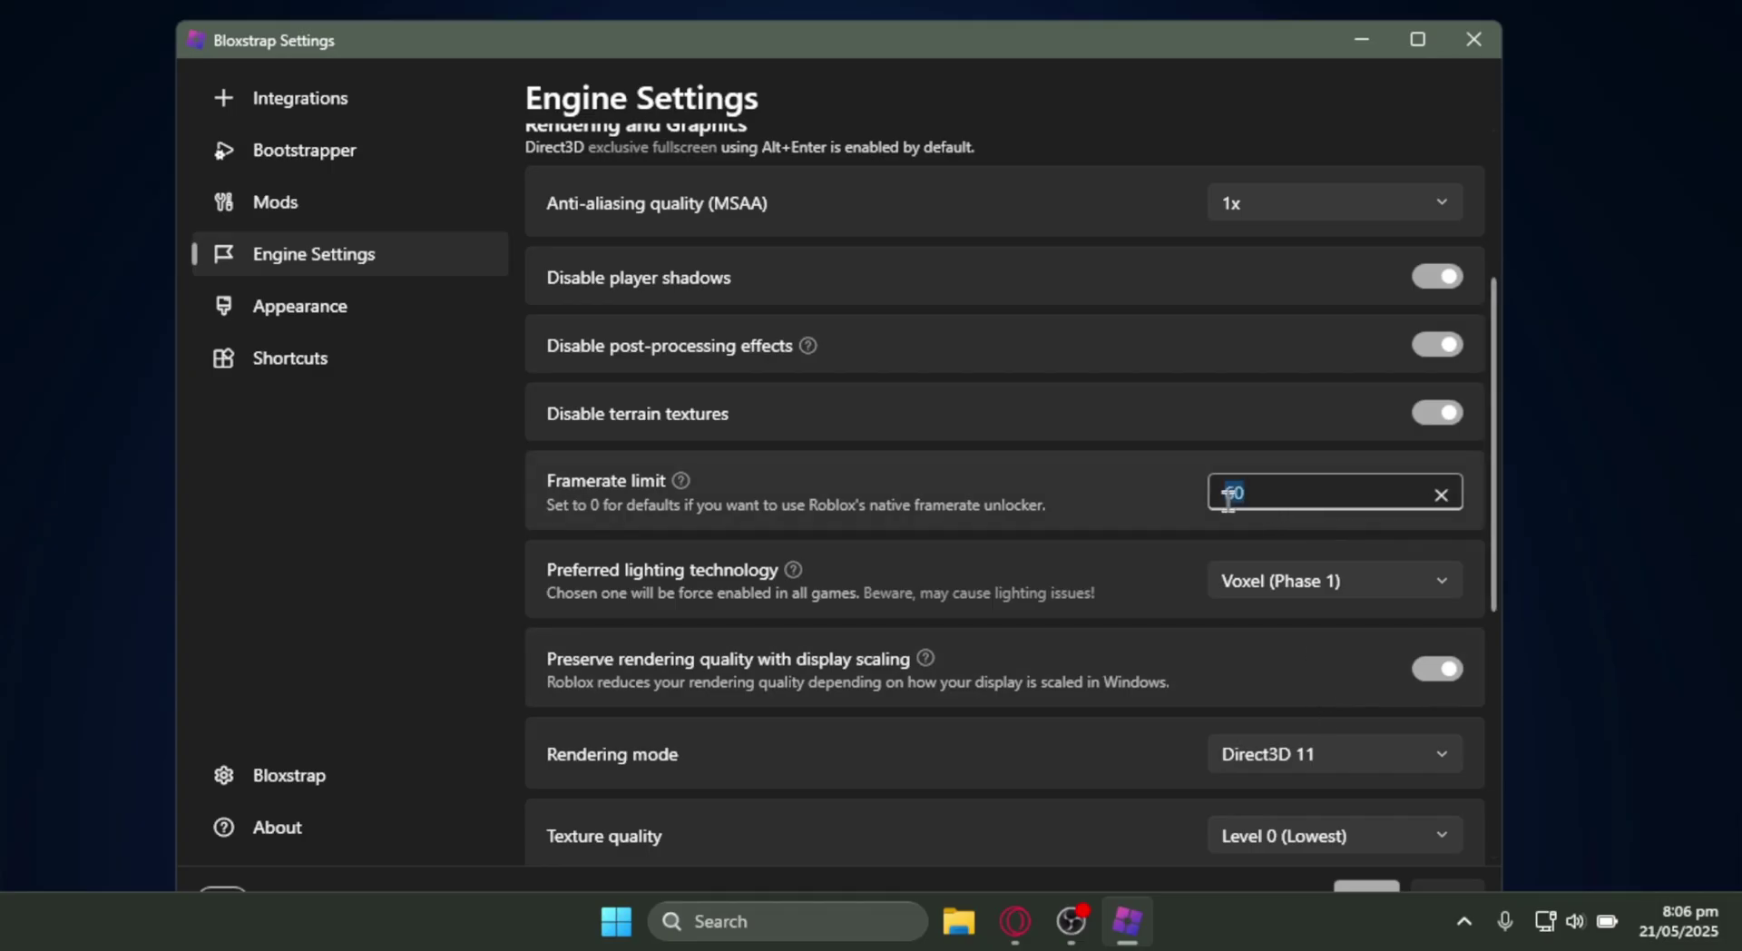
pyautogui.press('BackSpace')
pyautogui.write('99999')
pyautogui.click(1471, 534)
# Keep lighting technology at Voxel (Phase 1) and rendering mode at Direct3D 11.
pyautogui.scroll(-3, 976, 459)
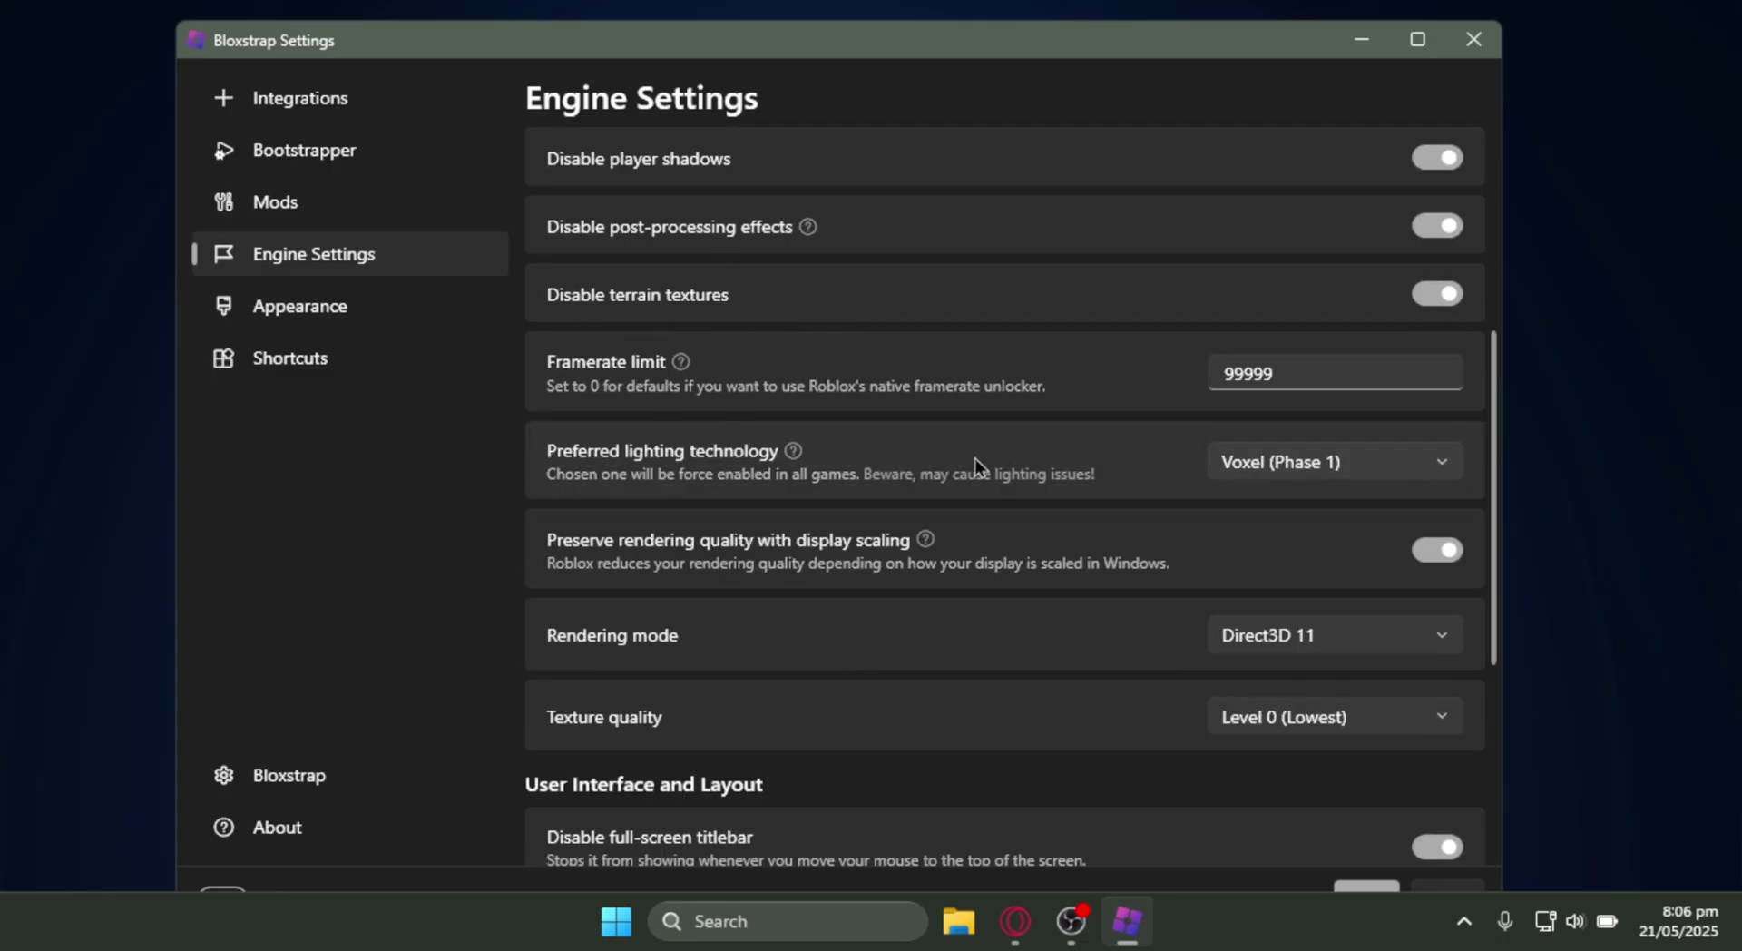
pyautogui.click(1319, 461)
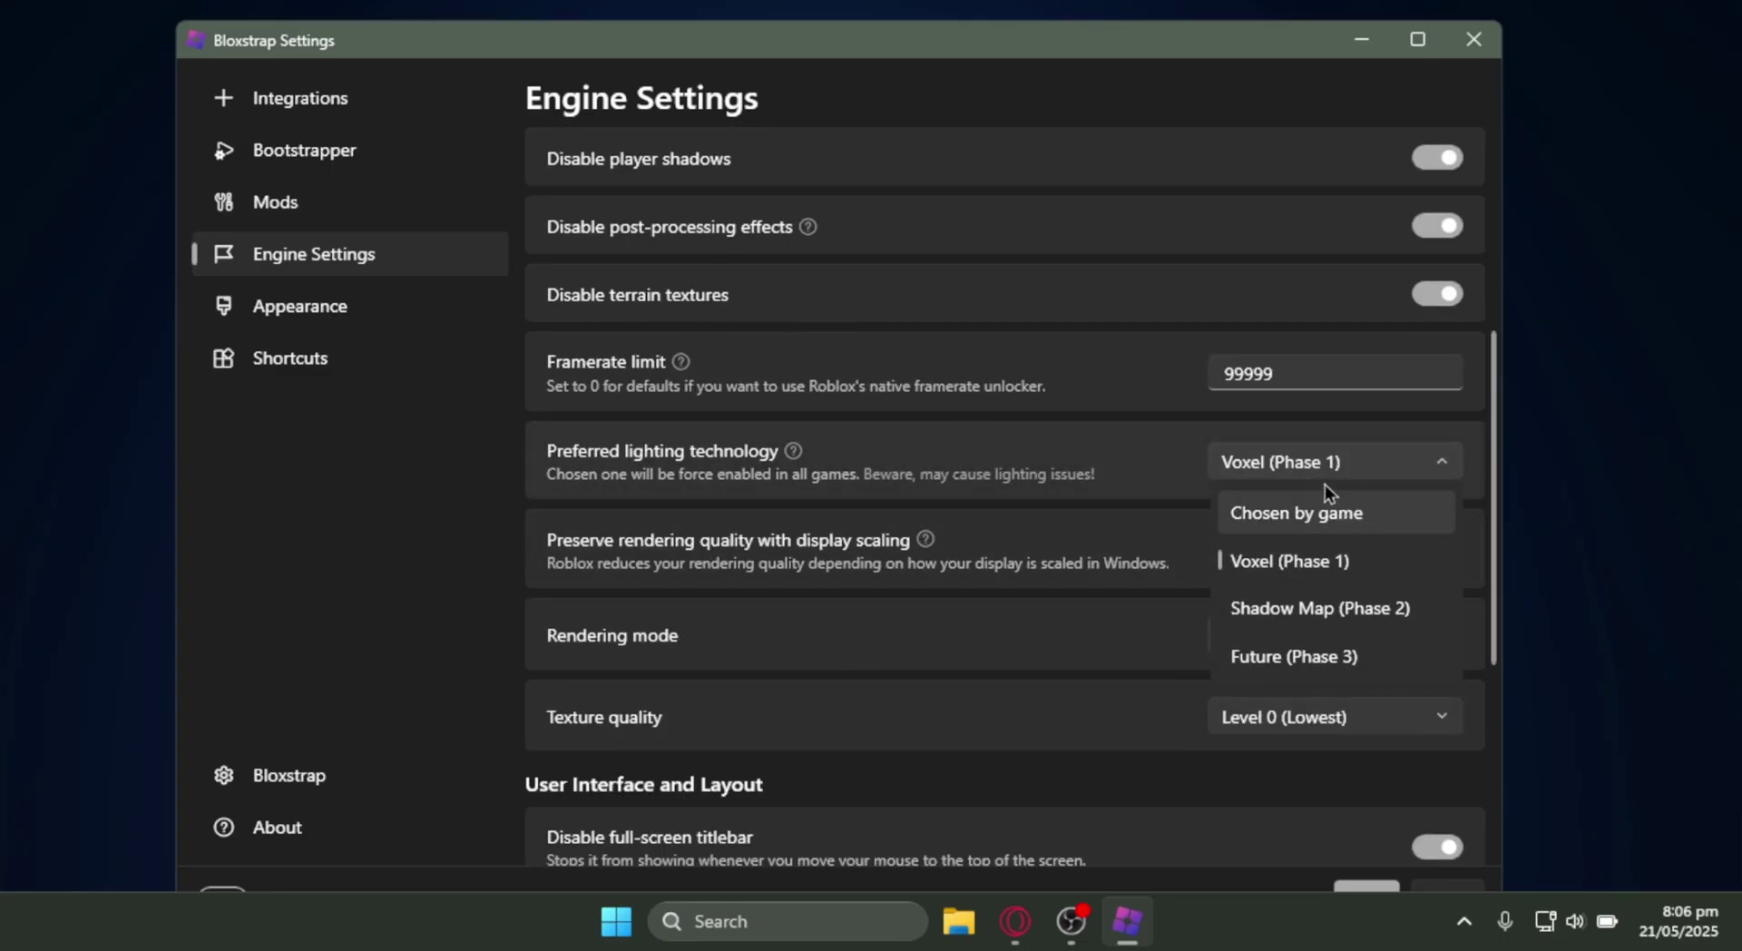
pyautogui.click(1324, 483)
pyautogui.scroll(-3, 712, 474)
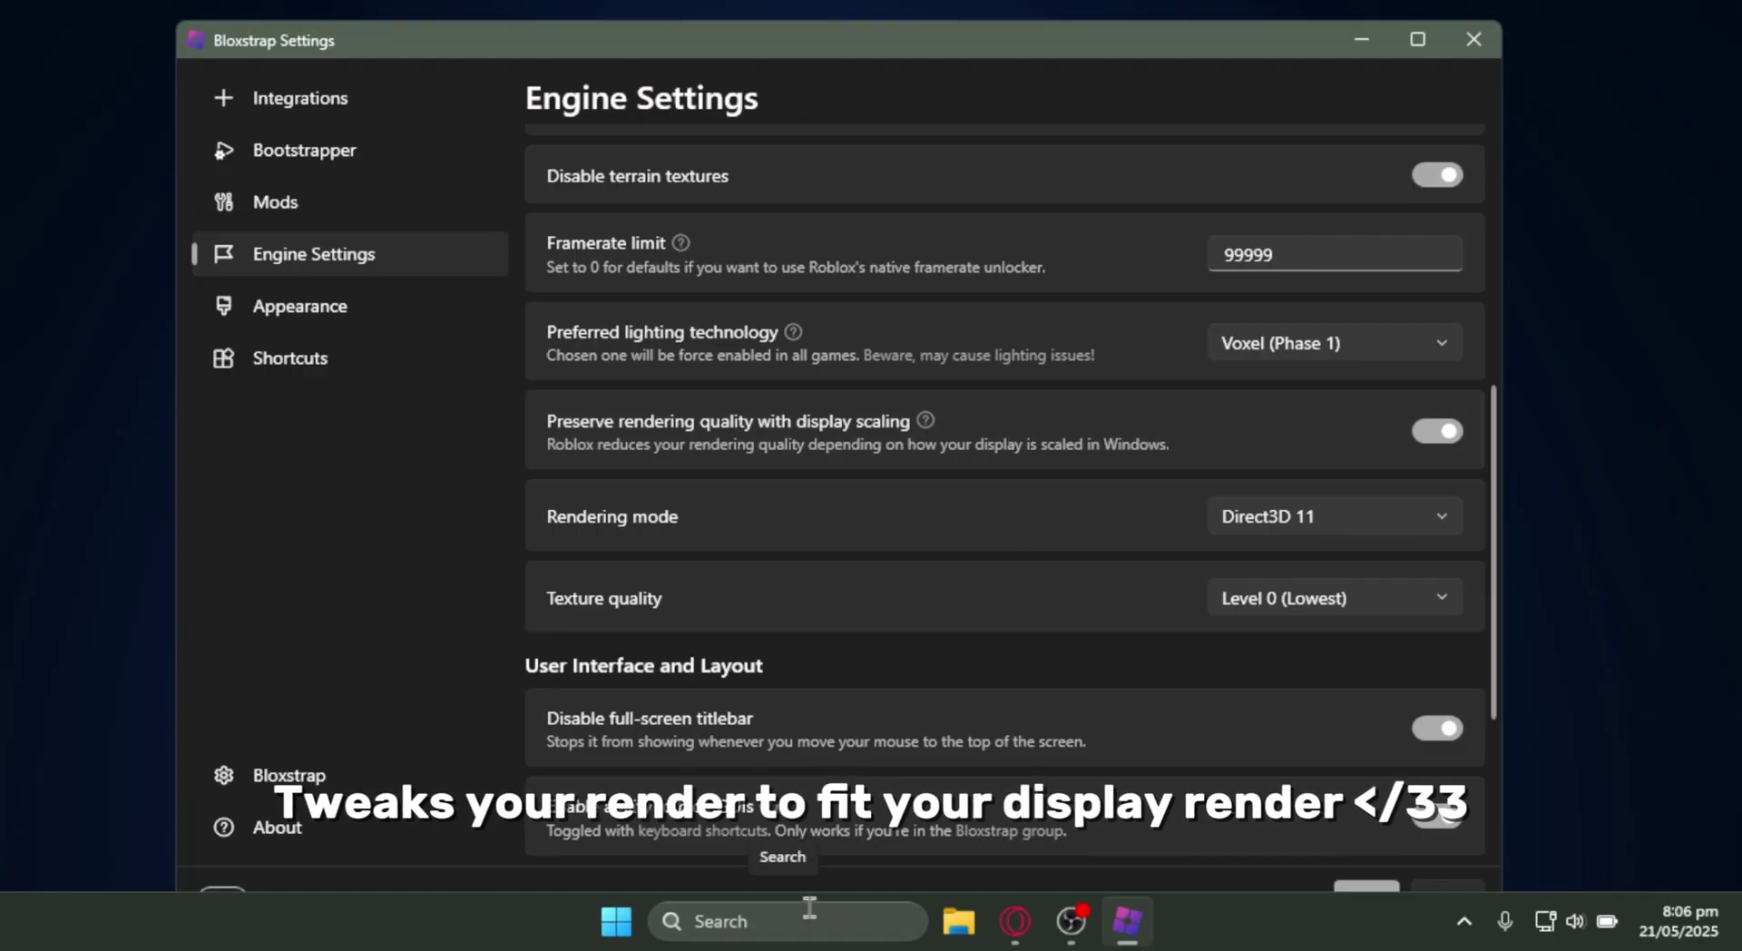
pyautogui.click(1317, 526)
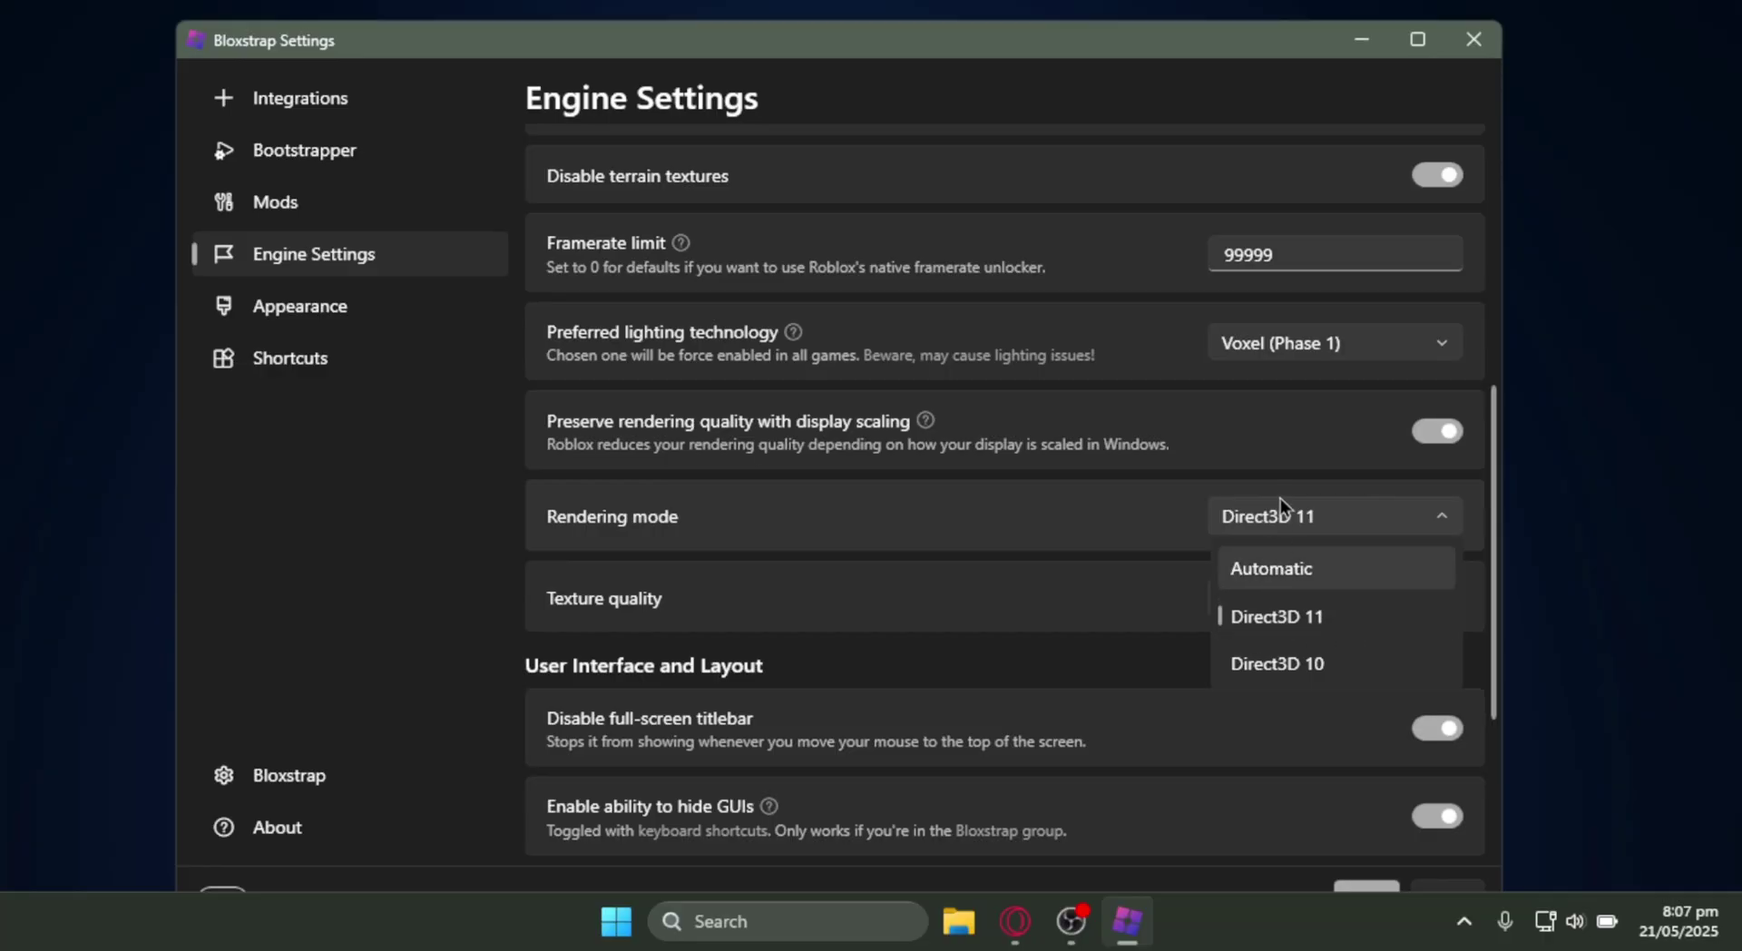
pyautogui.click(1273, 615)
# Leave texture quality at Level 0 (Lowest) after briefly trying Level 3 (Highest).
pyautogui.scroll(-3, 620, 562)
pyautogui.click(1277, 419)
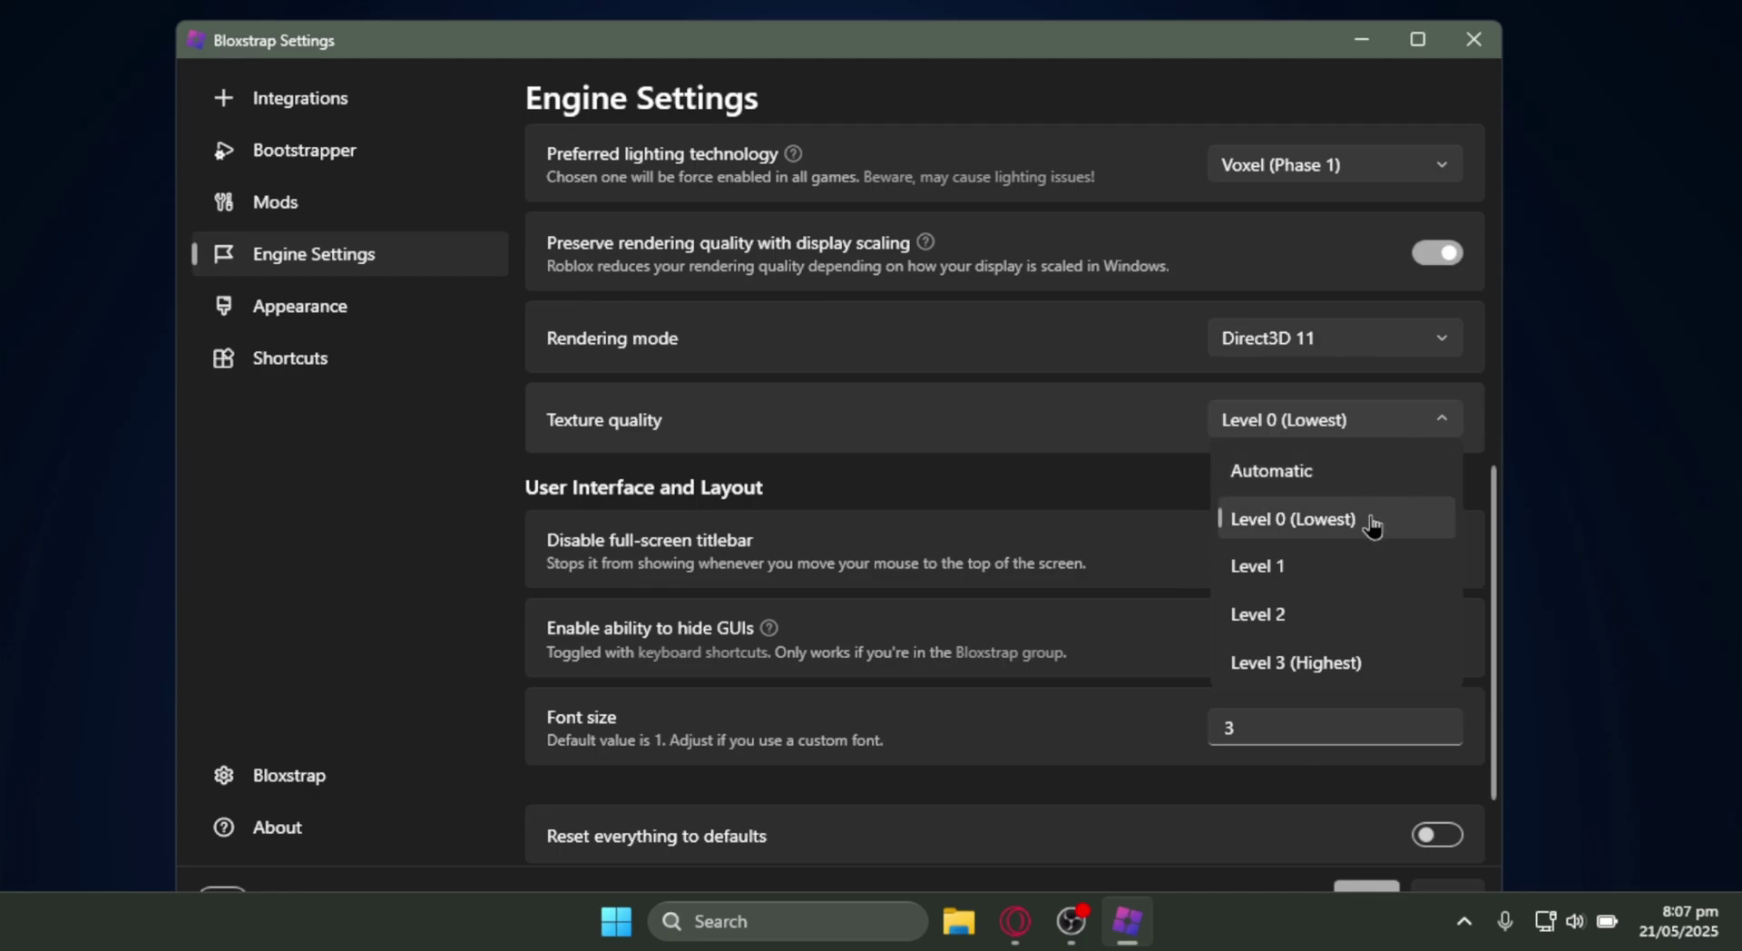
pyautogui.click(1273, 671)
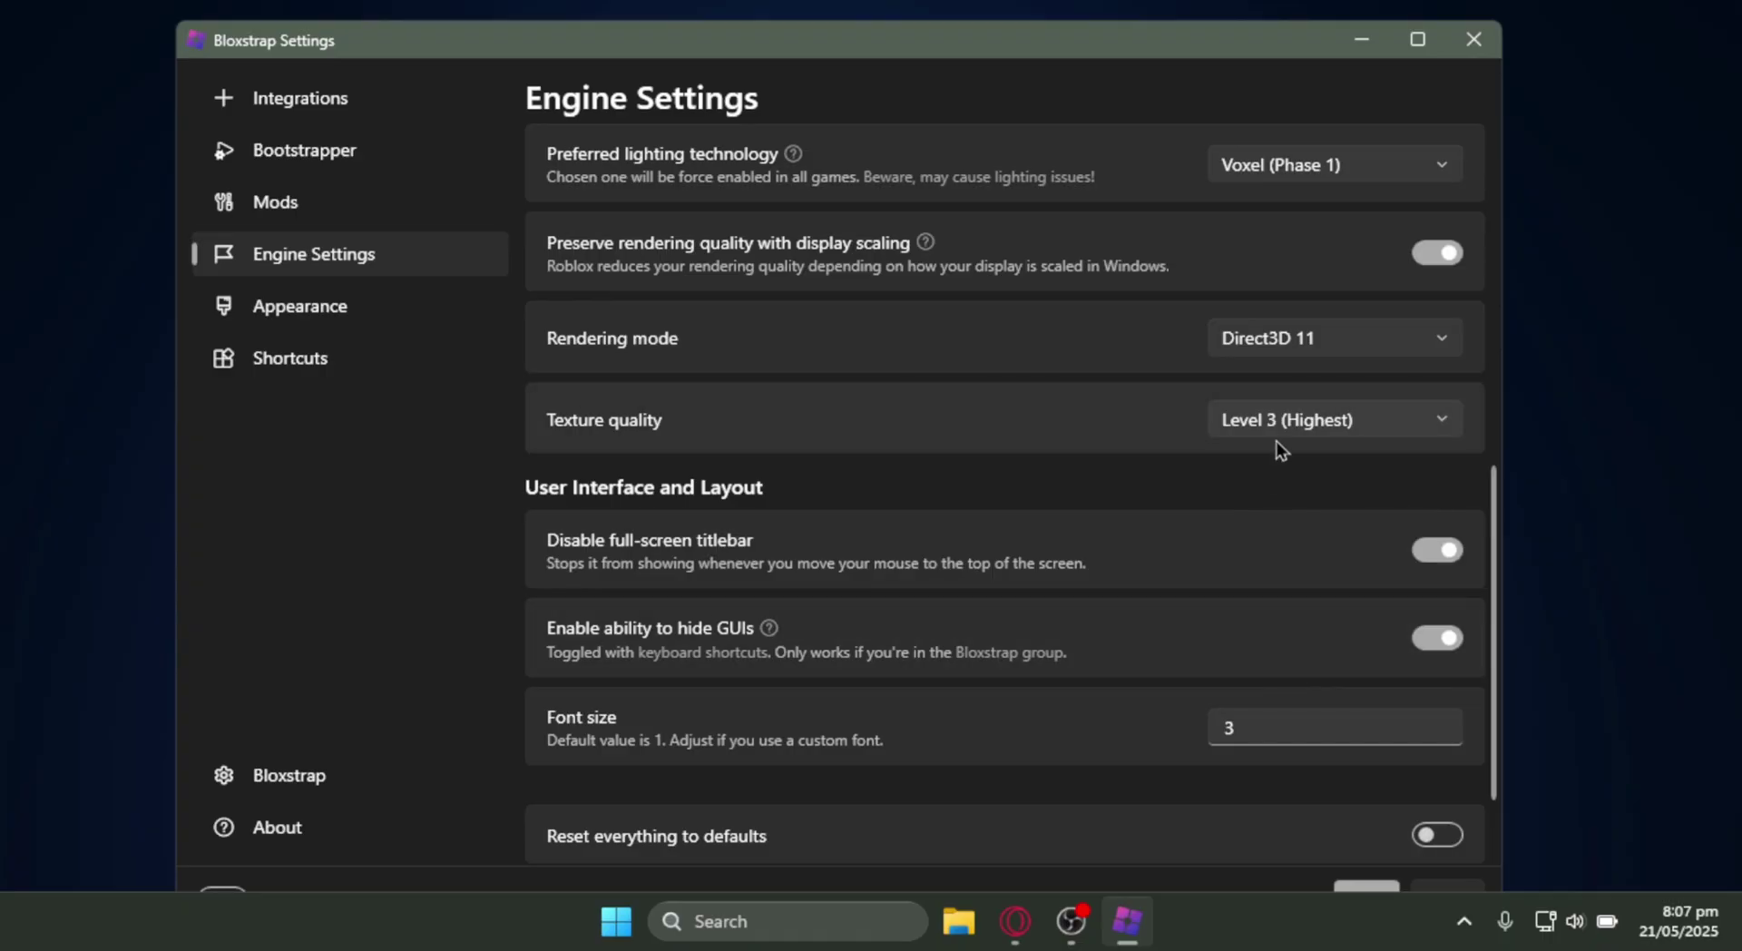
pyautogui.click(1274, 430)
pyautogui.click(1297, 516)
pyautogui.scroll(-3, 1055, 537)
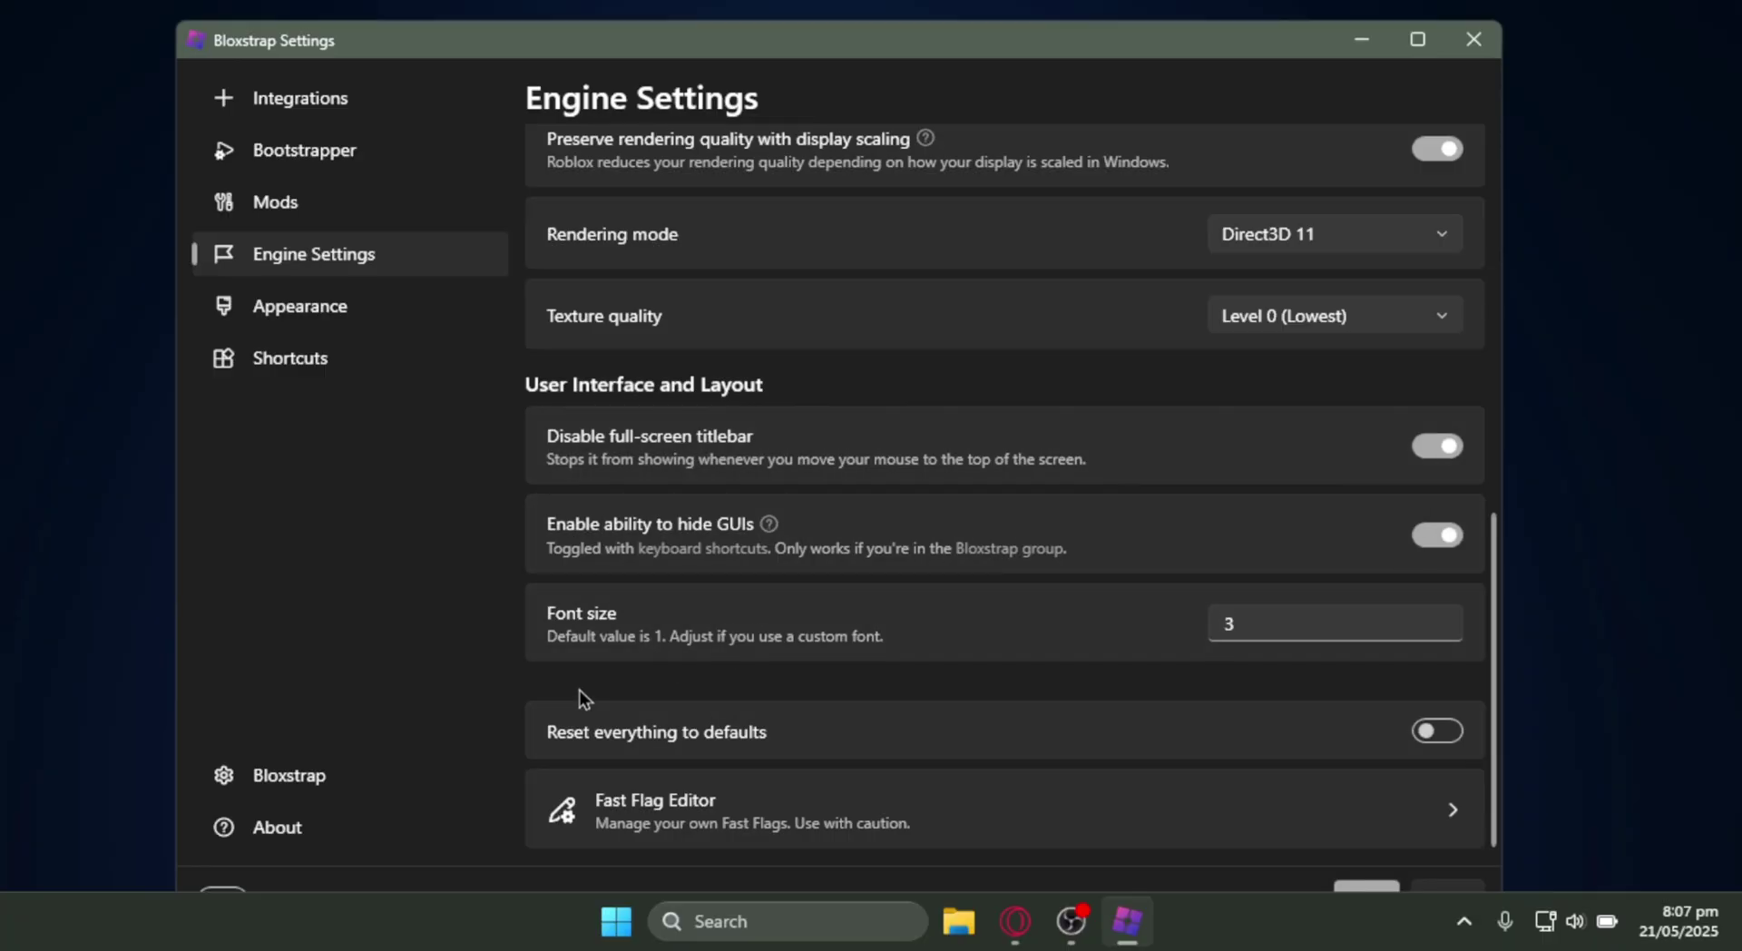
pyautogui.scroll(1, 1158, 645)
pyautogui.scroll(-1, 862, 708)
# Open the Fast Flag Editor and scroll through the existing flags.
pyautogui.click(977, 826)
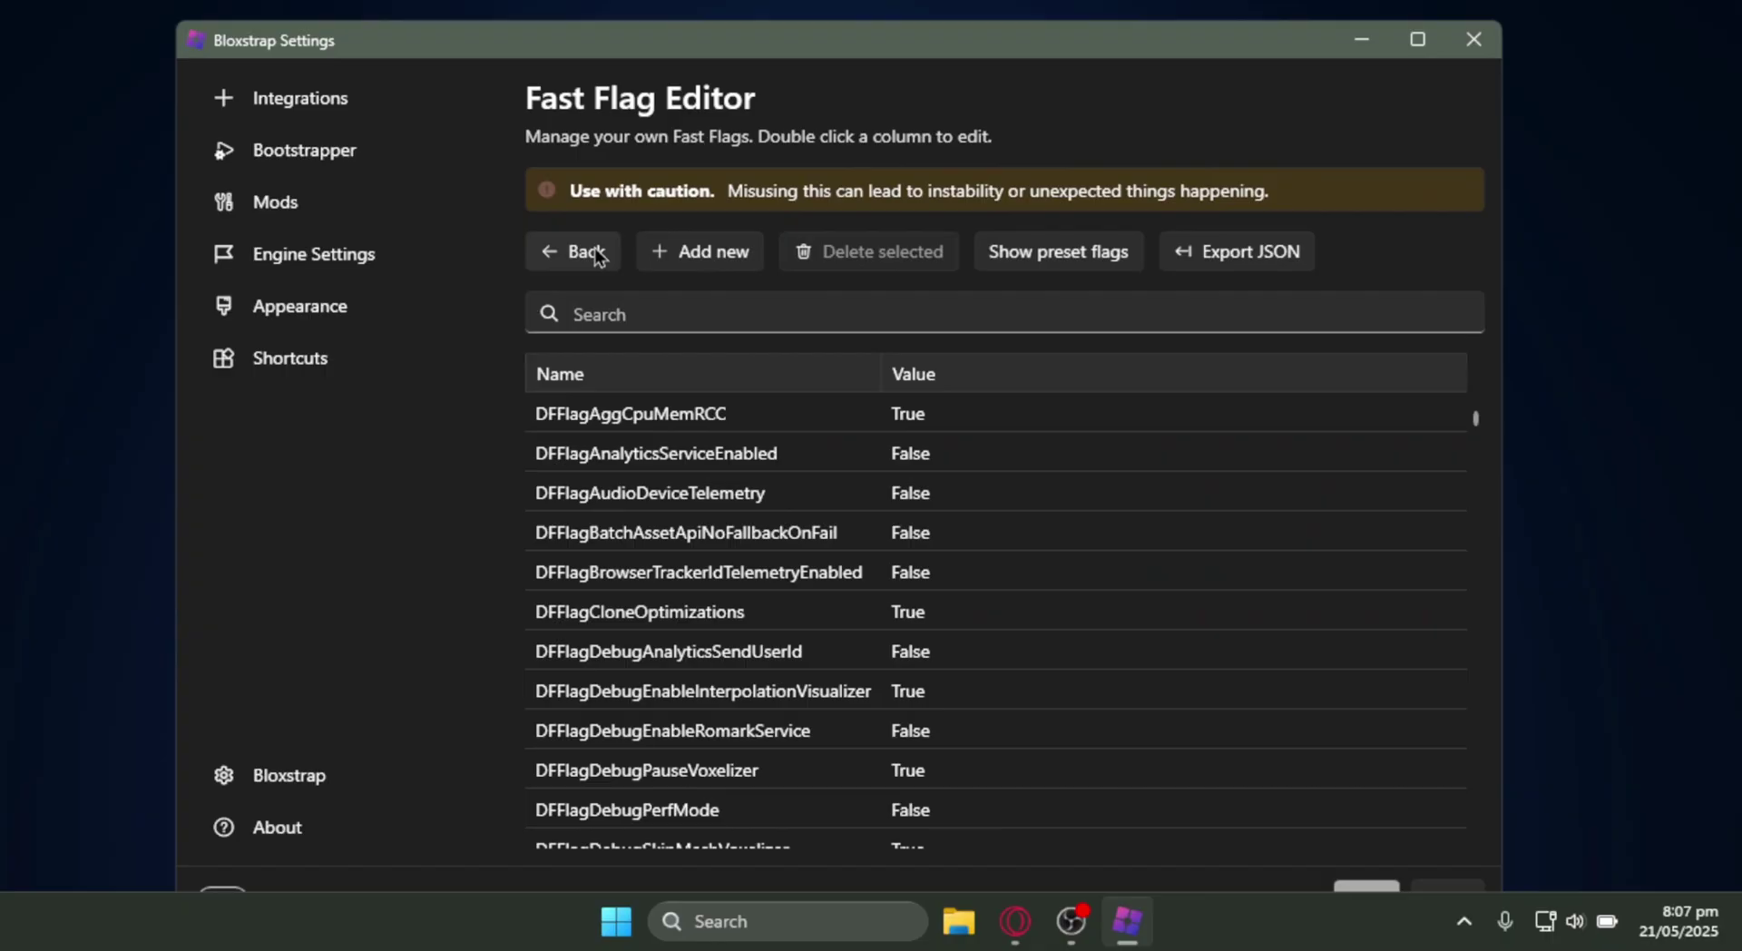
pyautogui.click(598, 256)
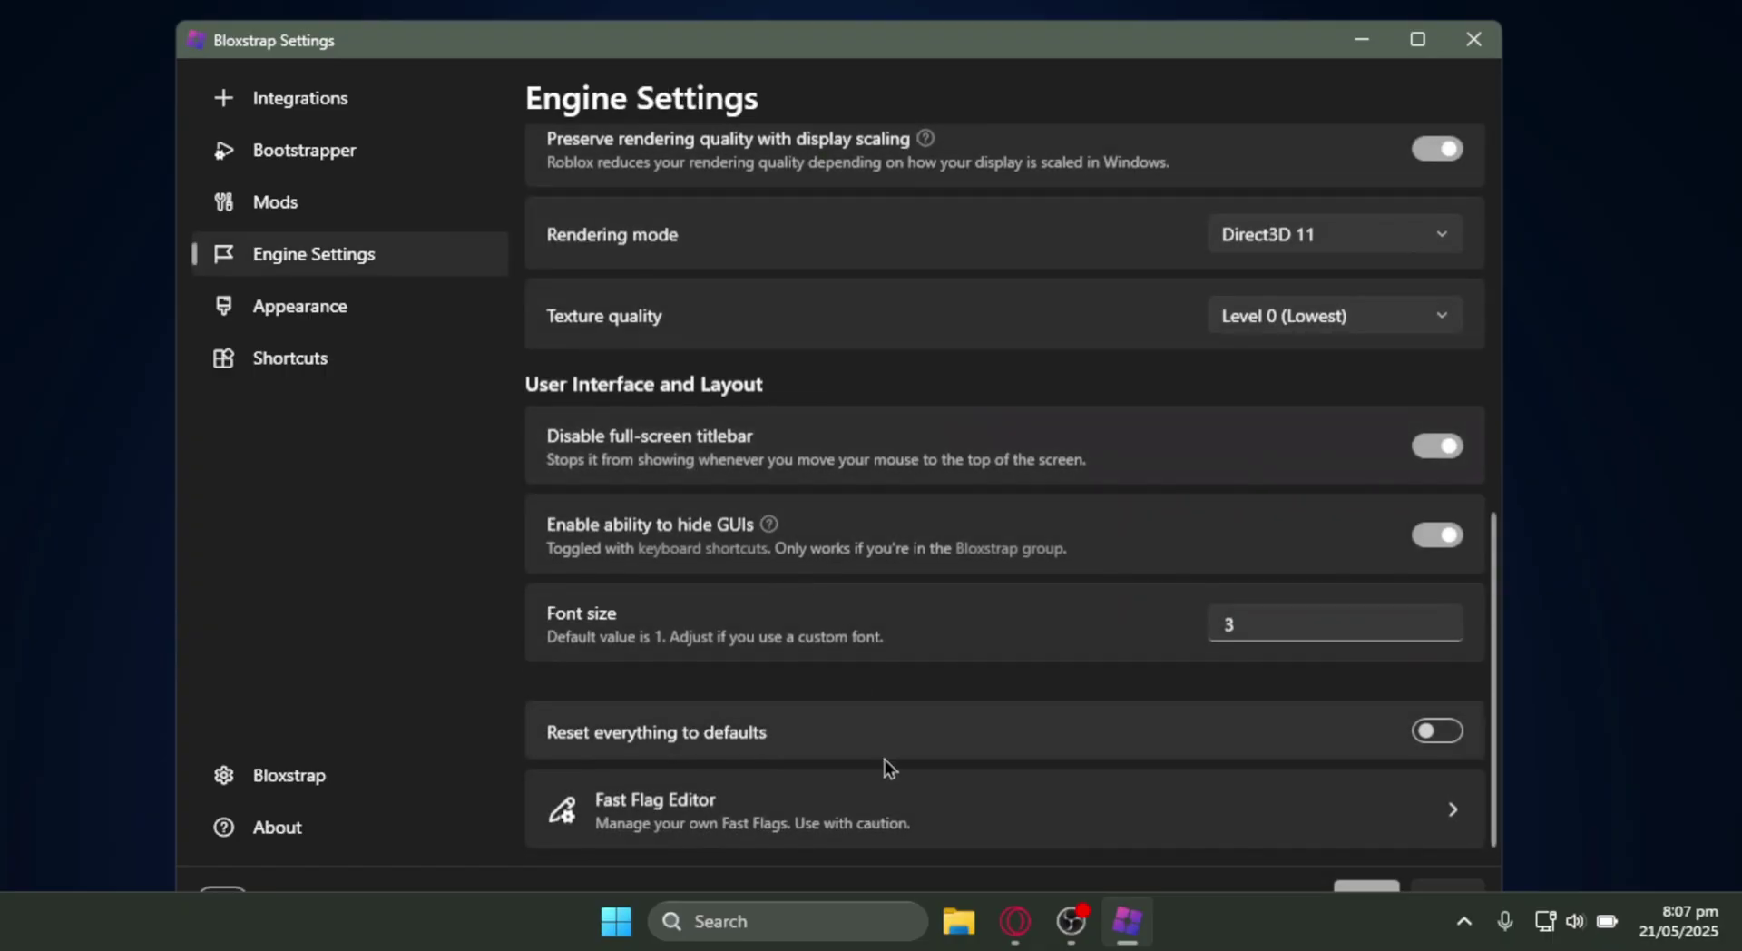
pyautogui.click(781, 798)
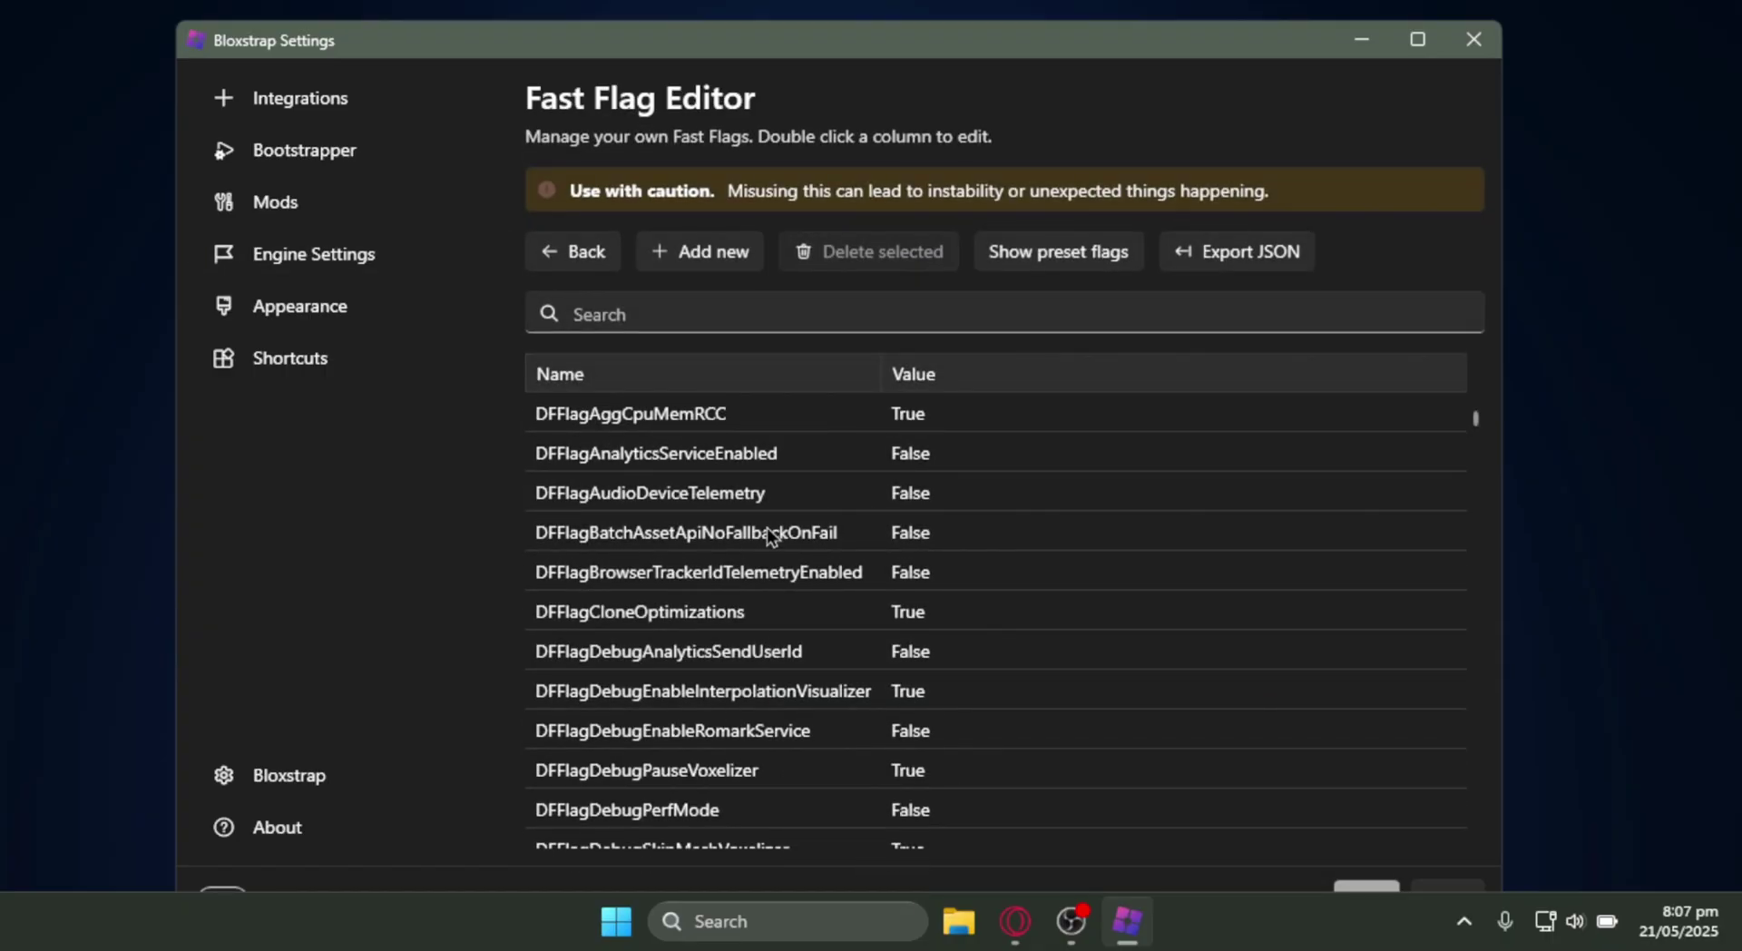
pyautogui.scroll(-10, 770, 535)
pyautogui.scroll(10, 798, 535)
pyautogui.scroll(-10, 778, 635)
pyautogui.scroll(5, 929, 667)
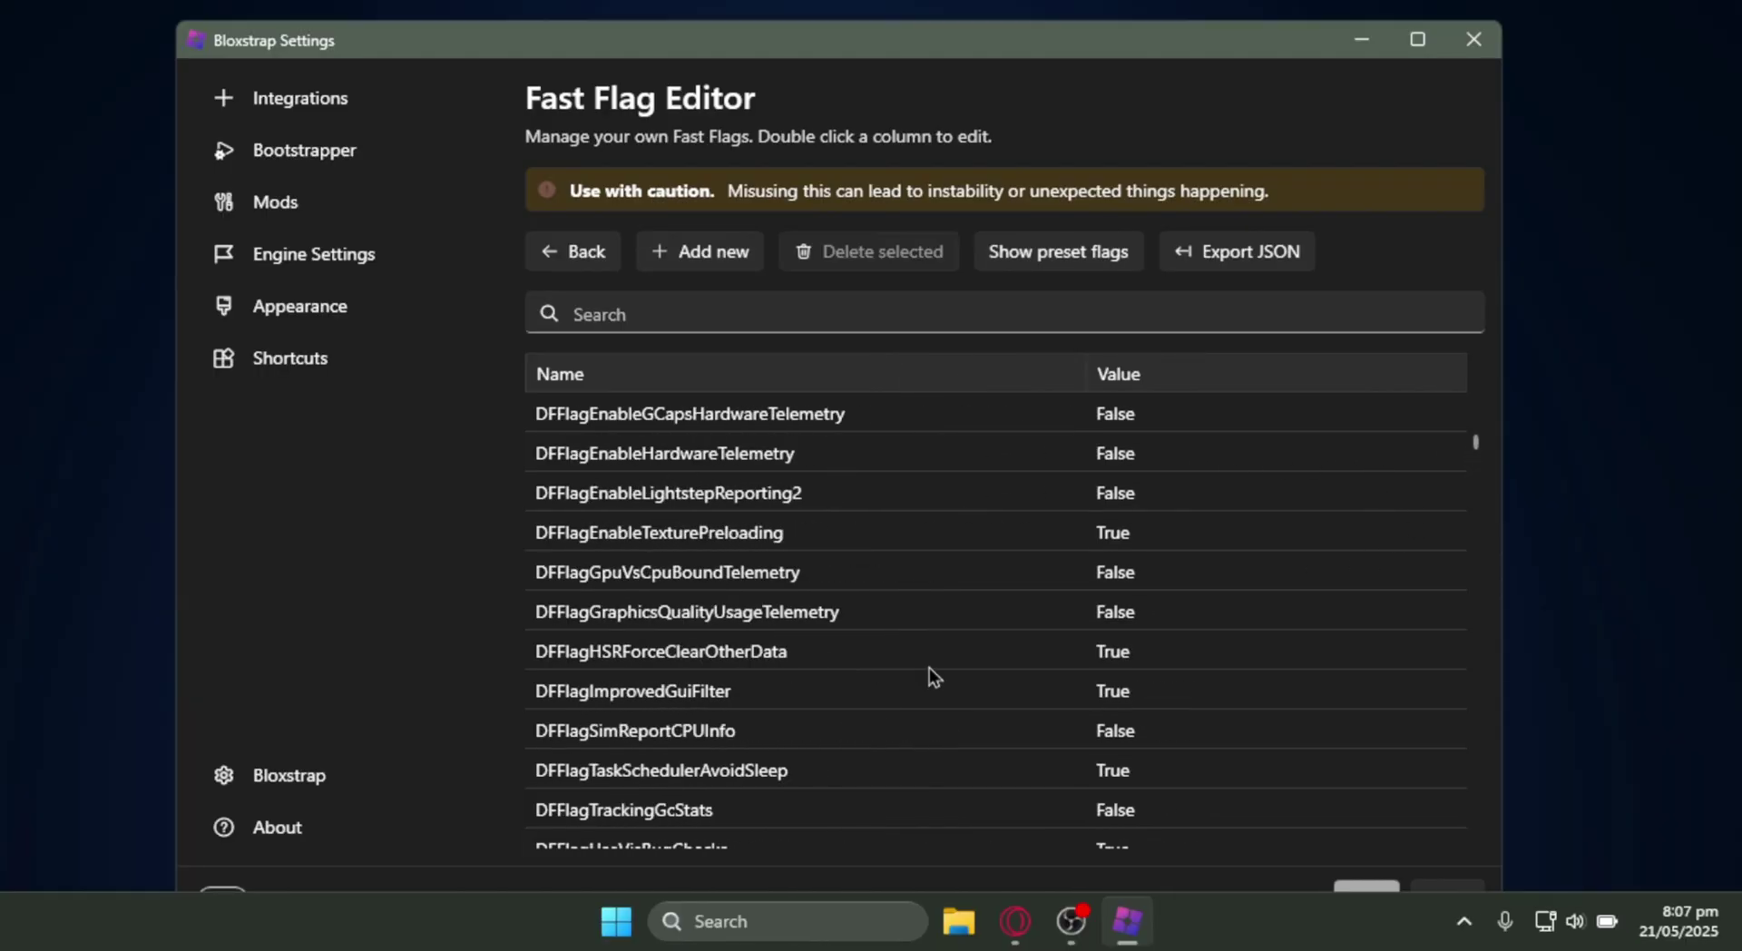
pyautogui.scroll(5, 929, 668)
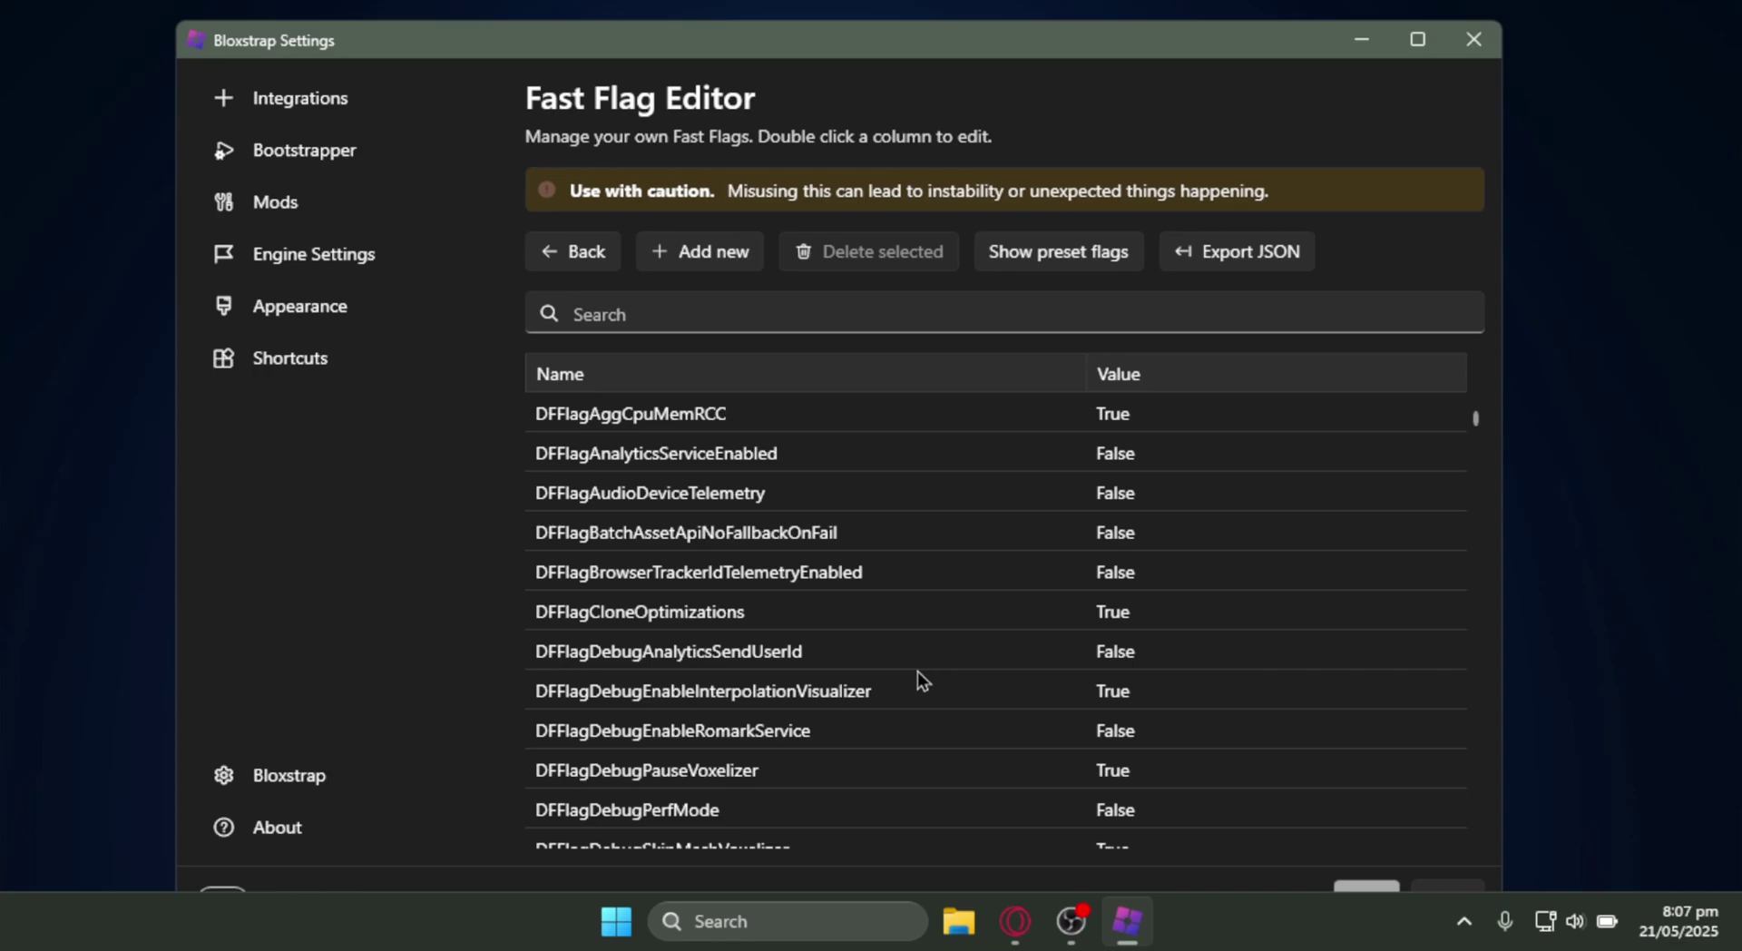
pyautogui.scroll(-5, 917, 671)
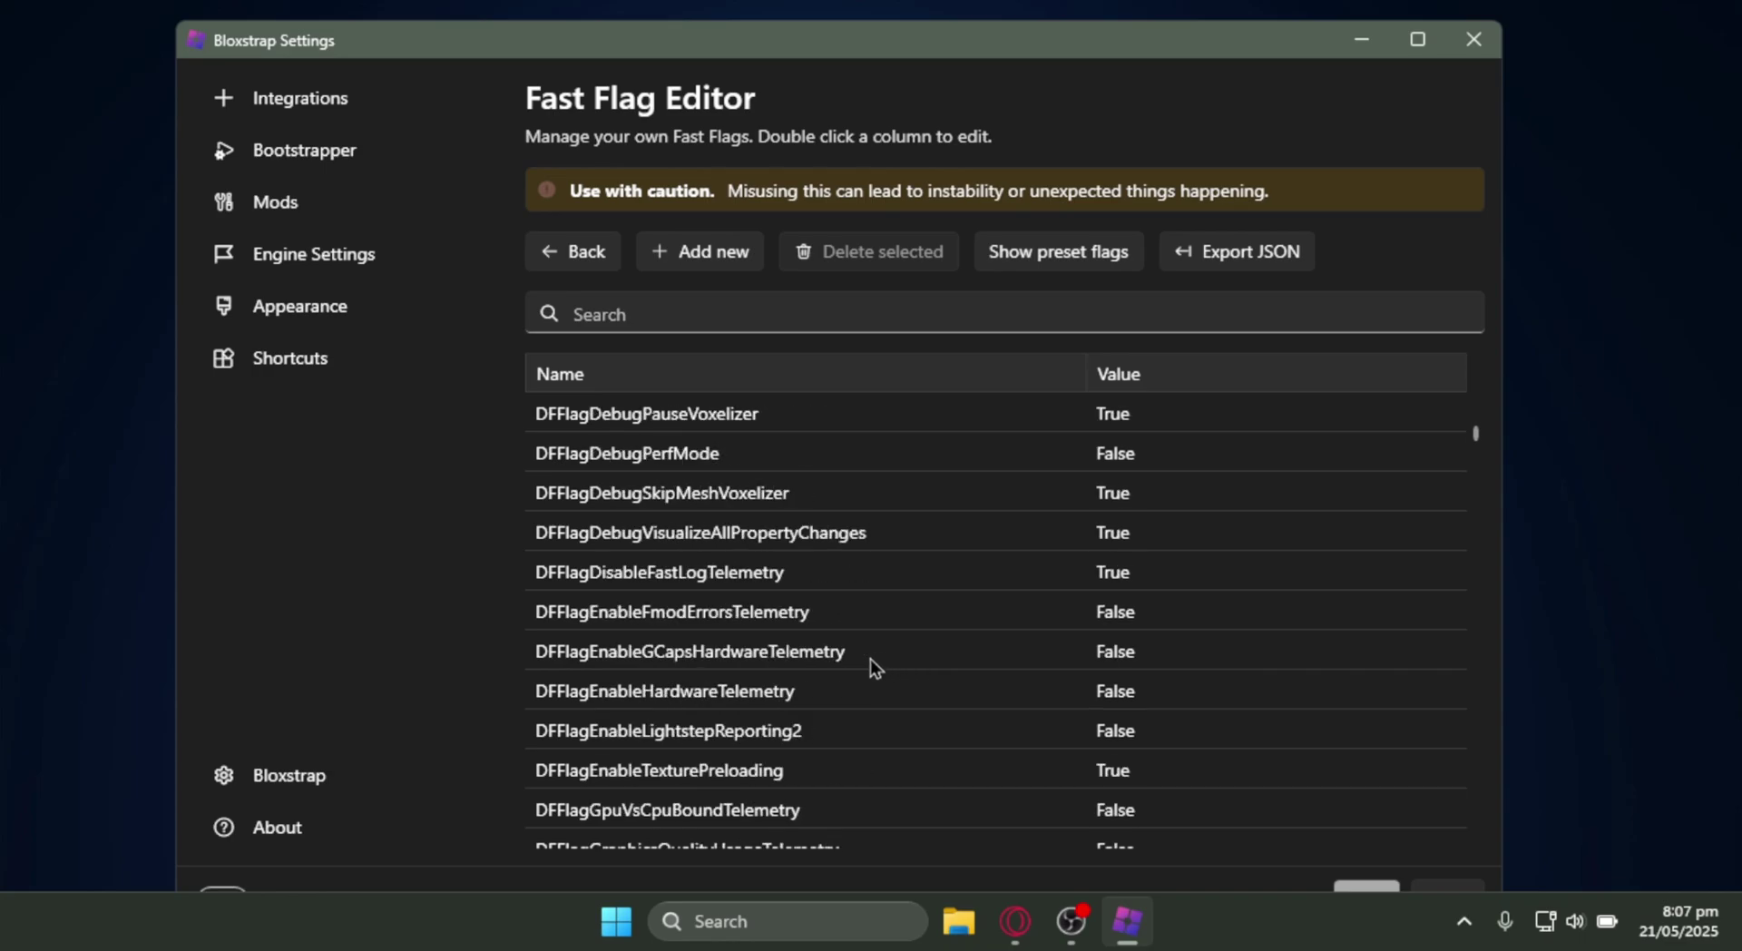
pyautogui.scroll(5, 869, 669)
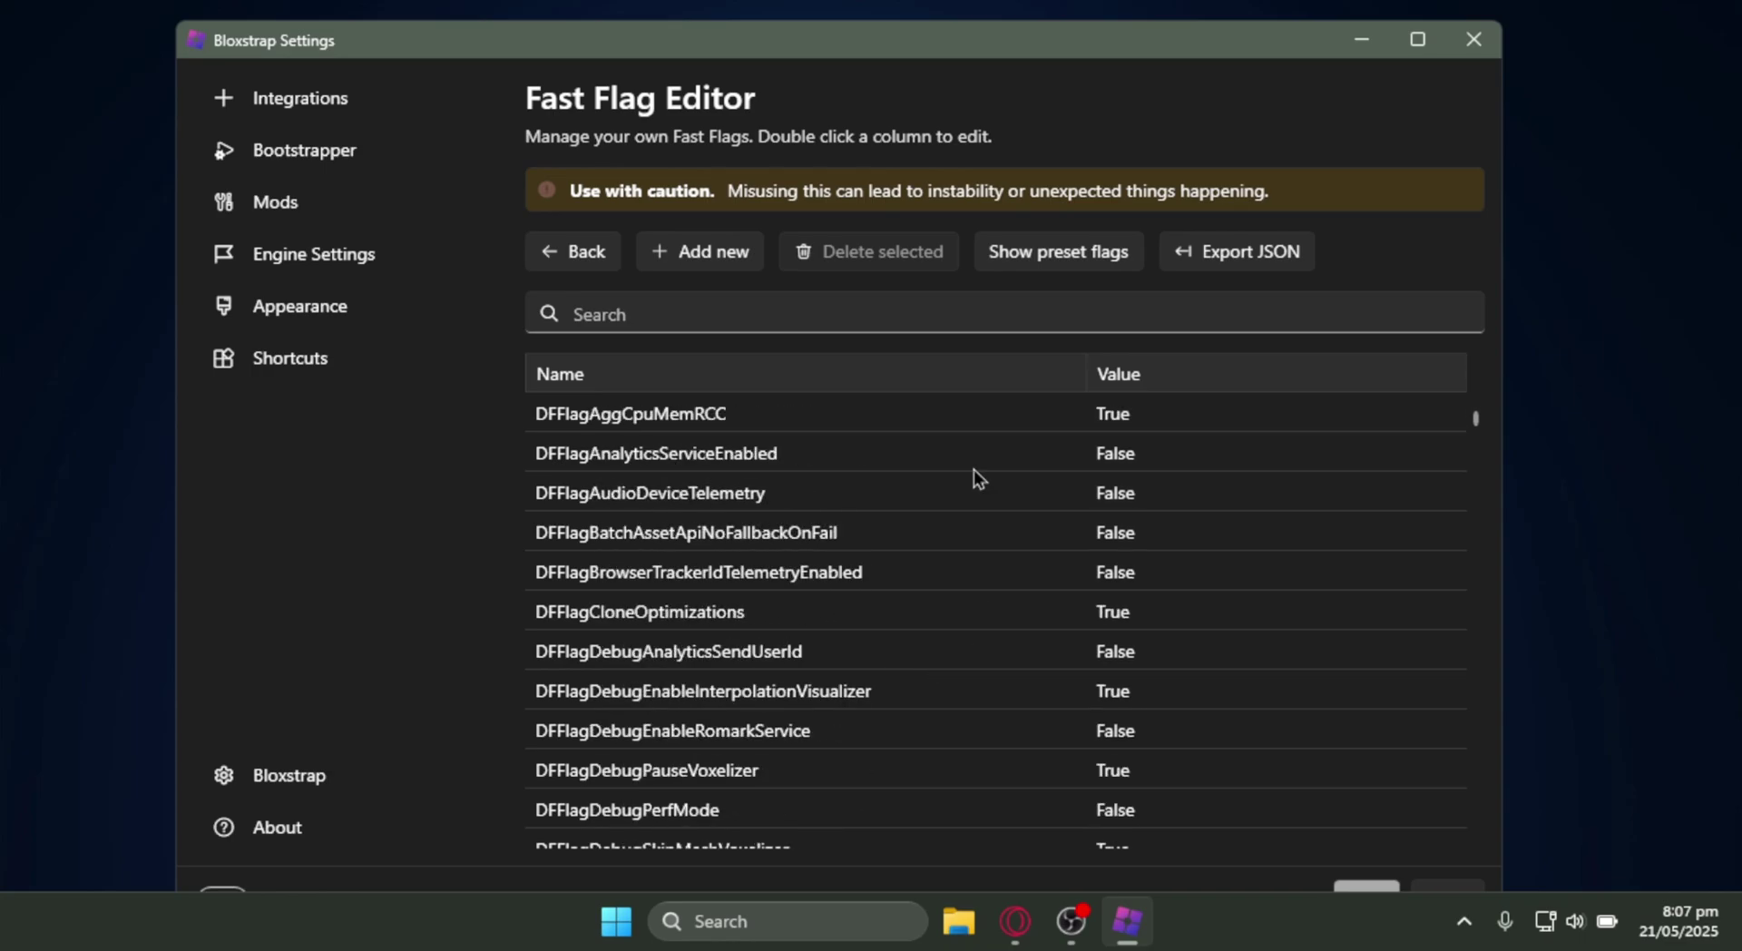
# Maximize the Bloxstrap settings window to fill the screen and review the flag list.
pyautogui.moveTo(978, 40)
pyautogui.mouseDown()
pyautogui.moveTo(998, 16)
pyautogui.moveTo(1007, 30)
pyautogui.mouseUp()
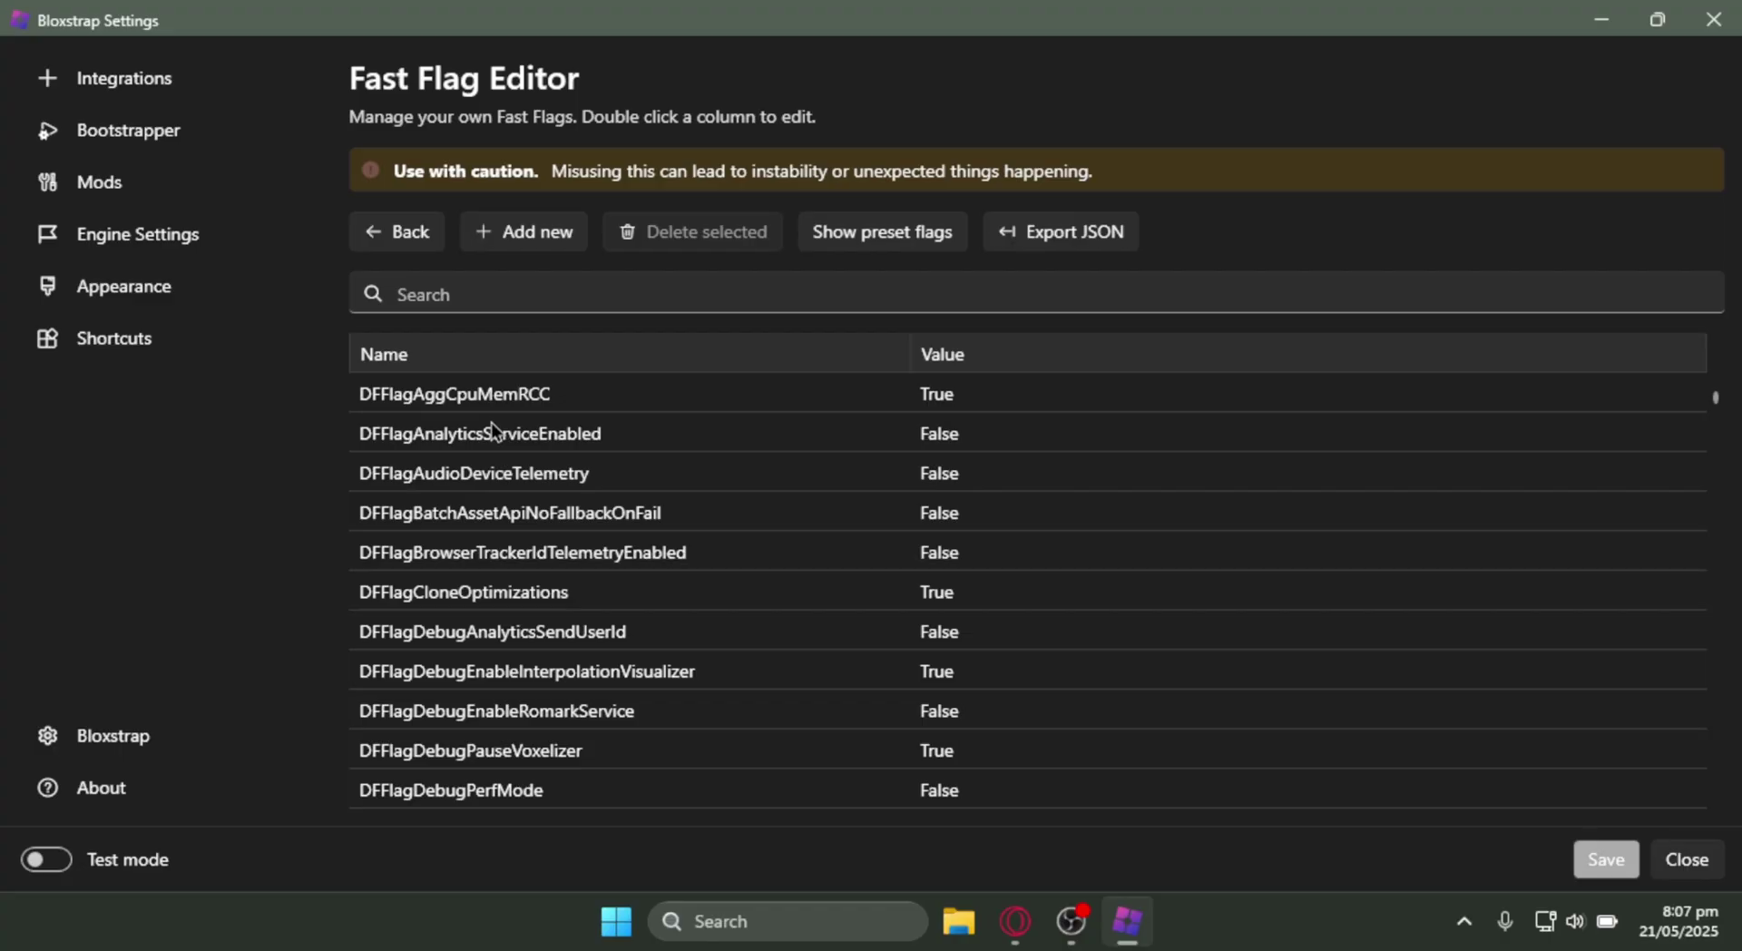
pyautogui.scroll(-15, 493, 490)
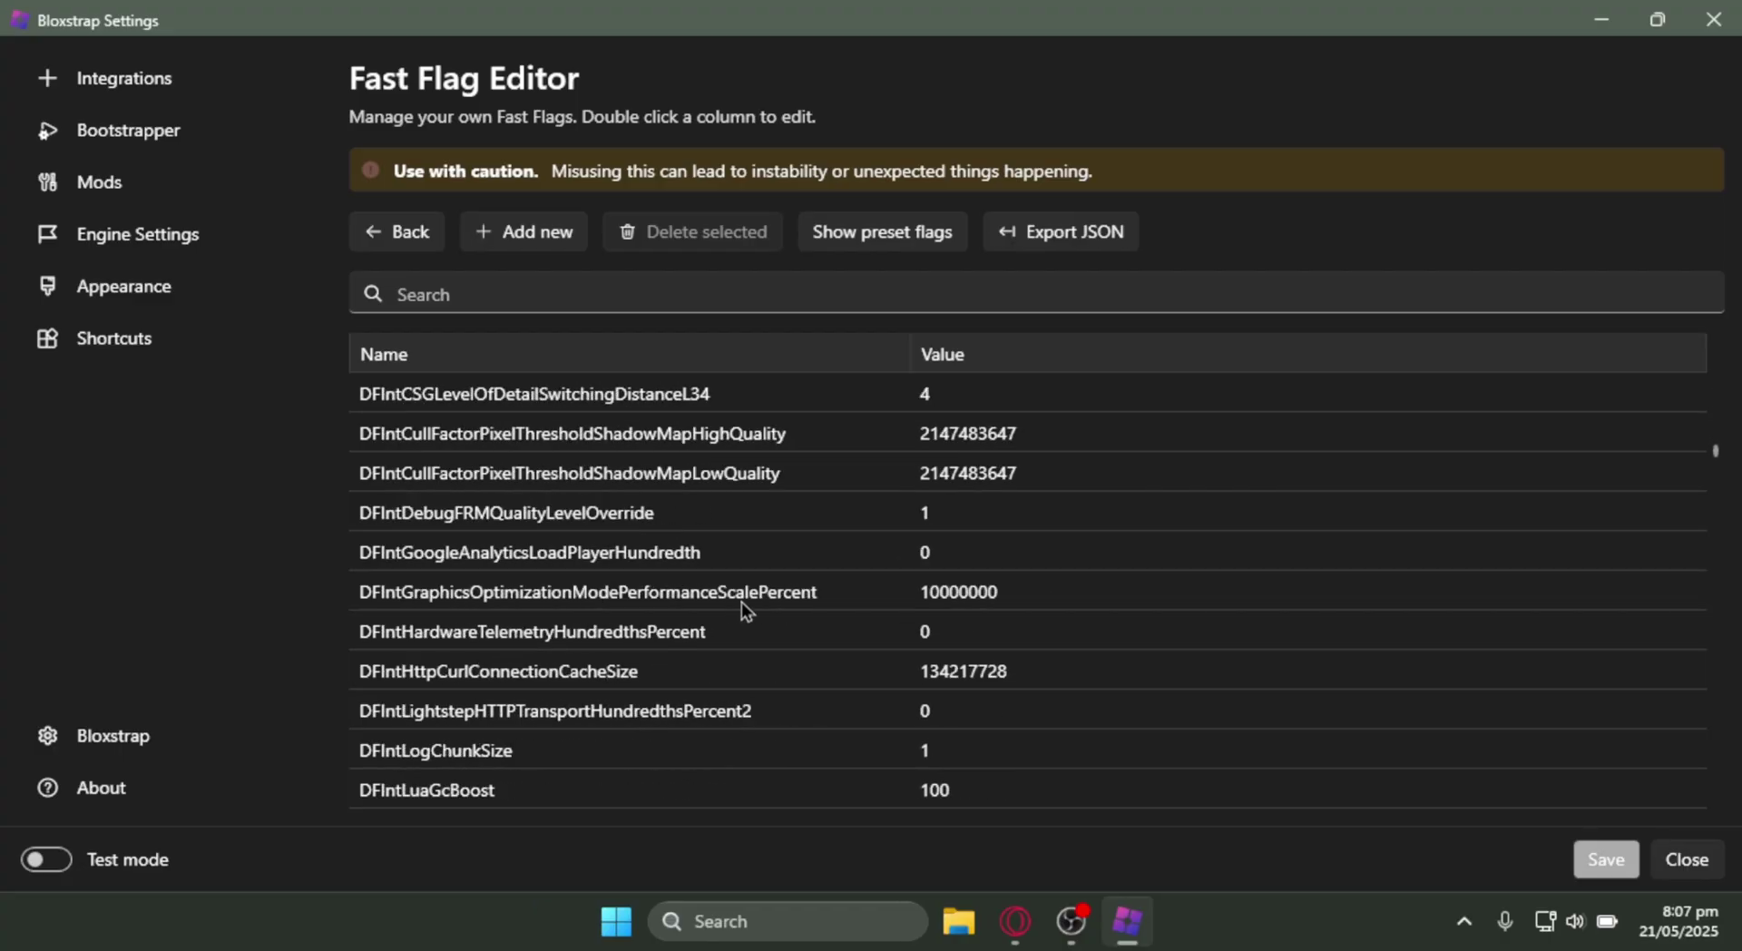
pyautogui.scroll(5, 738, 672)
pyautogui.scroll(5, 740, 669)
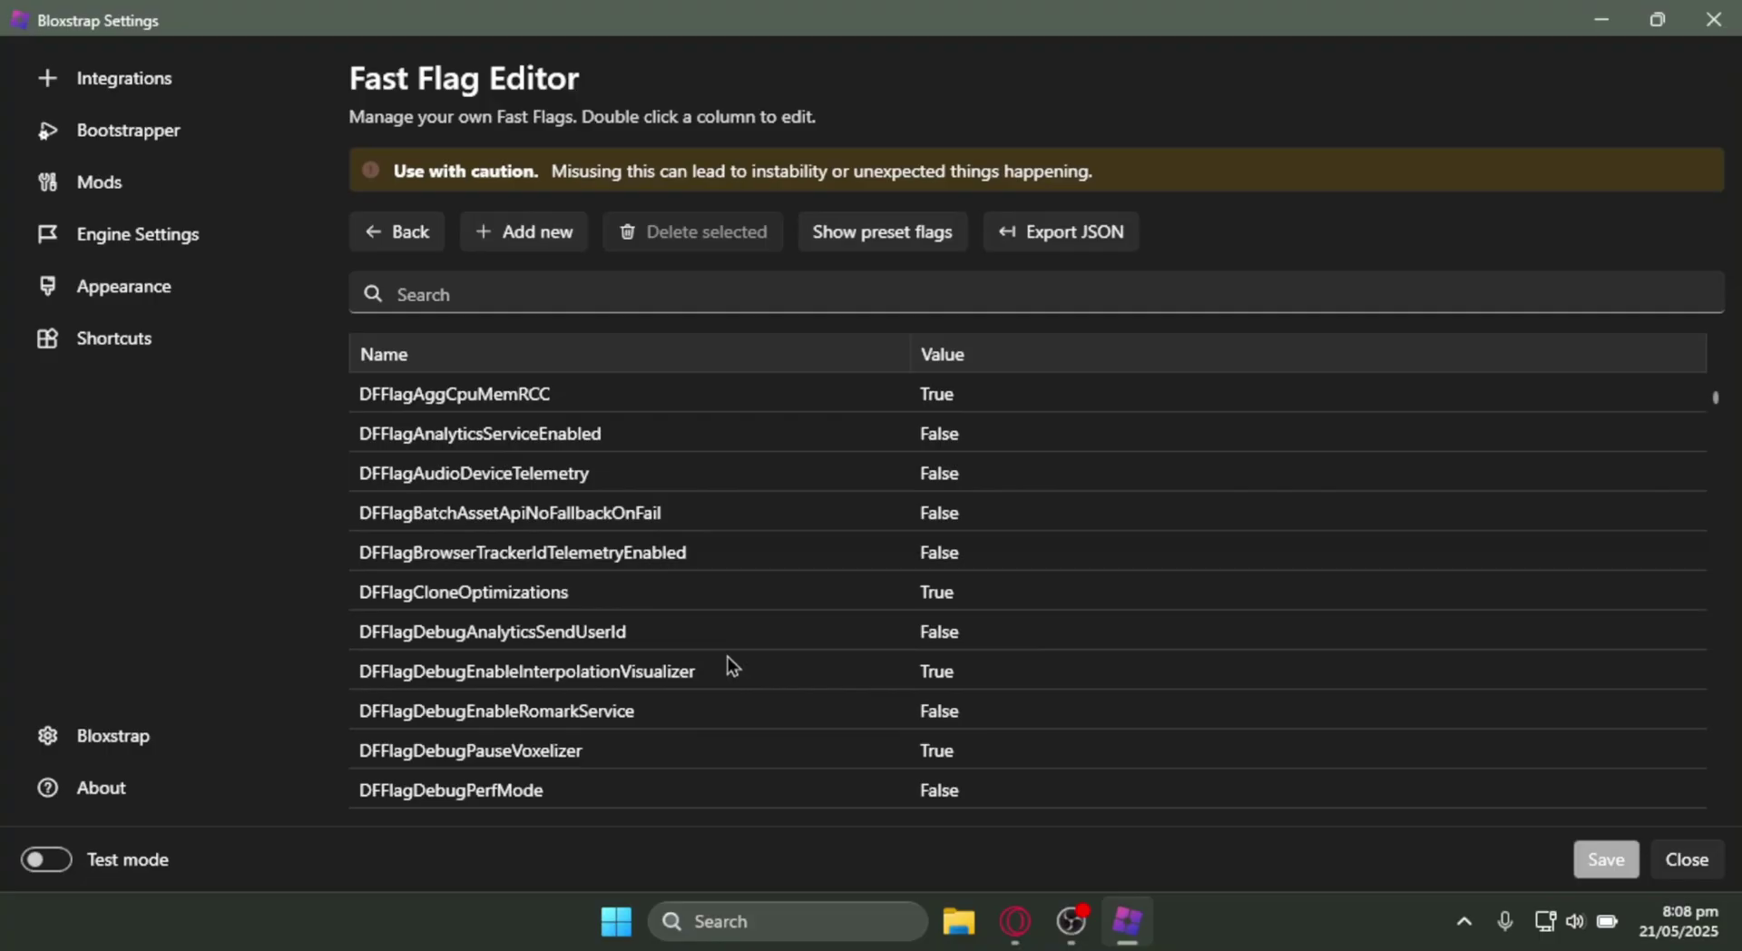
pyautogui.press('Tab')
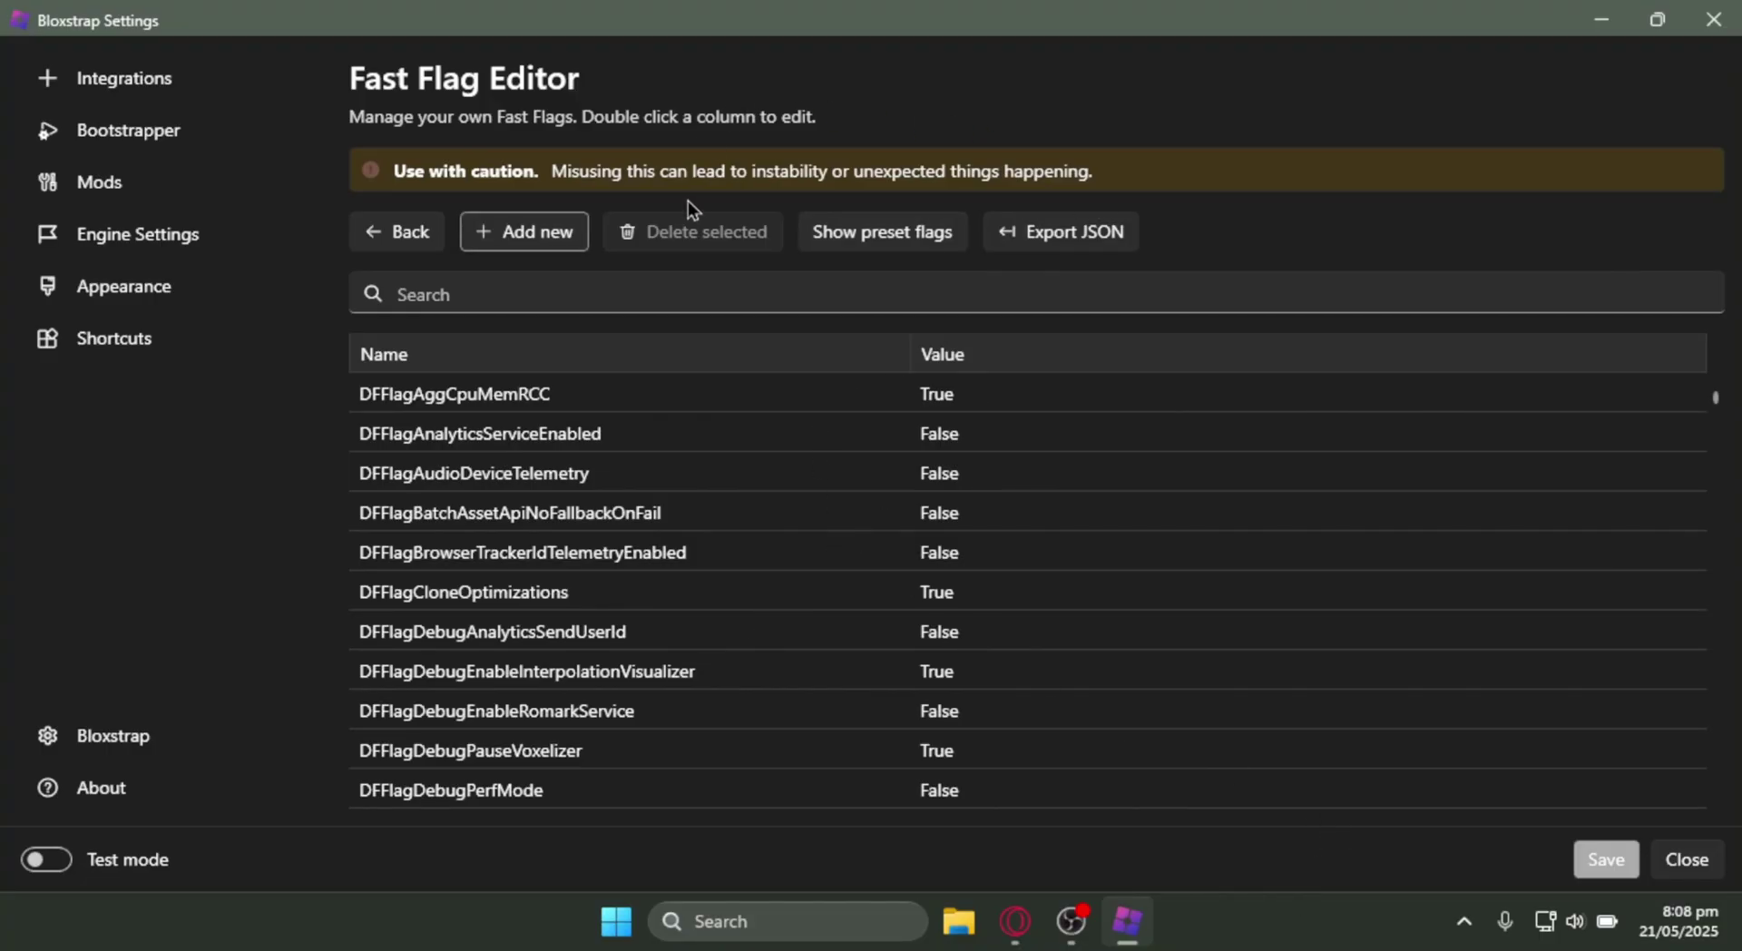
# Load fflags.json into the Import JSON box of the add fast flag dialog.
pyautogui.click(562, 240)
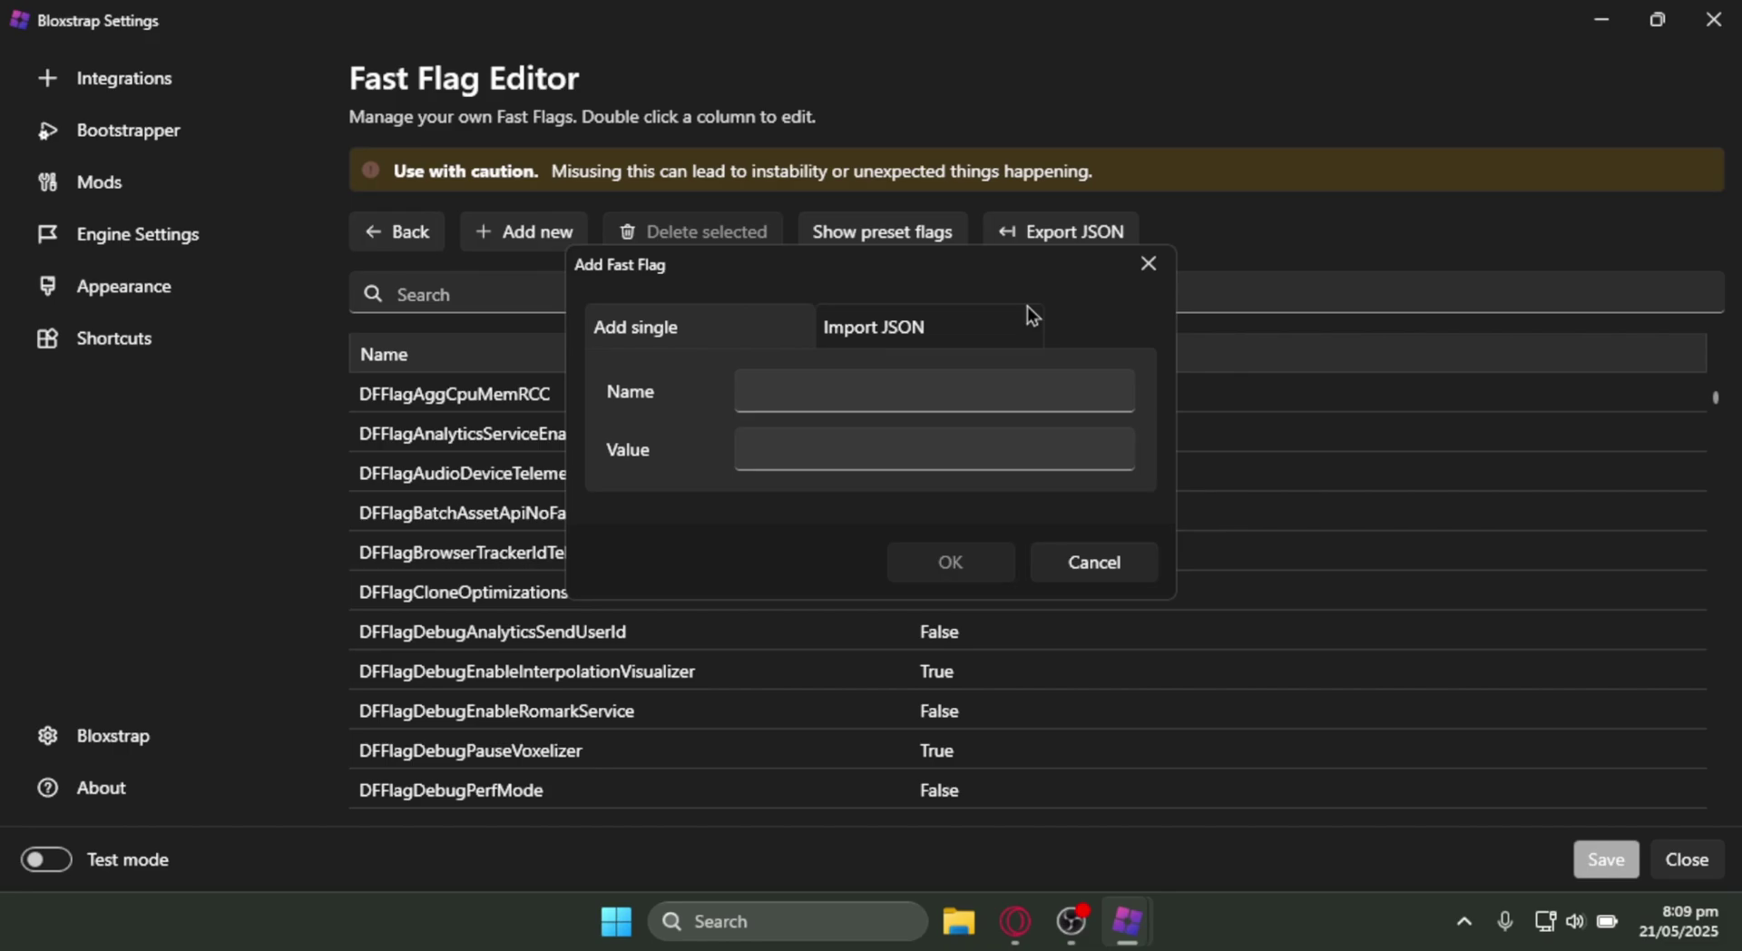
pyautogui.click(1127, 261)
pyautogui.click(547, 238)
pyautogui.click(837, 337)
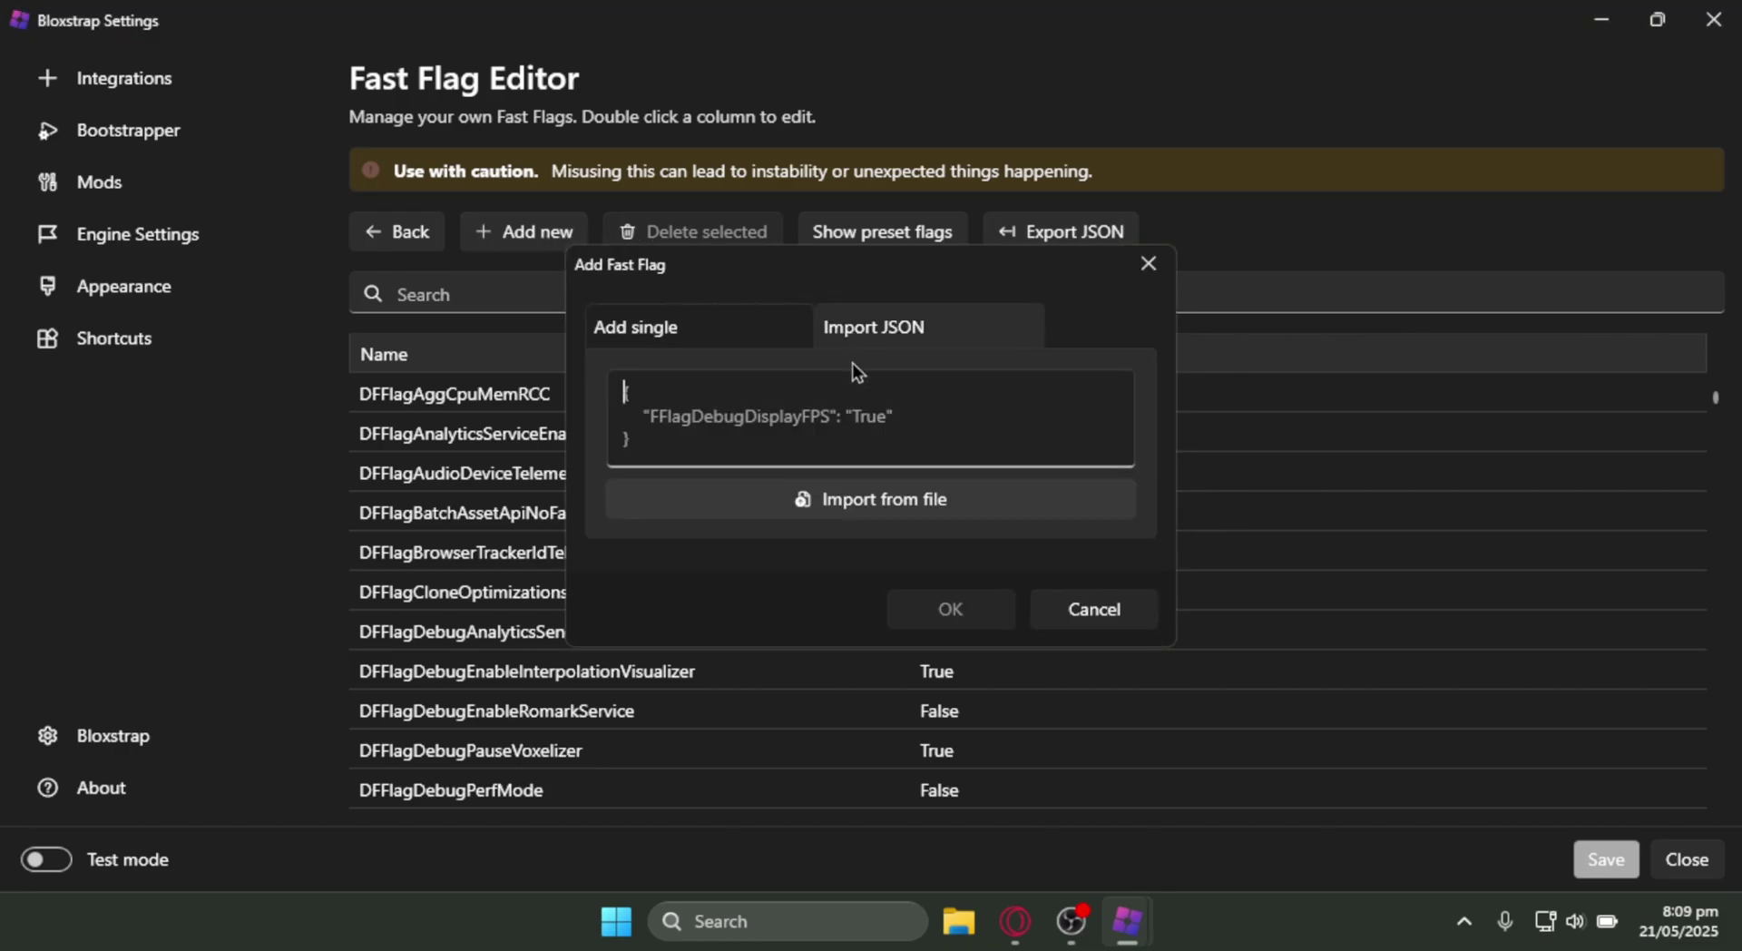
pyautogui.click(851, 513)
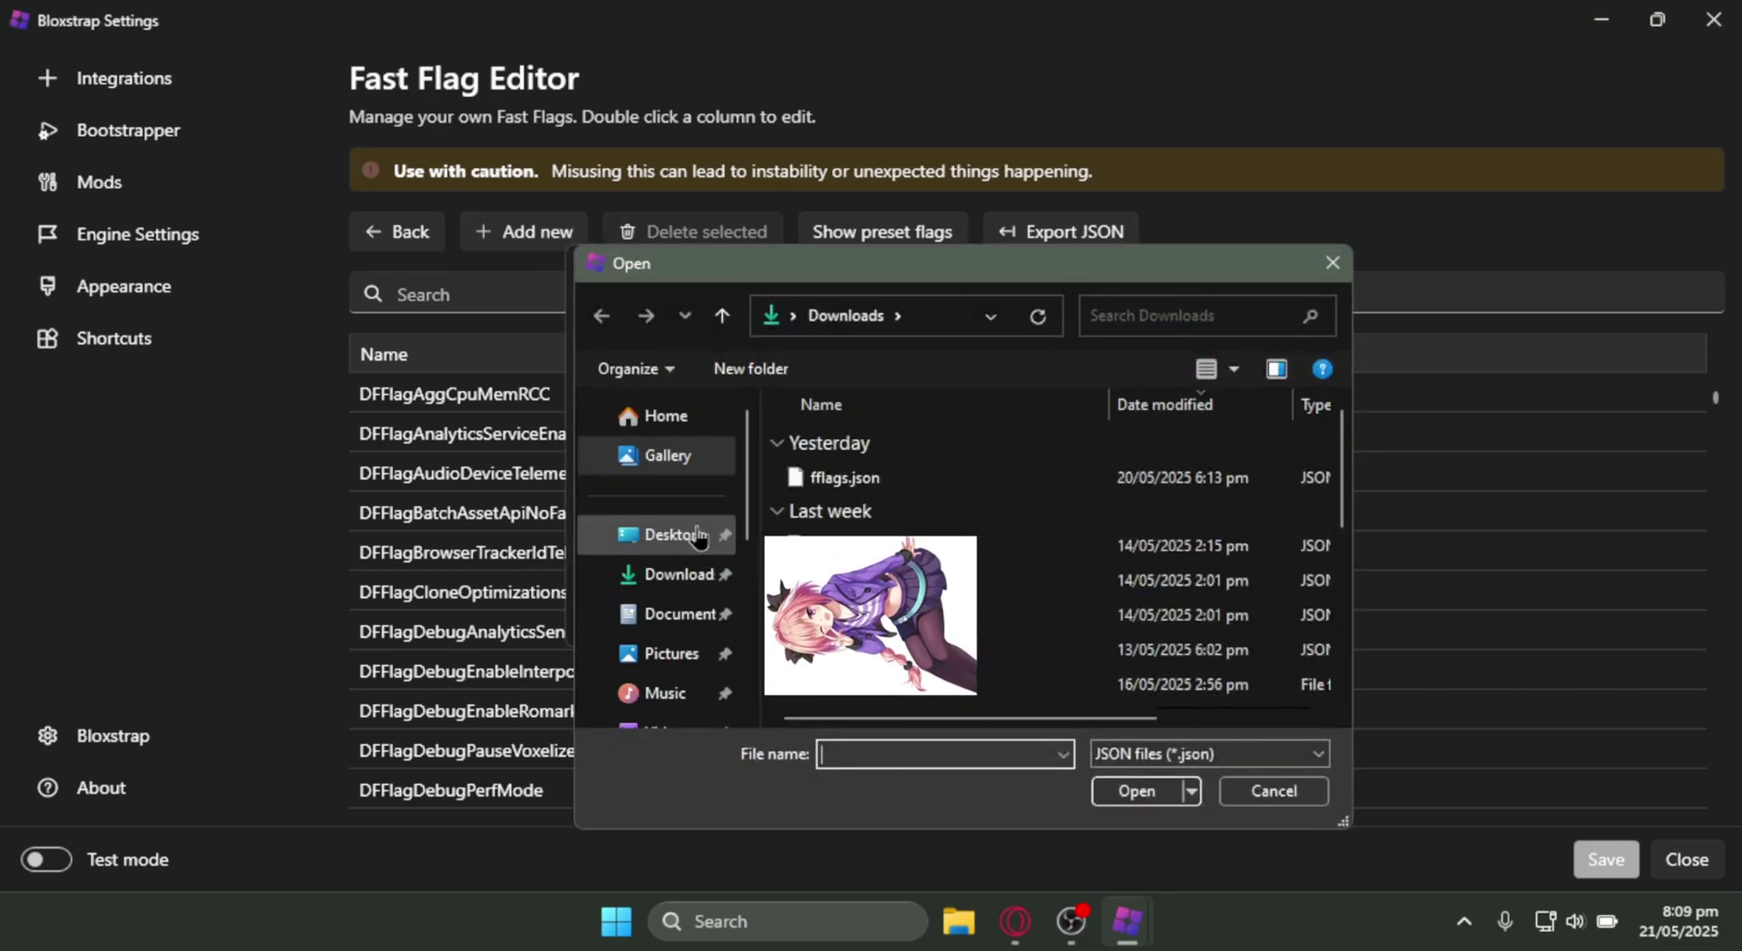
pyautogui.click(913, 477)
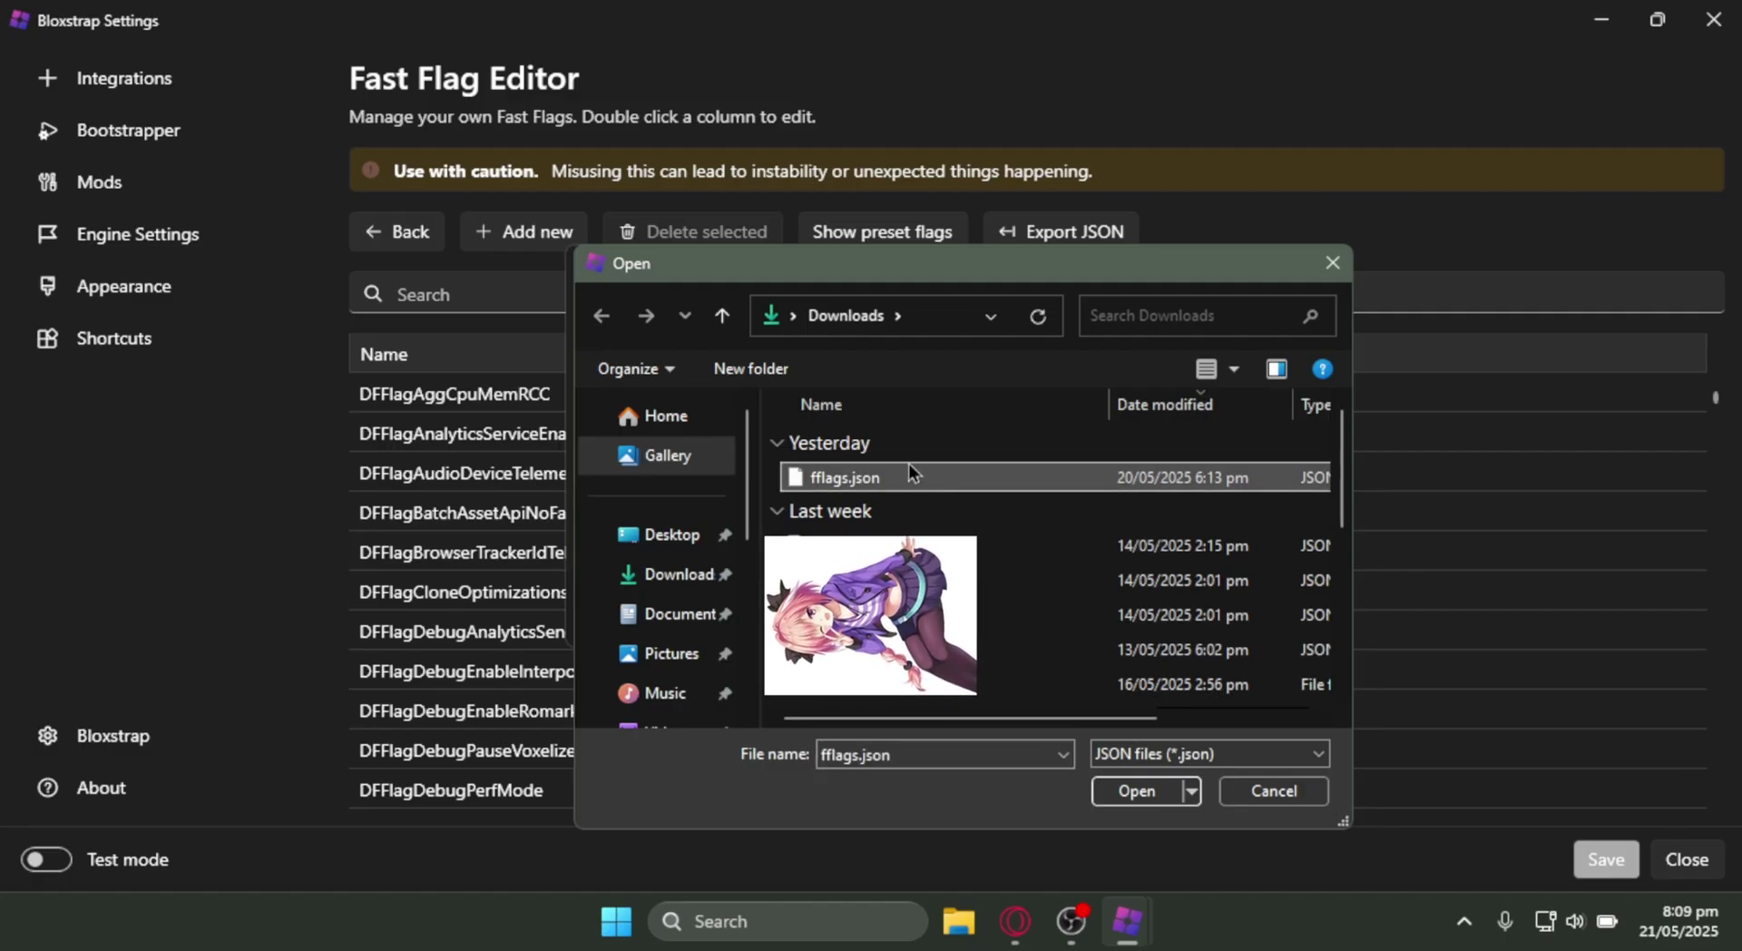
pyautogui.click(1145, 793)
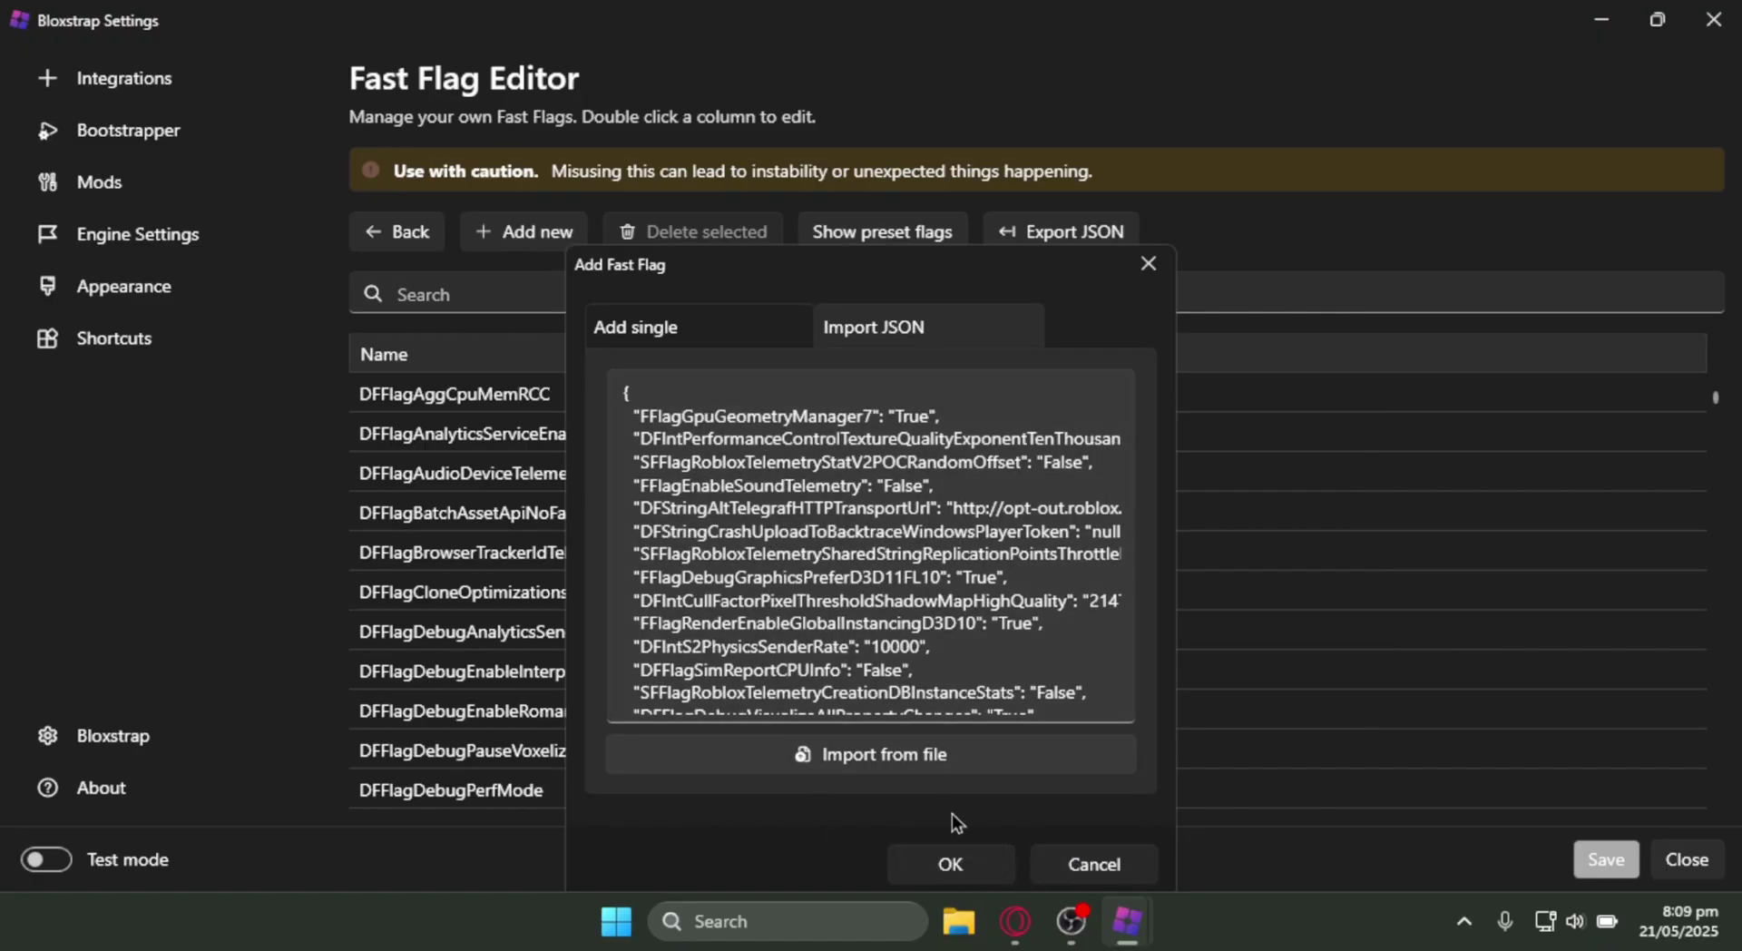
# Confirm the import, accepting the large-configuration warning and the 282 conflicting-flags prompt.
pyautogui.click(962, 854)
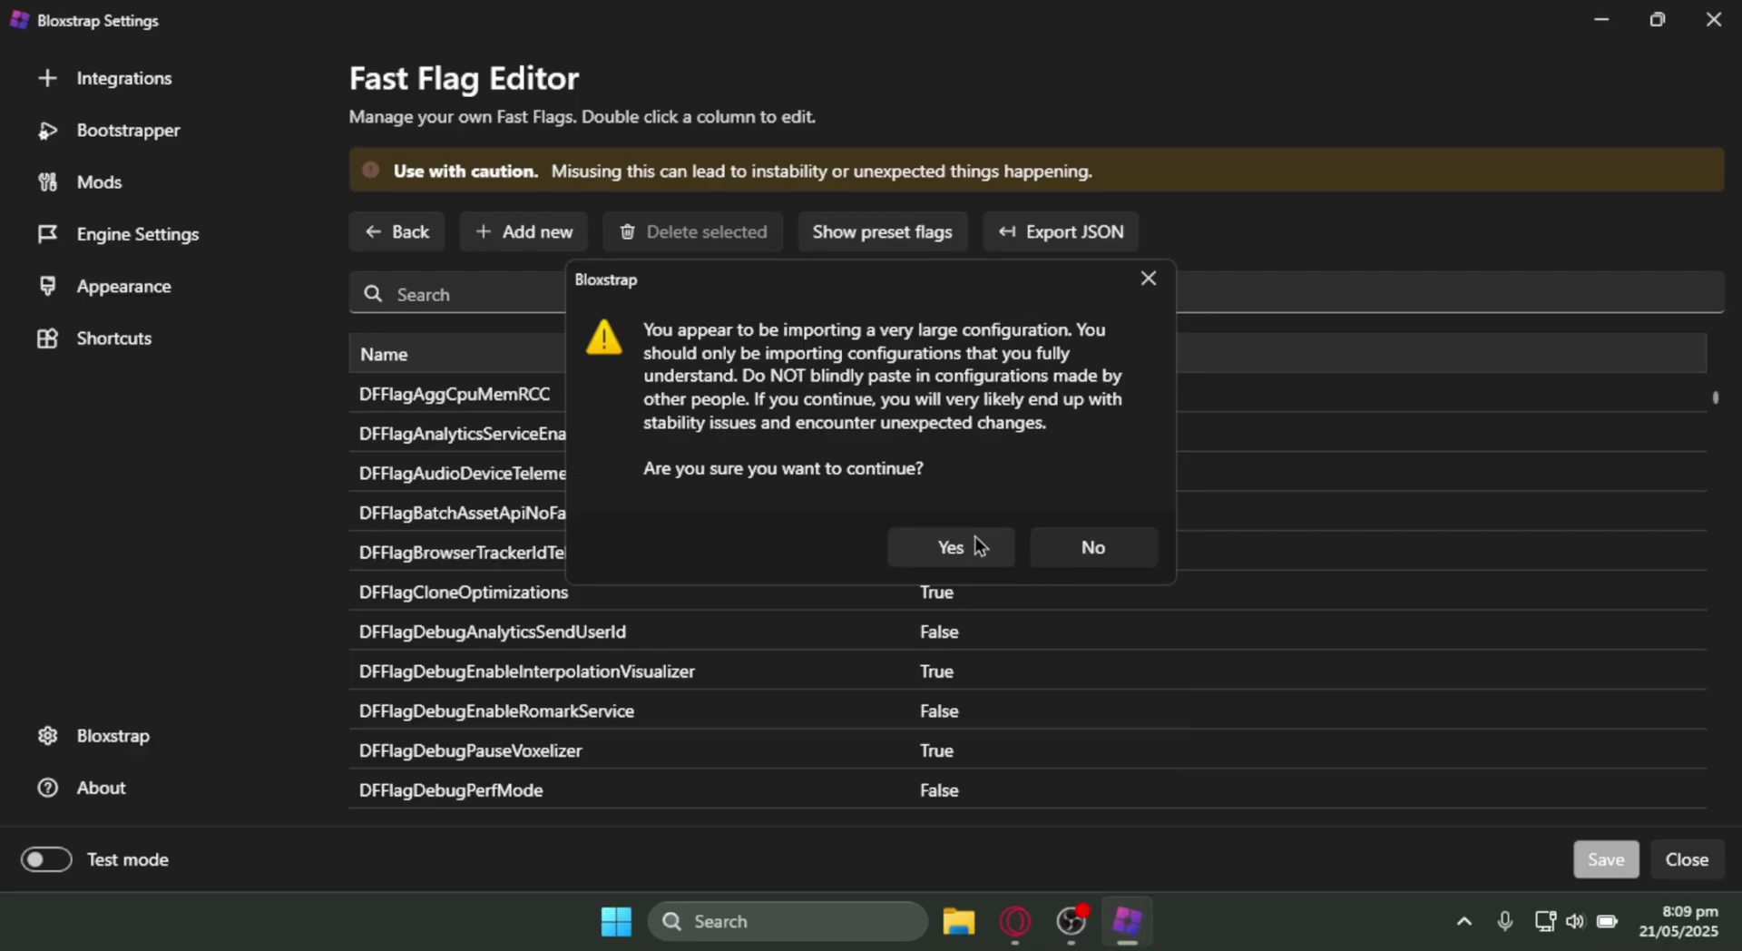
pyautogui.click(982, 547)
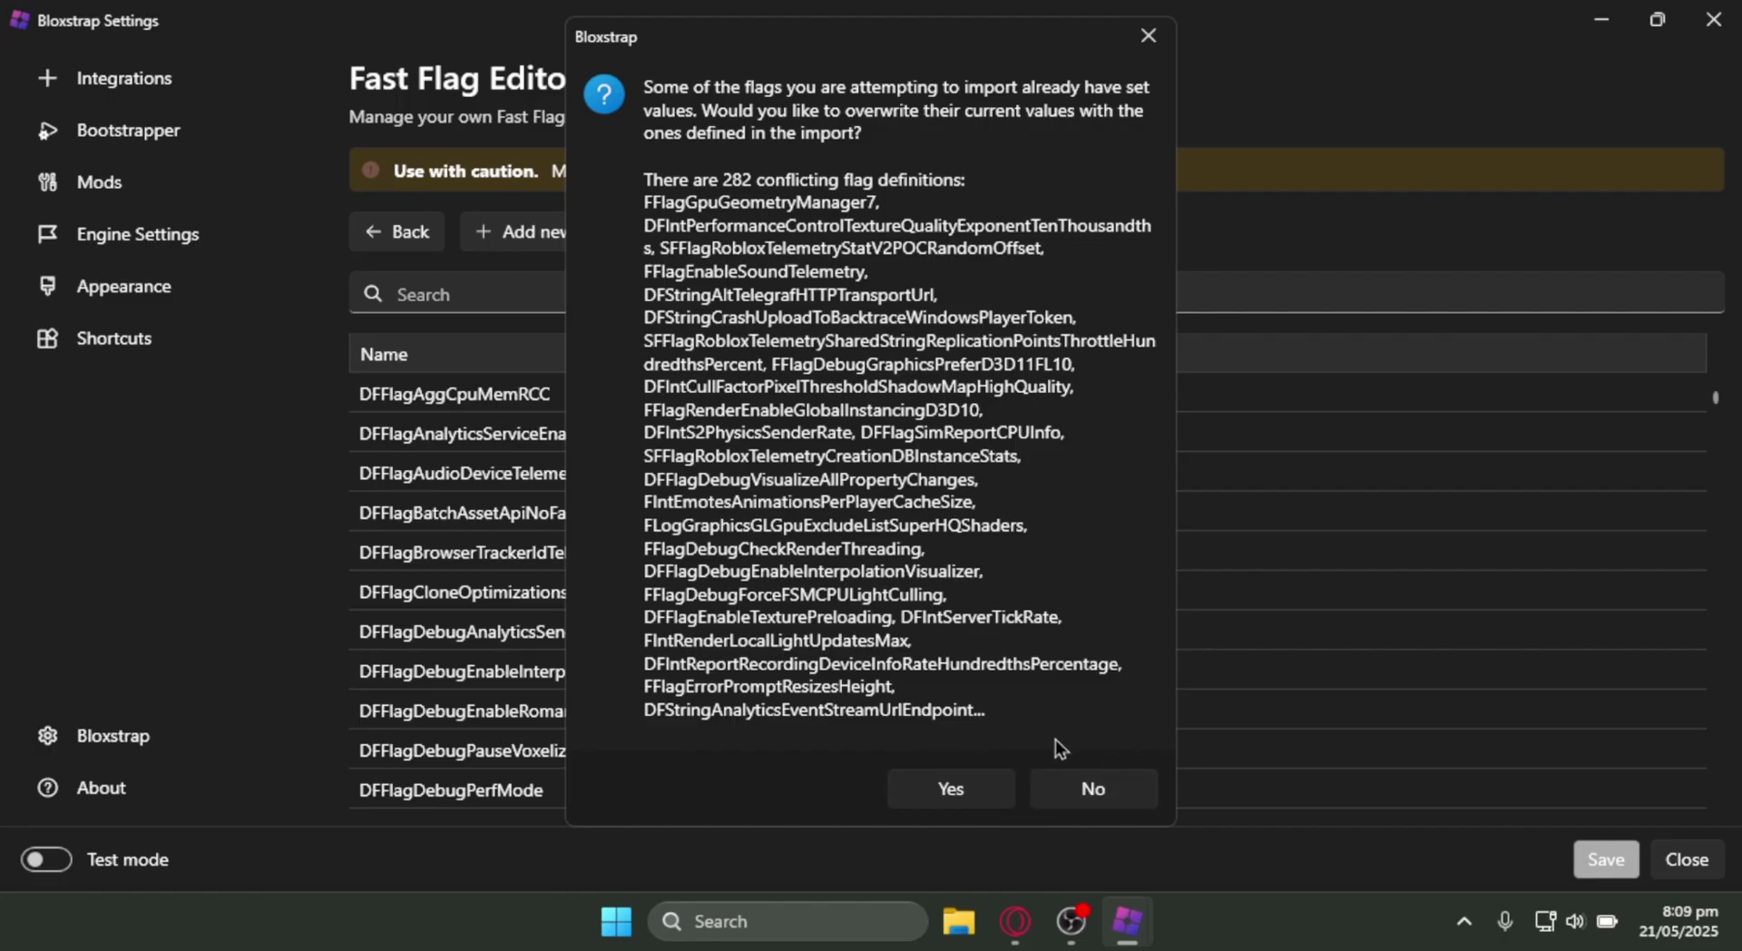
pyautogui.click(1108, 802)
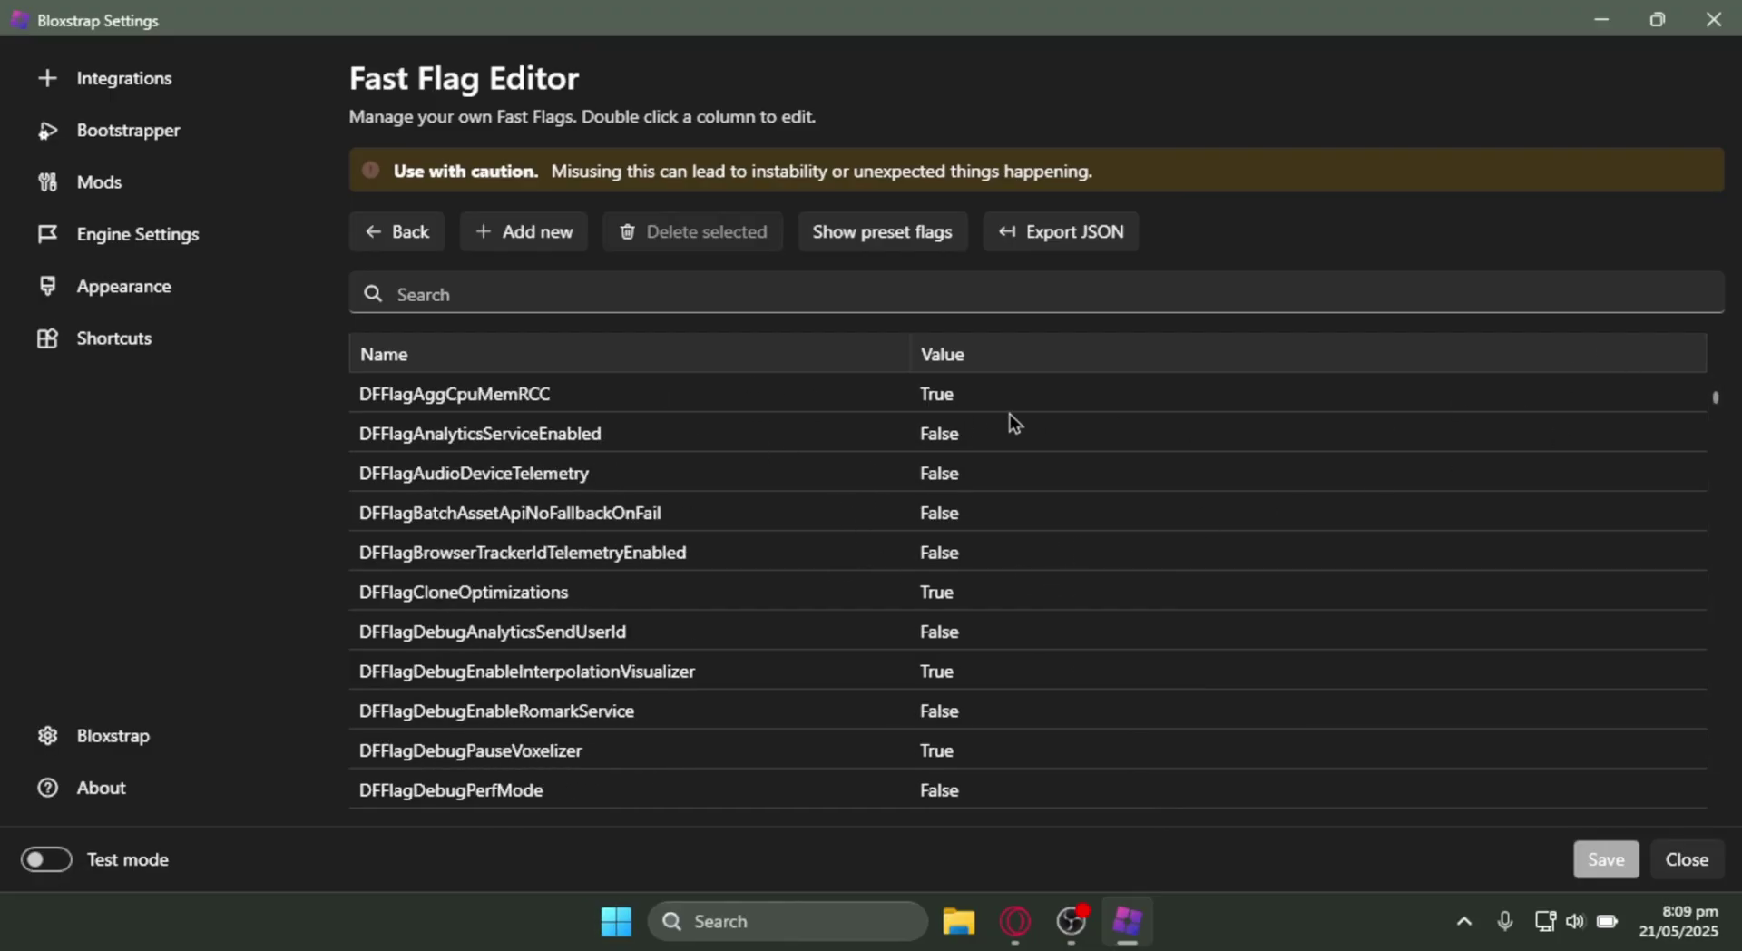
pyautogui.scroll(-6, 825, 540)
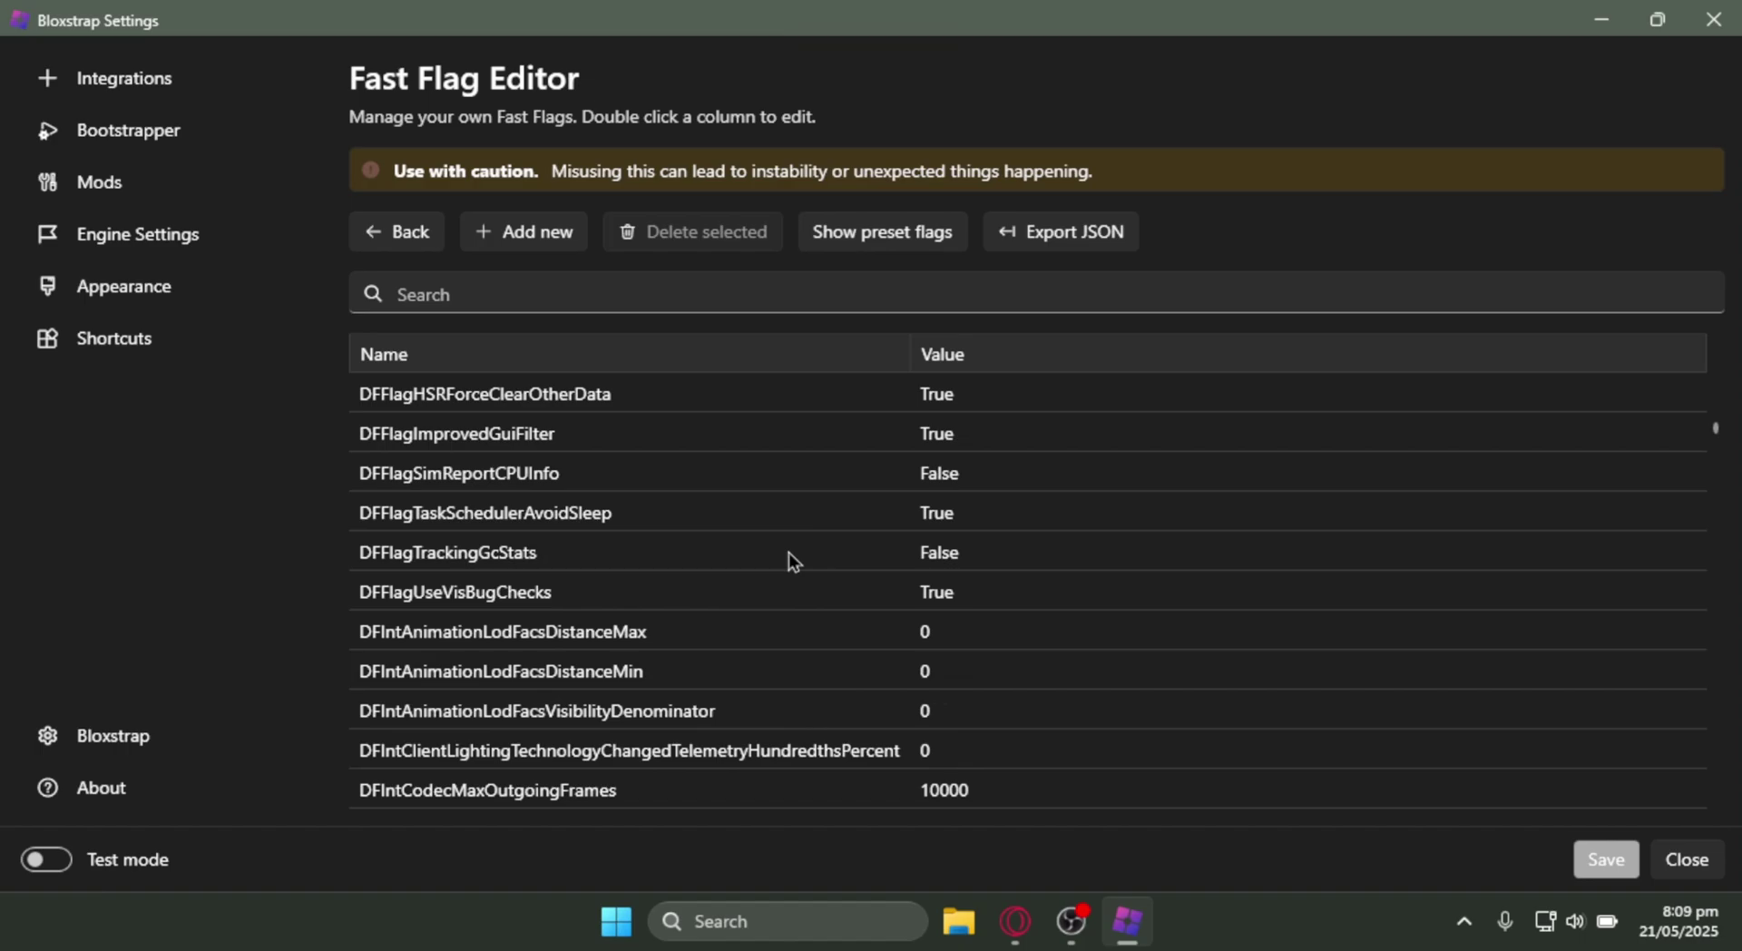
pyautogui.scroll(1, 795, 573)
pyautogui.scroll(5, 798, 572)
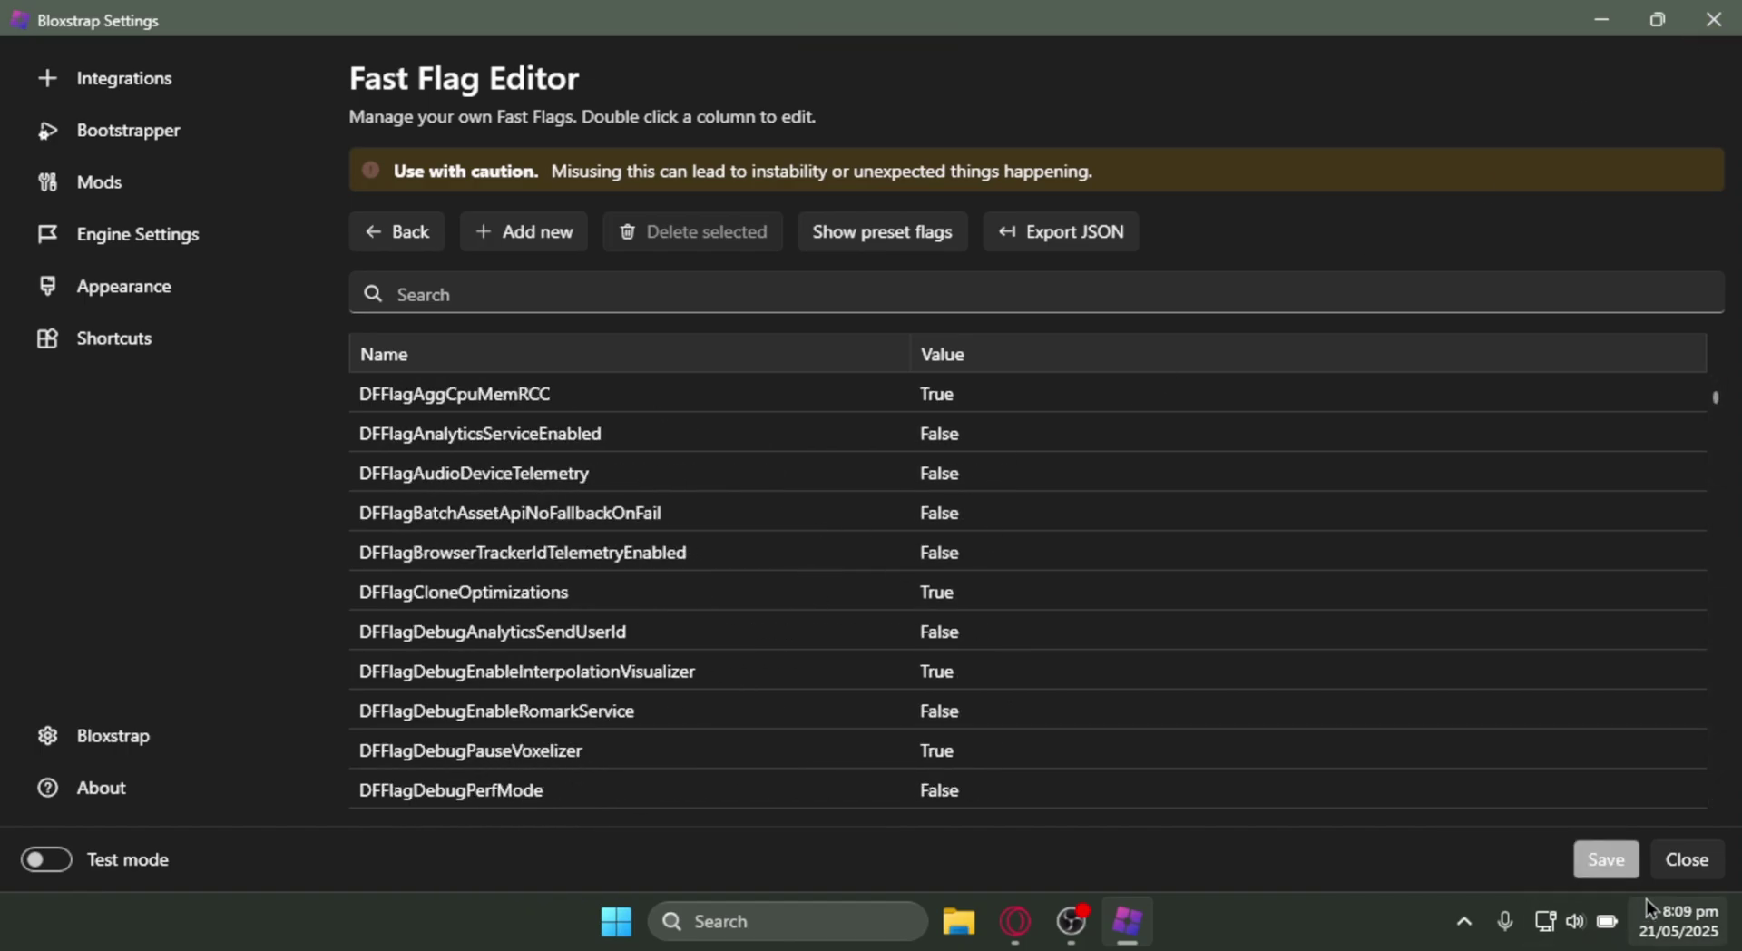
# Save the imported flags, close Settings, and relaunch Bloxstrap by searching 'bloxstrap'.
pyautogui.click(1607, 860)
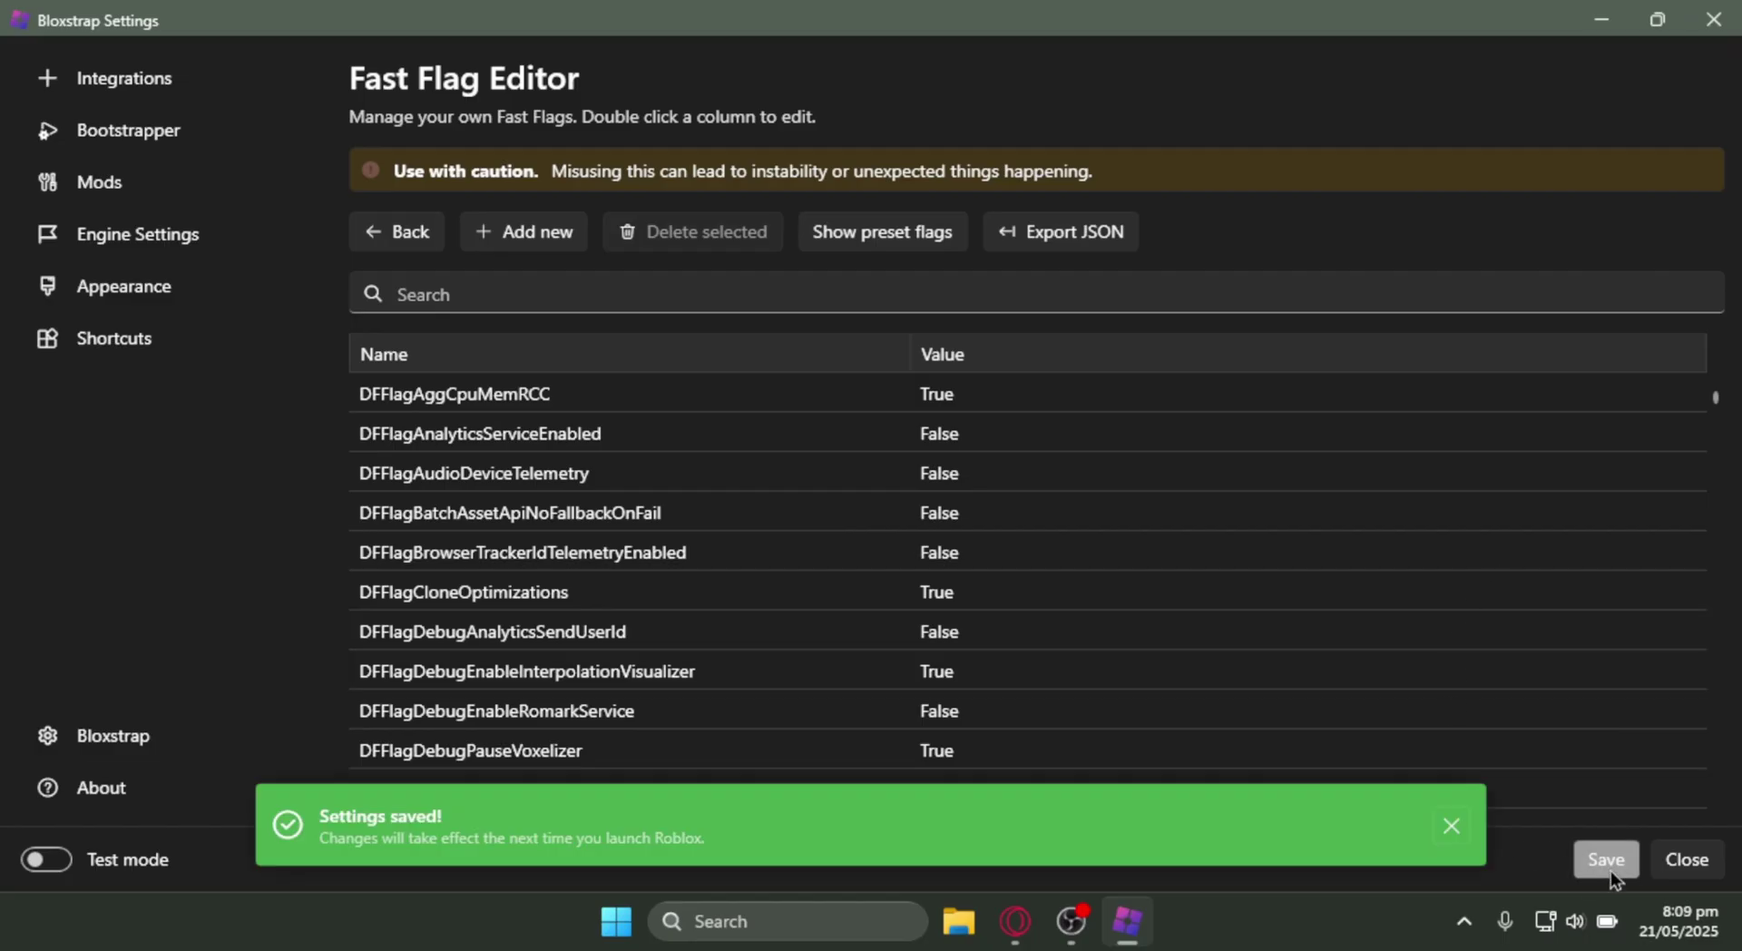
pyautogui.click(1712, 19)
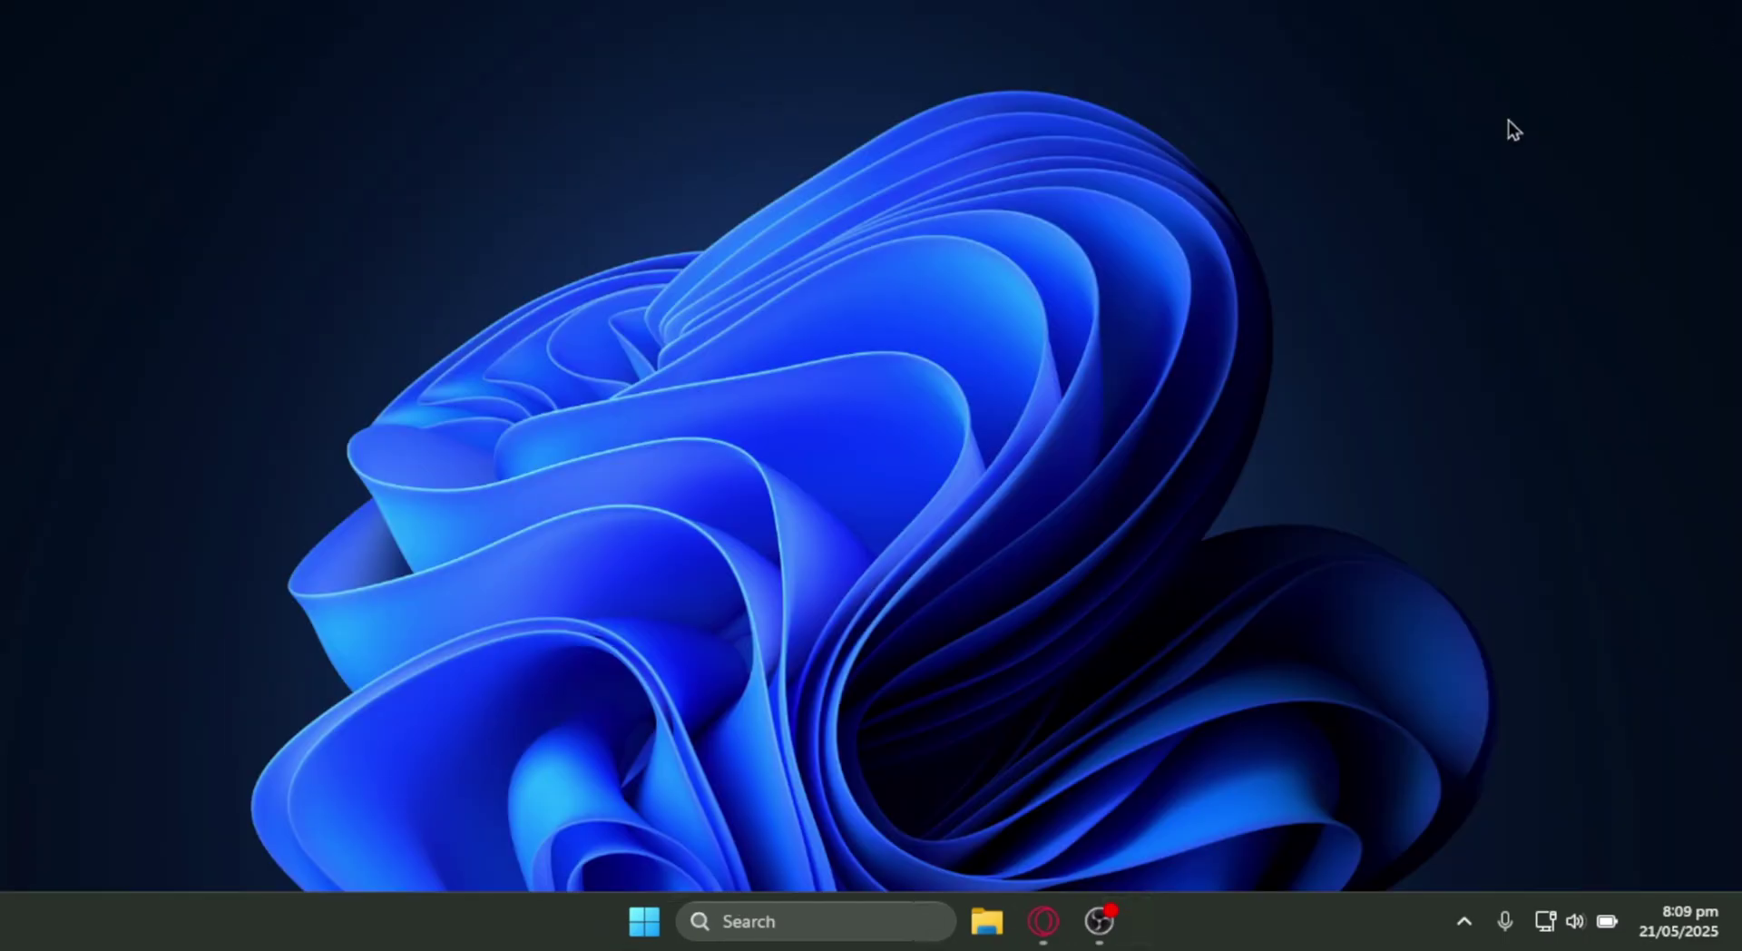
pyautogui.click(914, 930)
pyautogui.click(448, 311)
pyautogui.click(739, 900)
pyautogui.write('bloxstrap')
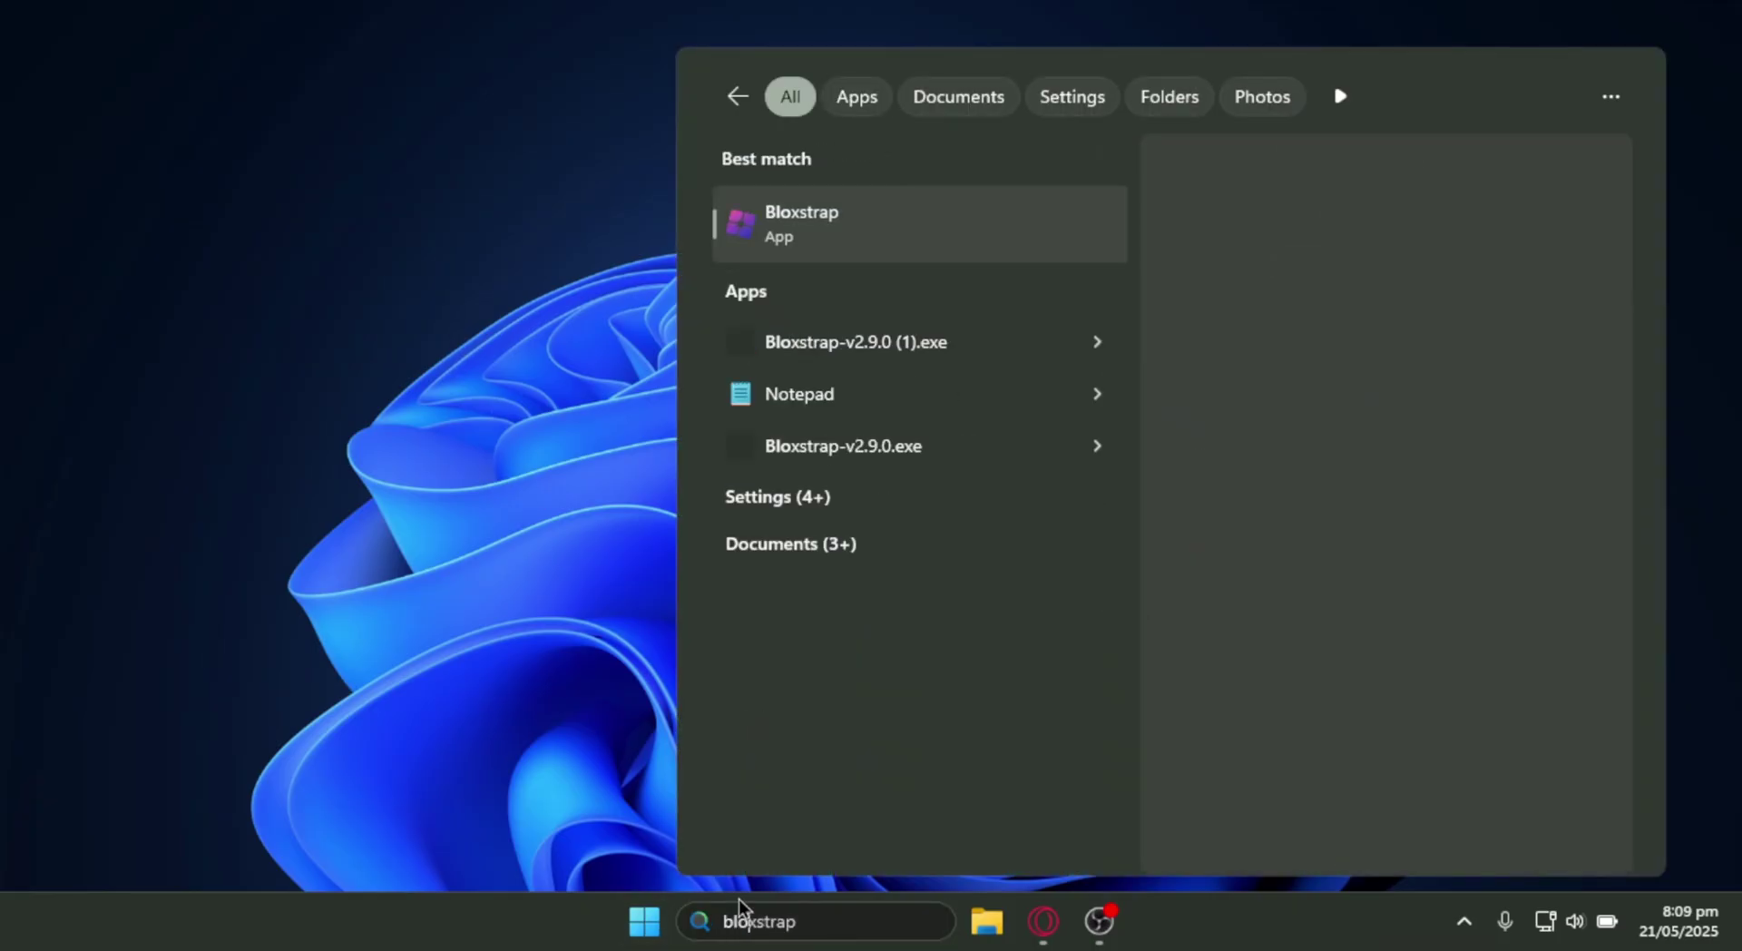
pyautogui.press('Return')
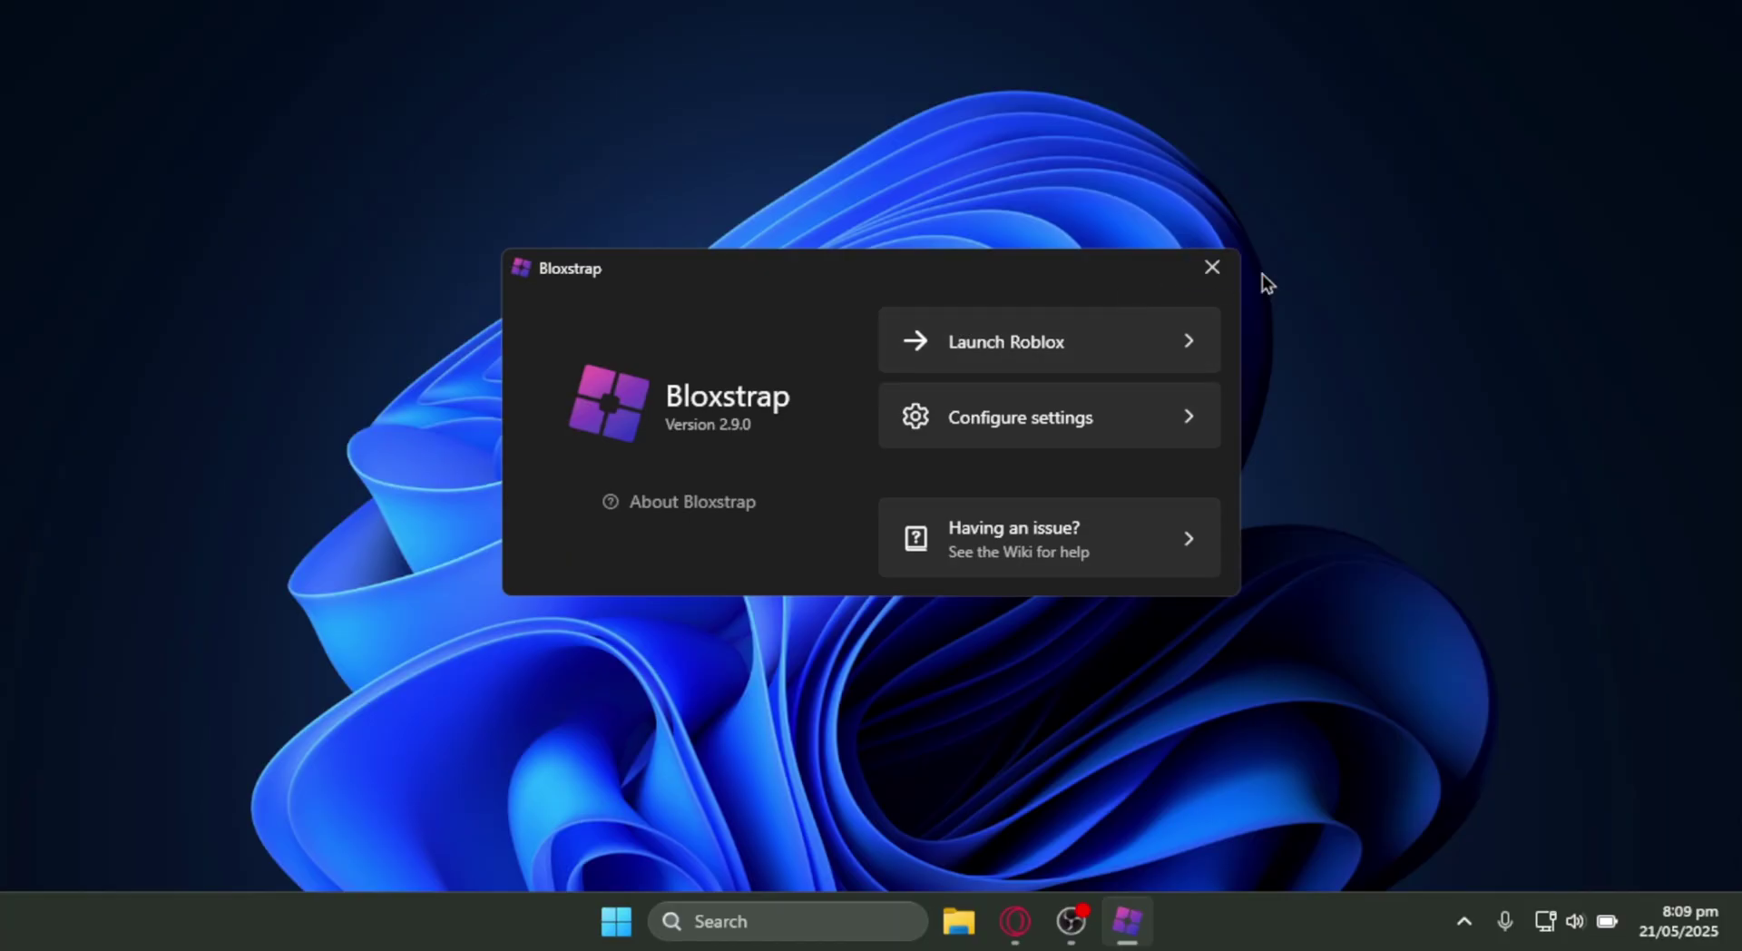
# Search the web for 'processlasso' from the Opera GX address bar.
pyautogui.click(1240, 267)
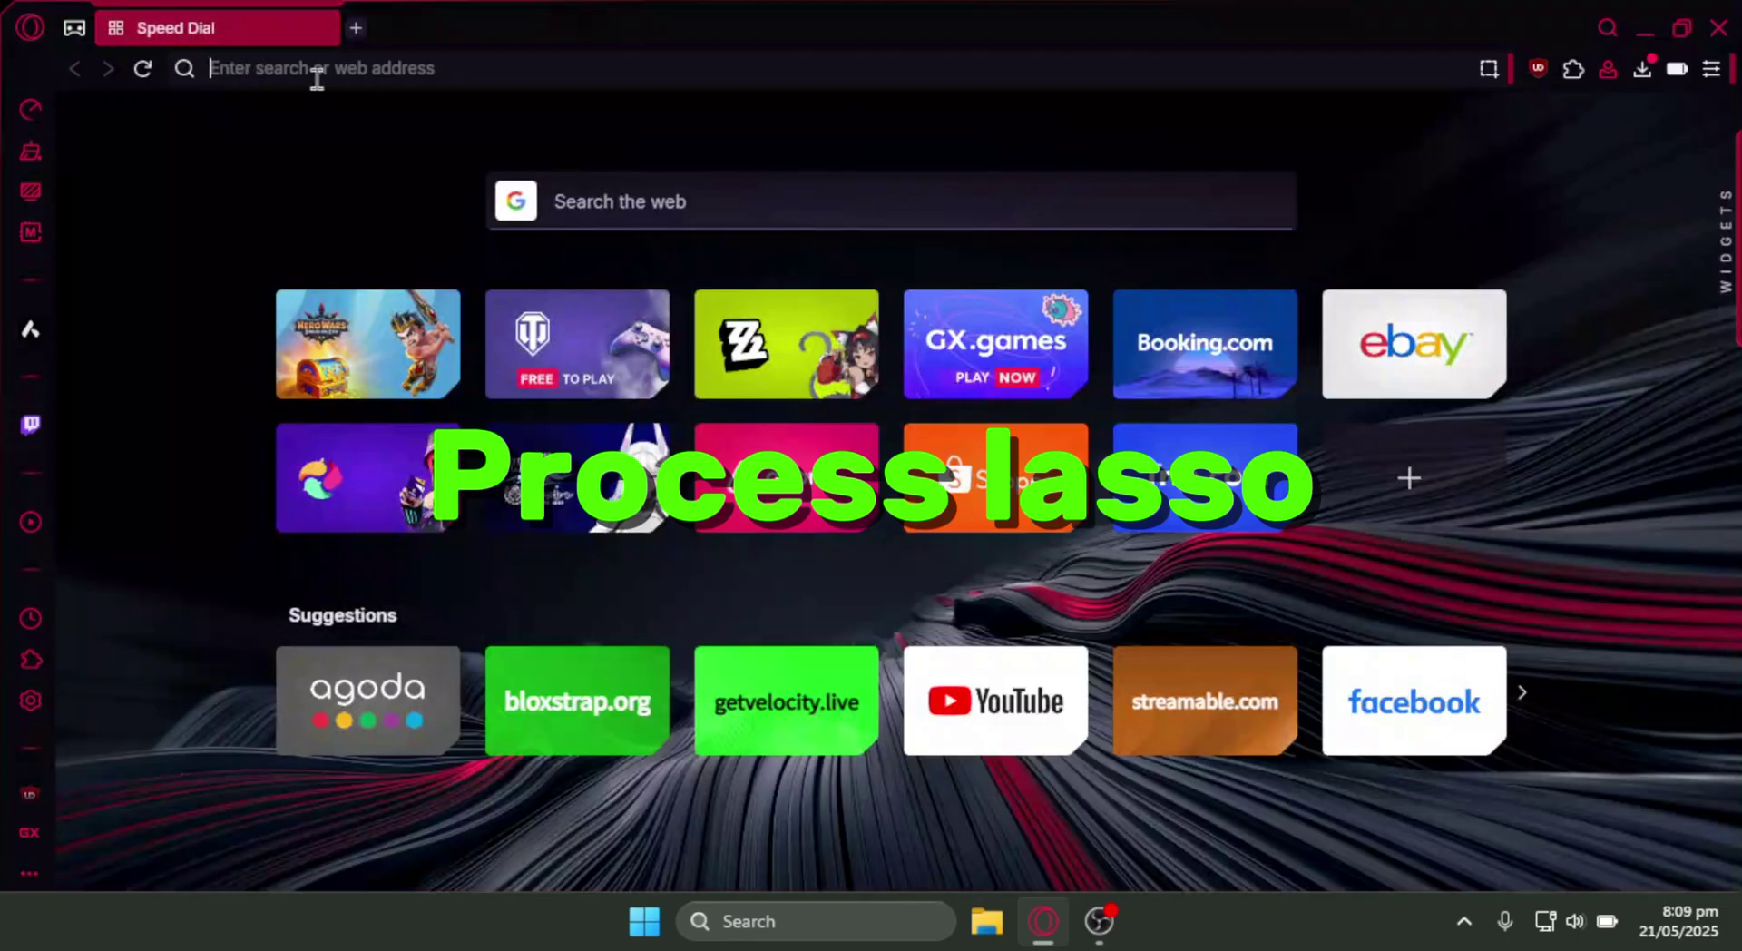
pyautogui.click(339, 83)
pyautogui.write('processlasso')
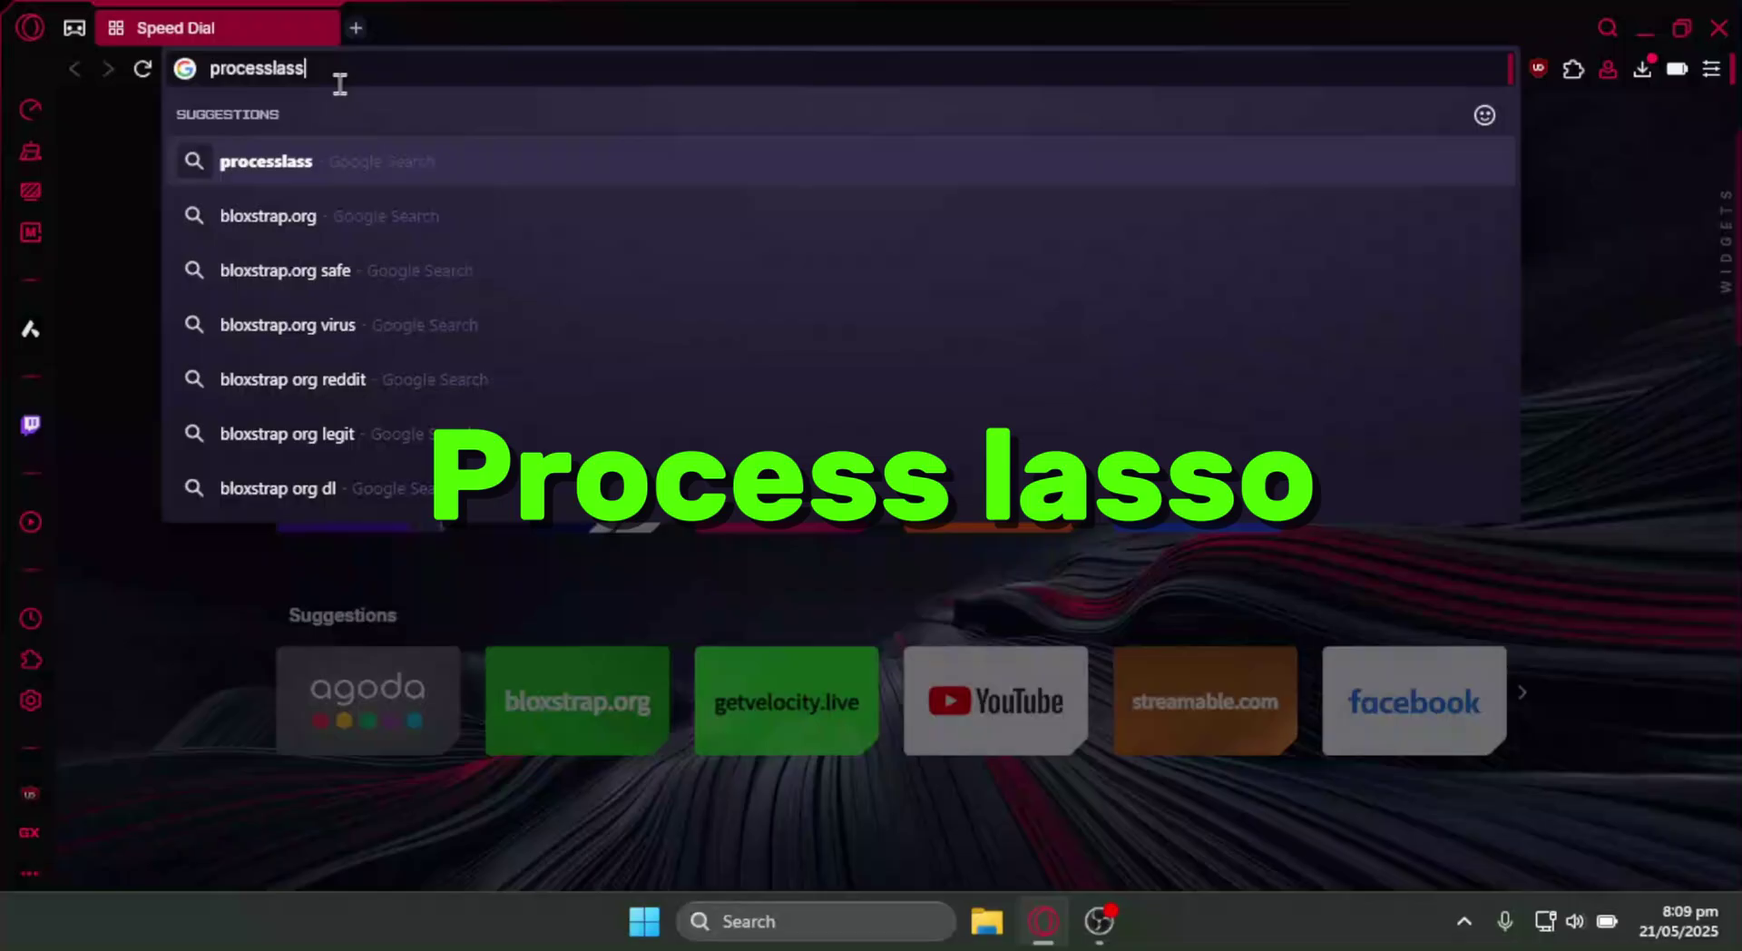
pyautogui.press('Return')
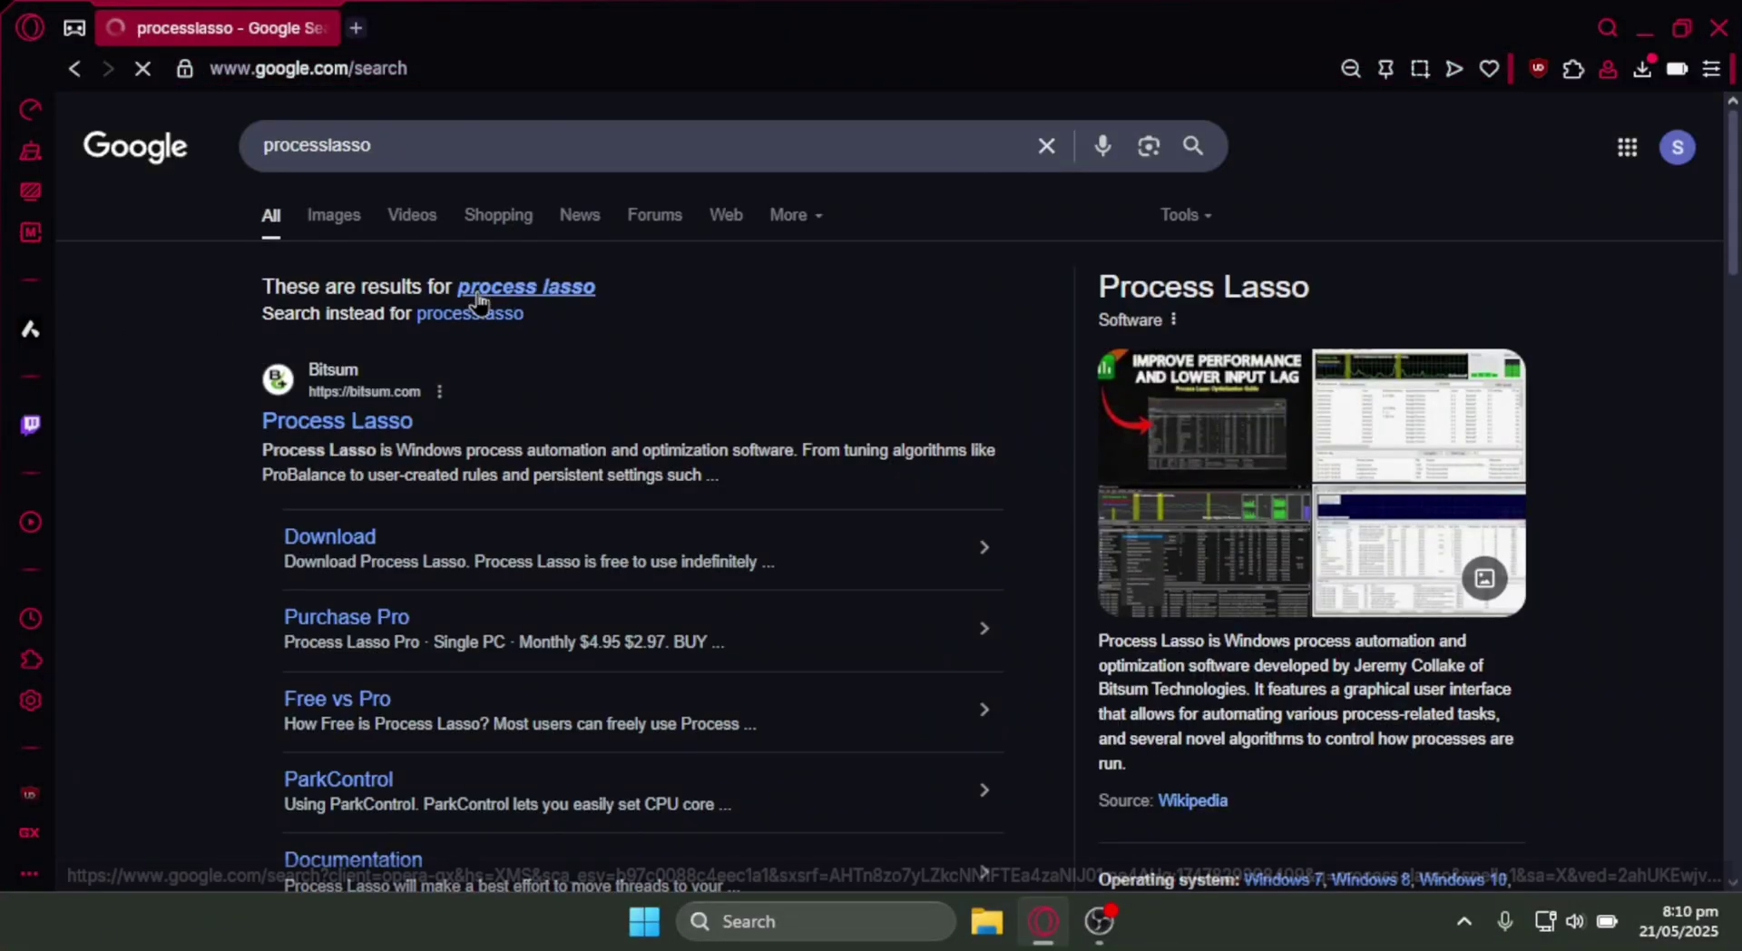
# Open the official Process Lasso result on bitsum.com and look over its home page.
pyautogui.click(400, 422)
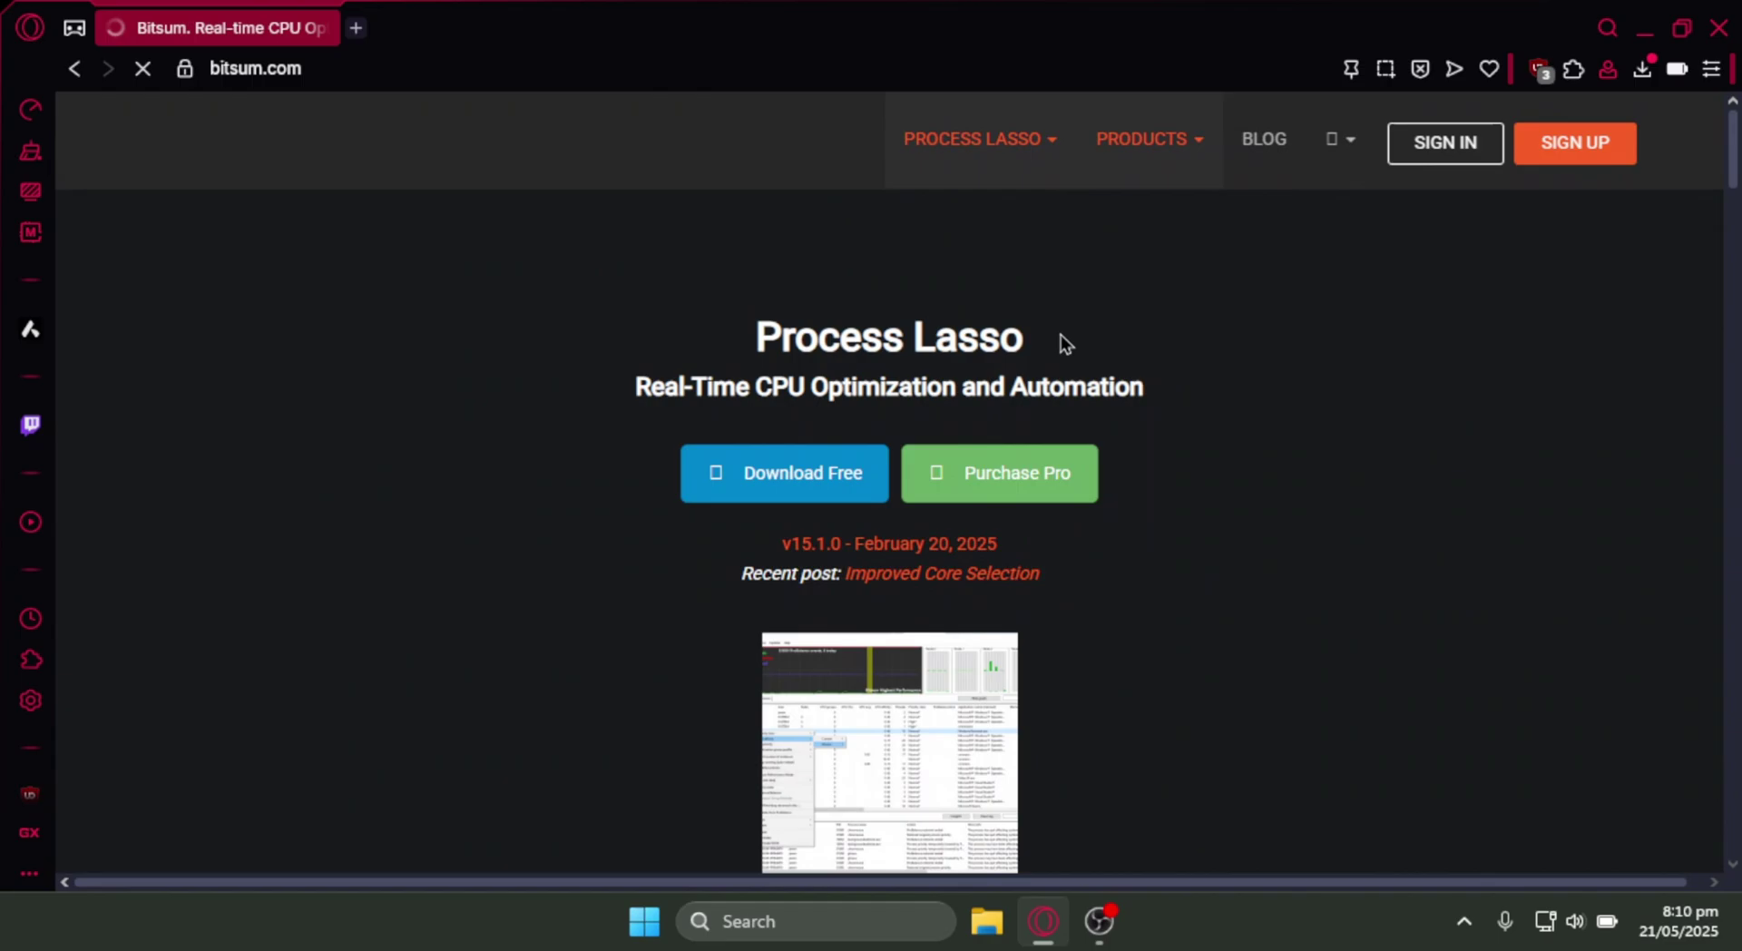
pyautogui.moveTo(632, 279); pyautogui.dragTo(1095, 336)
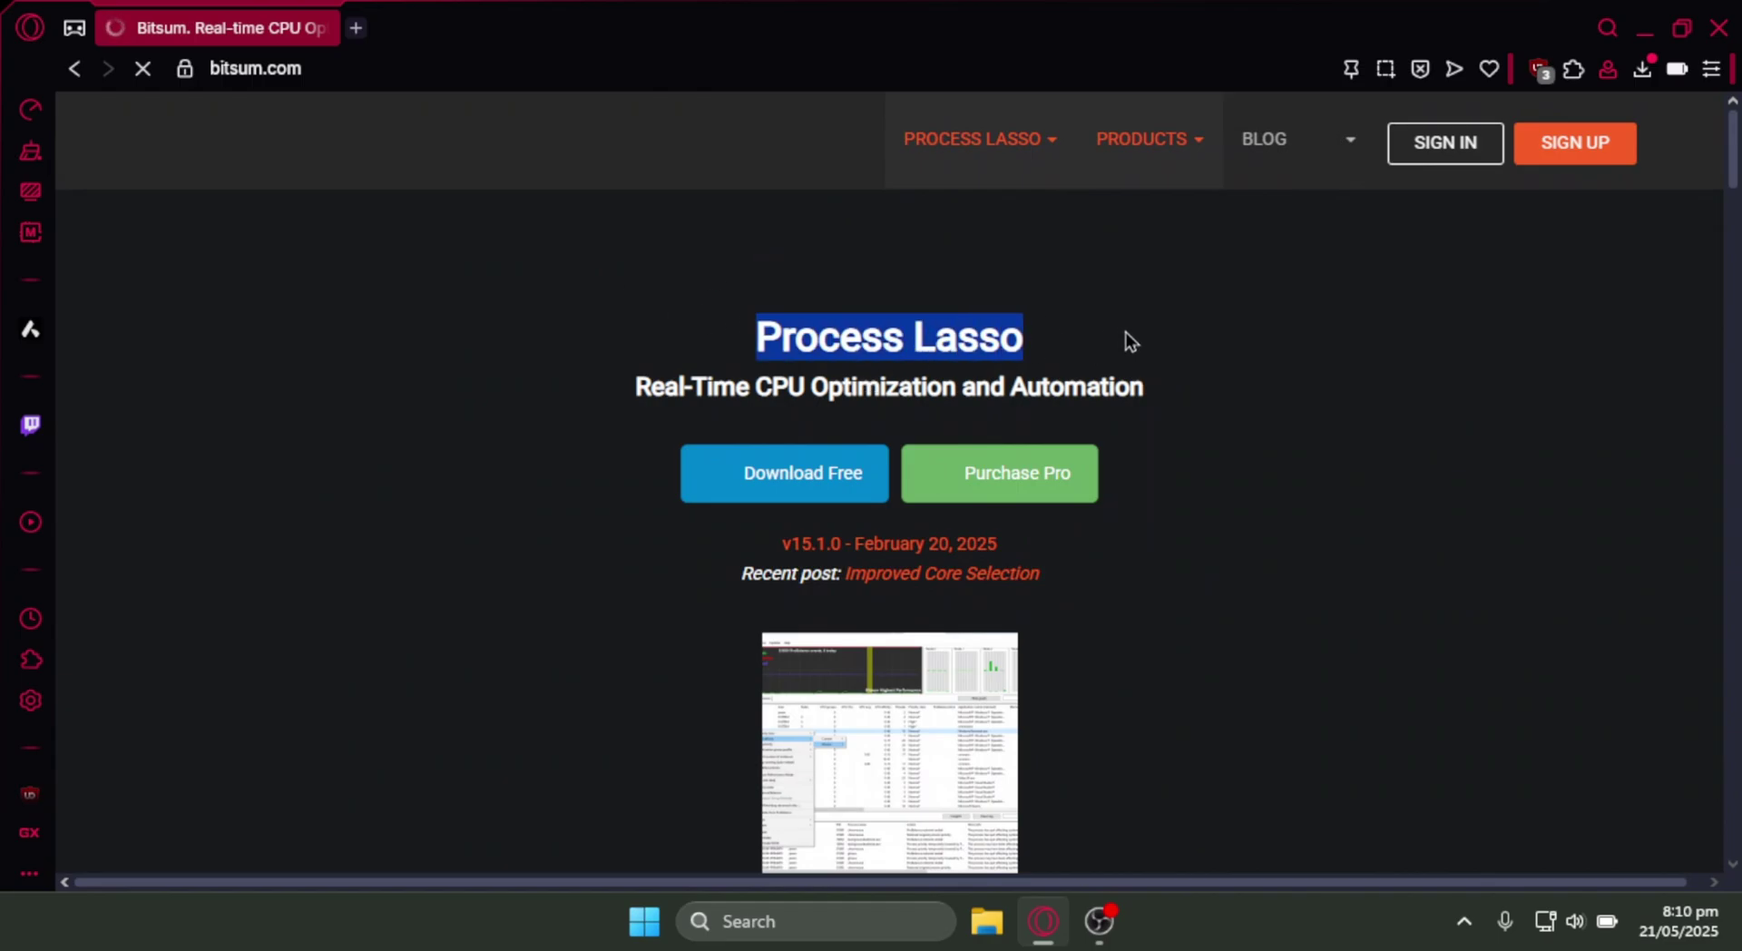
pyautogui.click(699, 372)
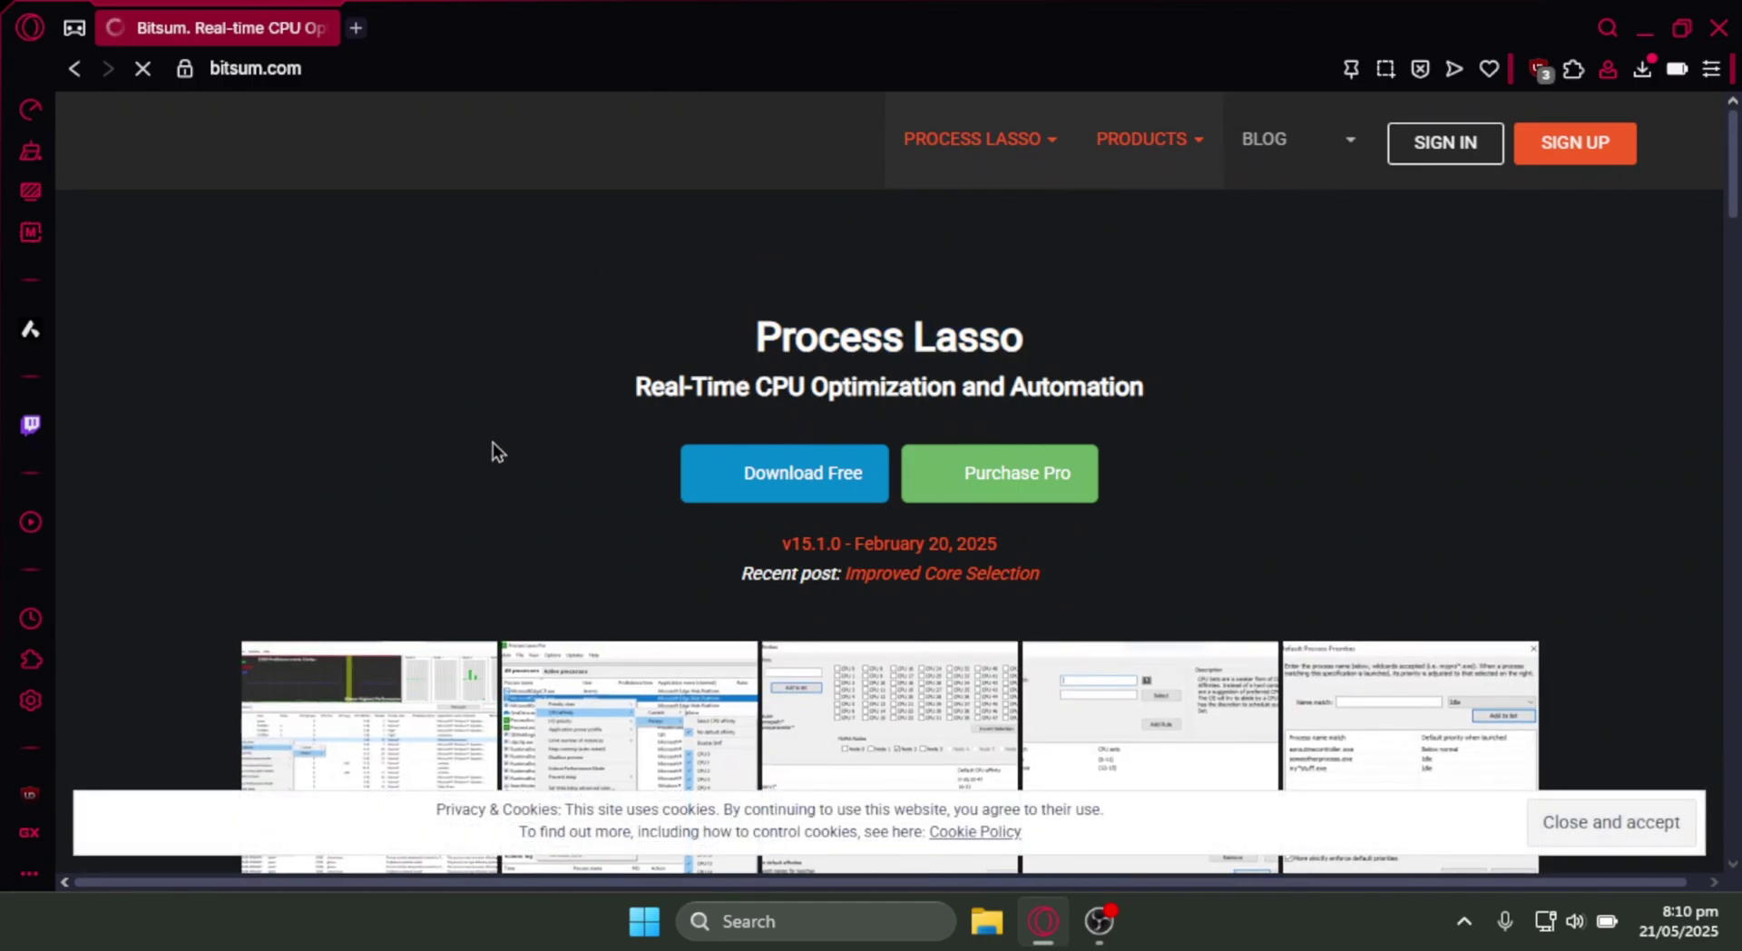
pyautogui.scroll(-5, 492, 445)
pyautogui.scroll(5, 545, 438)
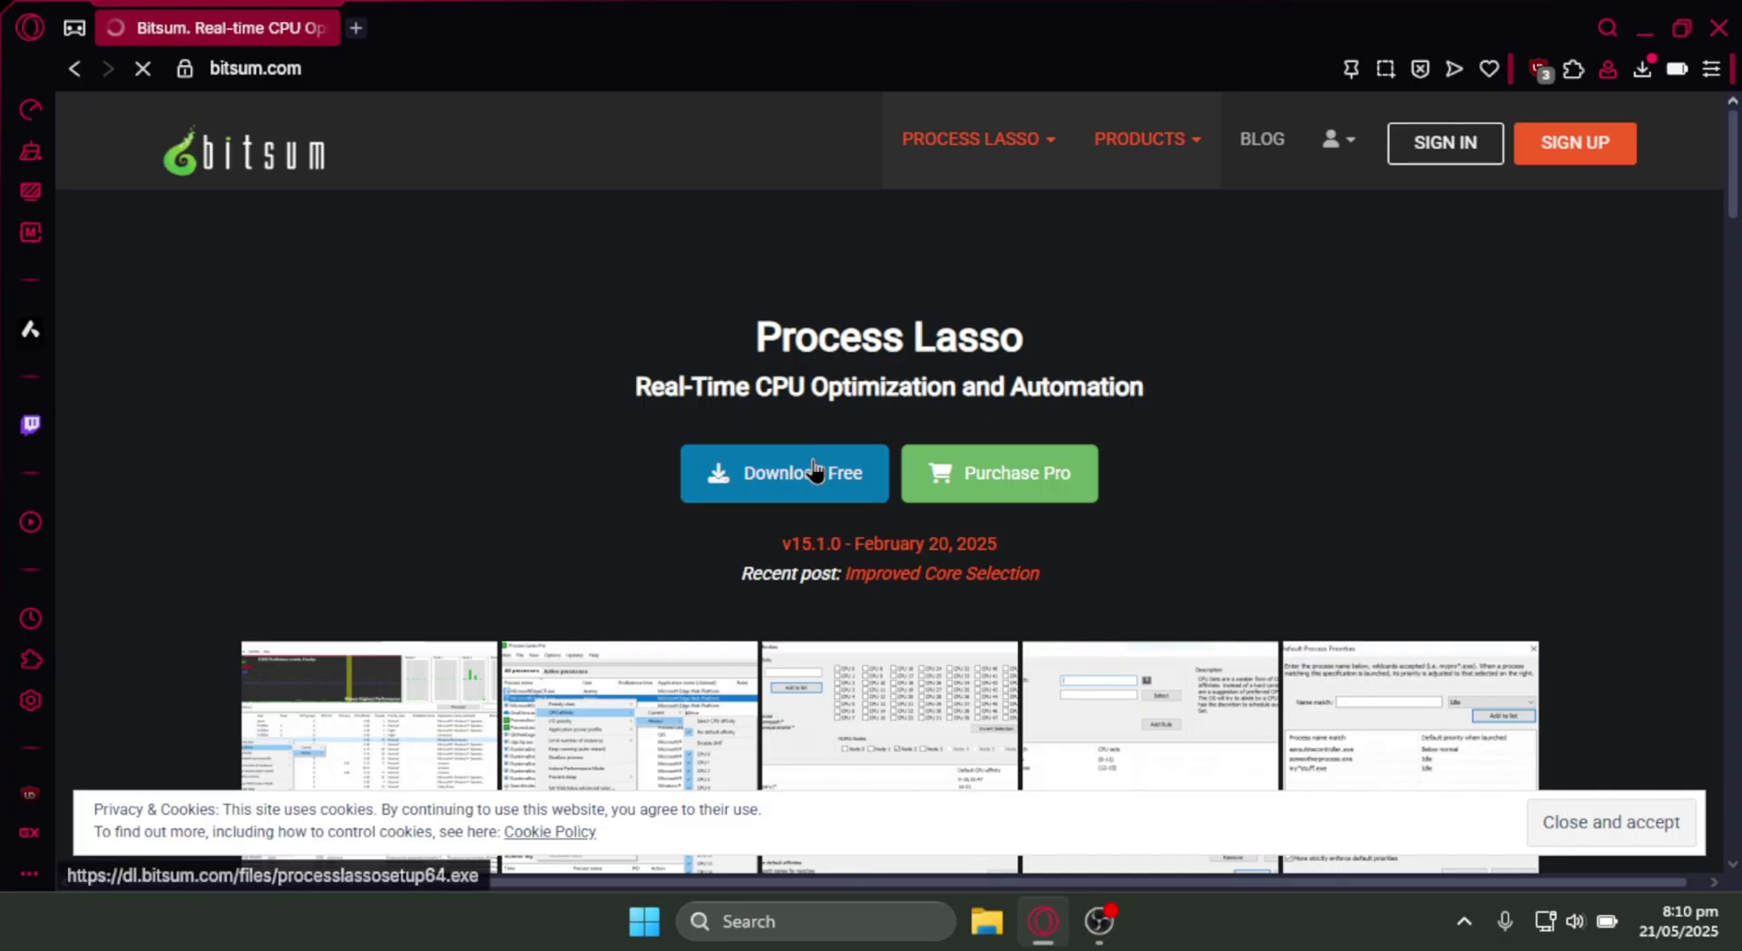
# Start downloading the free Process Lasso installer and save it to disk.
pyautogui.click(873, 455)
pyautogui.click(608, 547)
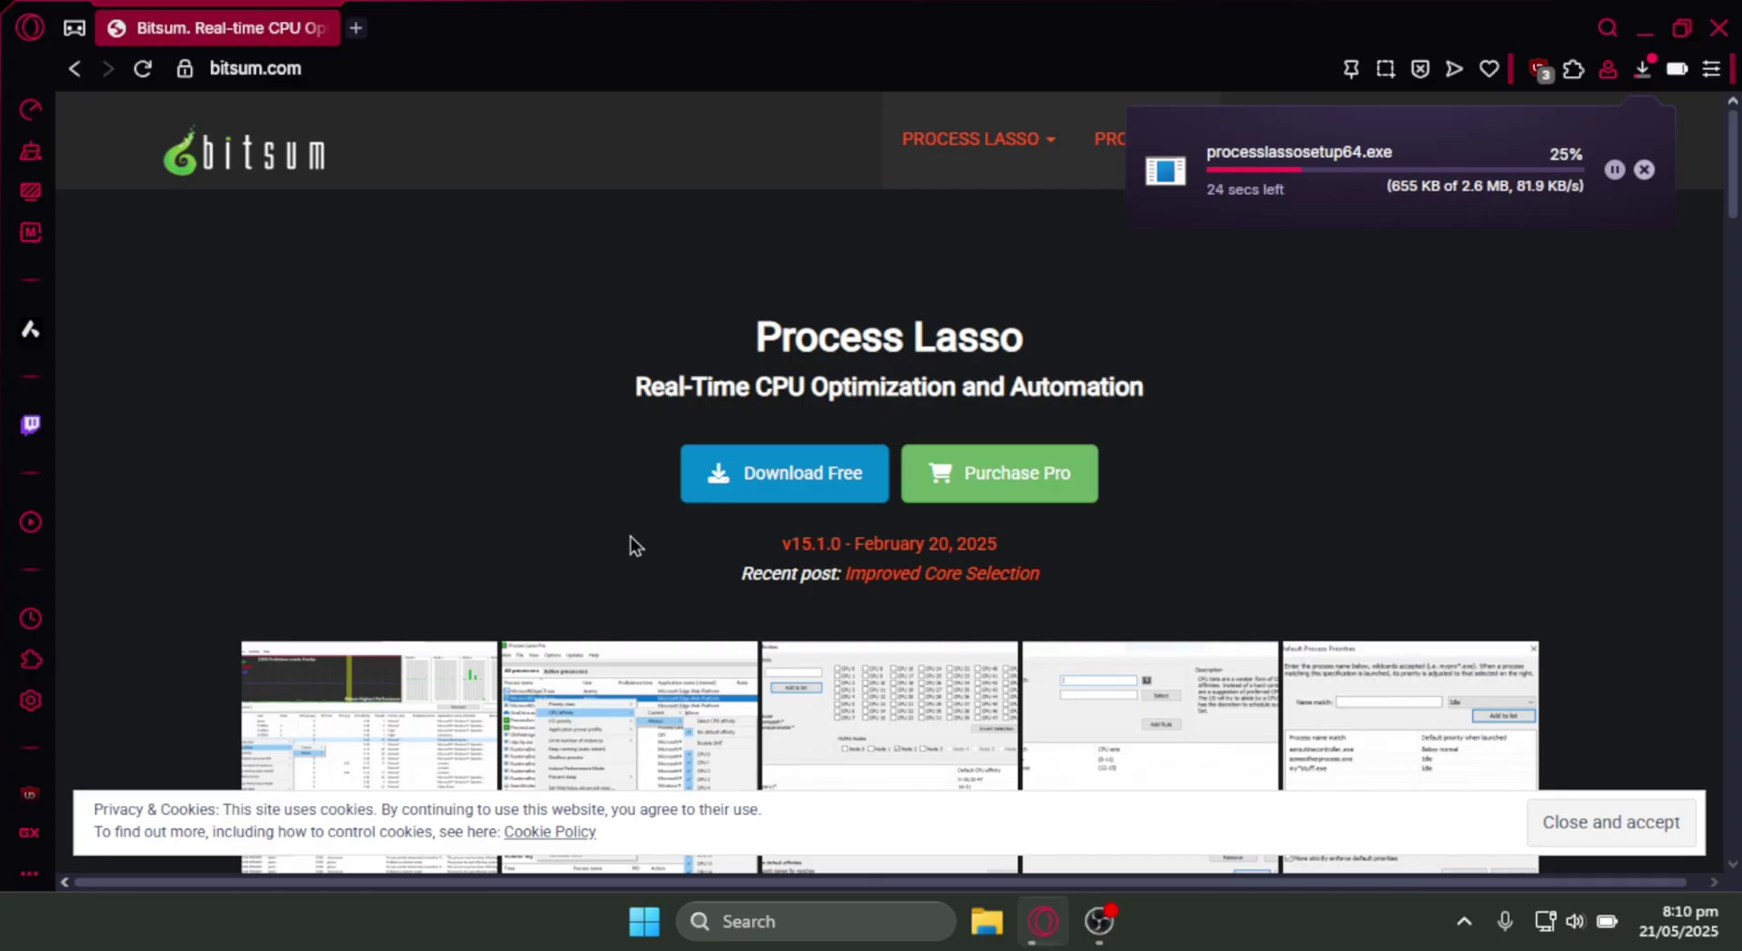
pyautogui.scroll(-3, 744, 461)
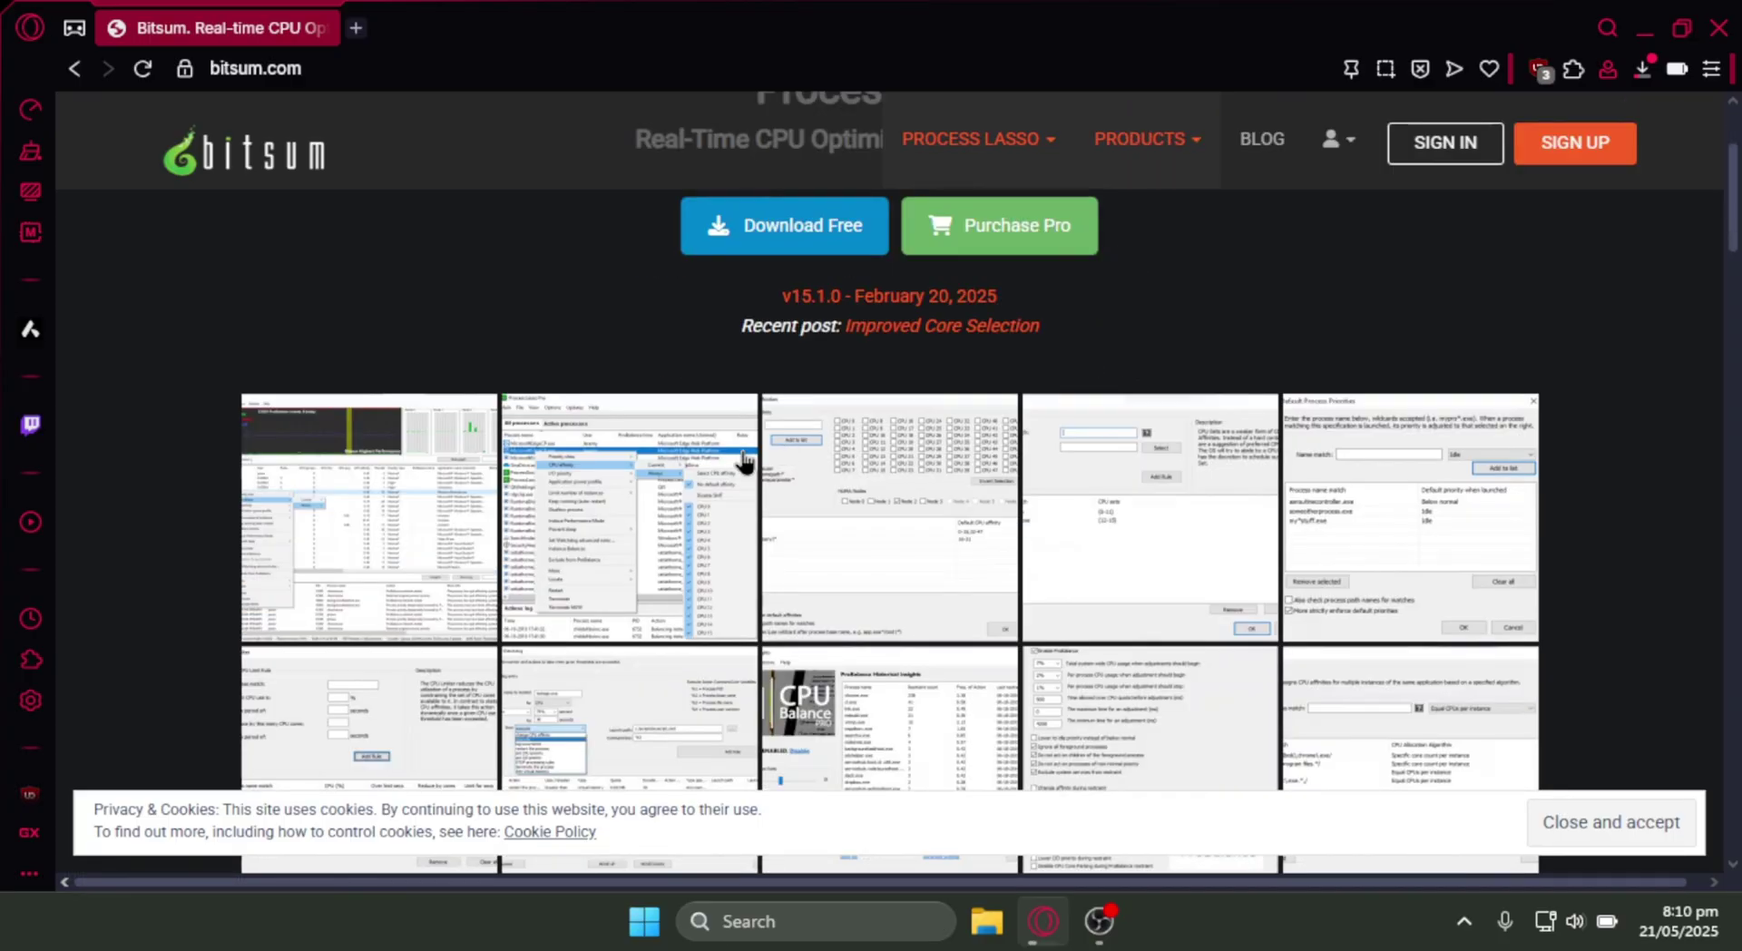
pyautogui.scroll(-5, 744, 460)
pyautogui.scroll(6, 952, 659)
pyautogui.scroll(-6, 318, 558)
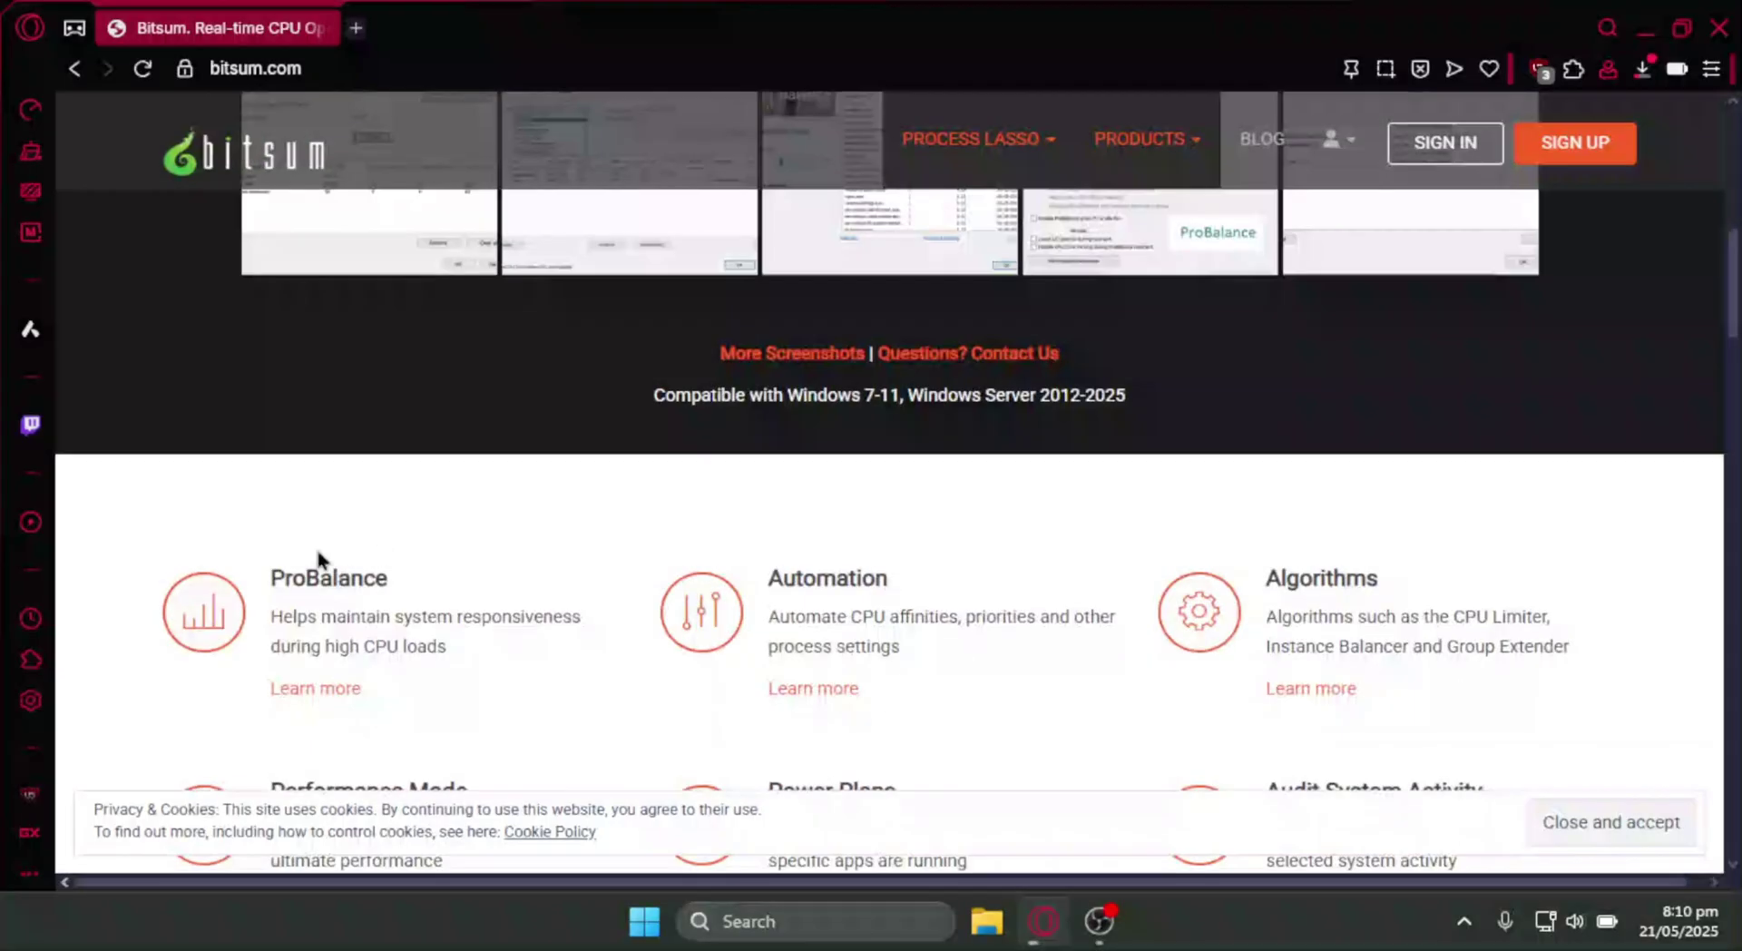
pyautogui.scroll(-5, 317, 558)
pyautogui.scroll(5, 381, 595)
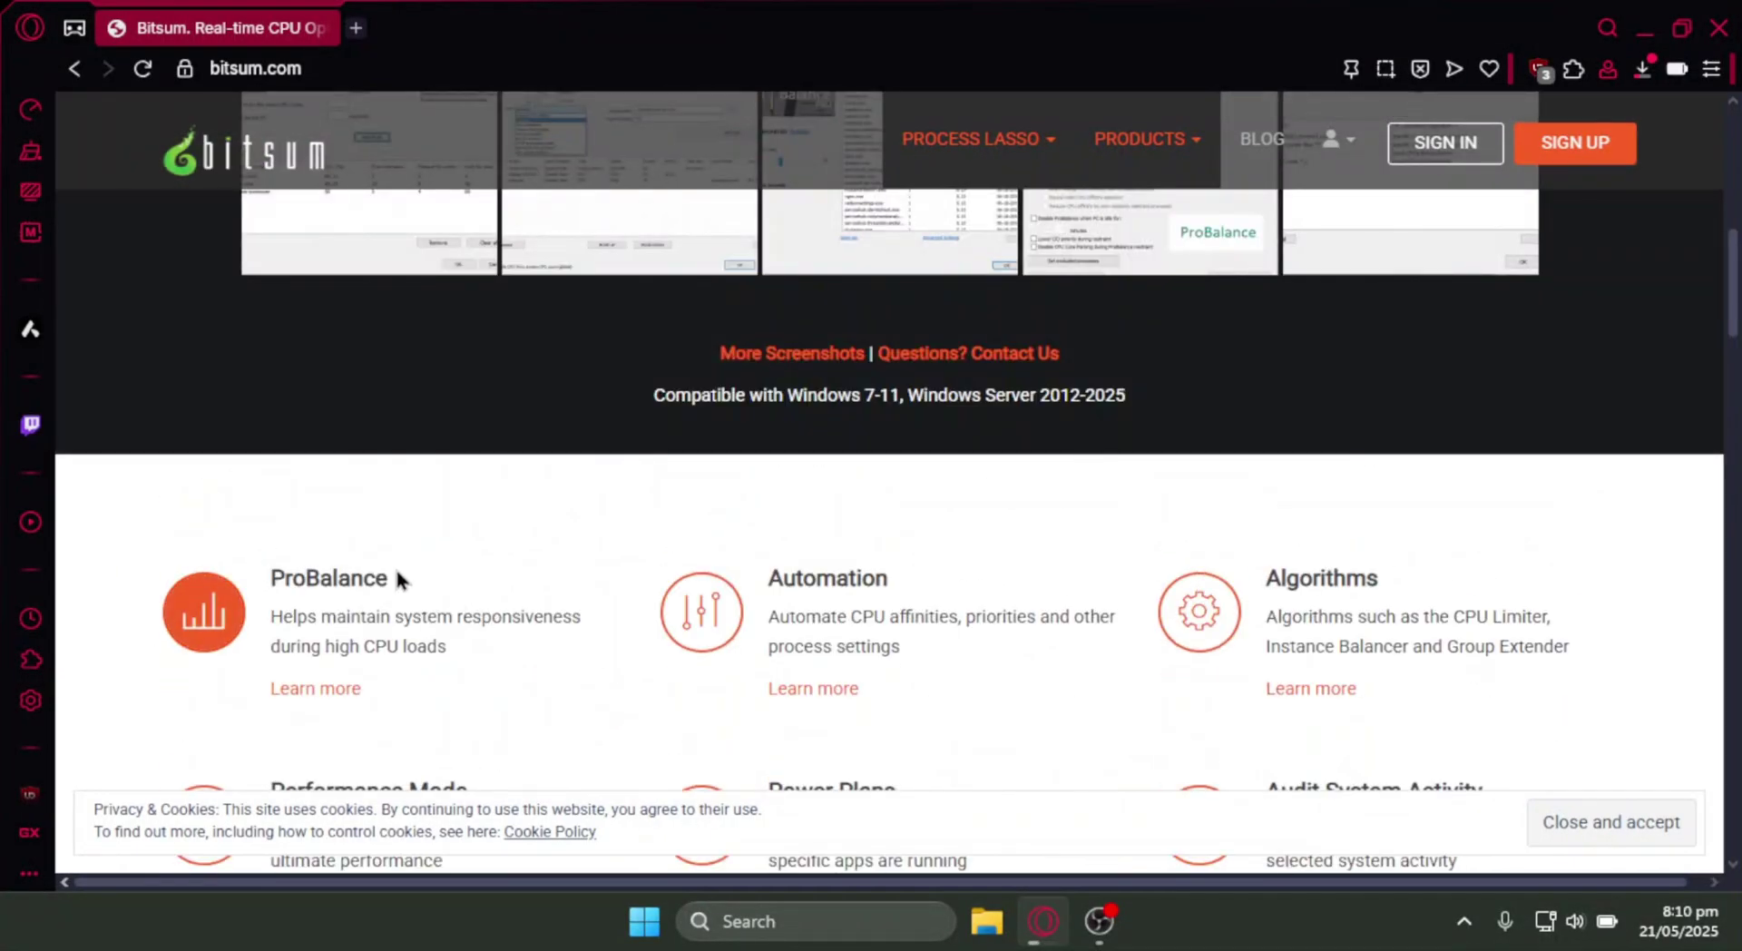
pyautogui.scroll(6, 474, 350)
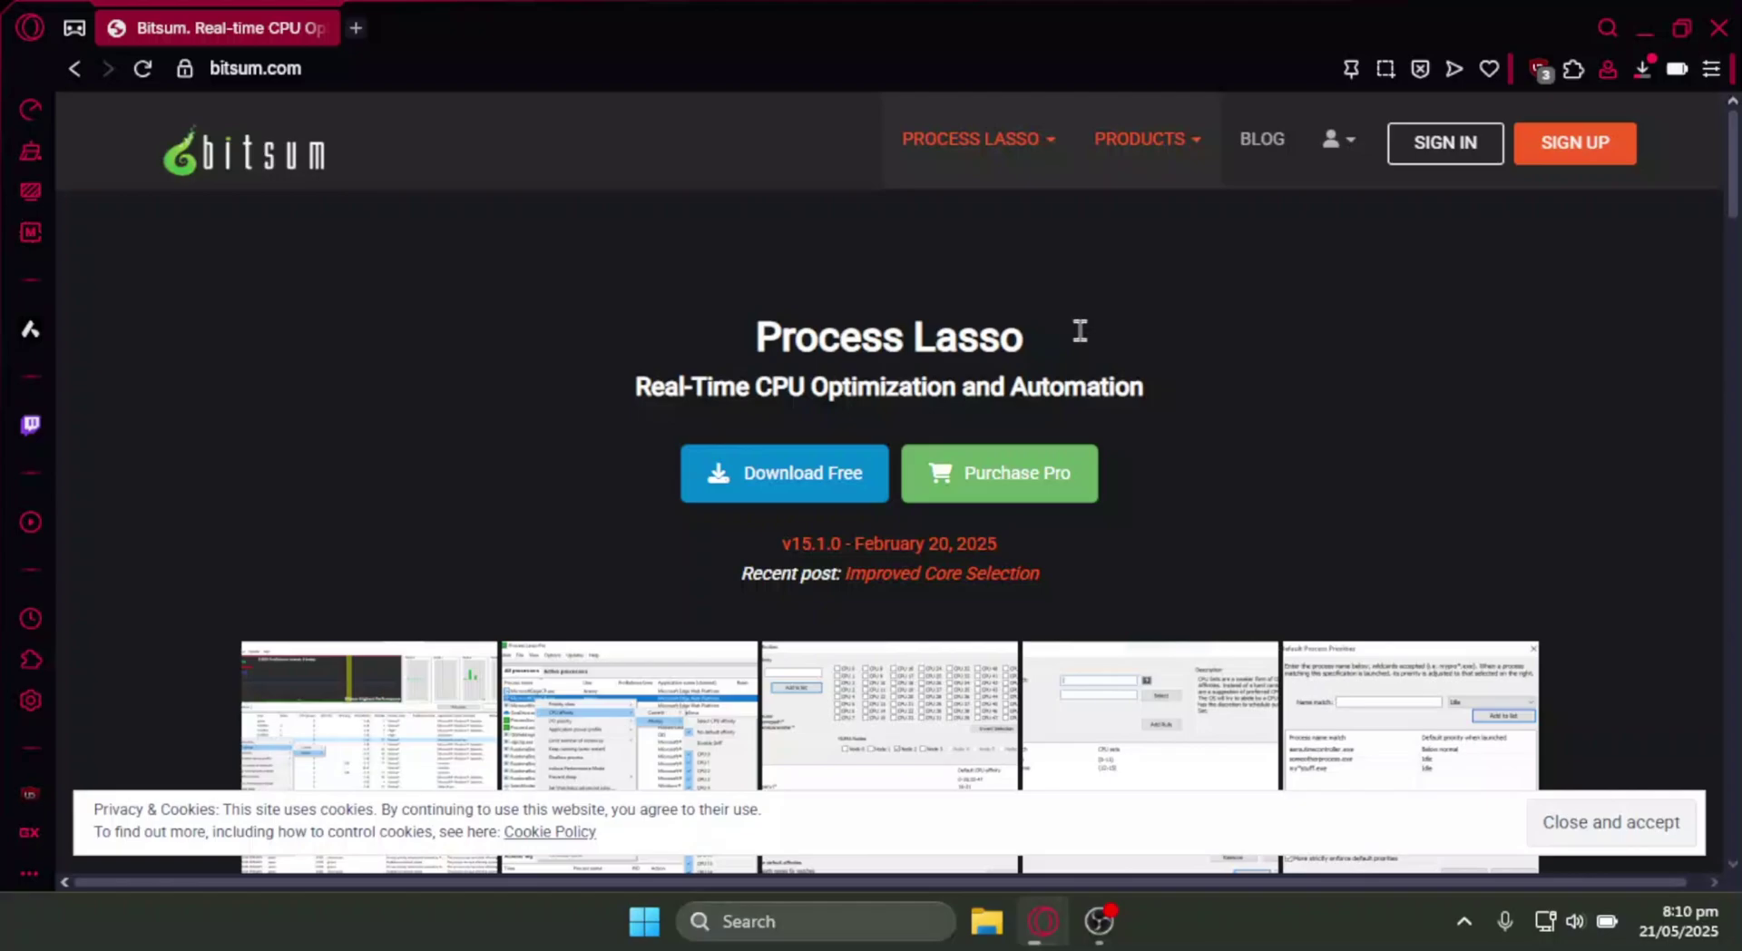
pyautogui.moveTo(1080, 330); pyautogui.dragTo(749, 352)
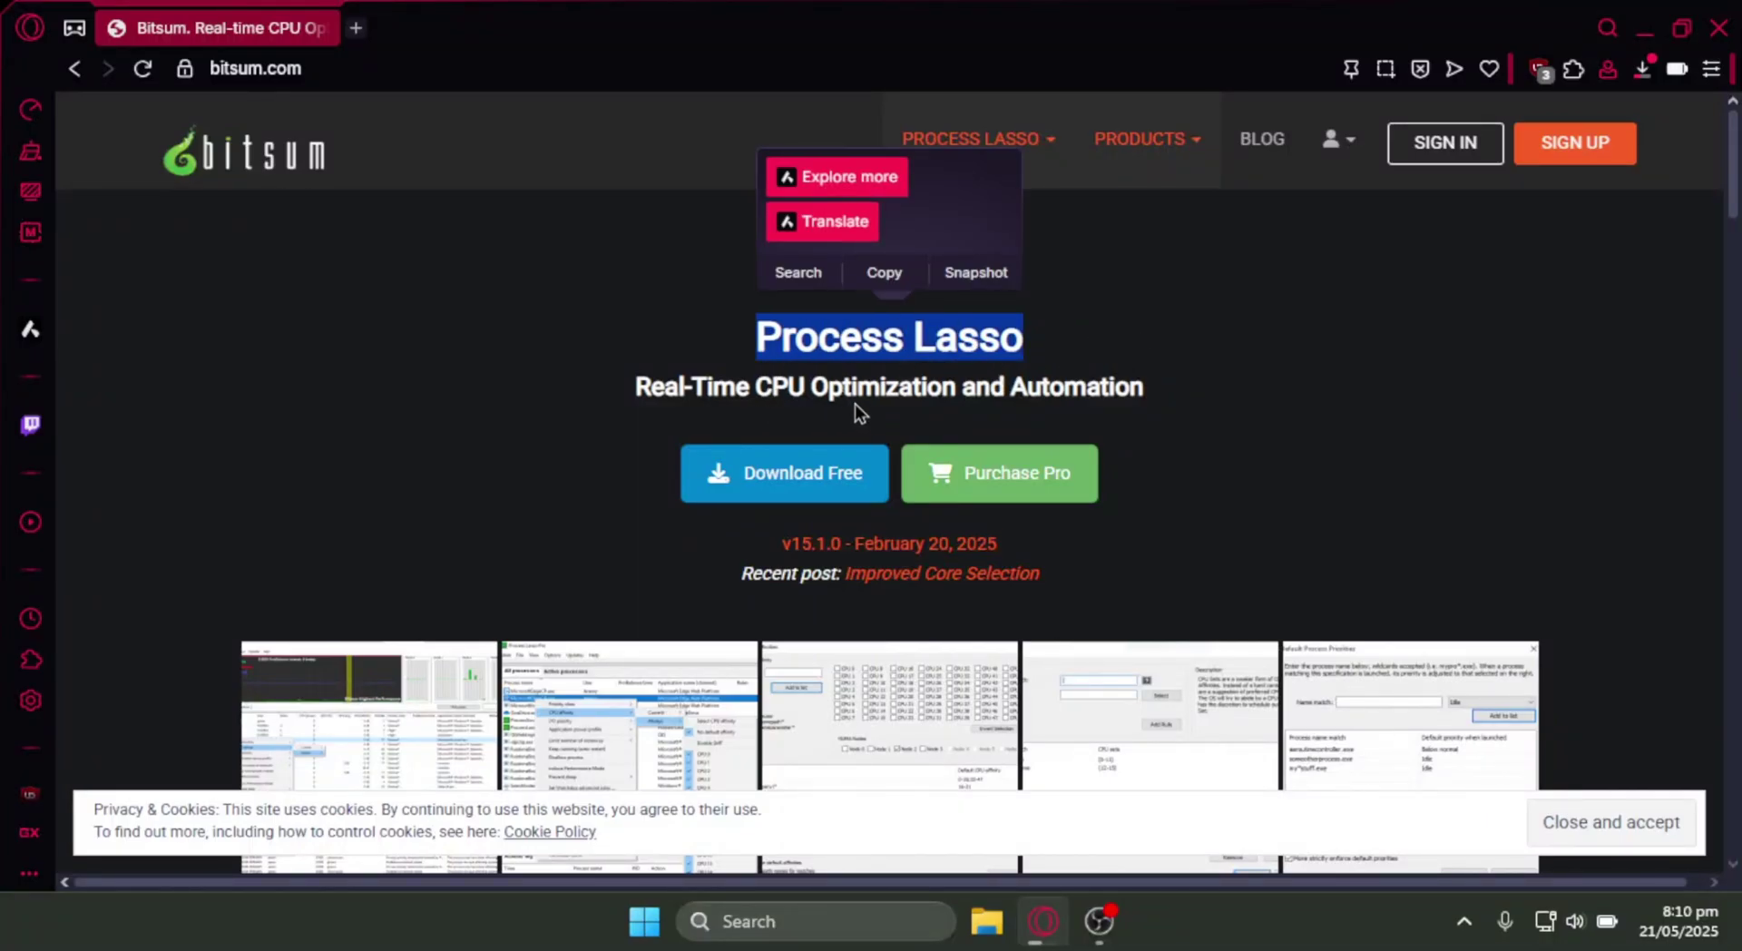
pyautogui.click(1125, 391)
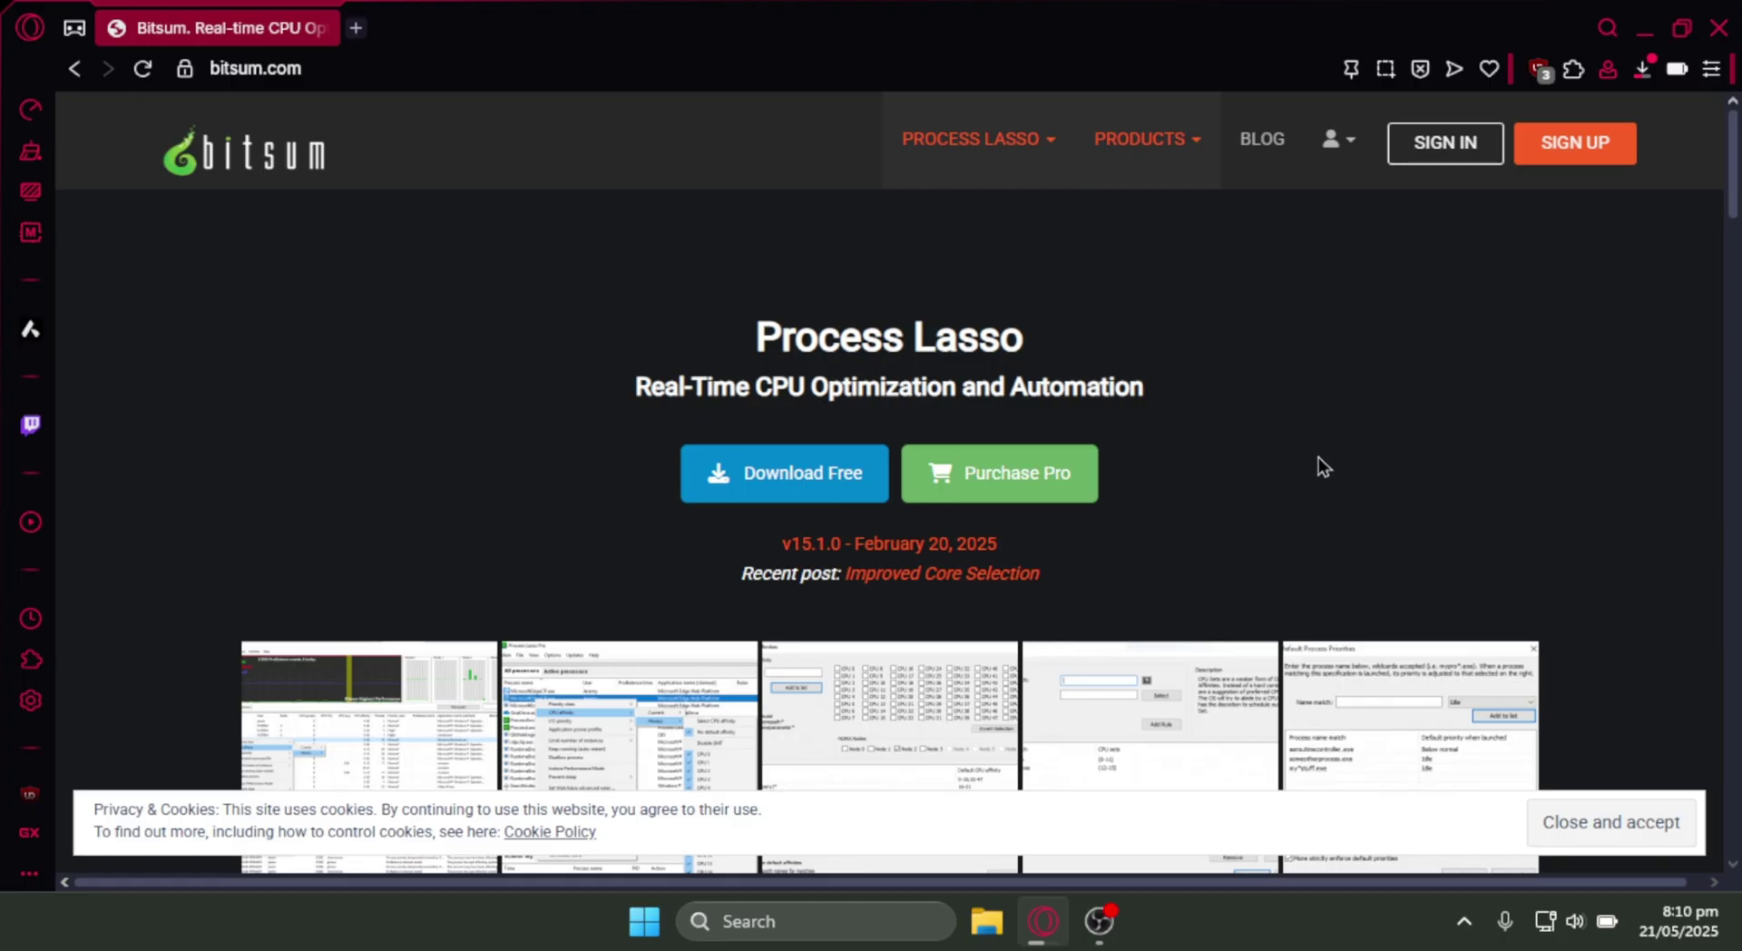
pyautogui.scroll(-5, 1320, 456)
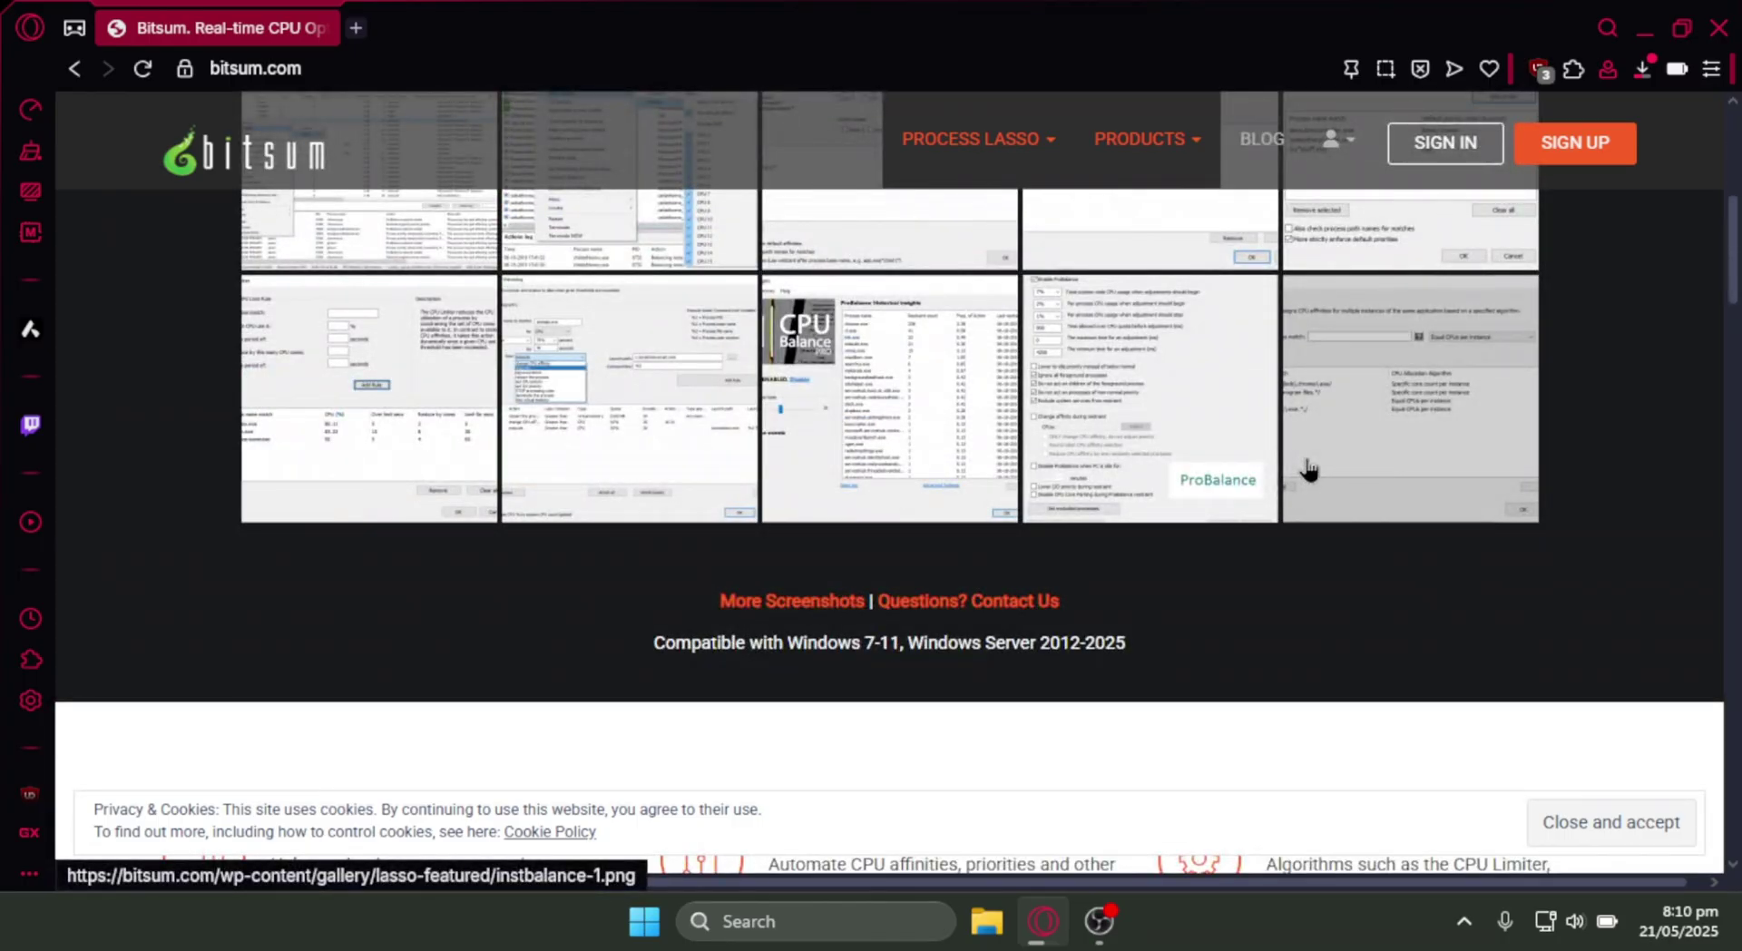
pyautogui.scroll(-9, 1306, 468)
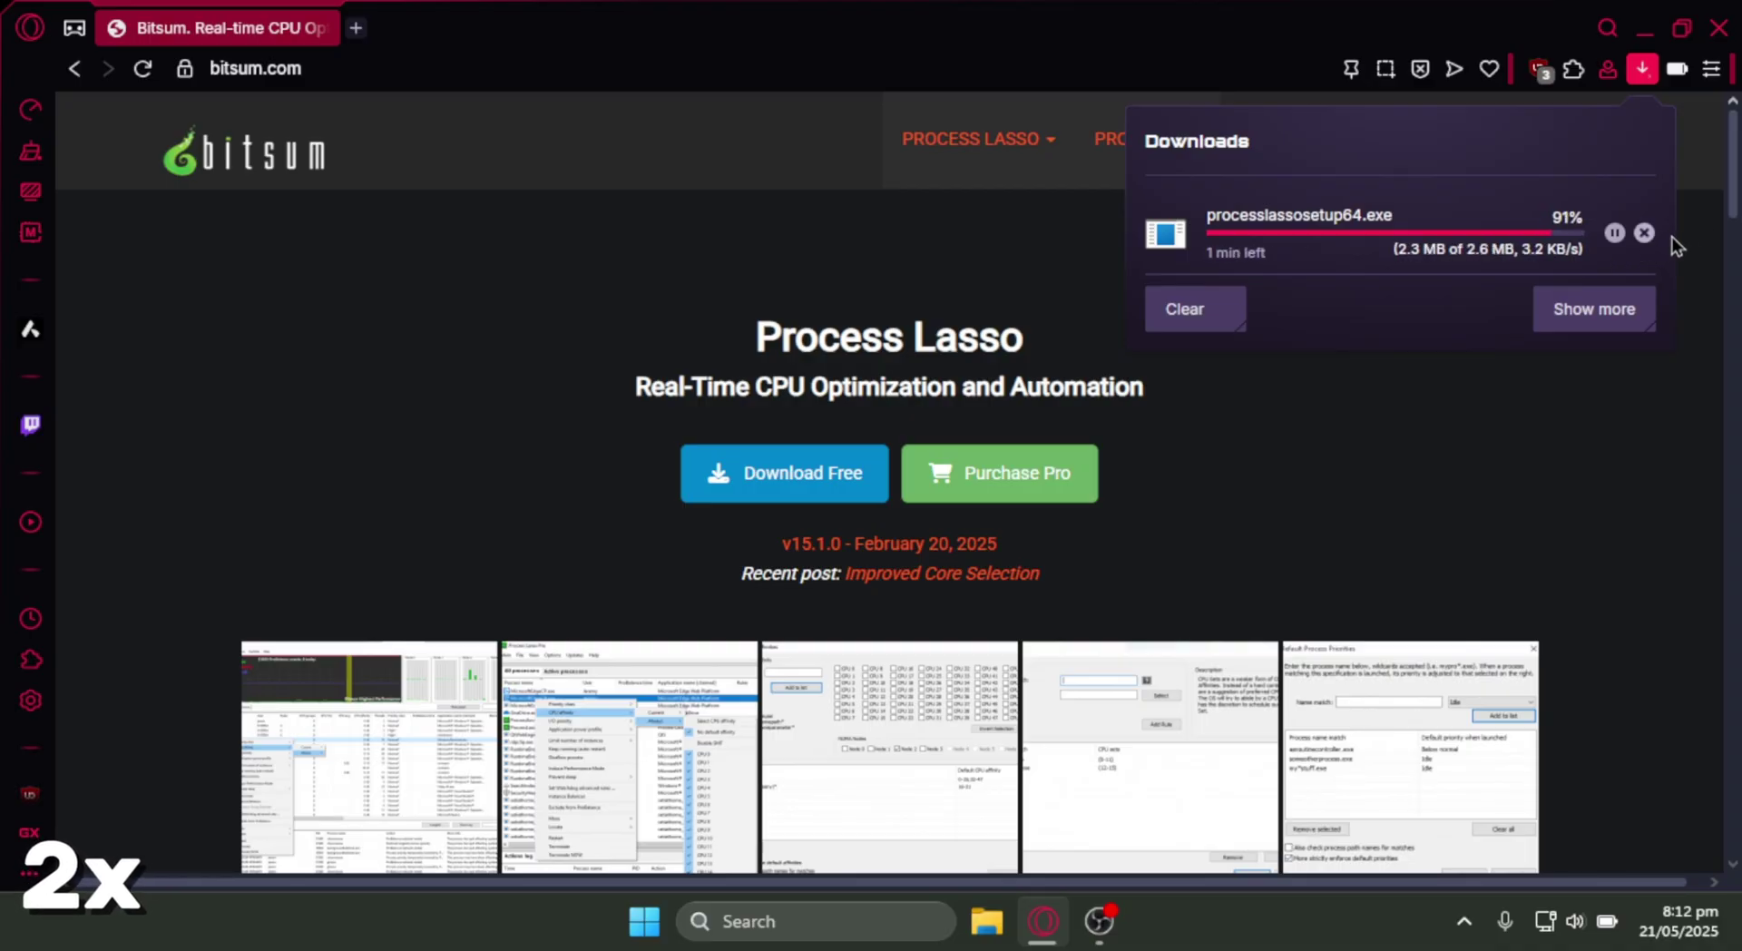
# Cancel the stalled download, re-save processlassosetup64.exe into Downloads, and open that folder.
pyautogui.click(1644, 232)
pyautogui.click(828, 482)
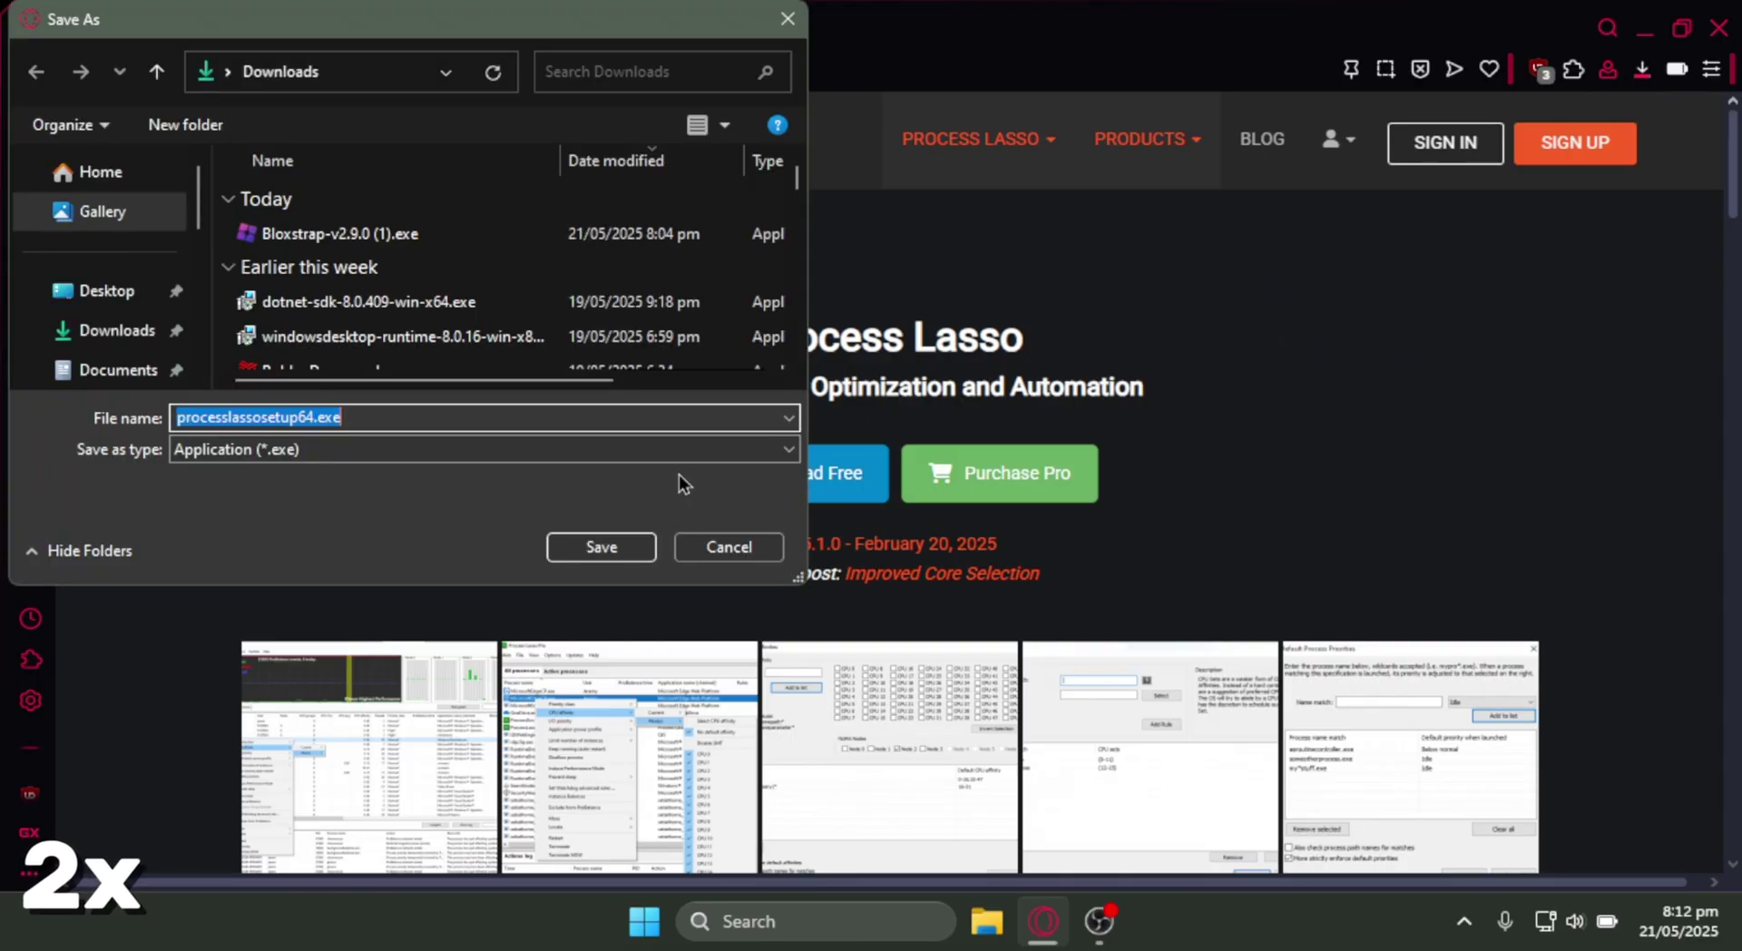
pyautogui.click(573, 555)
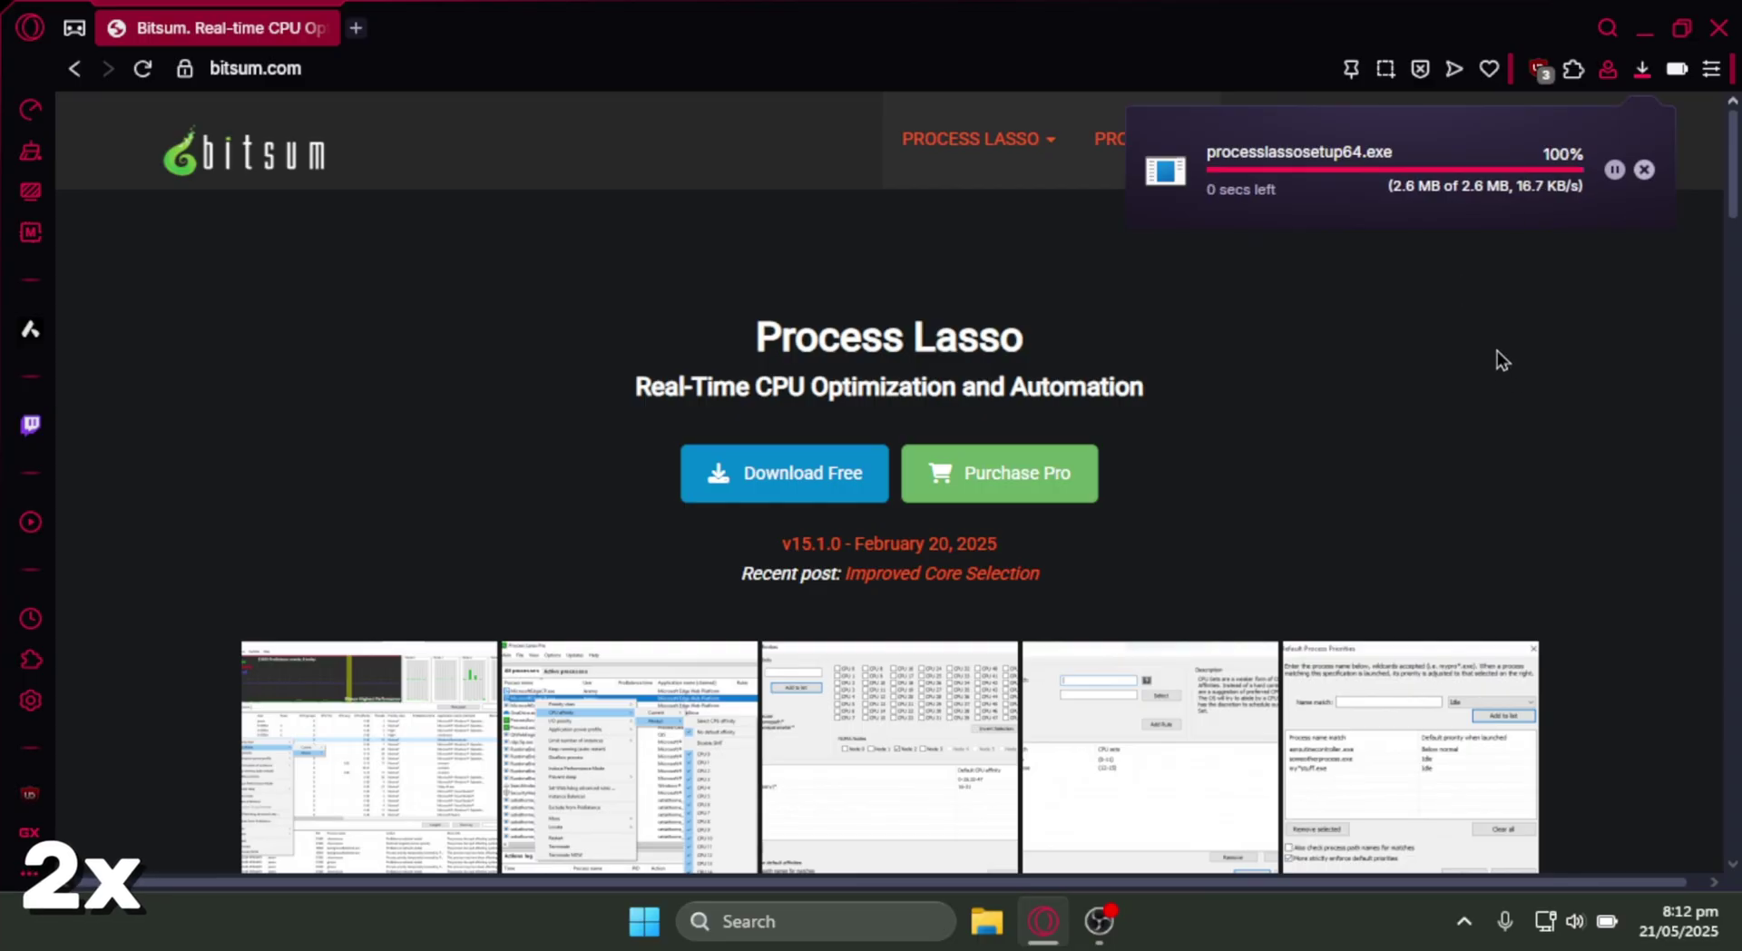
pyautogui.moveTo(1099, 920)
pyautogui.click(1013, 925)
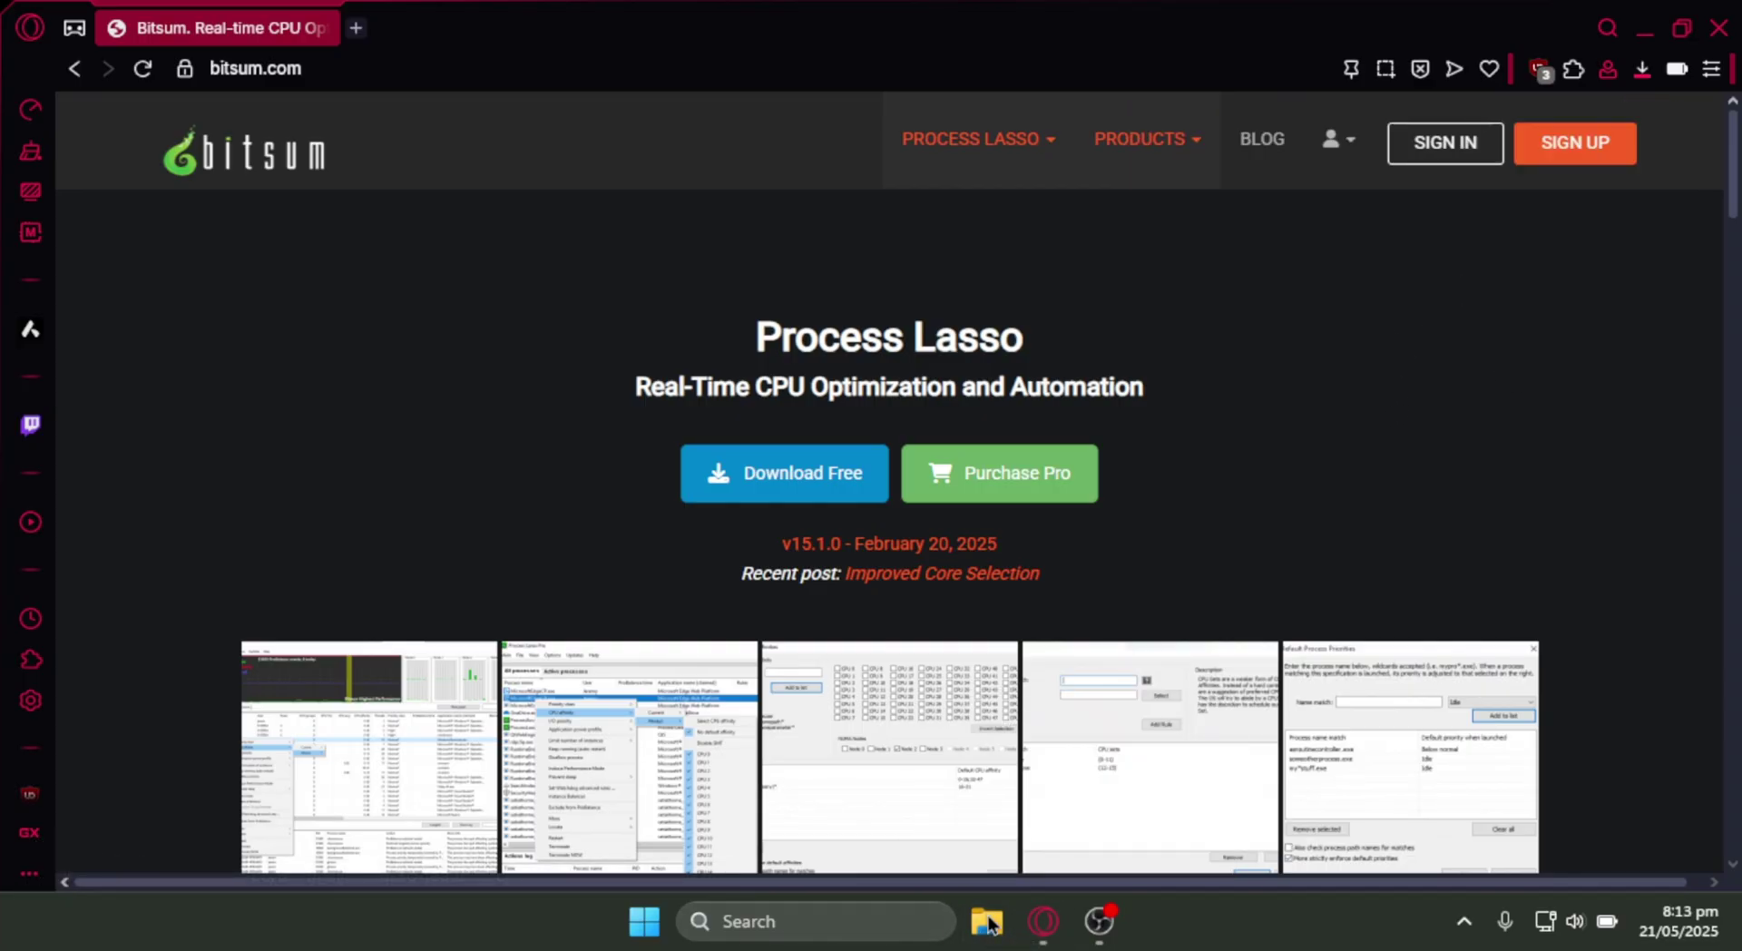
# Run processlassosetup64.exe from Downloads and confirm English as the installer language.
pyautogui.click(272, 440)
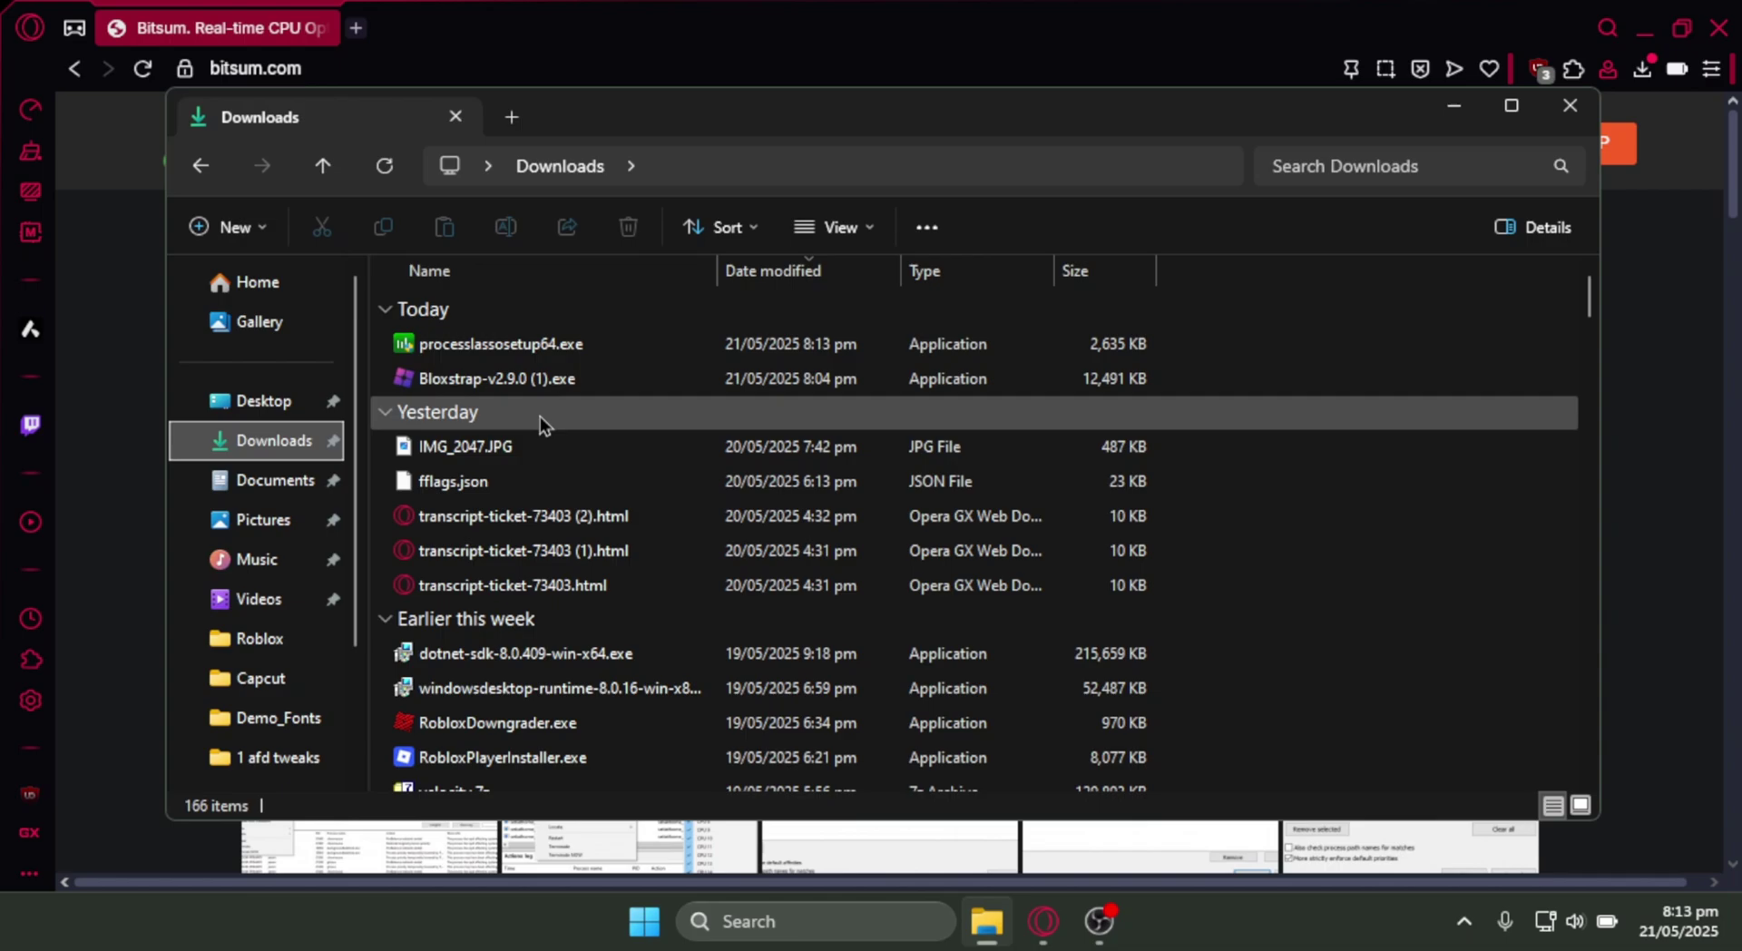
pyautogui.doubleClick(569, 344)
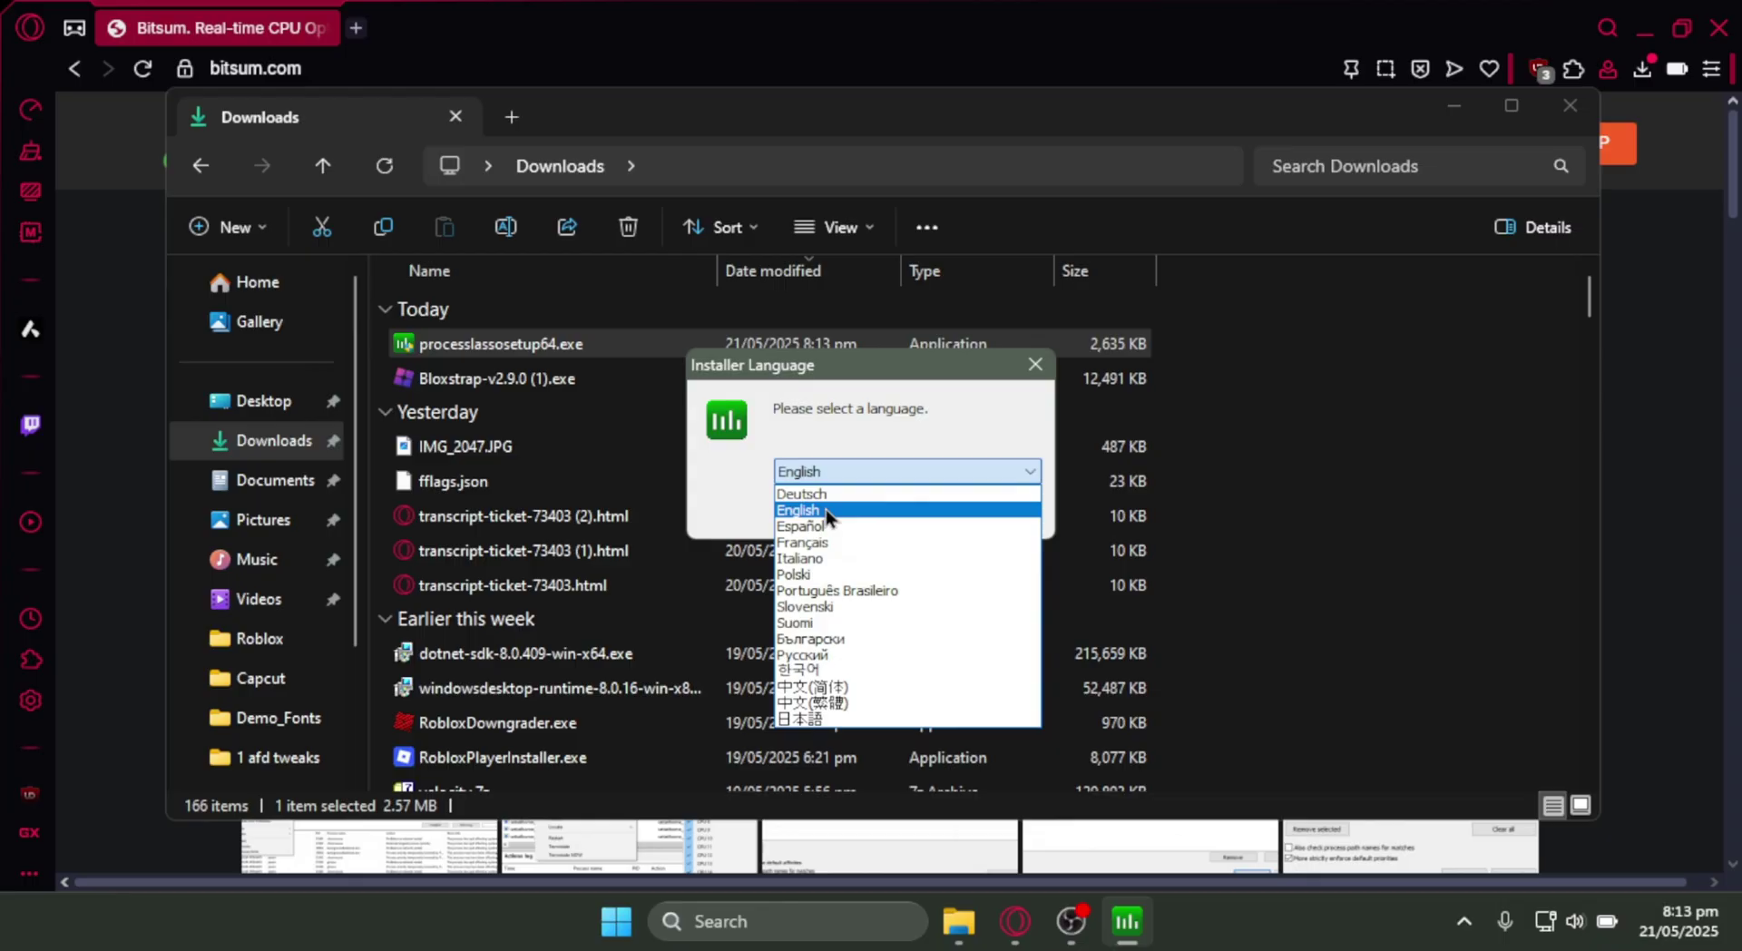
pyautogui.click(816, 510)
pyautogui.click(885, 515)
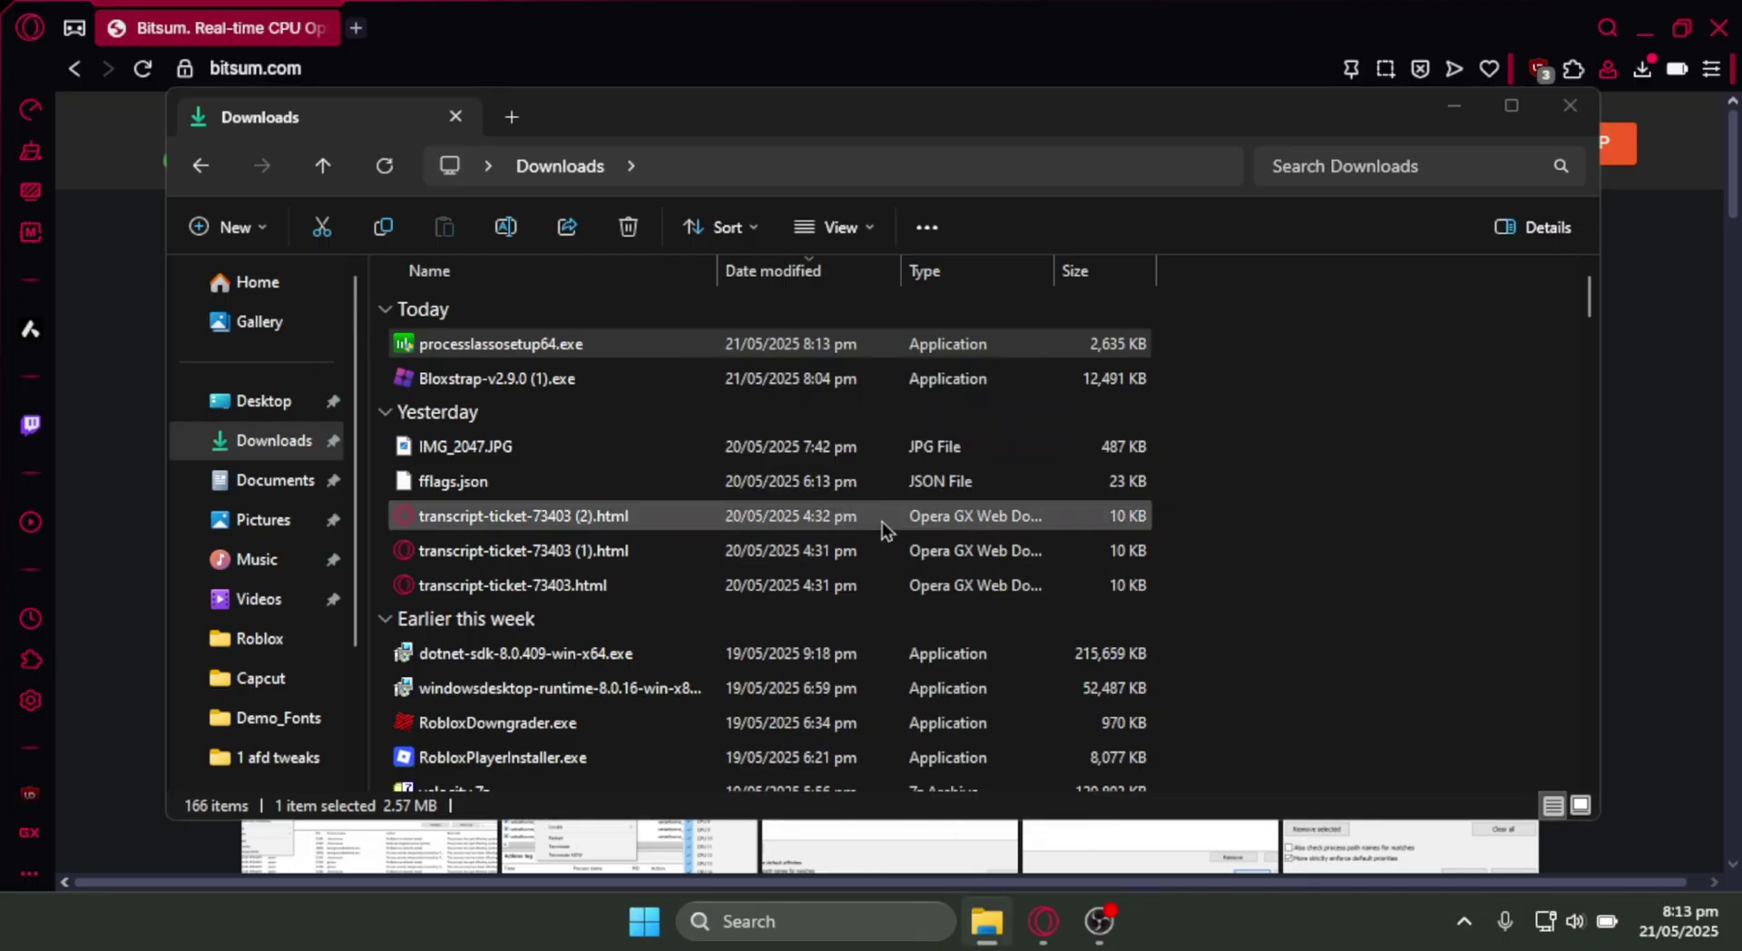
# Accept the licence, keep default components with launch-after-install on, and install to the default folder.
pyautogui.scroll(-10, 897, 448)
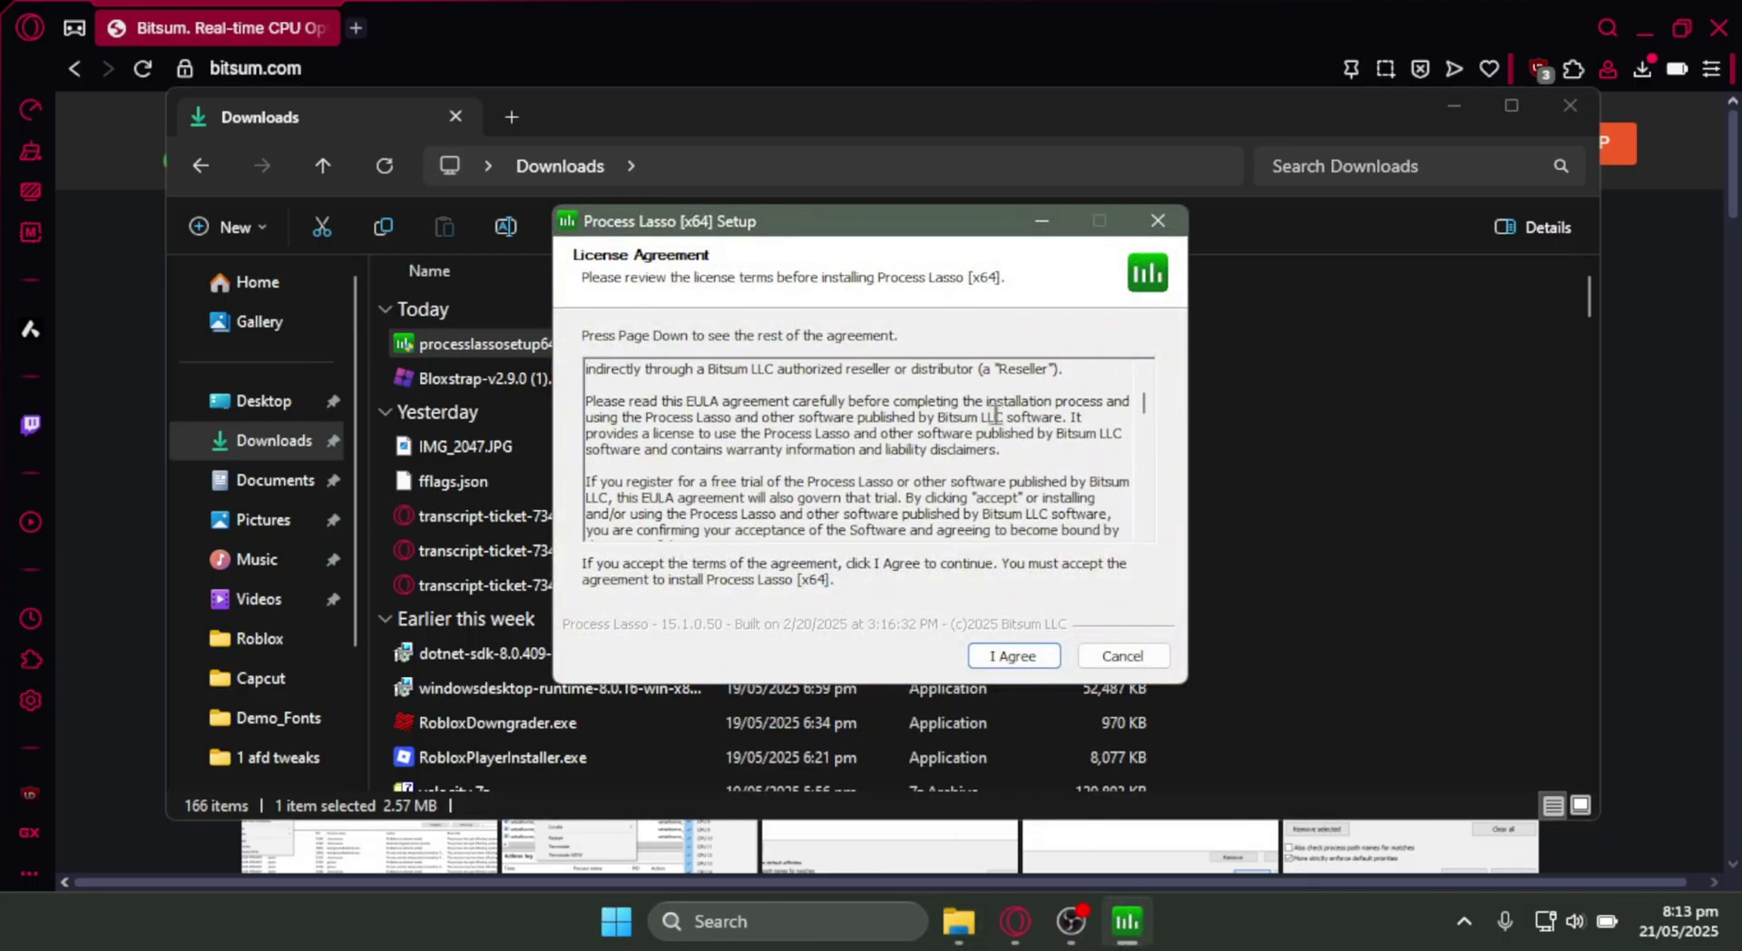
pyautogui.scroll(-4, 898, 447)
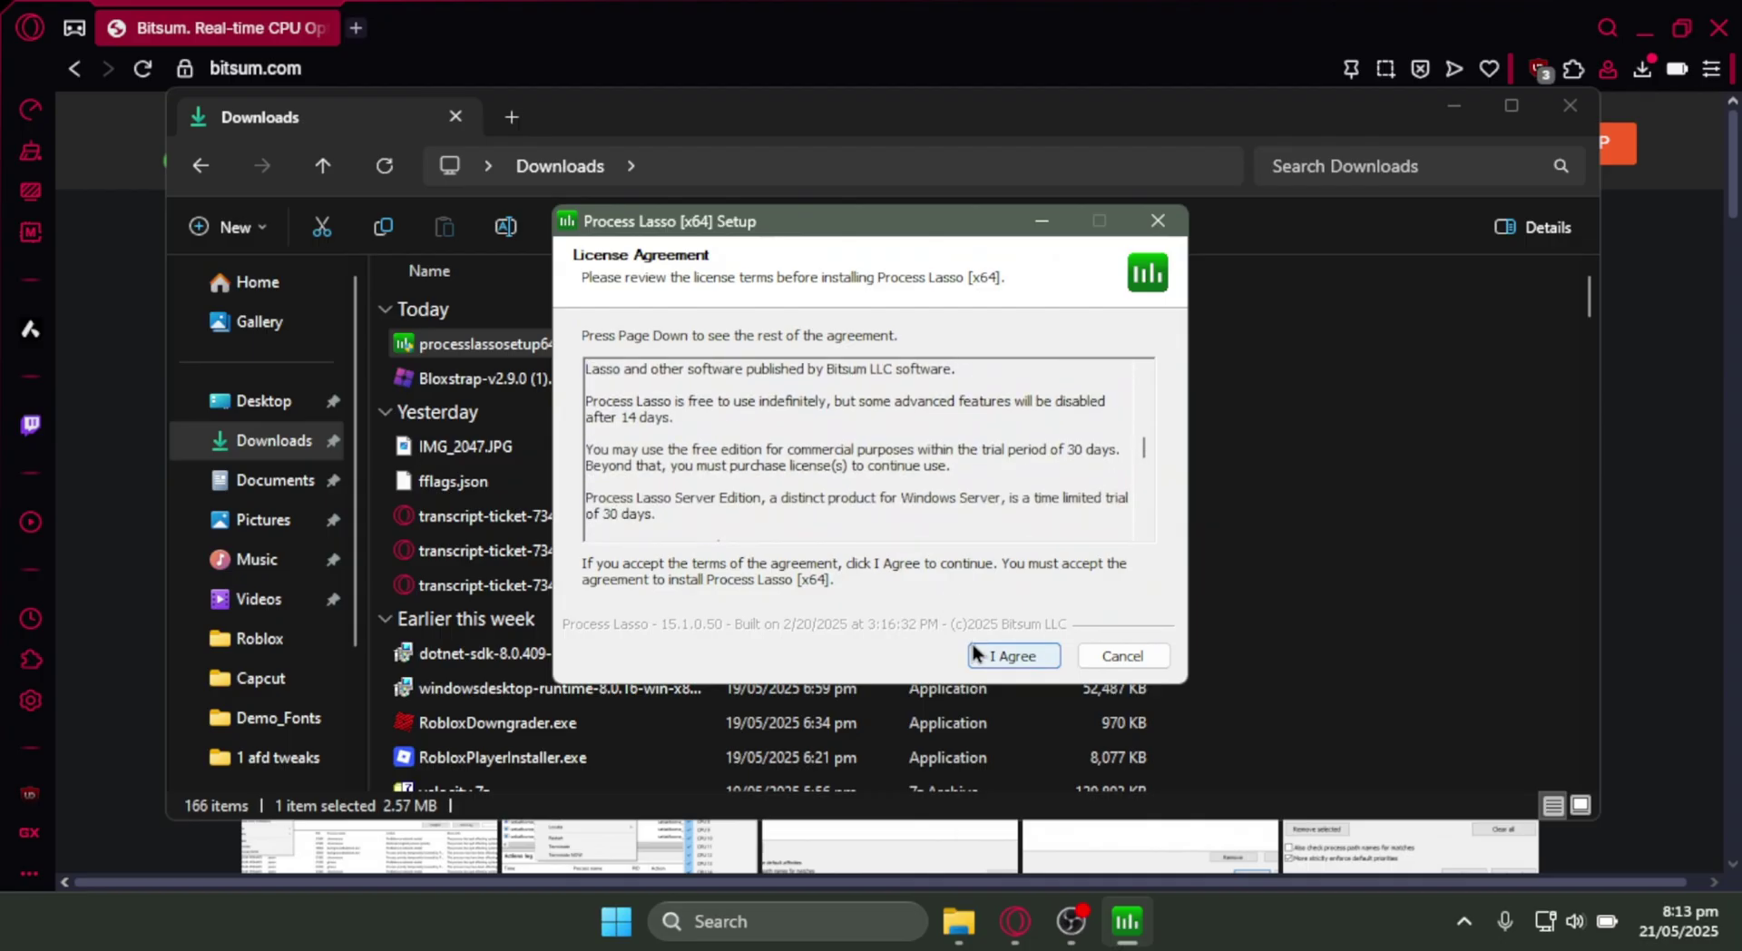
pyautogui.click(1029, 665)
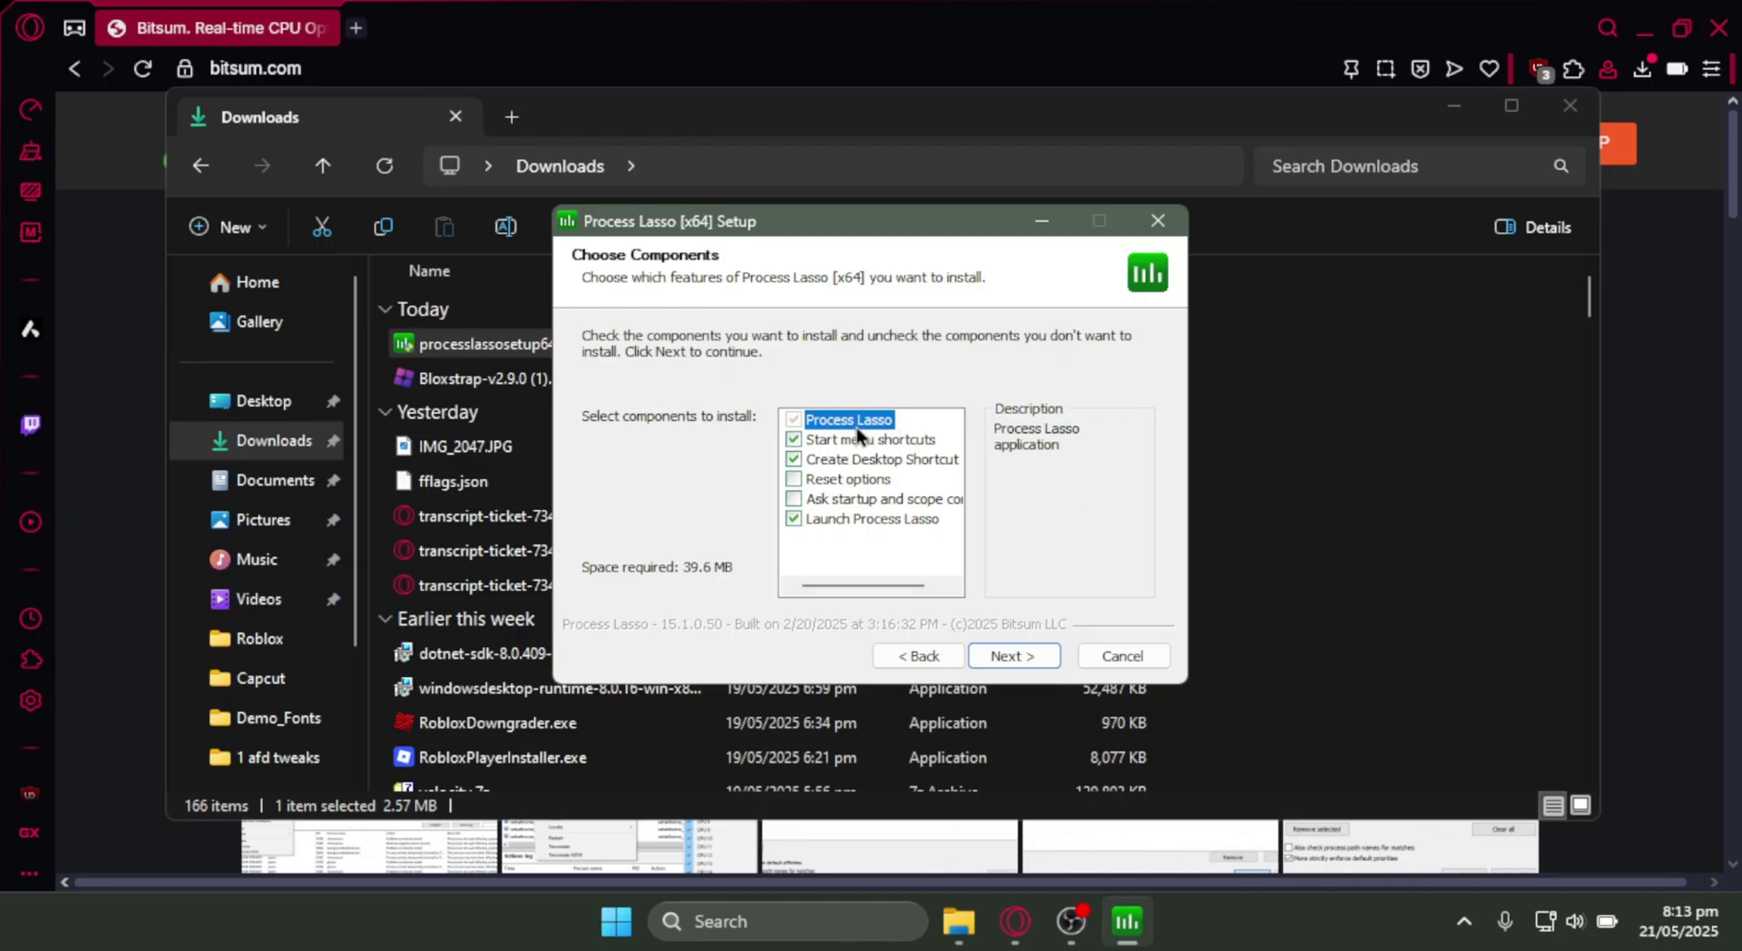
pyautogui.click(792, 518)
pyautogui.click(798, 519)
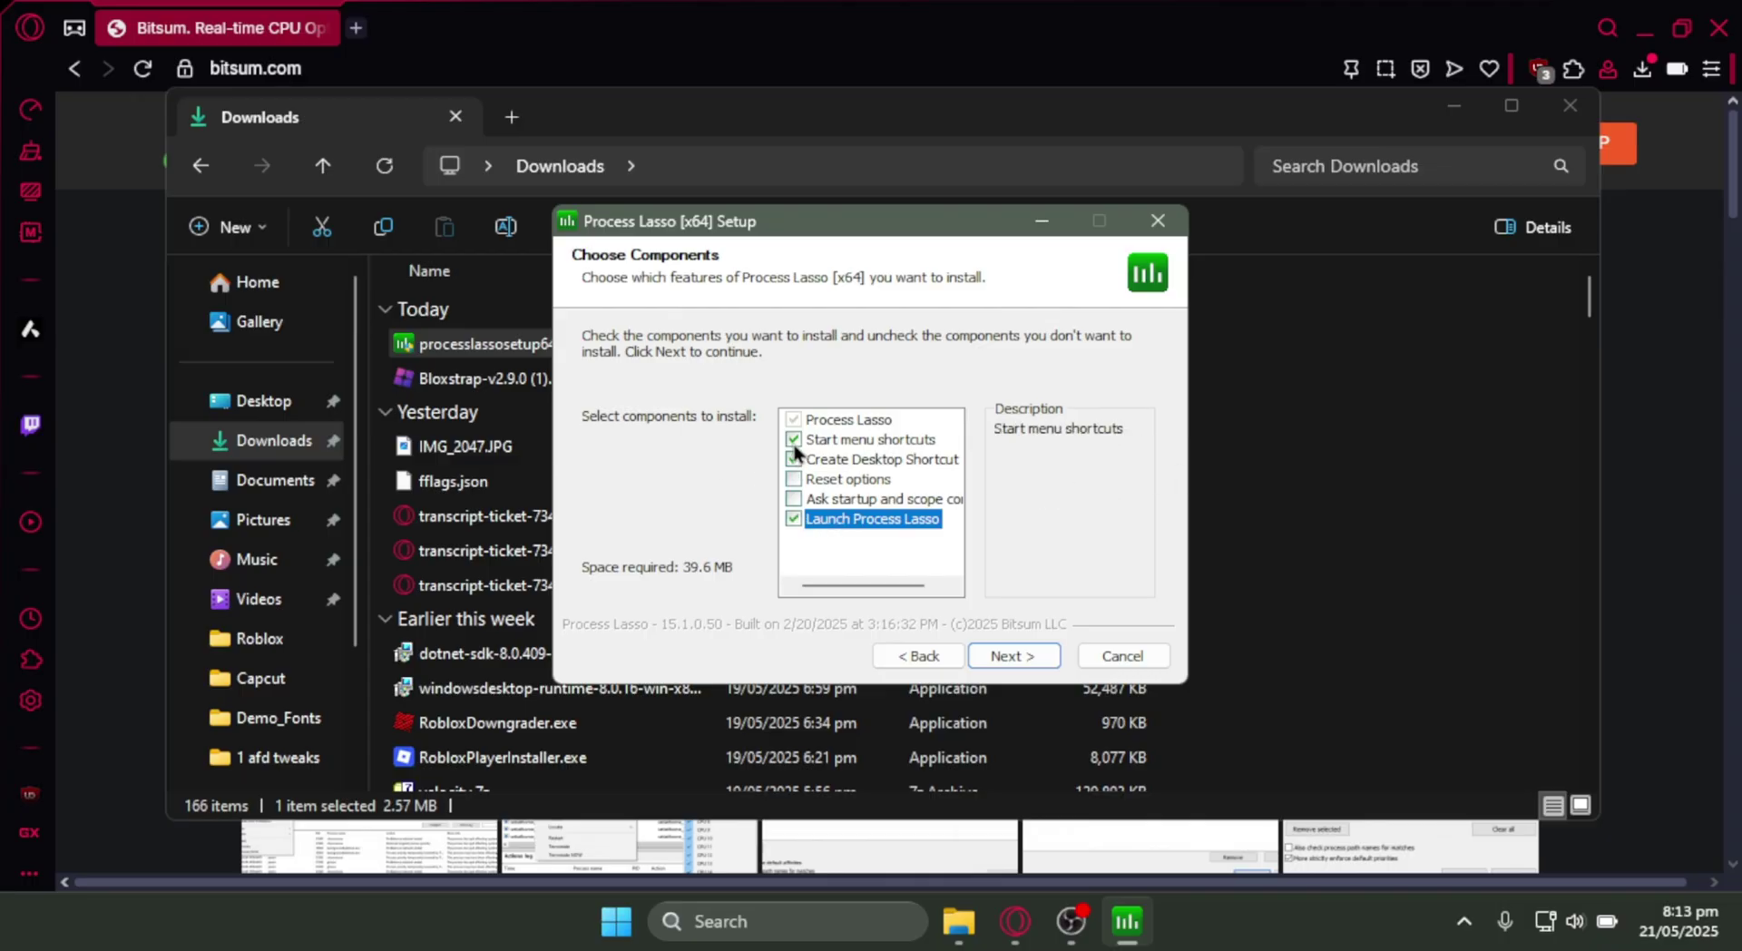
pyautogui.click(1031, 658)
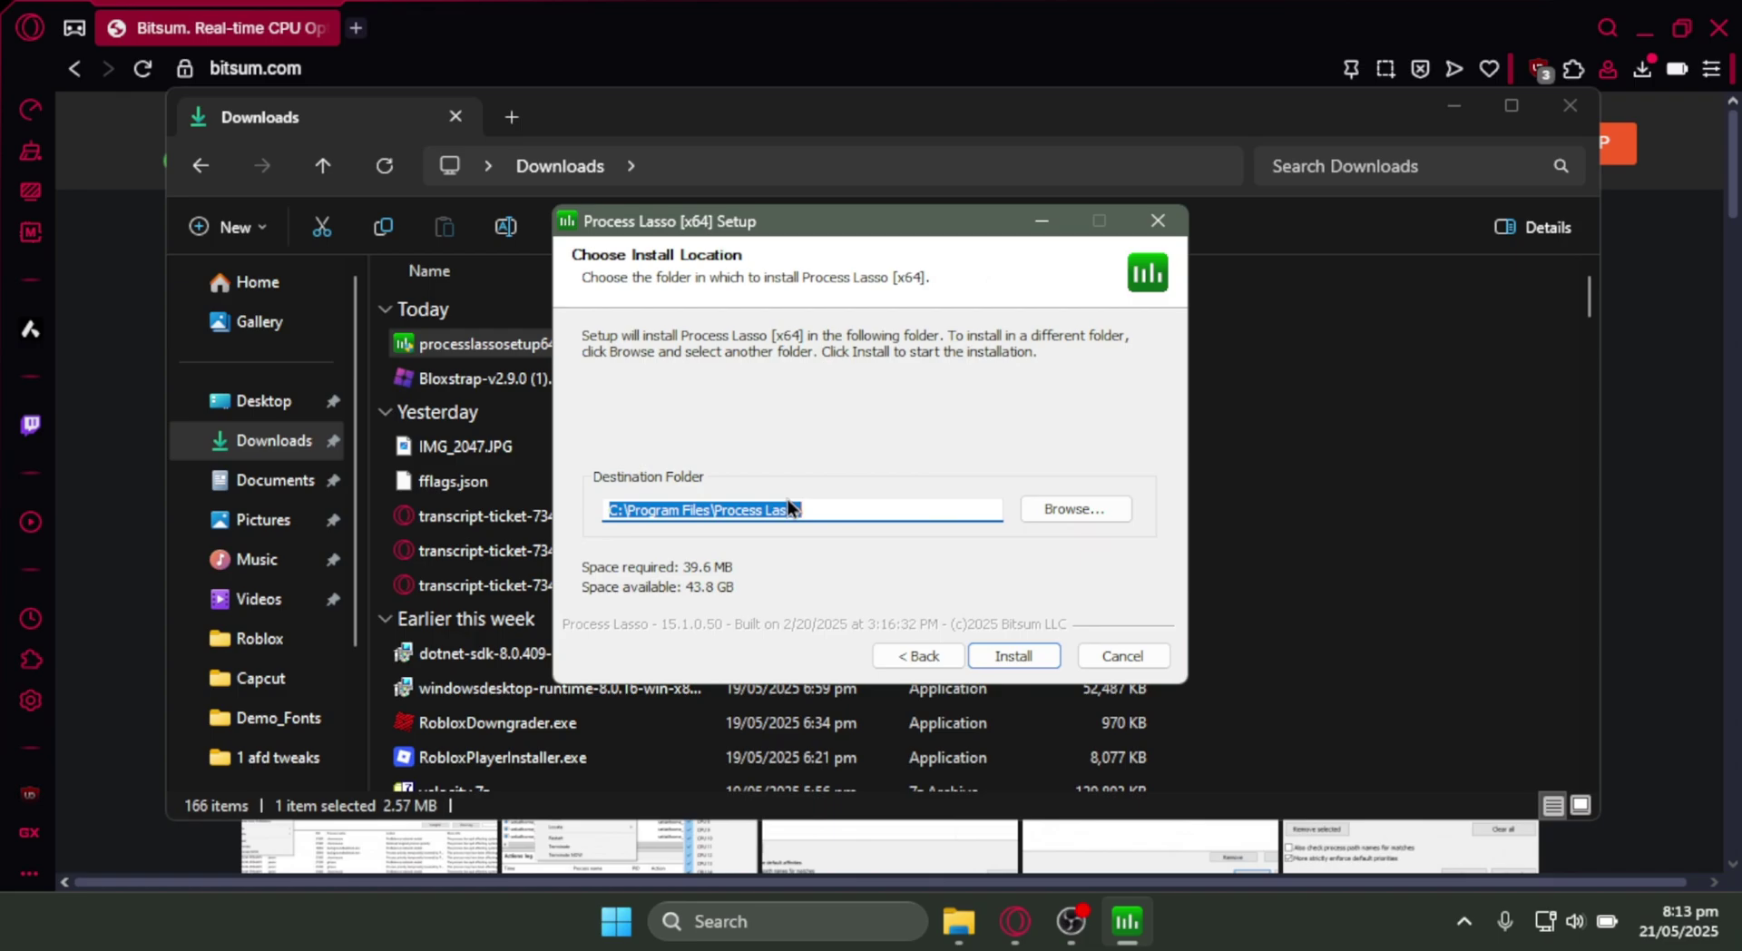
pyautogui.click(1014, 661)
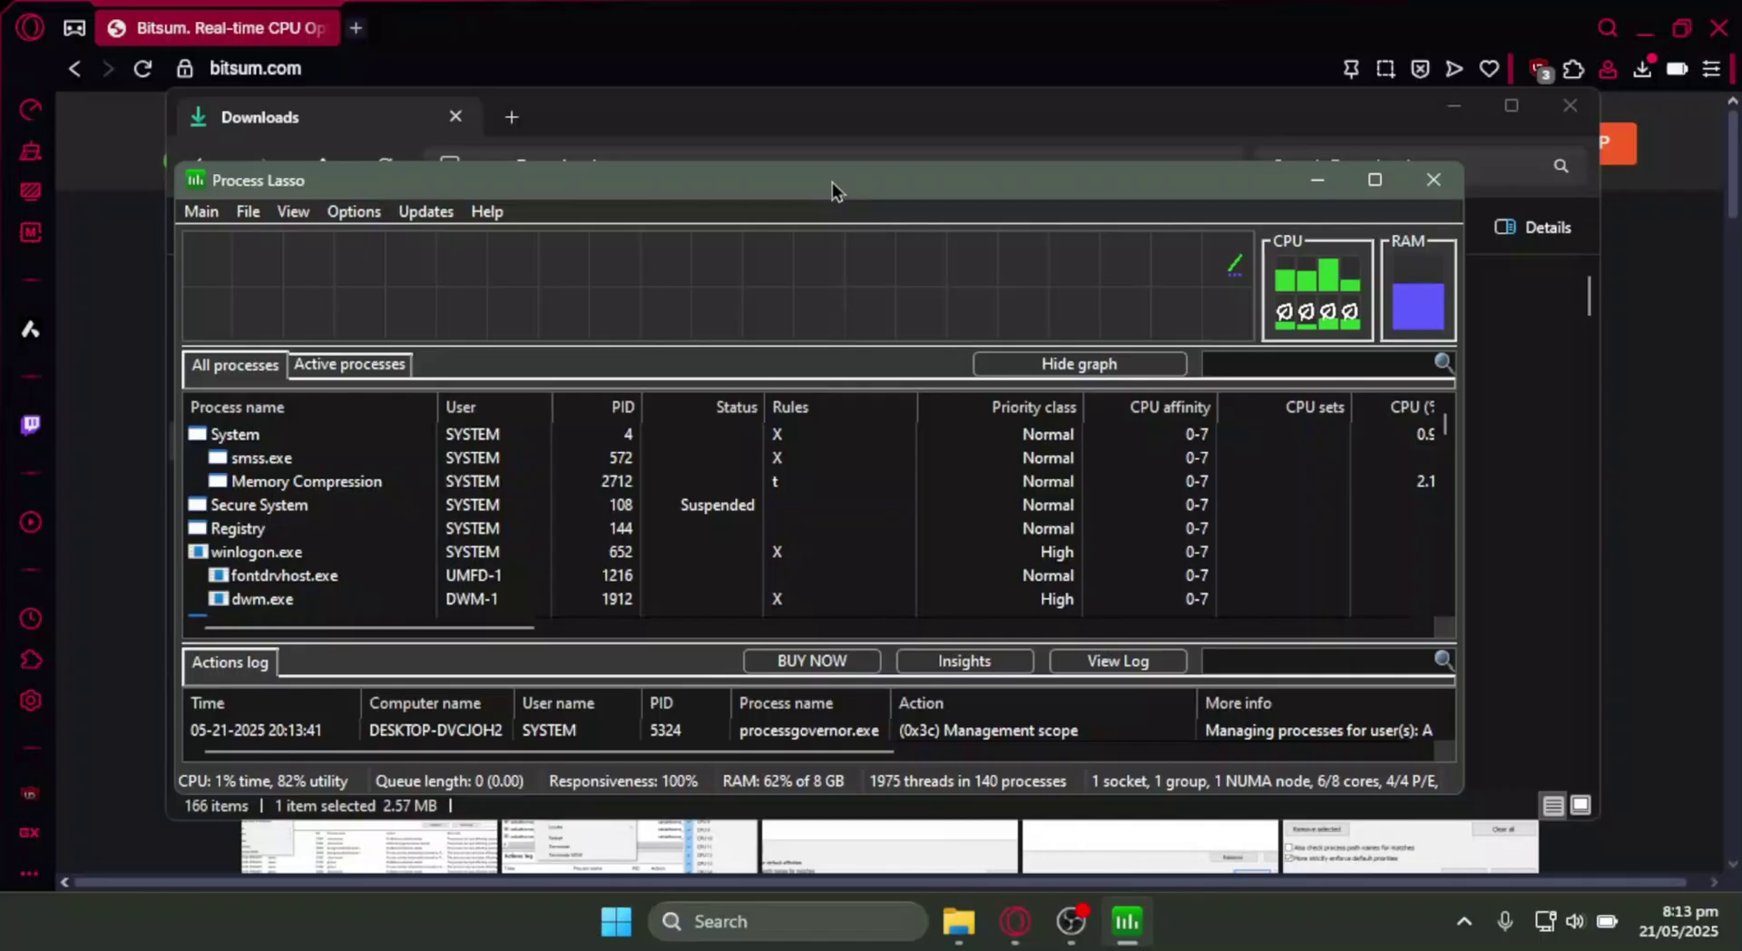
# Close the Downloads folder and Opera GX, leaving the Process Lasso window in view.
pyautogui.moveTo(831, 182)
pyautogui.mouseDown()
pyautogui.moveTo(889, 89)
pyautogui.moveTo(903, 107)
pyautogui.mouseUp()
pyautogui.click(1569, 106)
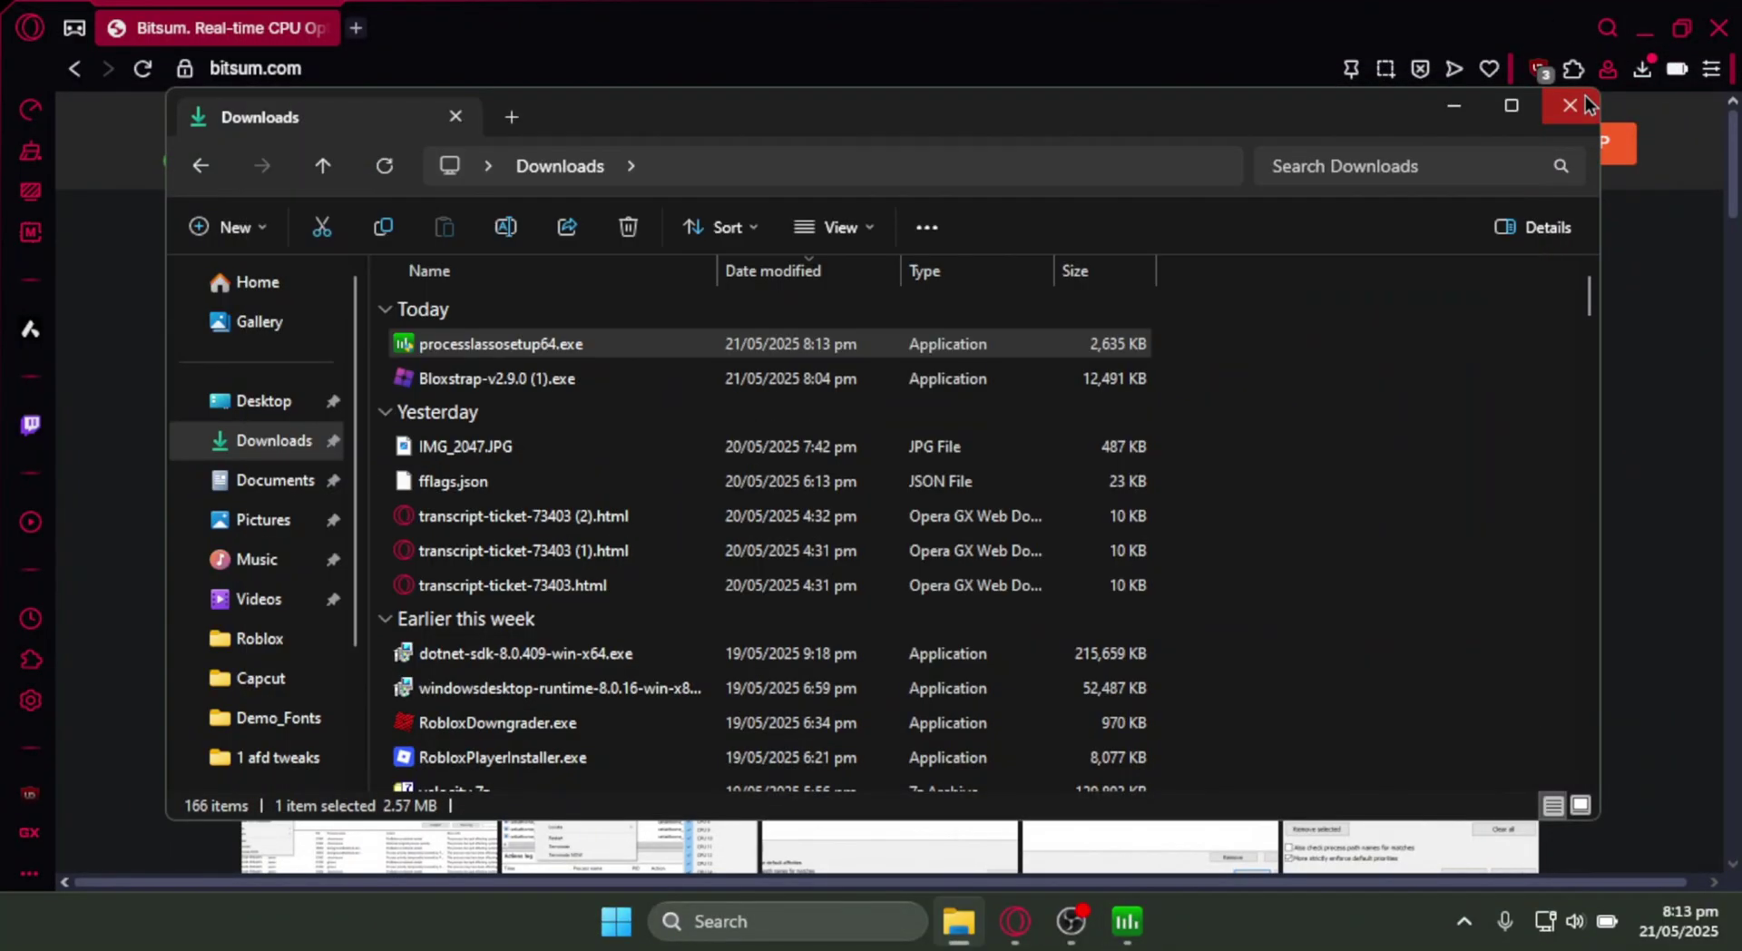
pyautogui.click(1718, 27)
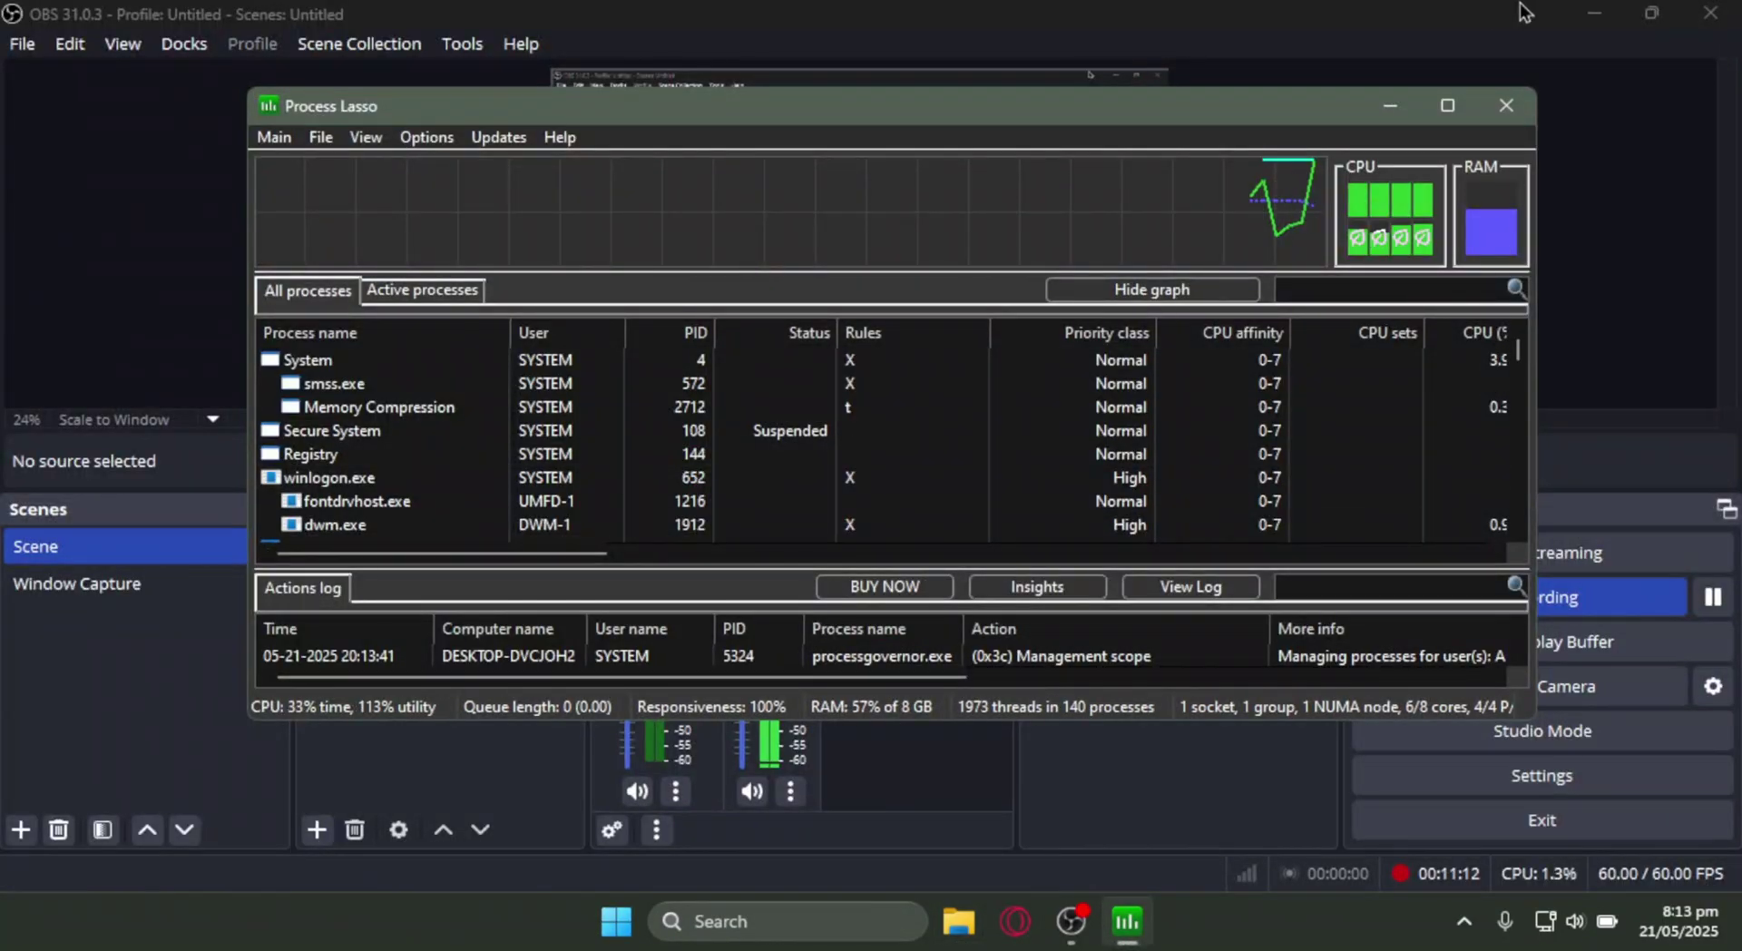
pyautogui.click(1593, 12)
pyautogui.moveTo(1032, 100)
pyautogui.mouseDown()
pyautogui.moveTo(1021, 82)
pyautogui.moveTo(992, 156)
pyautogui.moveTo(1112, 163)
pyautogui.moveTo(1061, 127)
pyautogui.moveTo(972, 155)
pyautogui.moveTo(952, 109)
pyautogui.moveTo(987, 157)
pyautogui.mouseUp()
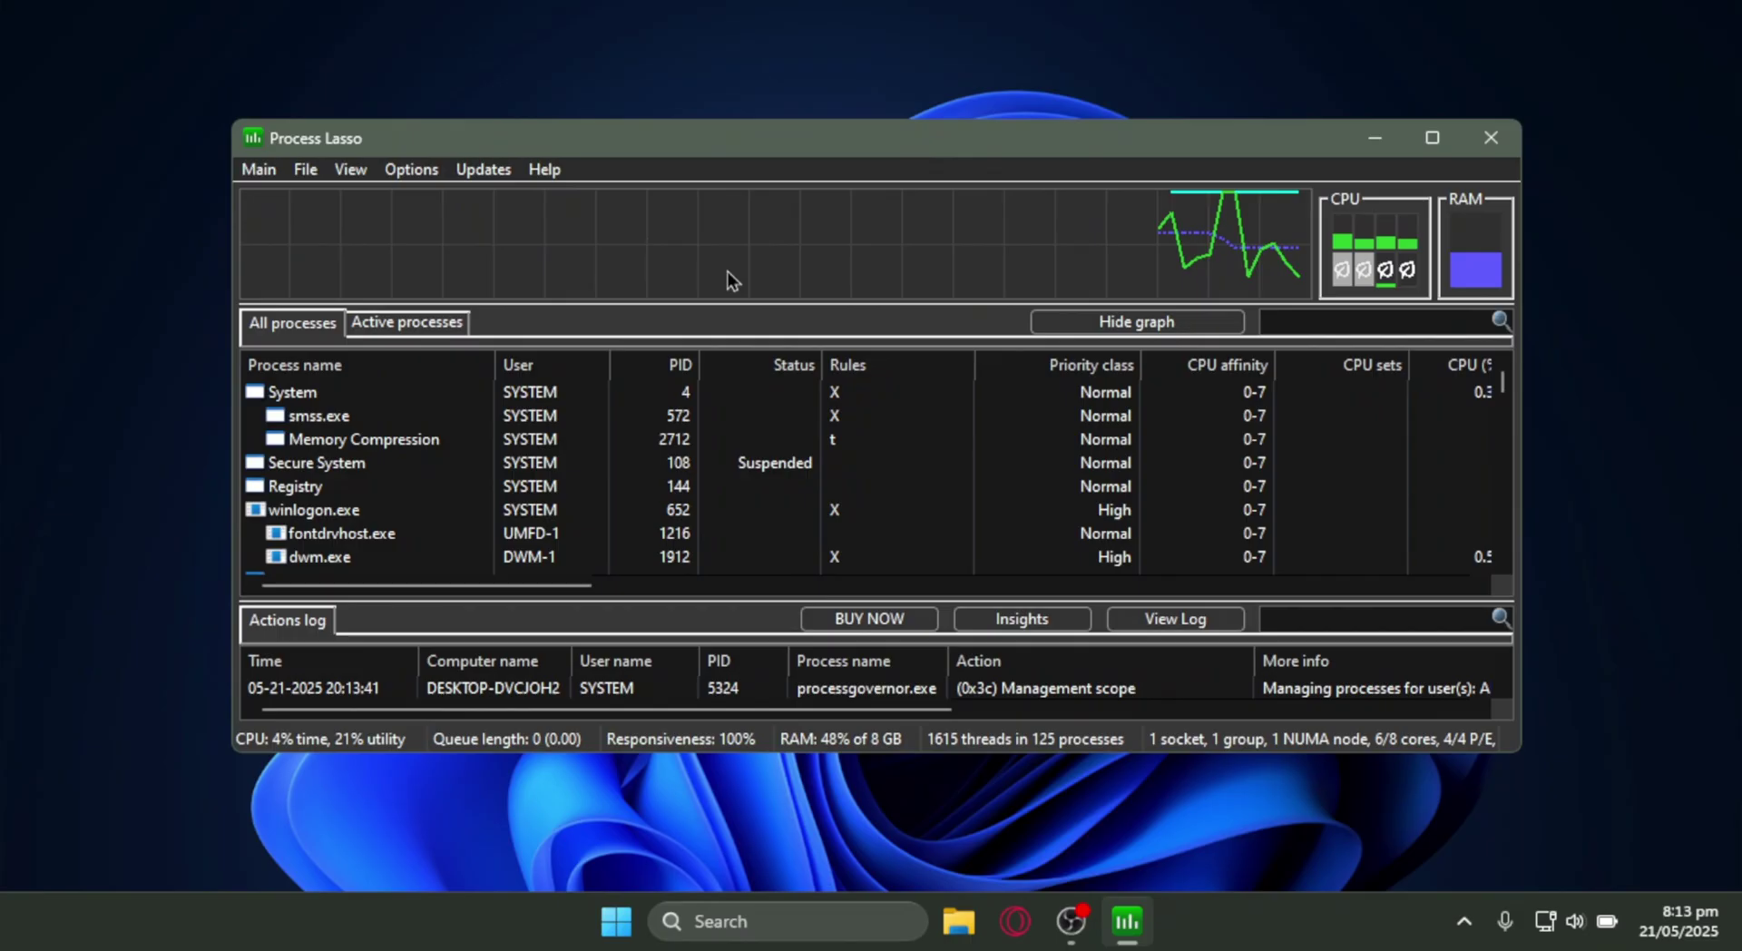
pyautogui.scroll(-5, 567, 526)
pyautogui.scroll(5, 563, 545)
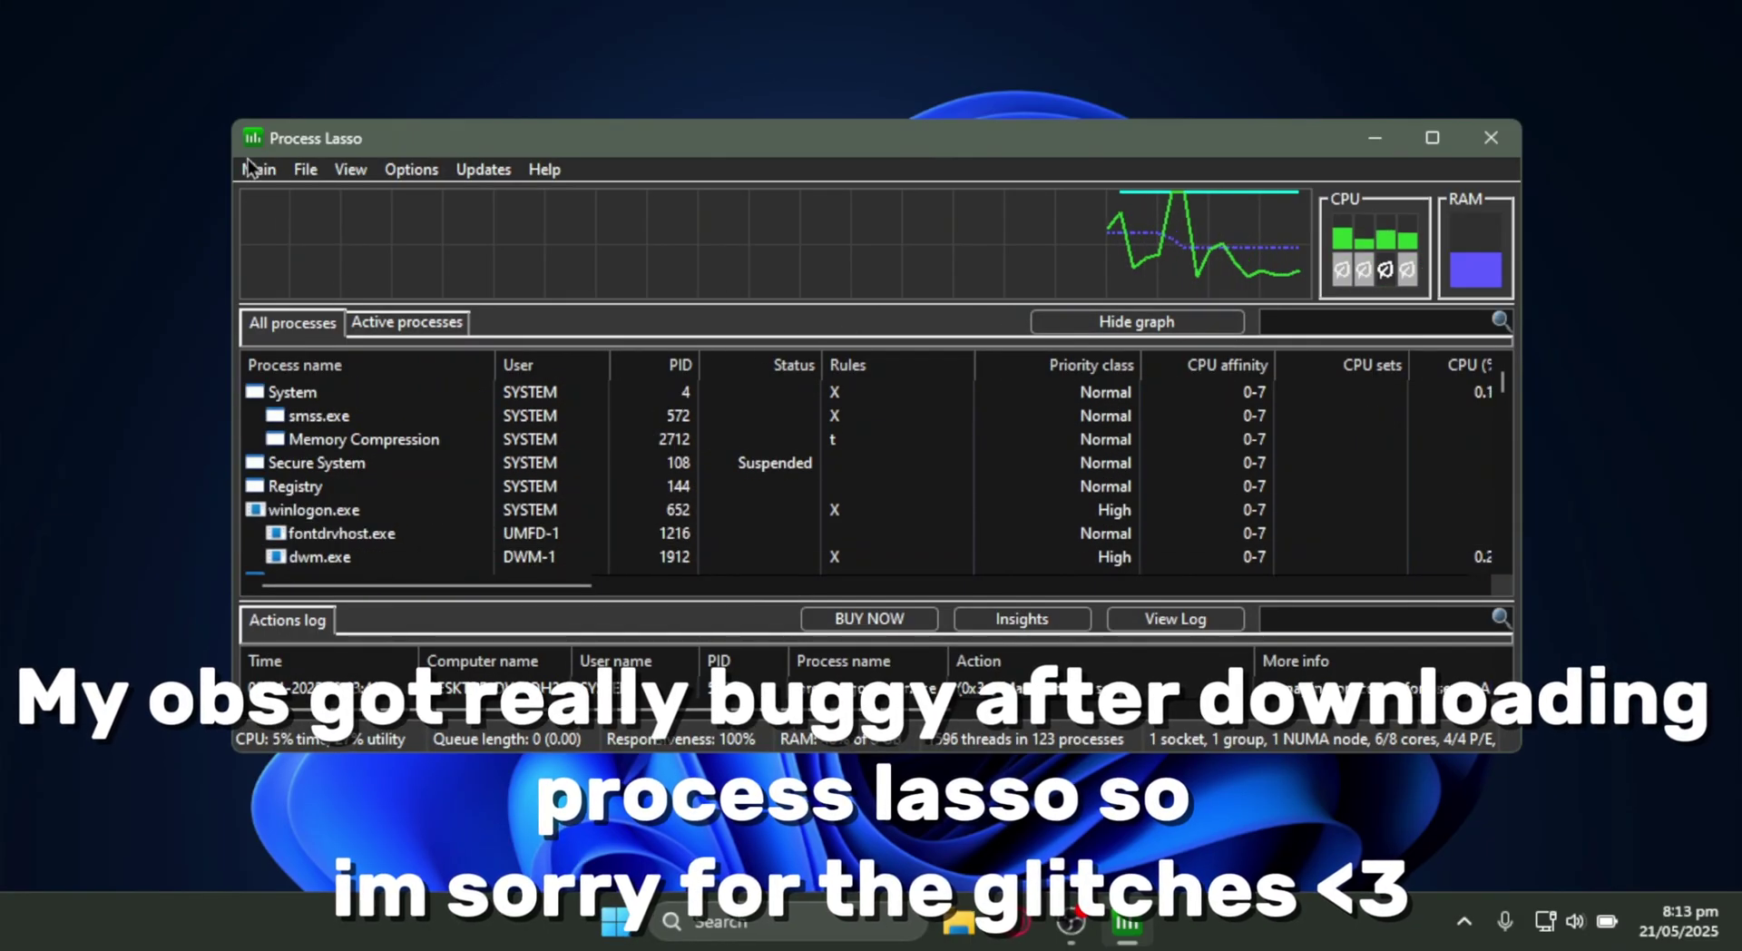
pyautogui.click(308, 168)
pyautogui.click(318, 165)
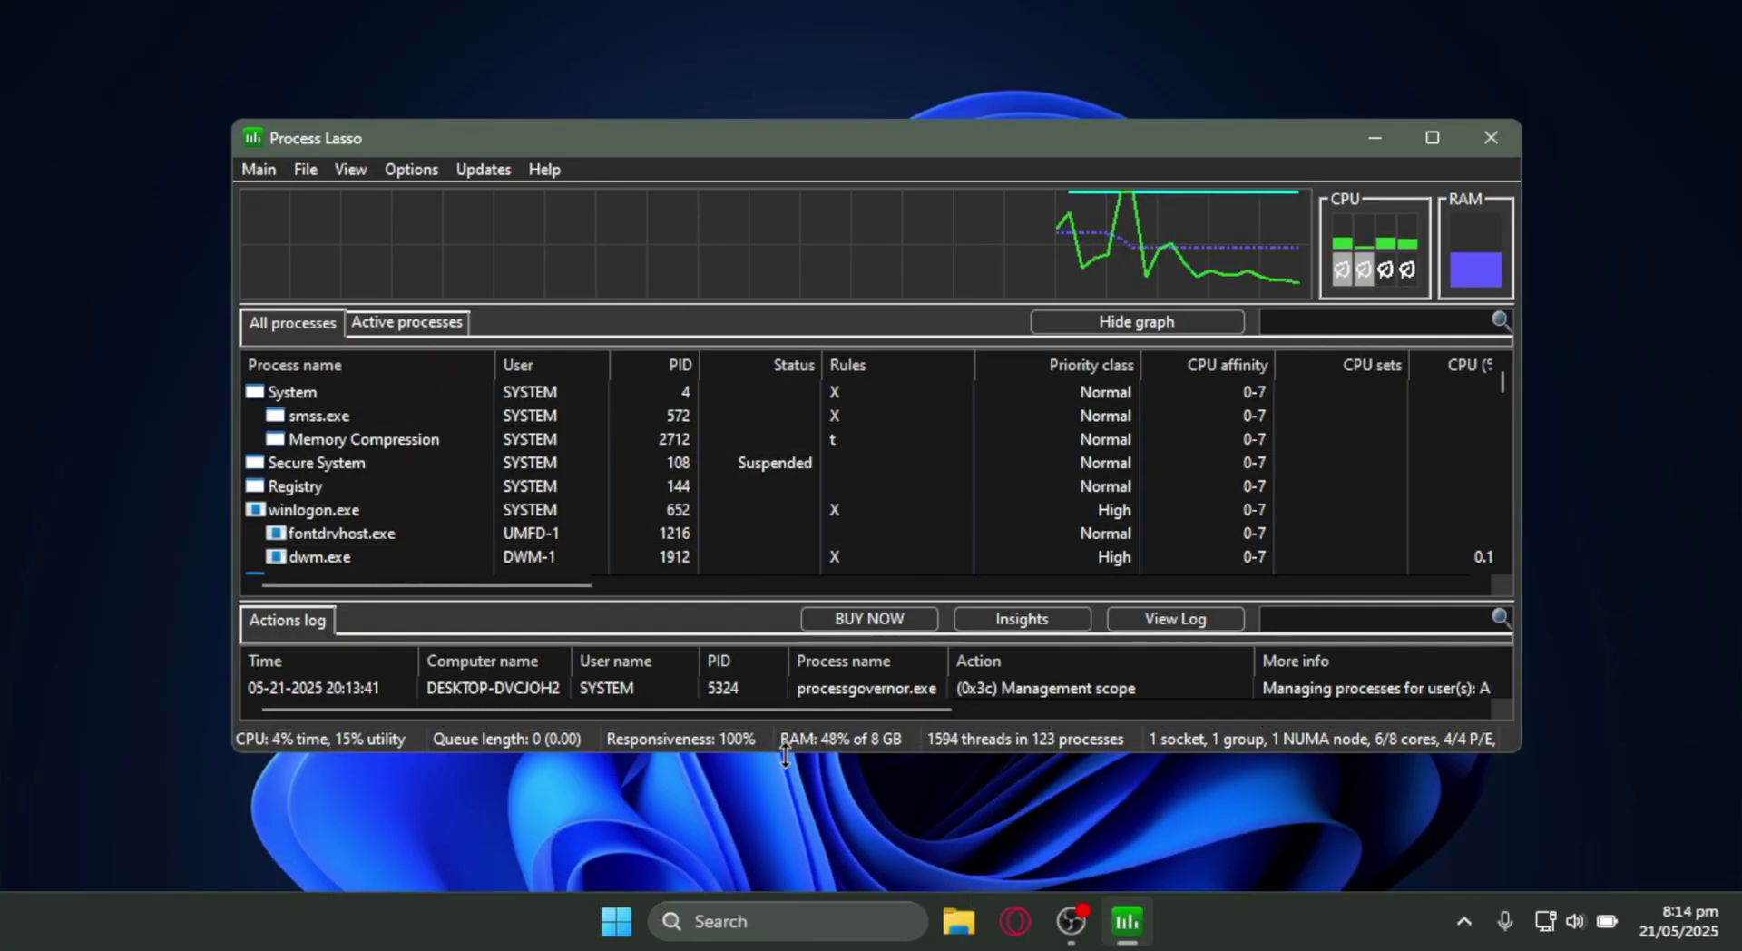
pyautogui.click(820, 907)
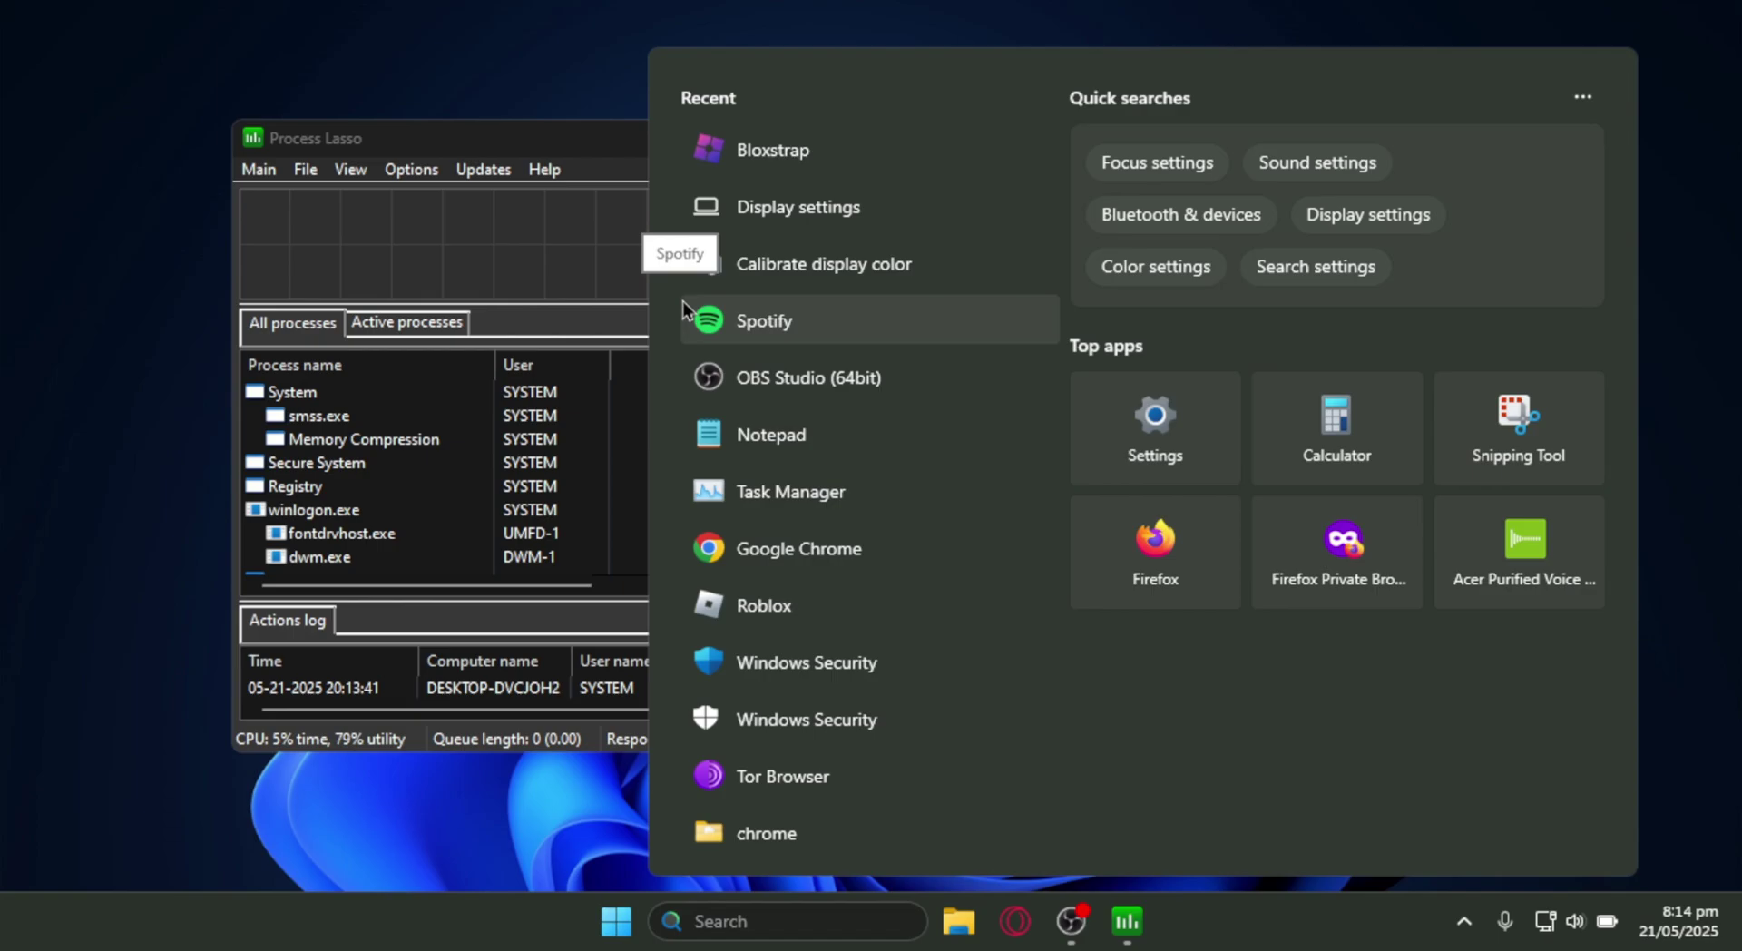
# Open Bloxstrap from Start search's recent items and launch Roblox.
pyautogui.click(563, 94)
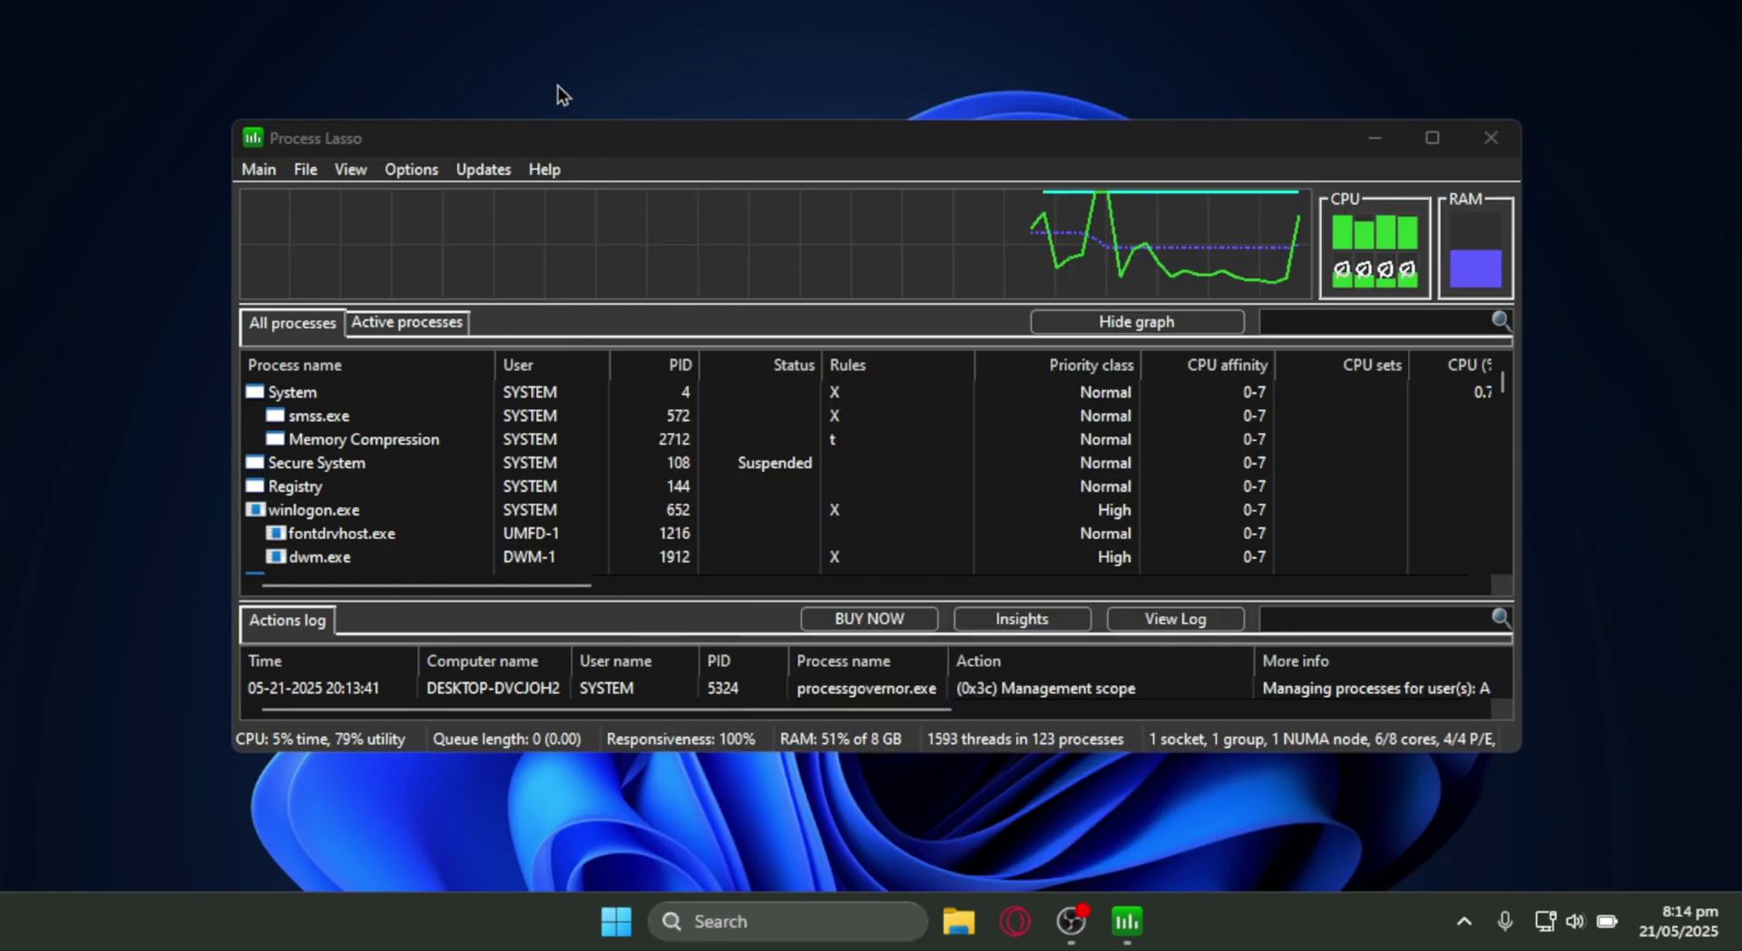
pyautogui.click(803, 916)
pyautogui.click(912, 159)
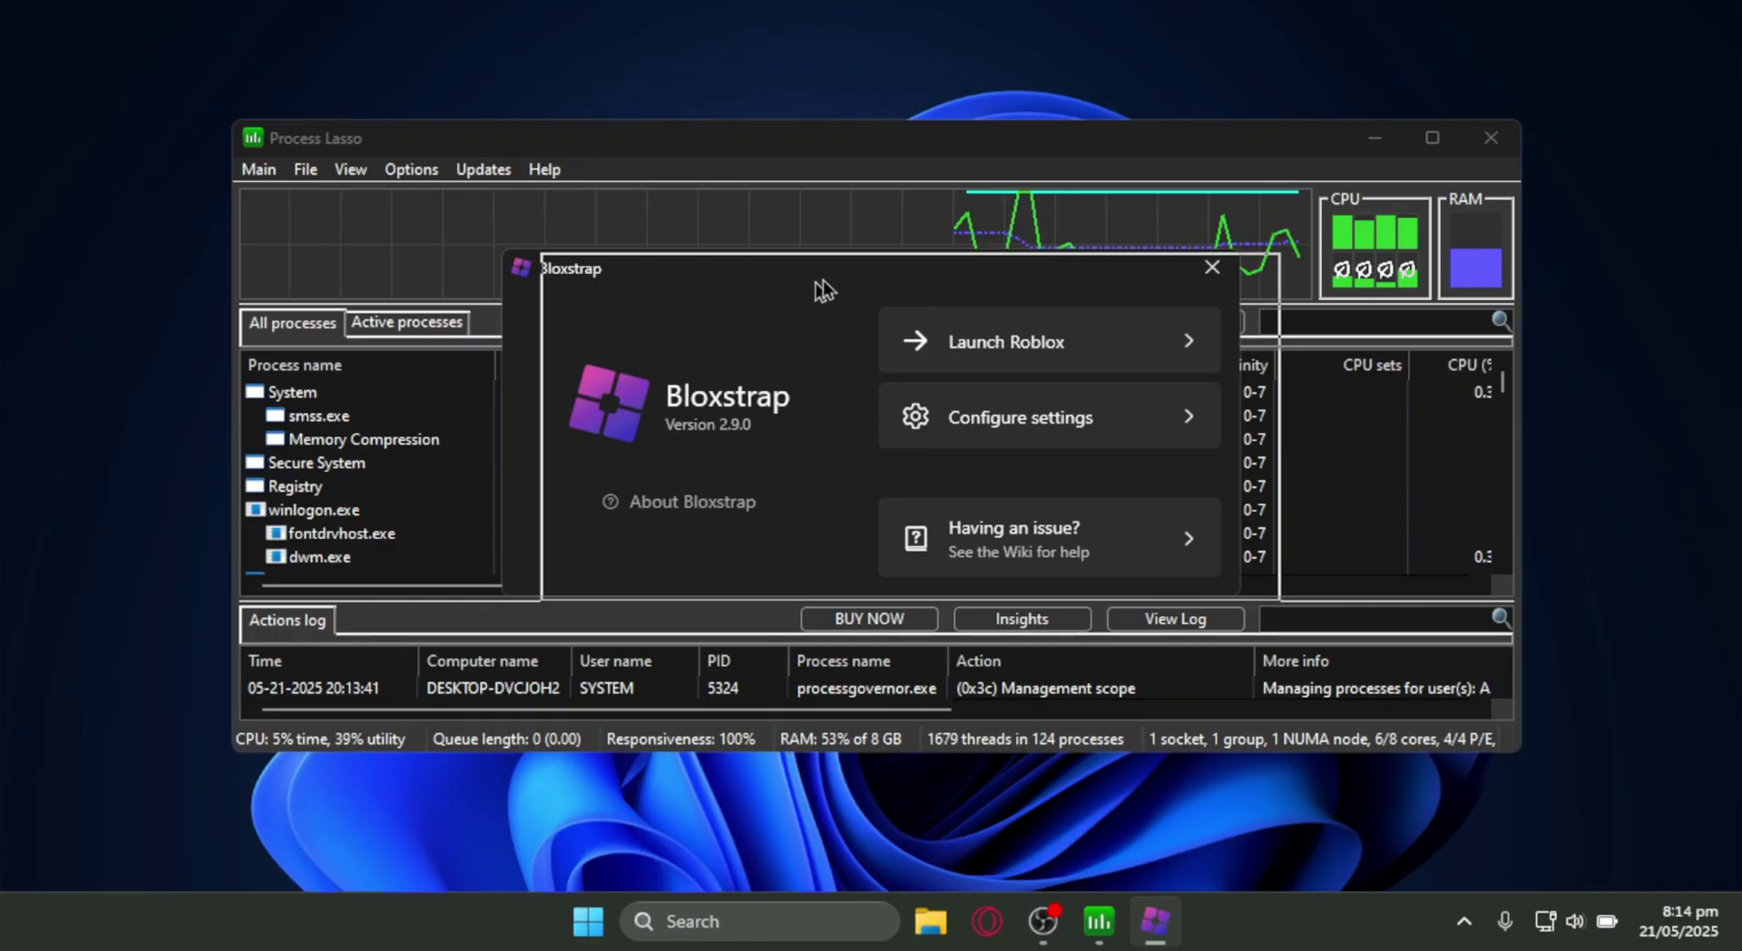
pyautogui.click(898, 337)
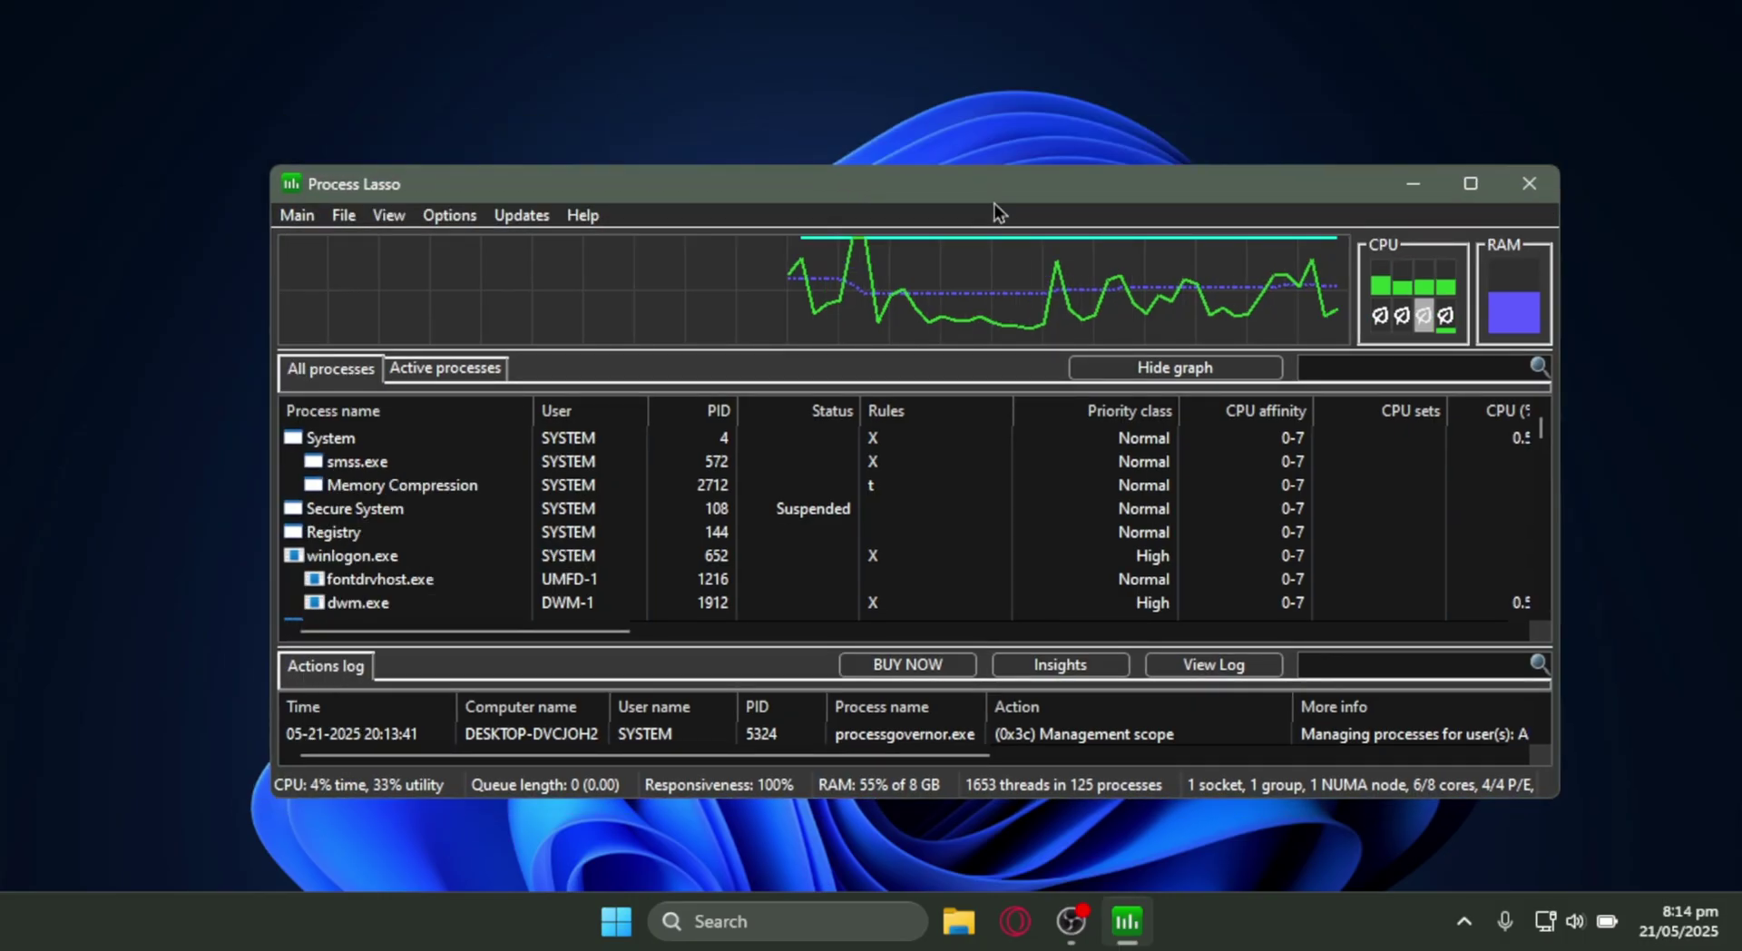
pyautogui.moveTo(971, 194); pyautogui.dragTo(965, 122)
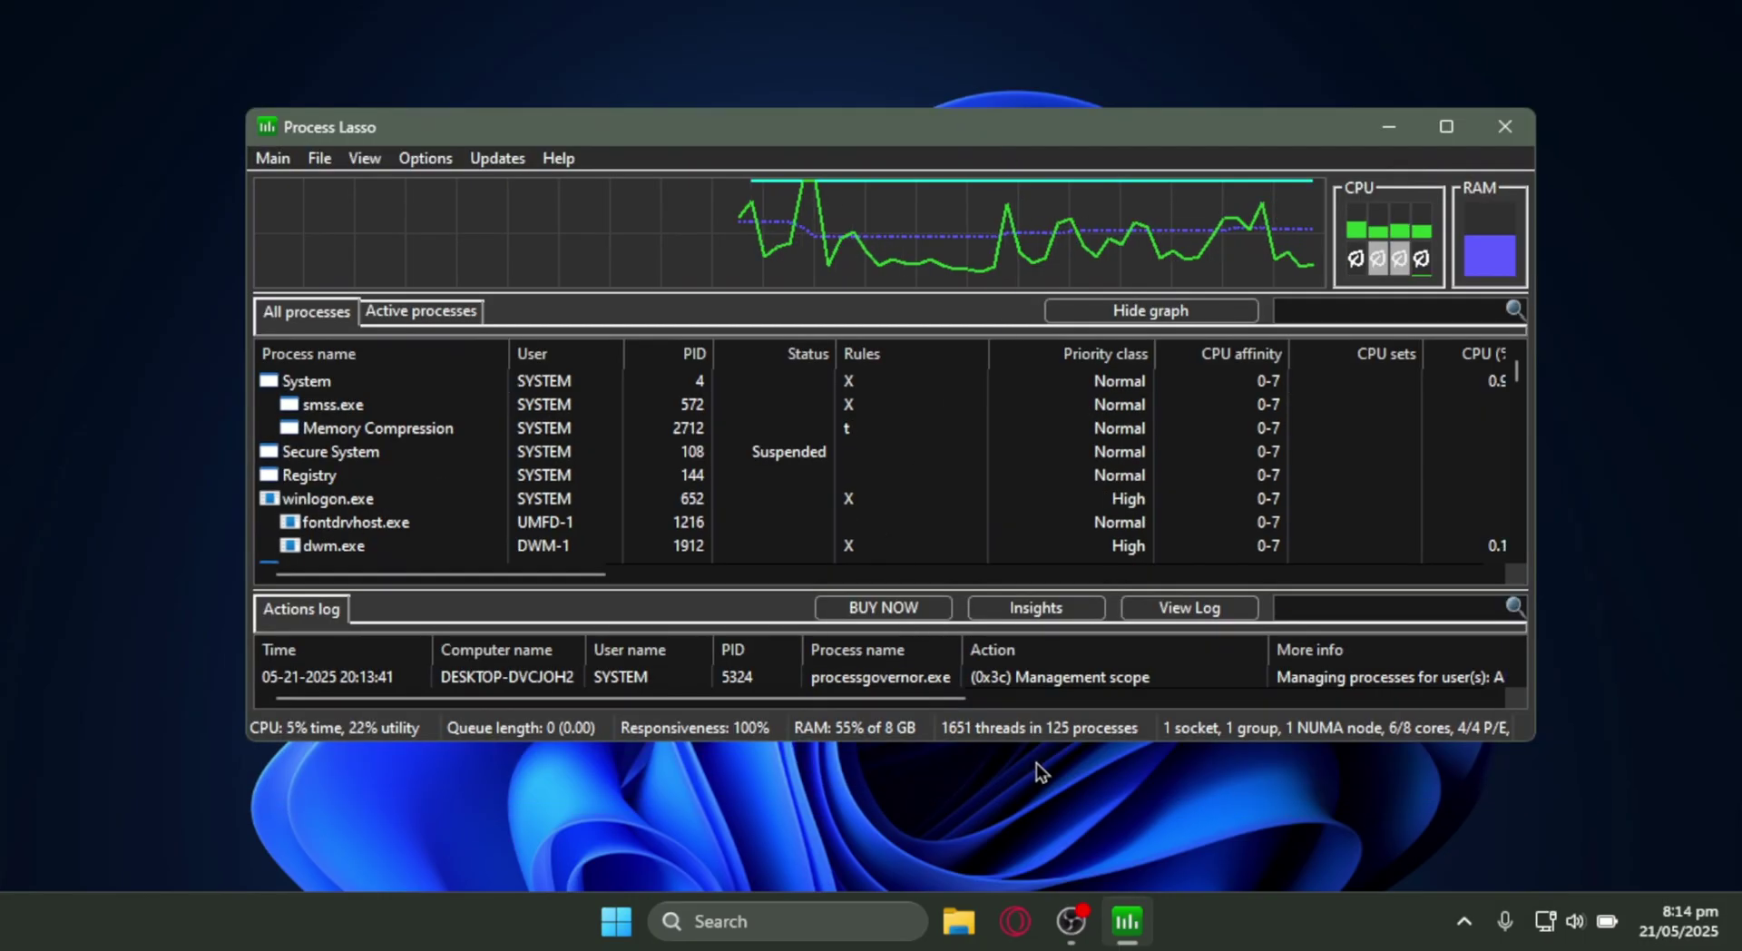
pyautogui.scroll(-5, 517, 444)
pyautogui.scroll(5, 556, 474)
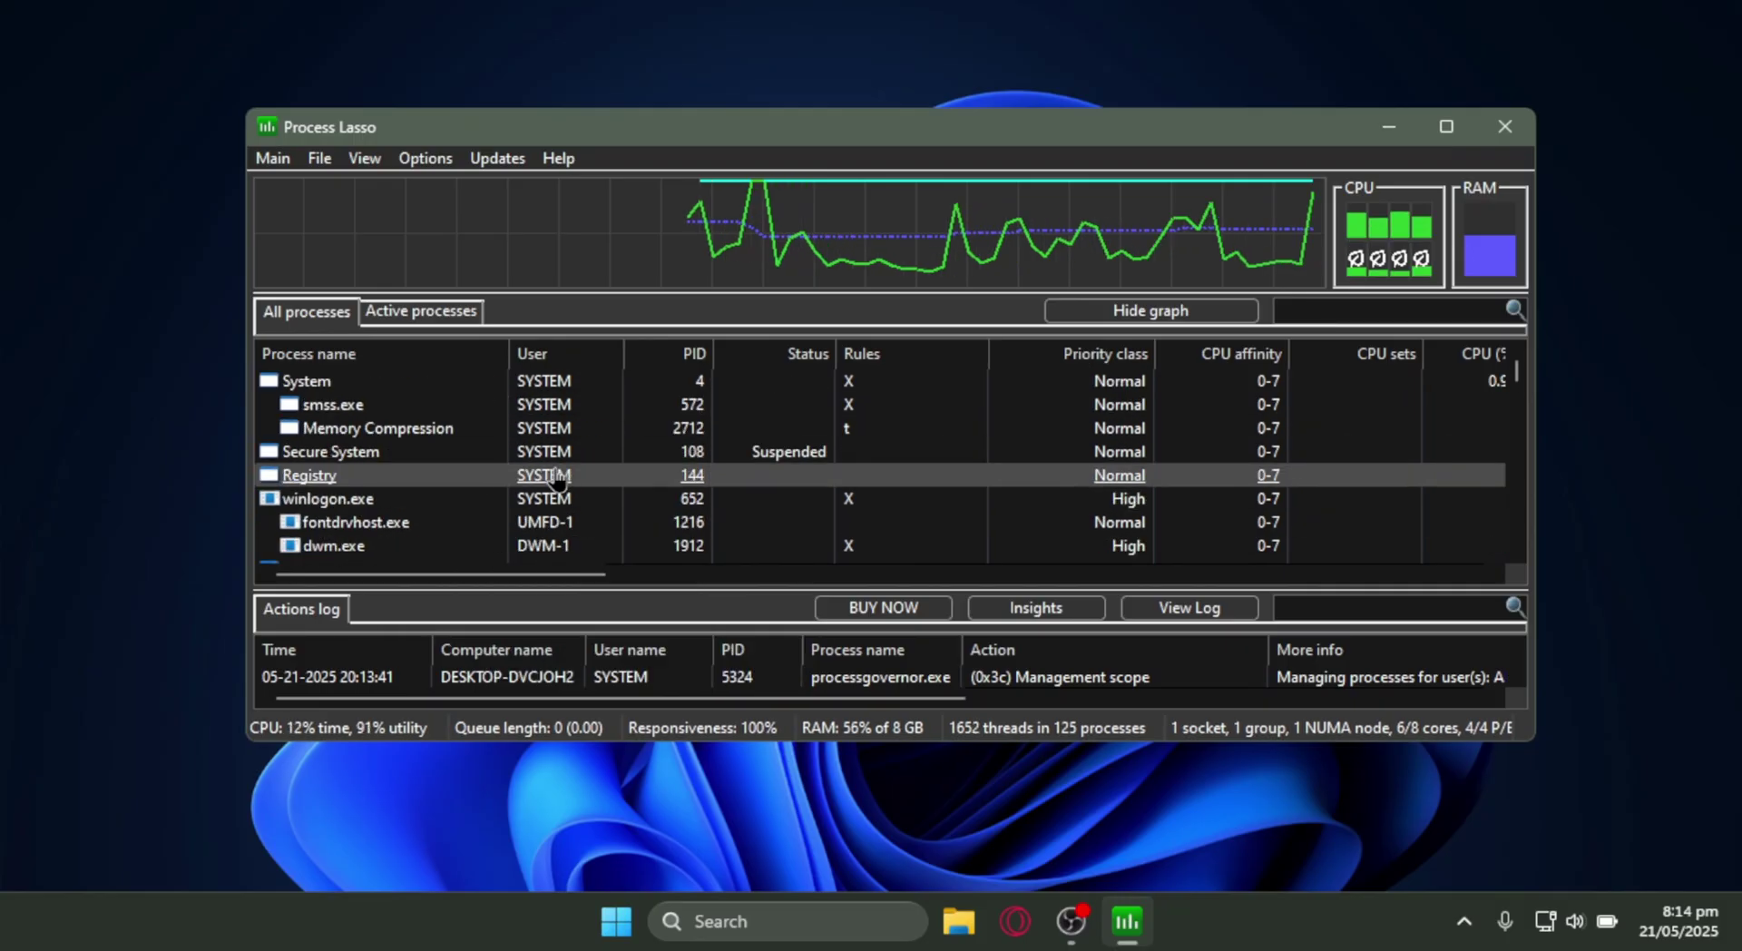
pyautogui.scroll(-10, 556, 478)
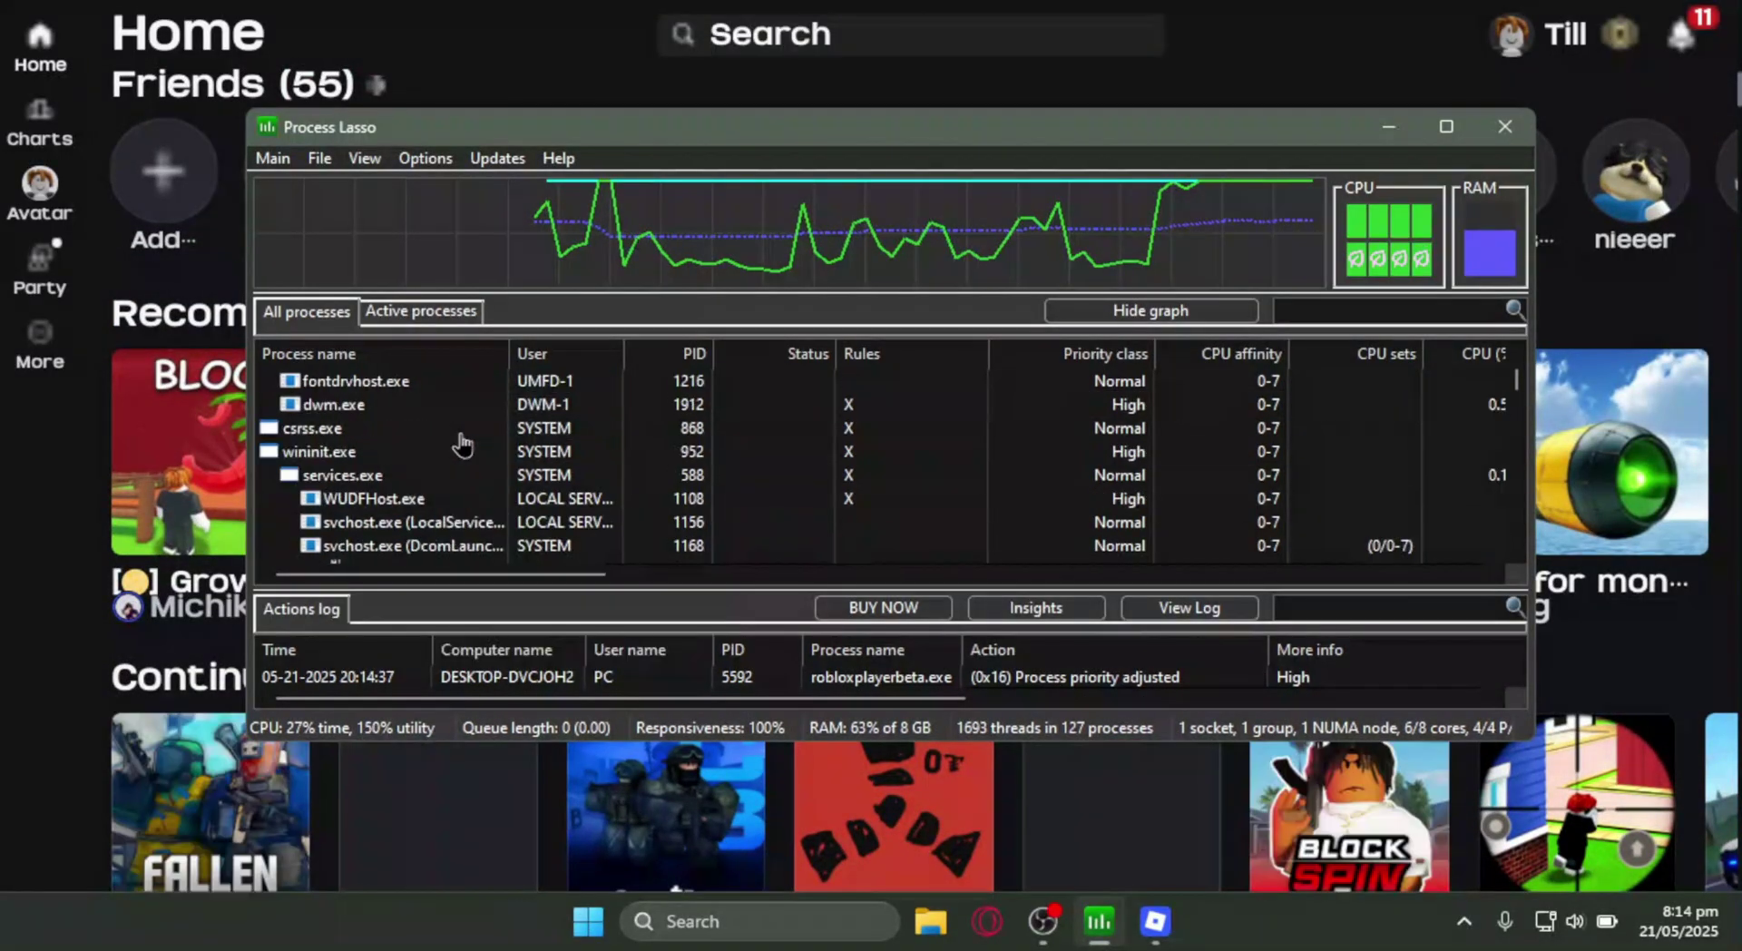
# Show only Active processes in Process Lasso and scroll to the Roblox entries.
pyautogui.scroll(3, 463, 445)
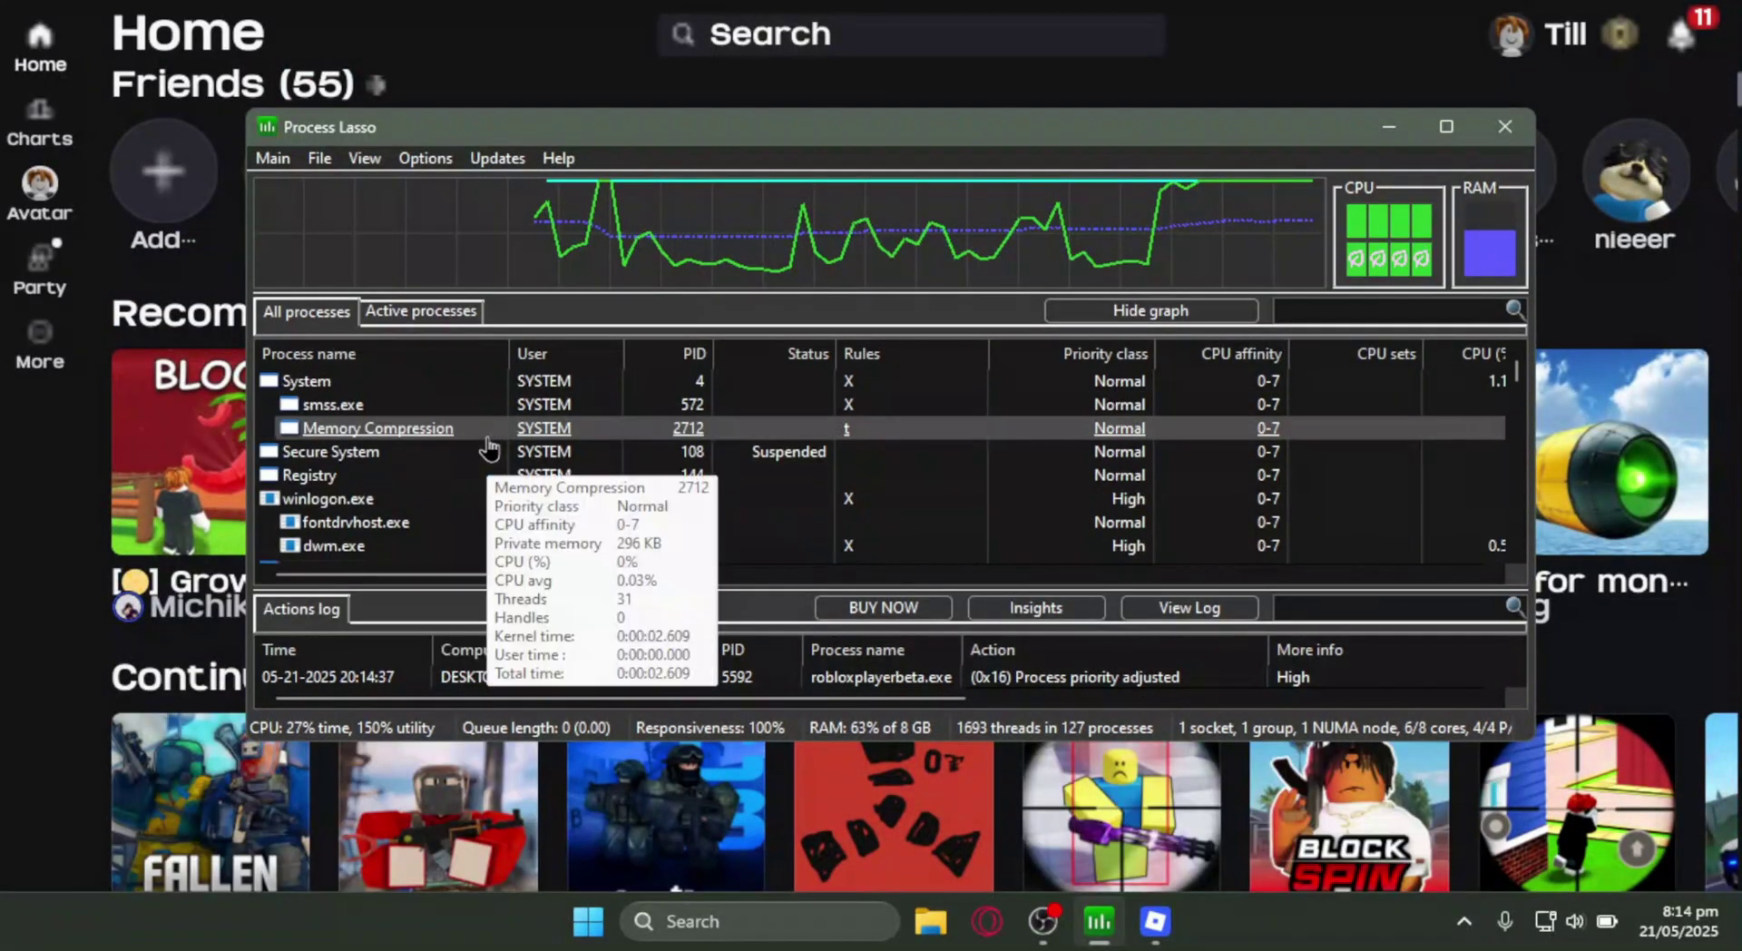
pyautogui.click(1405, 133)
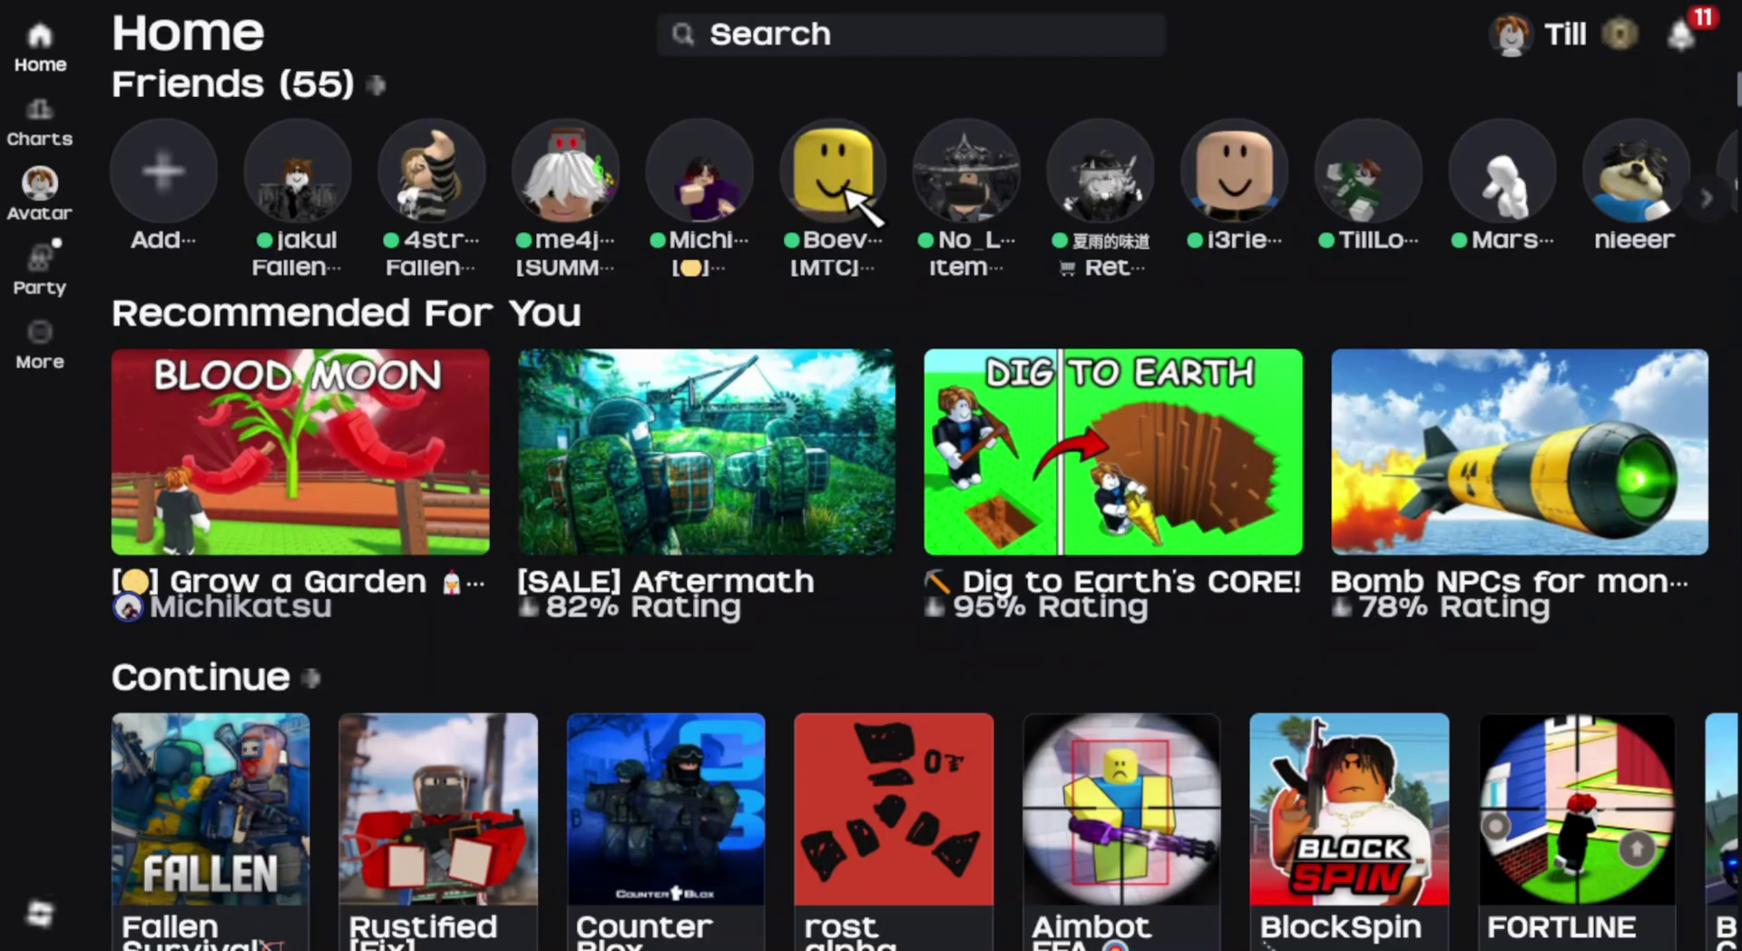
pyautogui.hotkey('alt', 'Tab')
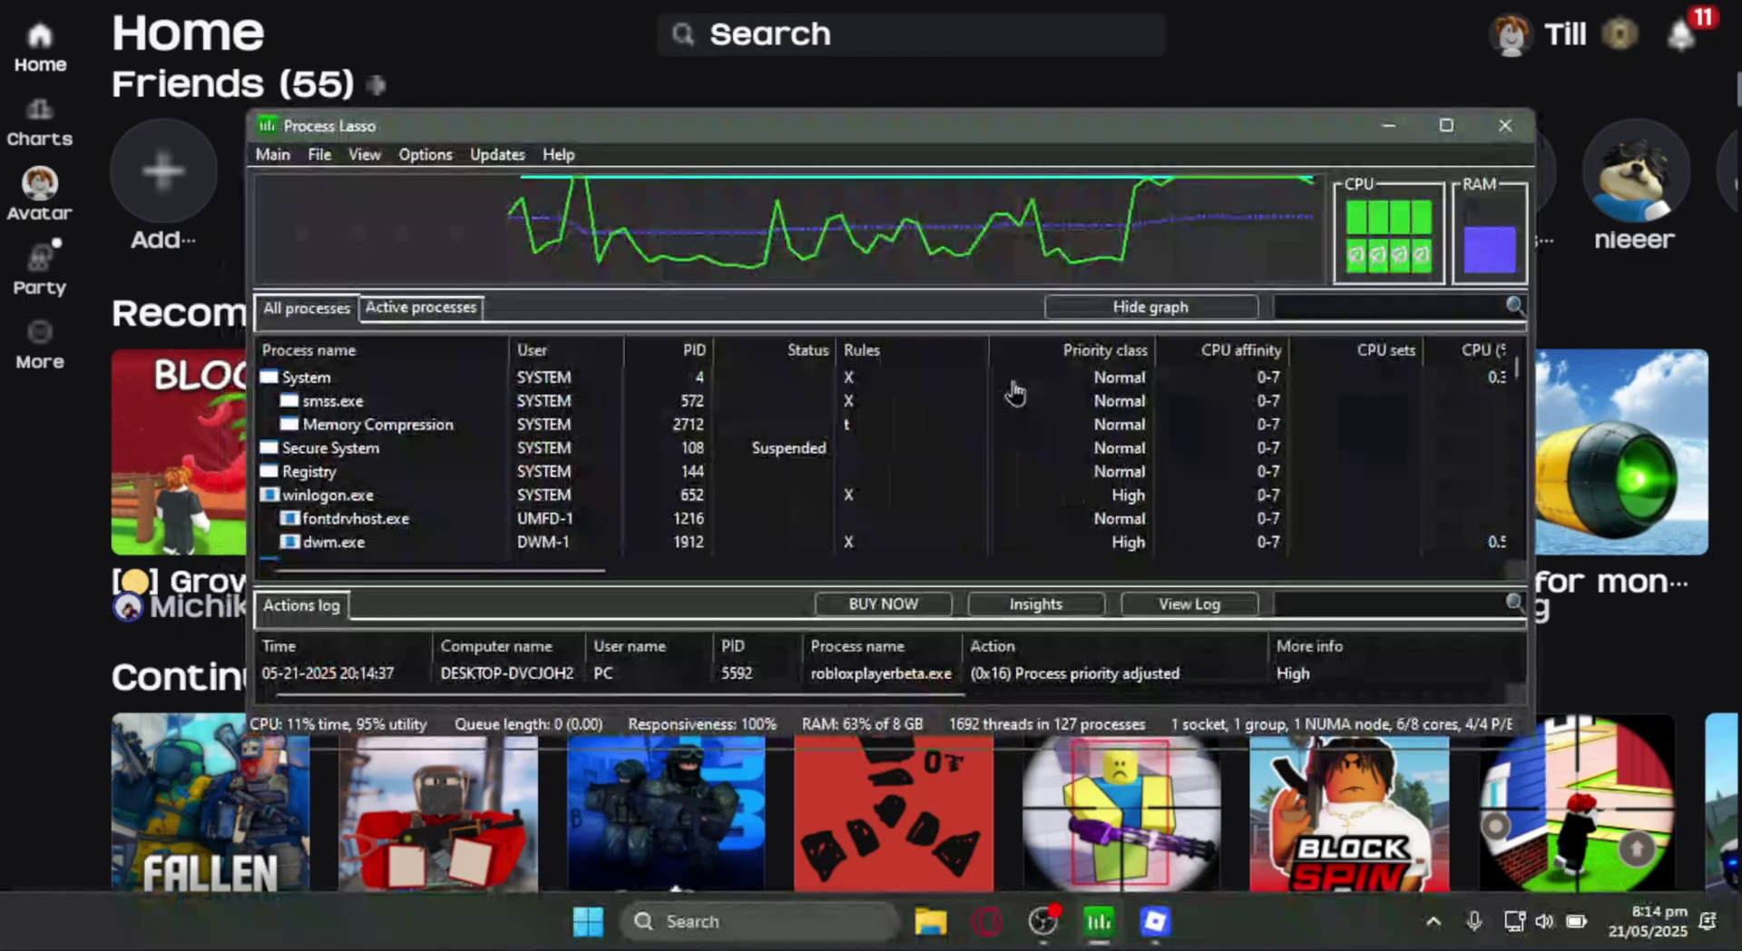
pyautogui.scroll(-15, 284, 467)
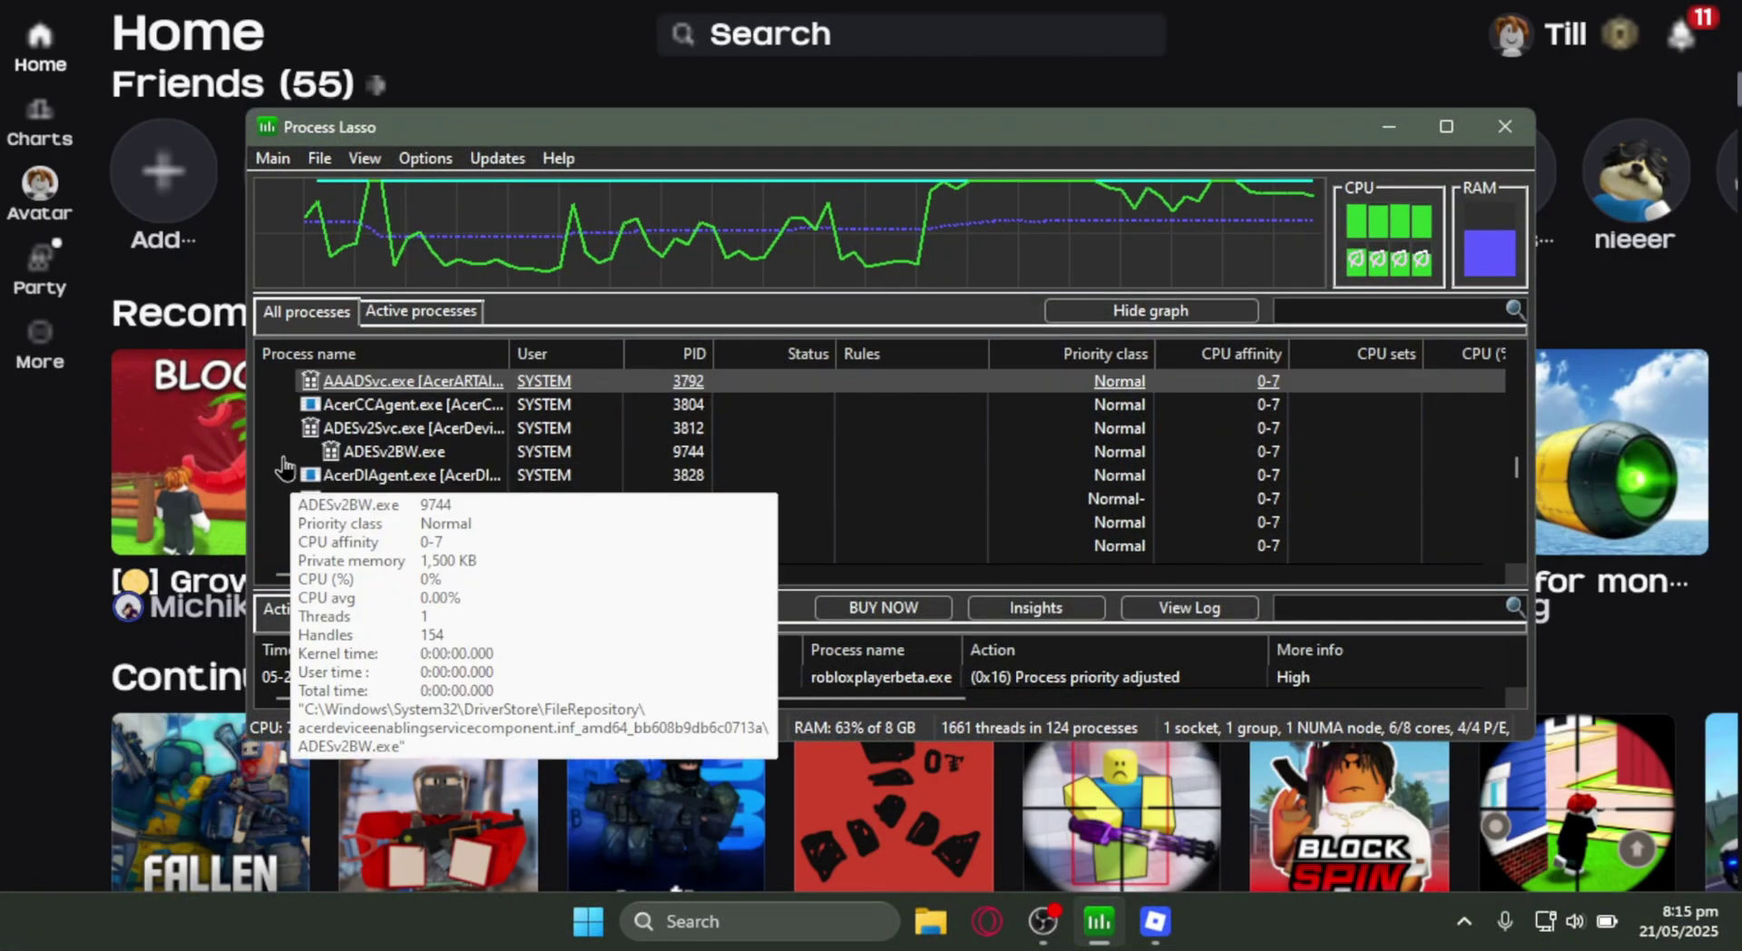
pyautogui.scroll(-10, 284, 462)
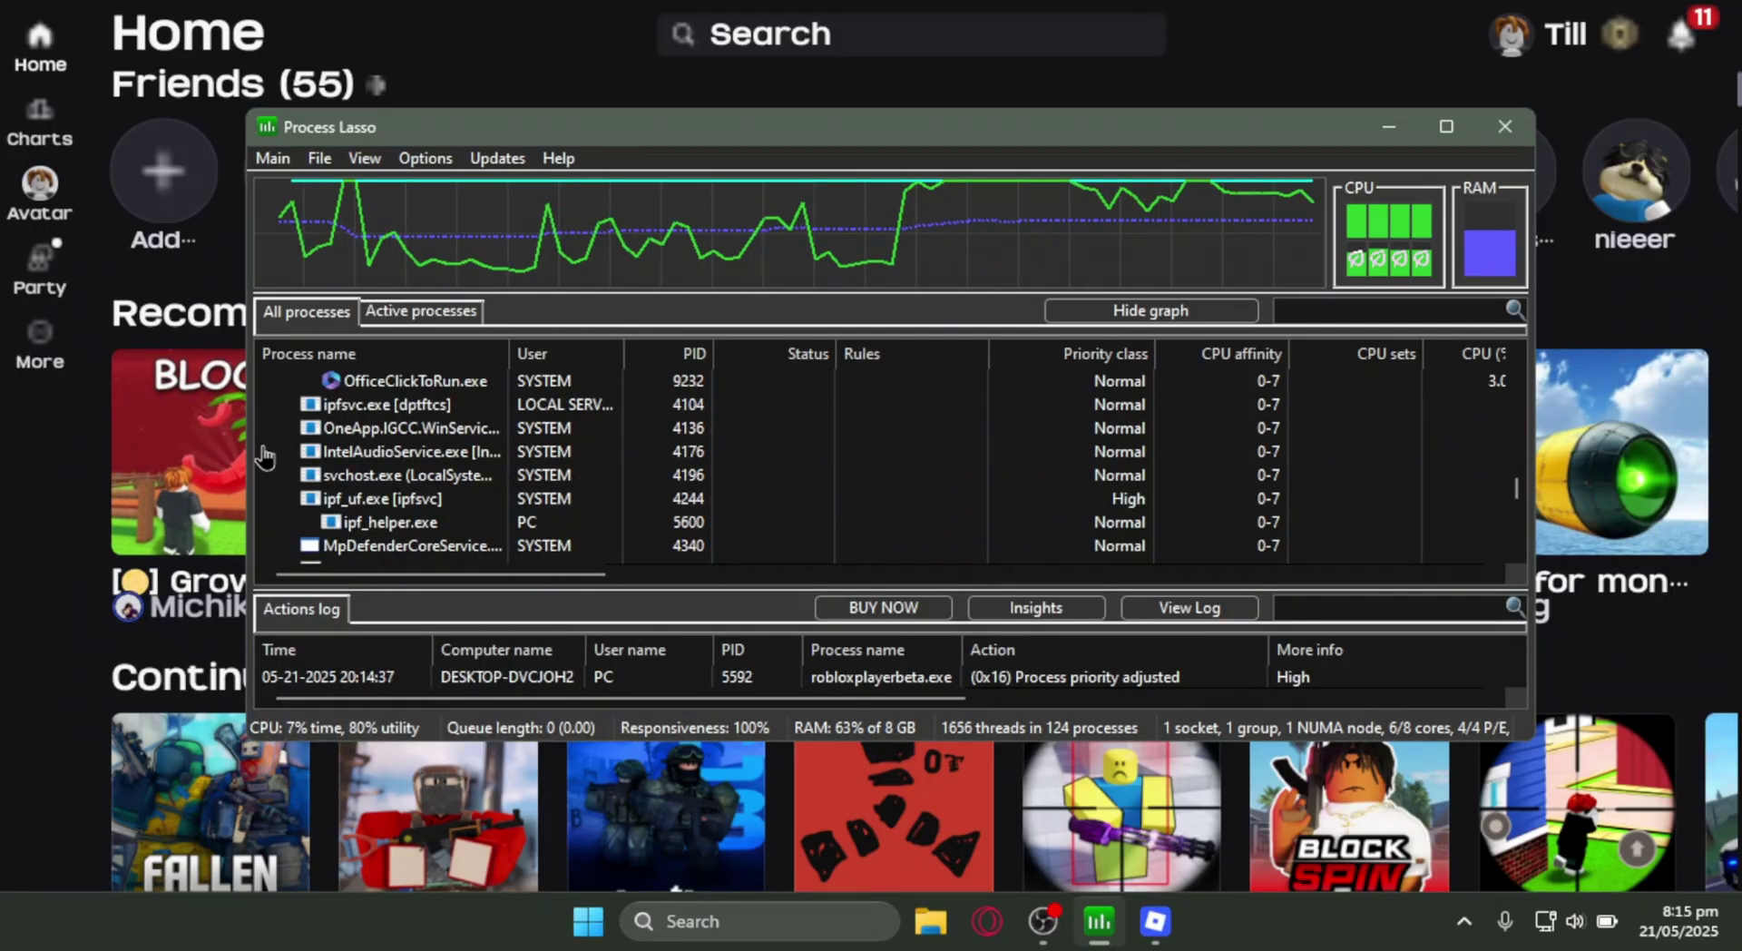
pyautogui.click(421, 311)
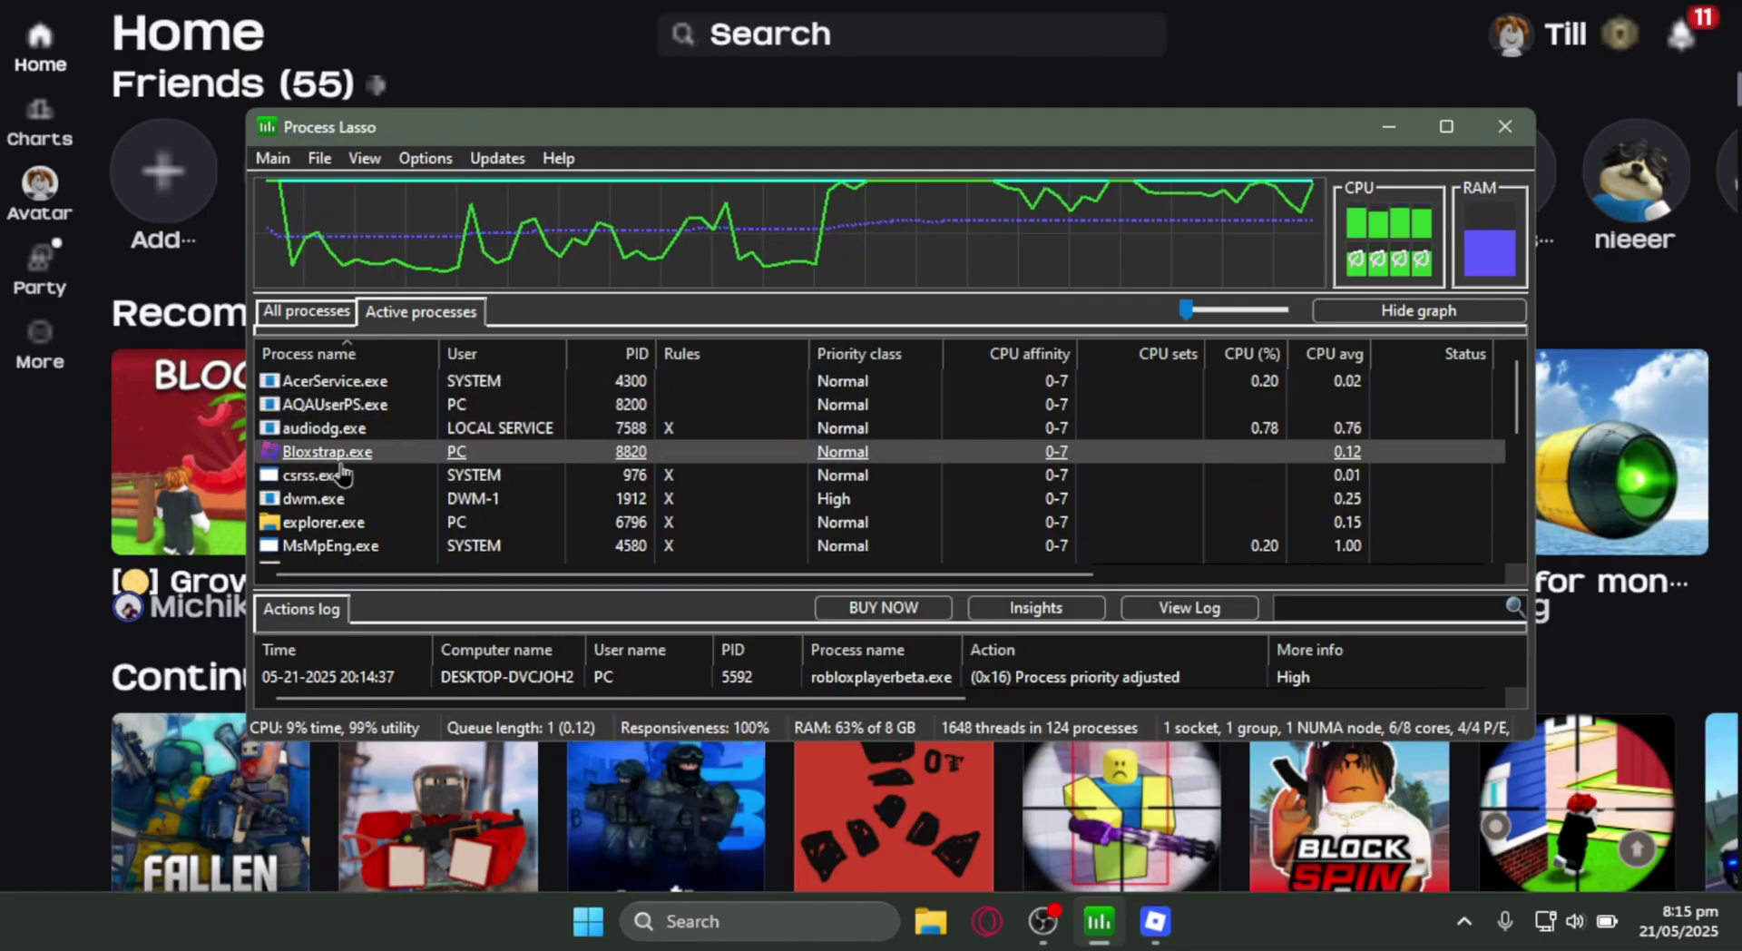
pyautogui.scroll(-3, 361, 470)
pyautogui.click(359, 460)
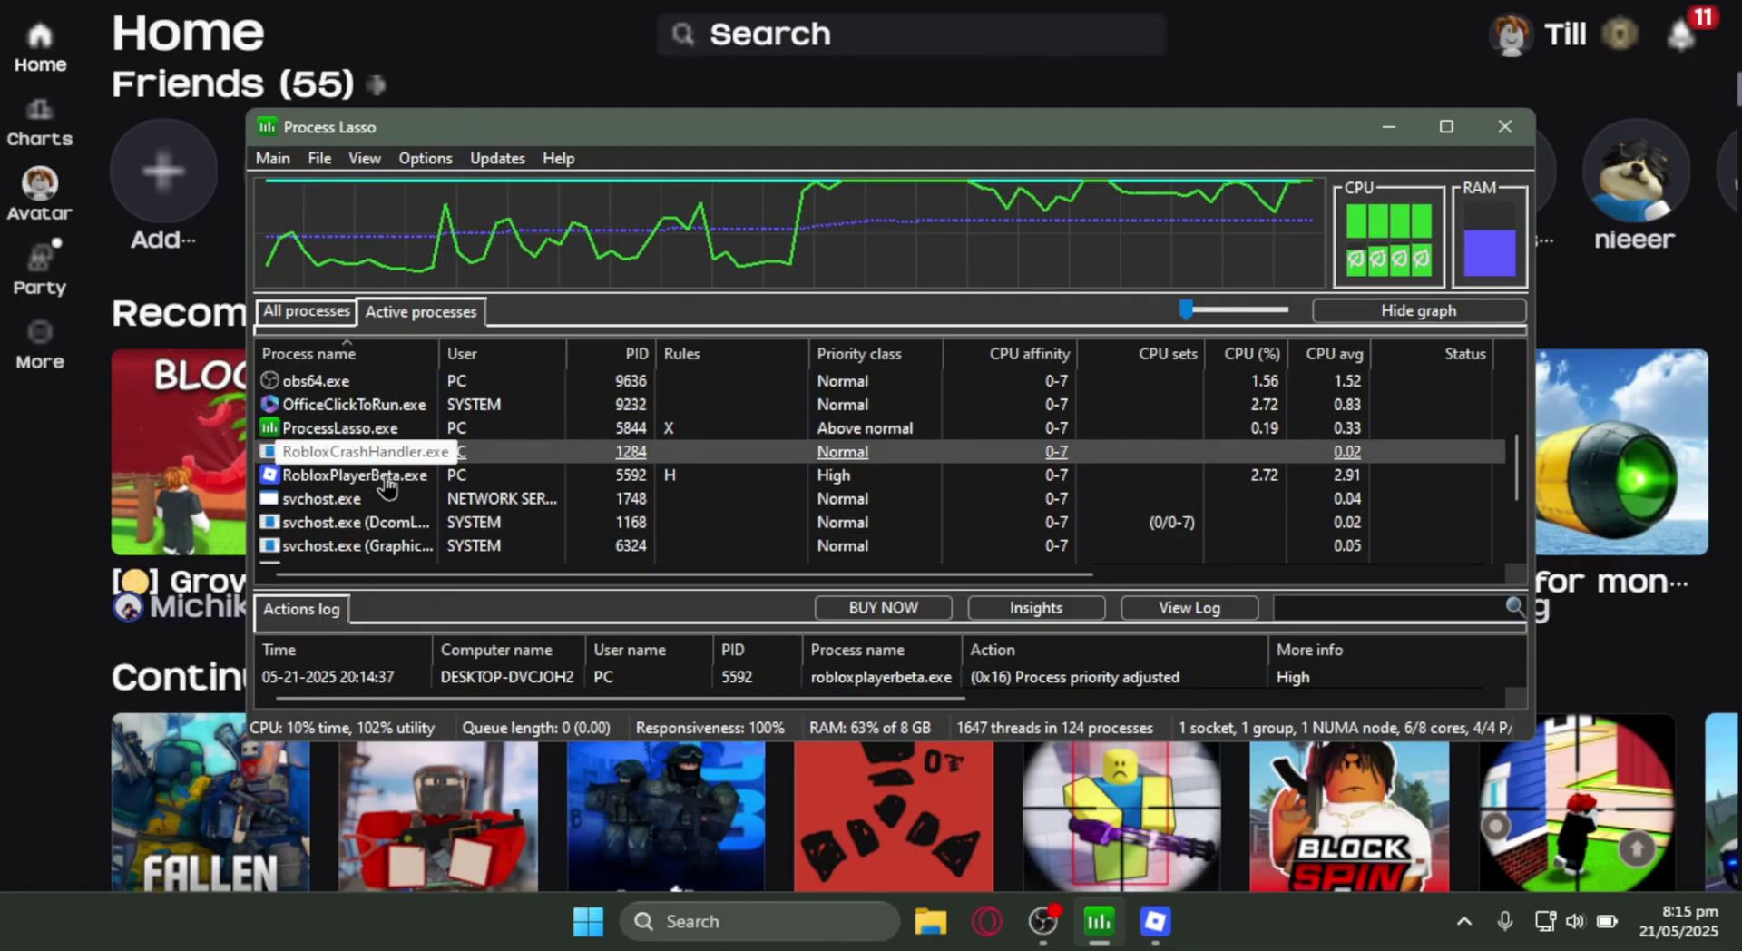
# Select RobloxPlayerBeta.exe and set its CPU Priority to Always > High.
pyautogui.click(354, 476)
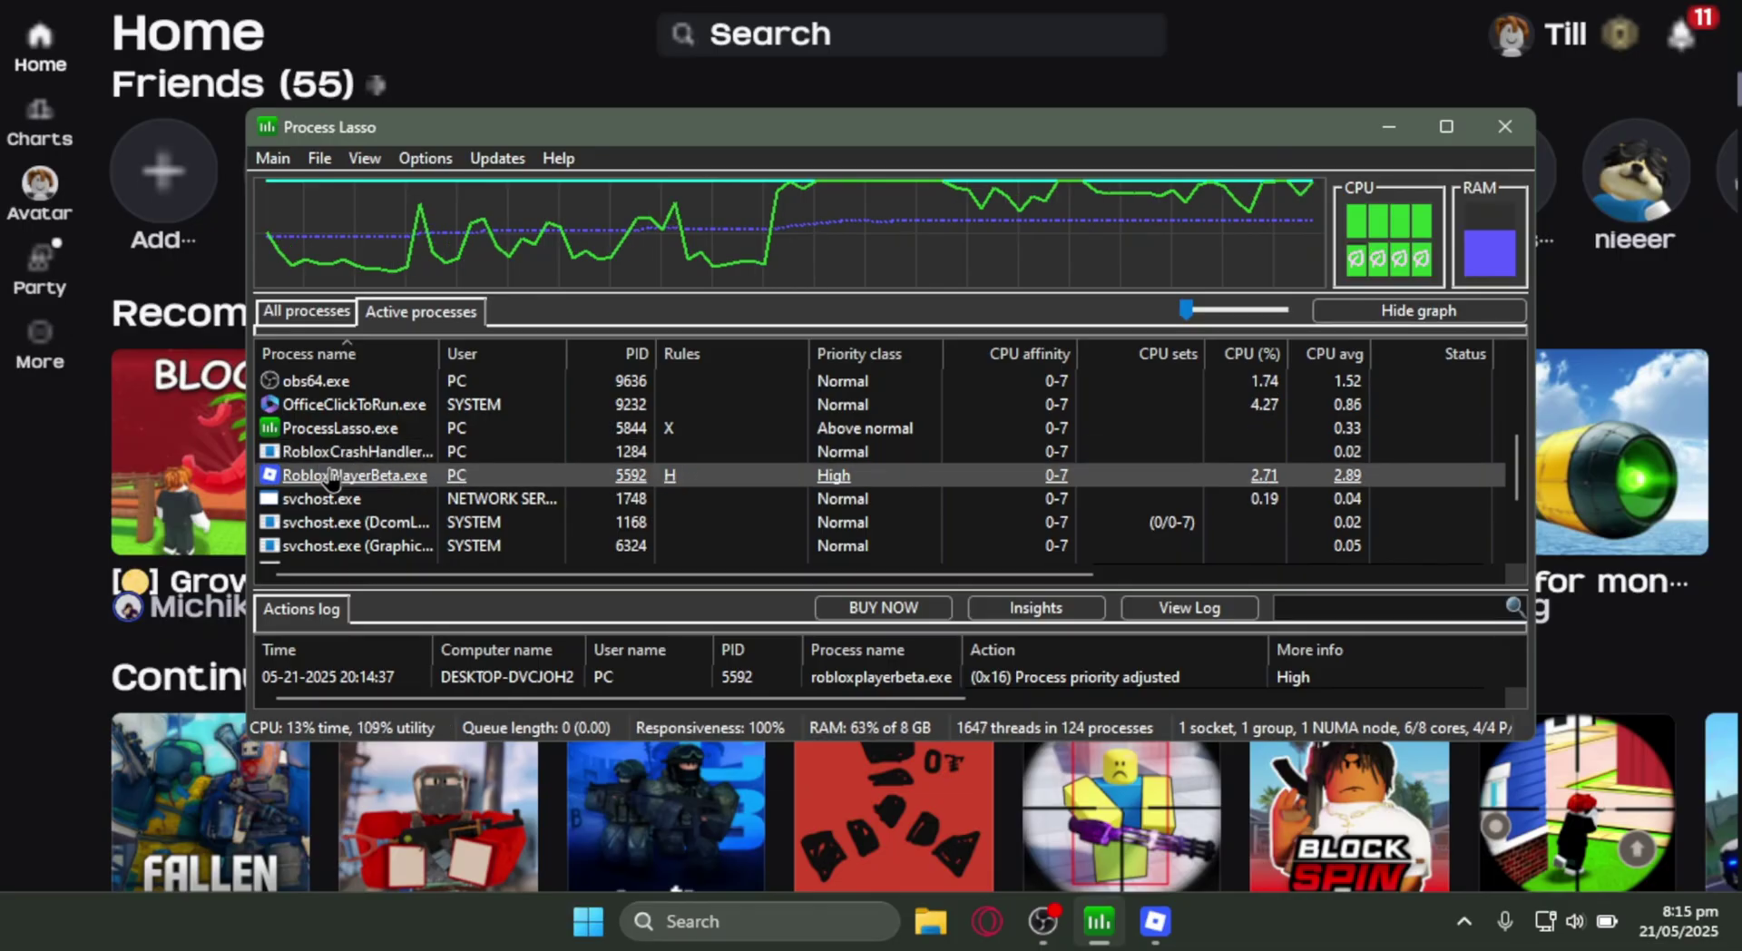
pyautogui.rightClick(363, 499)
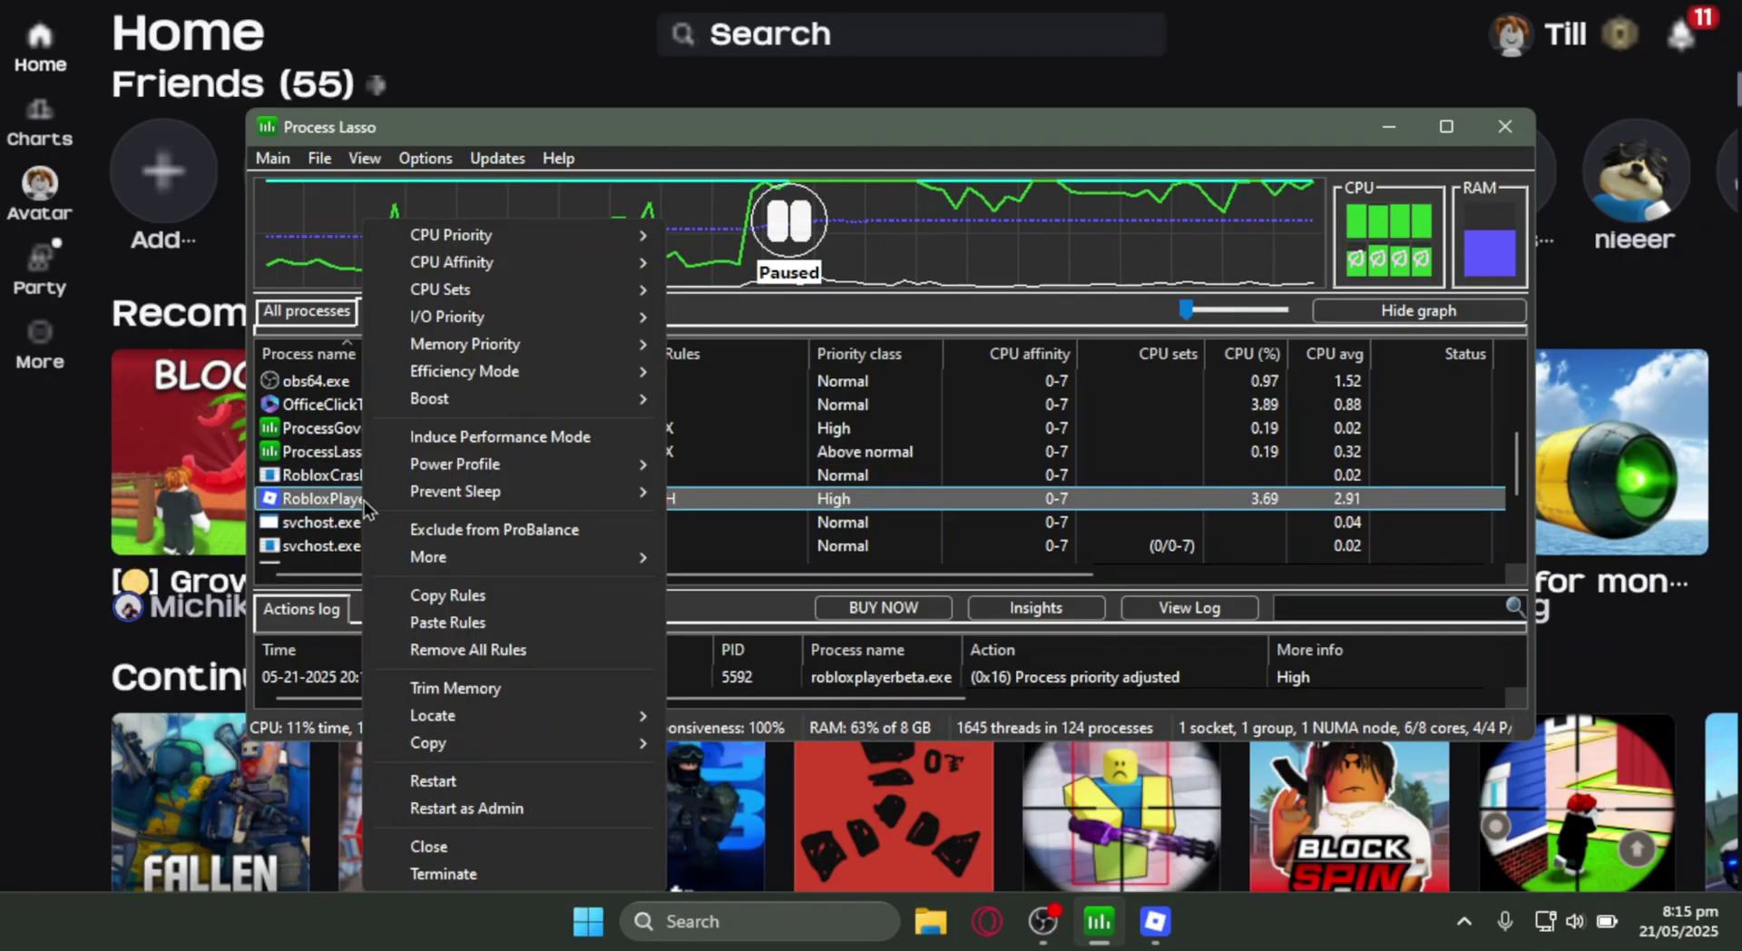
pyautogui.click(330, 499)
pyautogui.rightClick(329, 499)
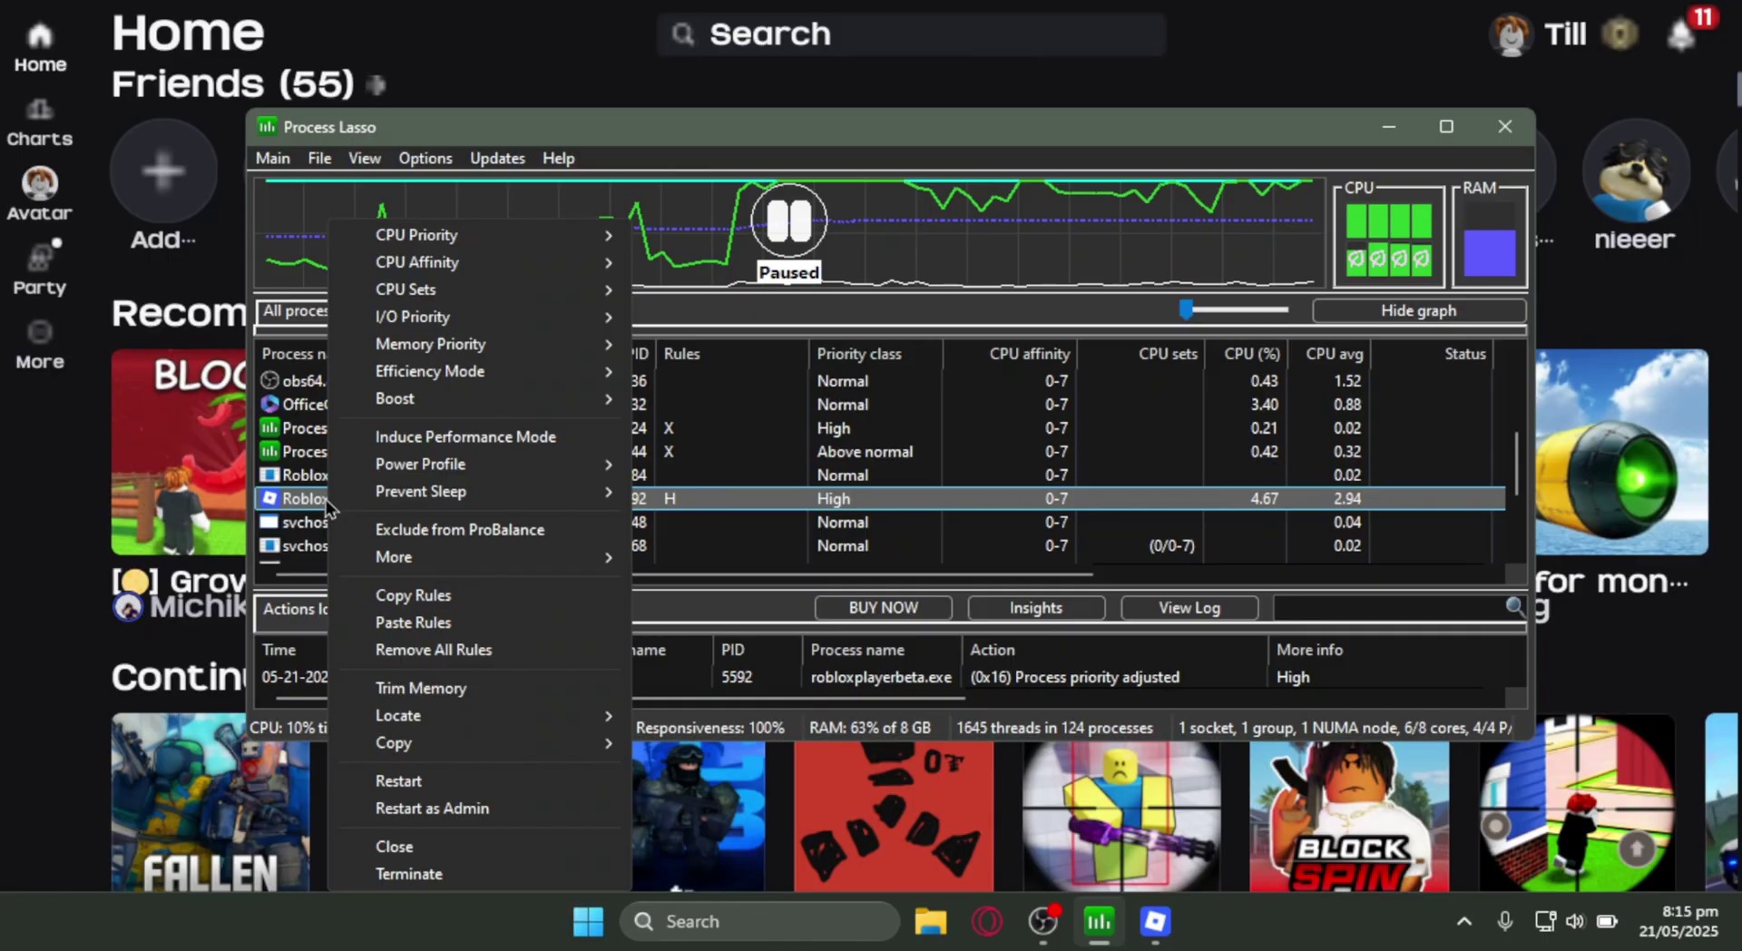
pyautogui.click(447, 559)
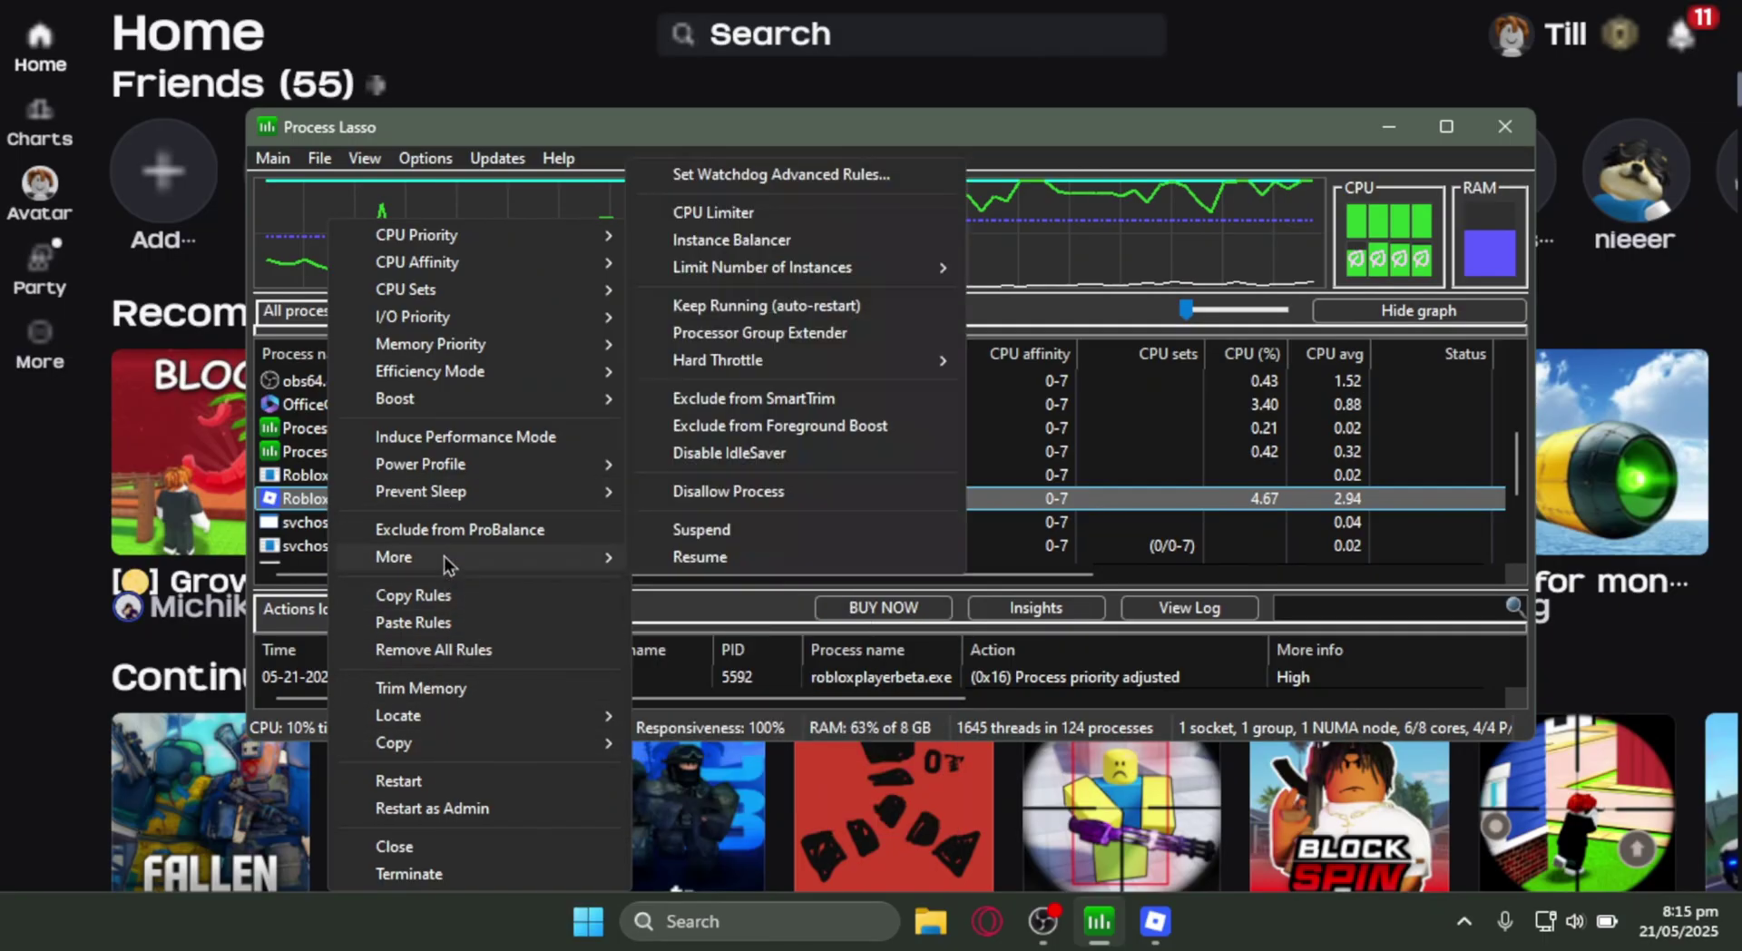
pyautogui.moveTo(454, 404)
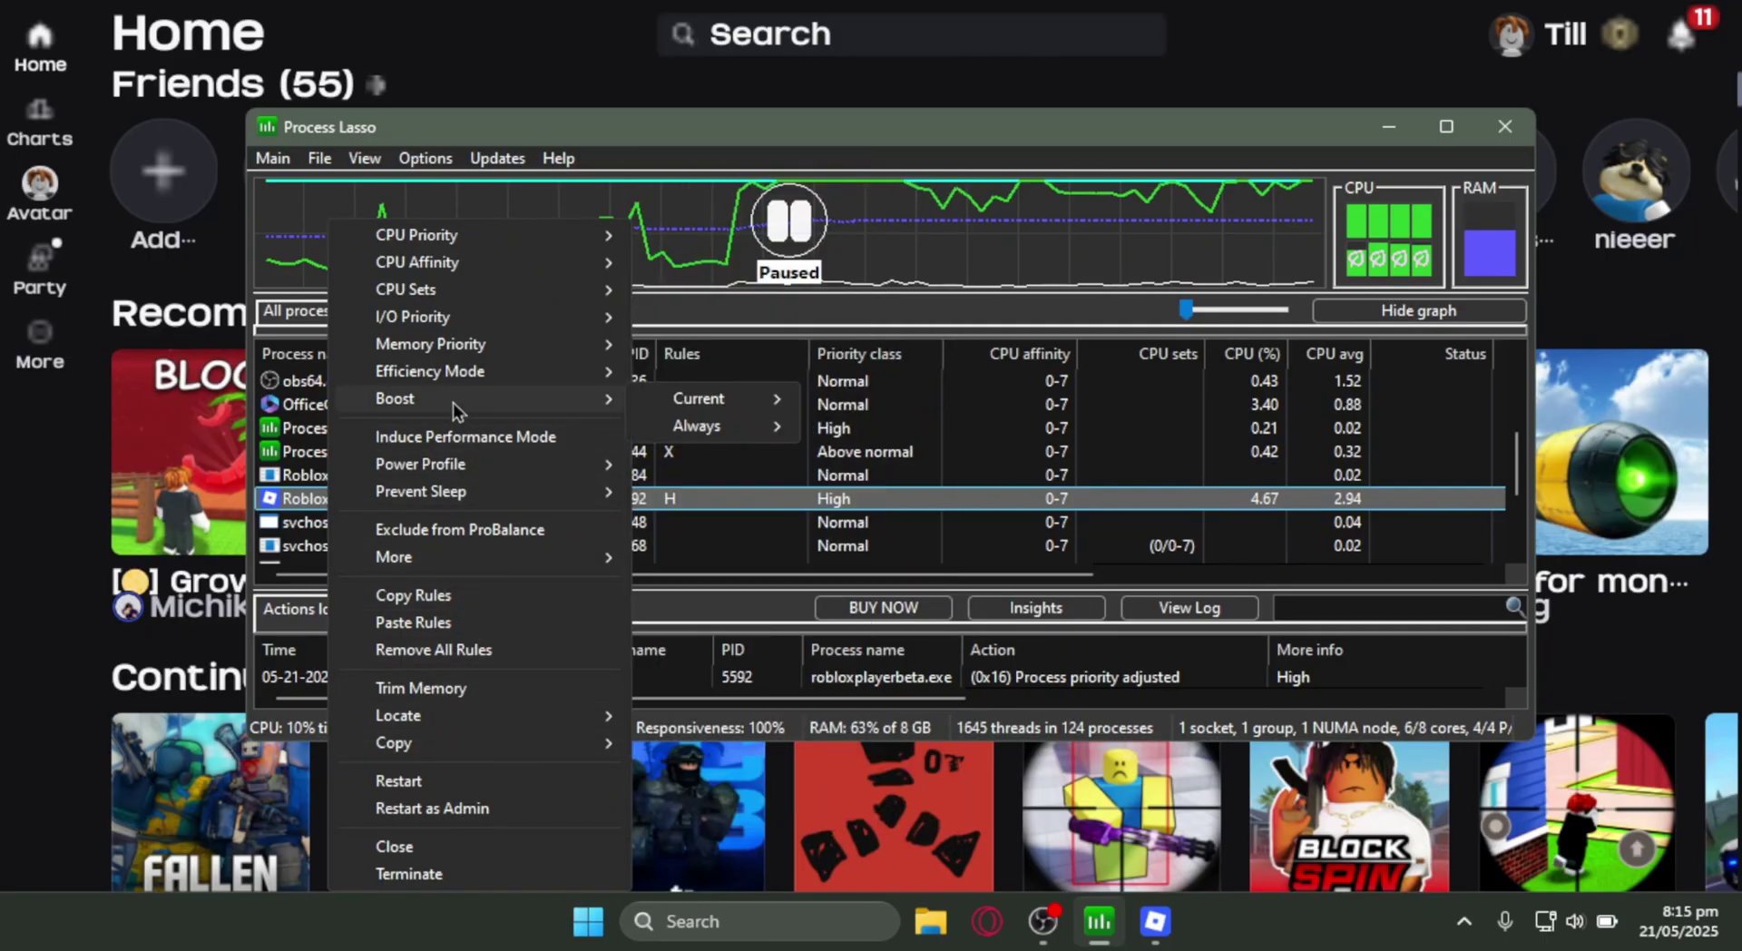
pyautogui.moveTo(460, 233)
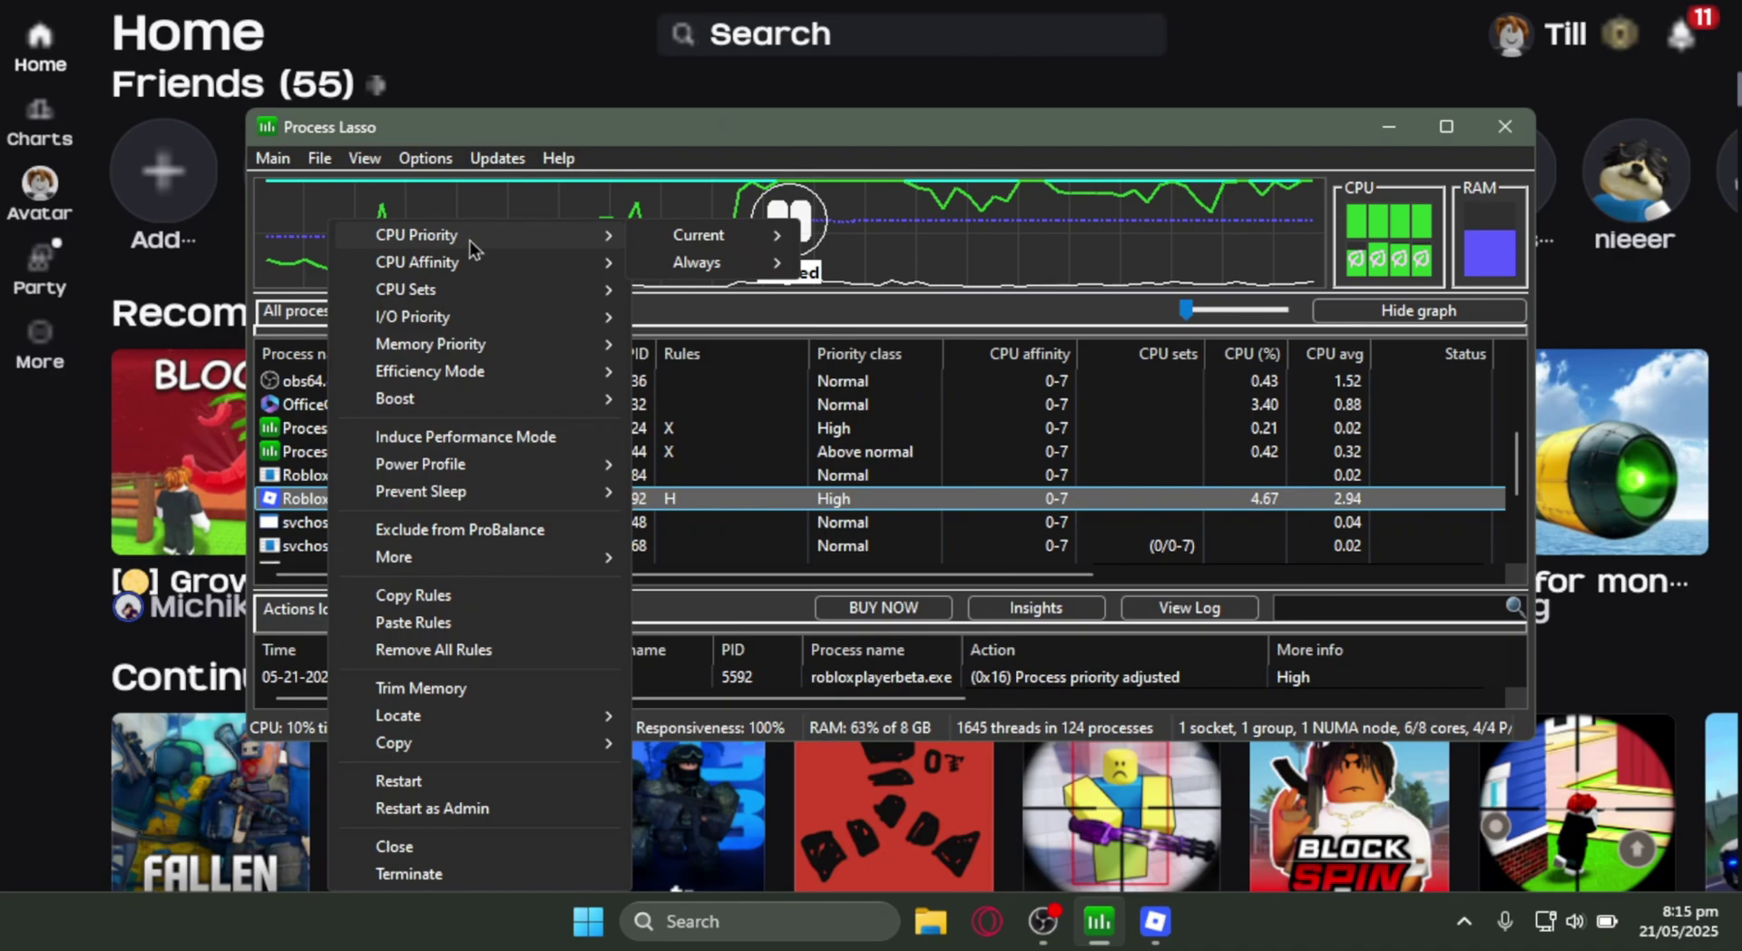
pyautogui.moveTo(700, 263)
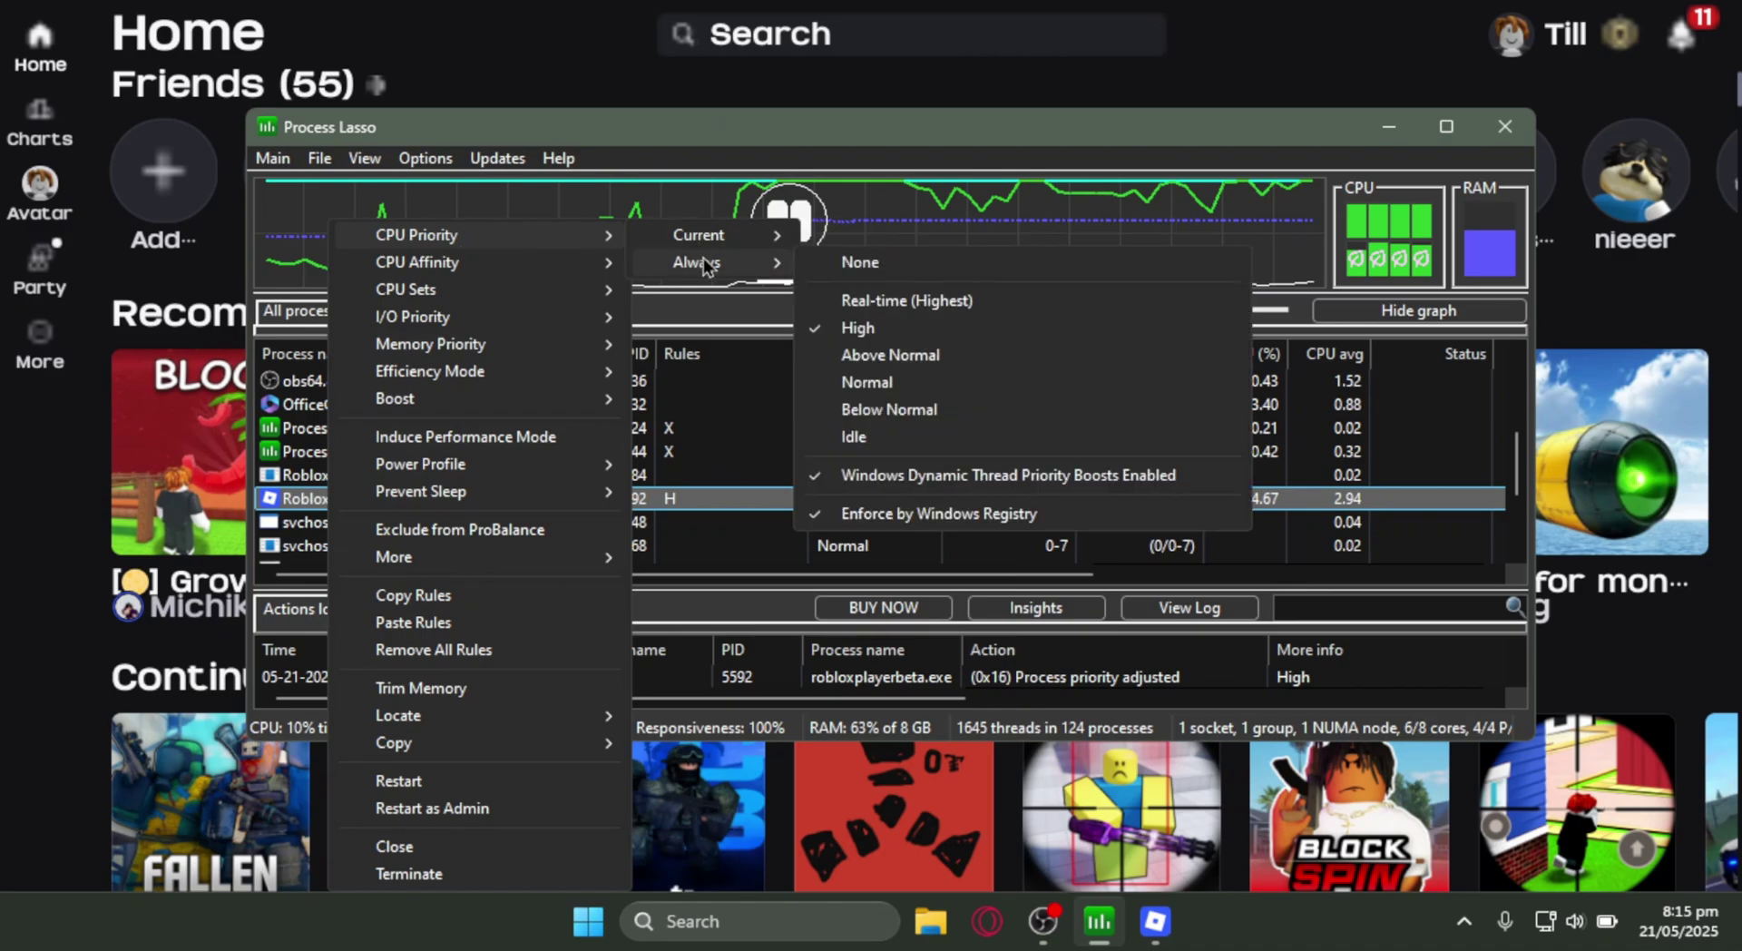
pyautogui.click(901, 337)
# Reapply the Always High CPU priority rule from RobloxPlayerBeta.exe's context menu.
pyautogui.rightClick(401, 492)
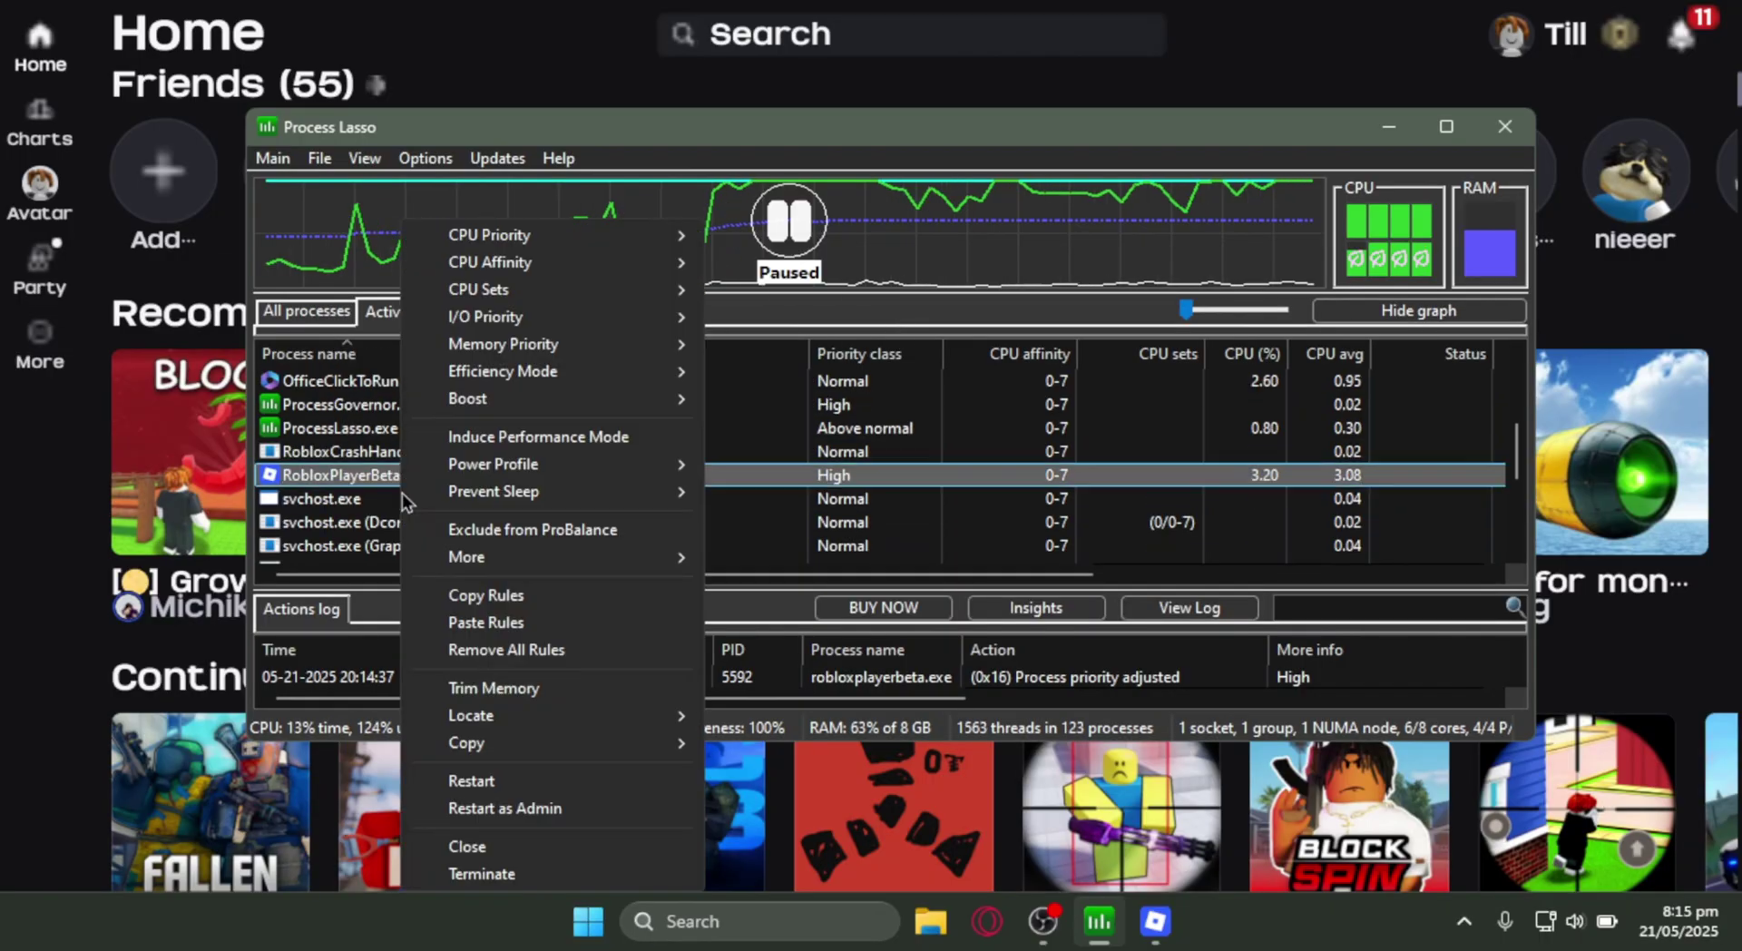
pyautogui.moveTo(514, 296)
pyautogui.click(383, 483)
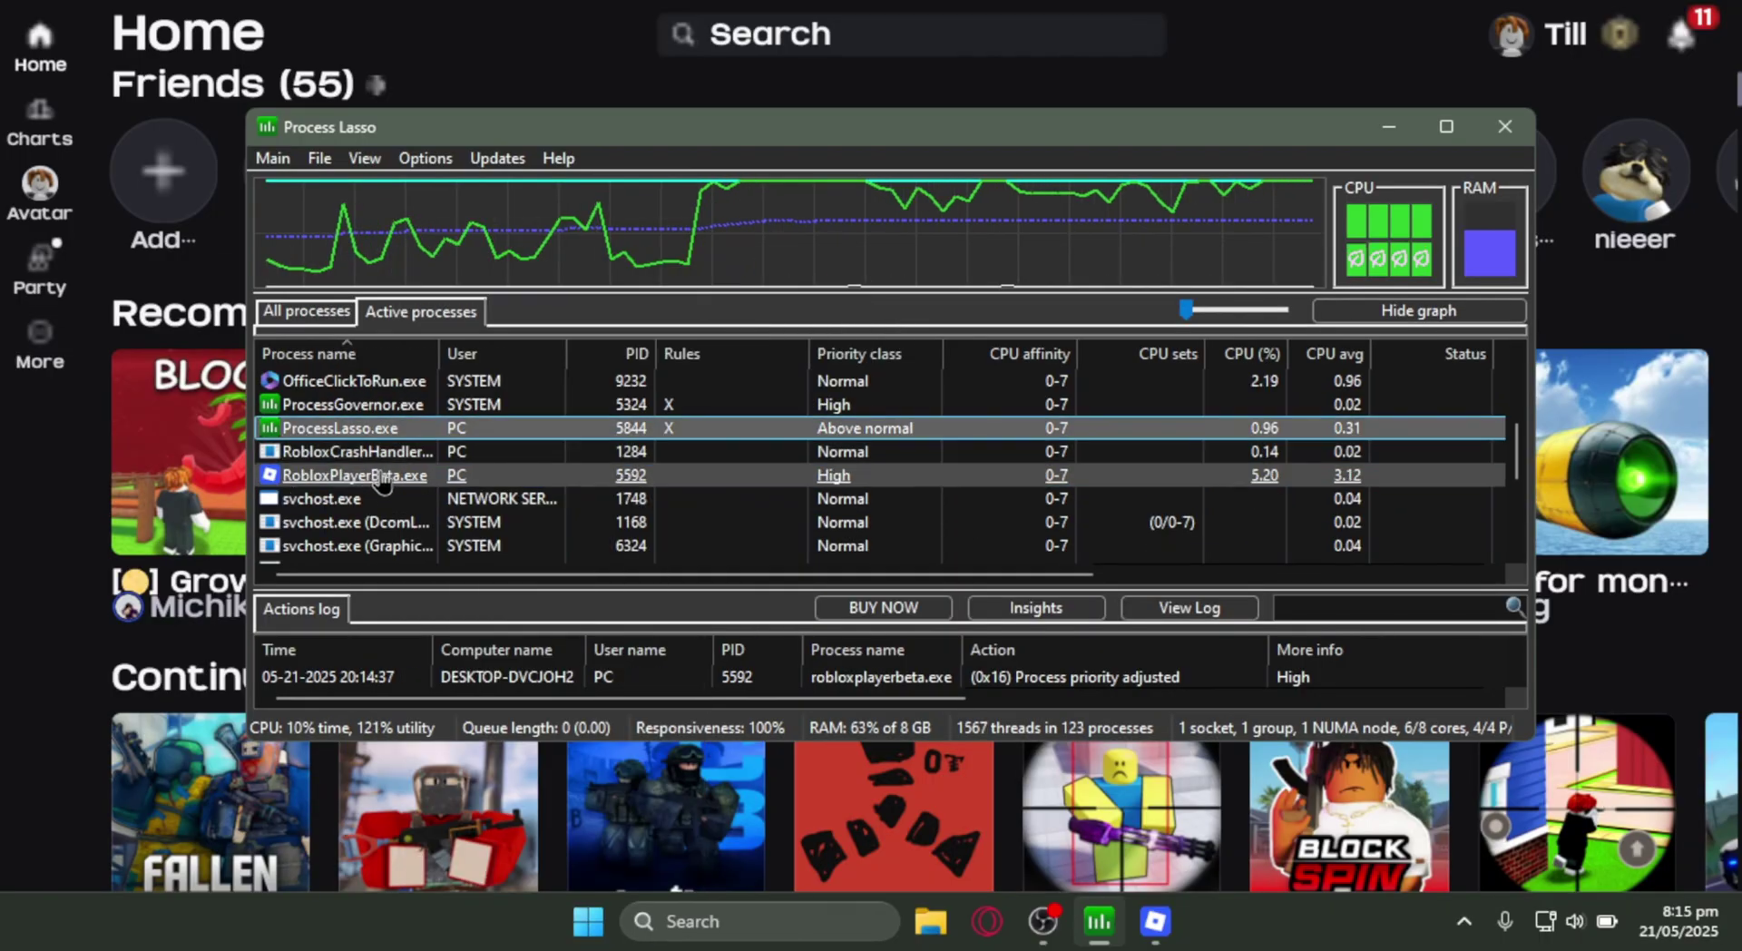
pyautogui.rightClick(383, 484)
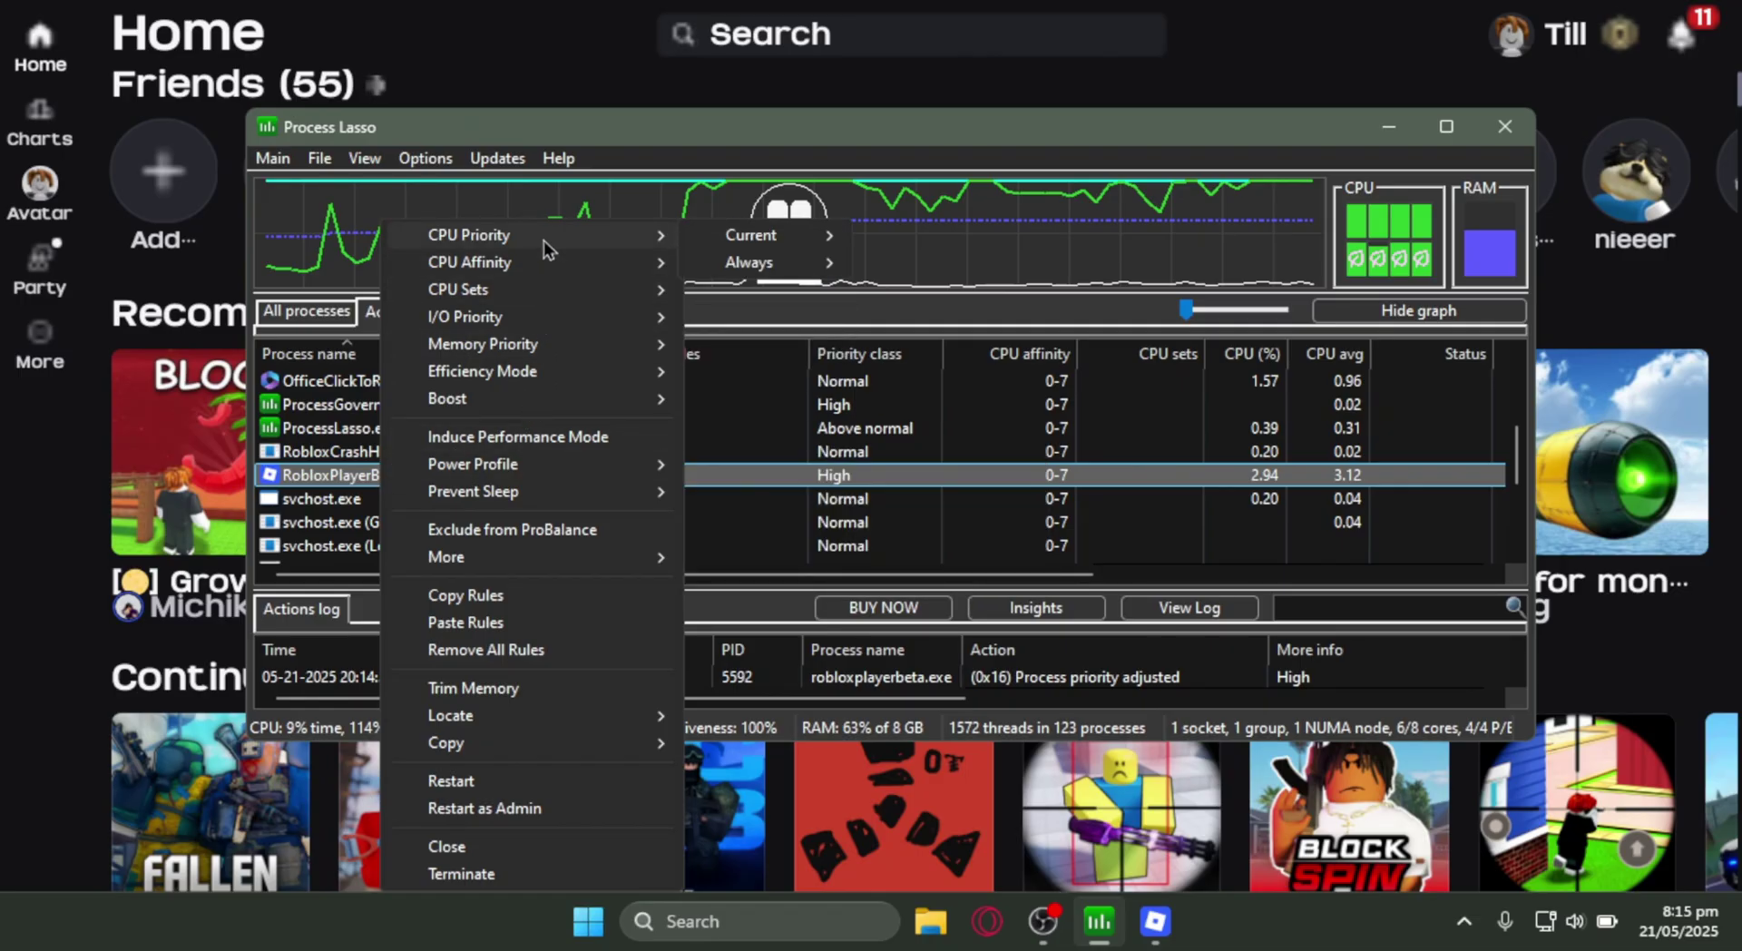
pyautogui.moveTo(508, 262)
pyautogui.moveTo(810, 265)
pyautogui.moveTo(635, 235)
pyautogui.moveTo(753, 262)
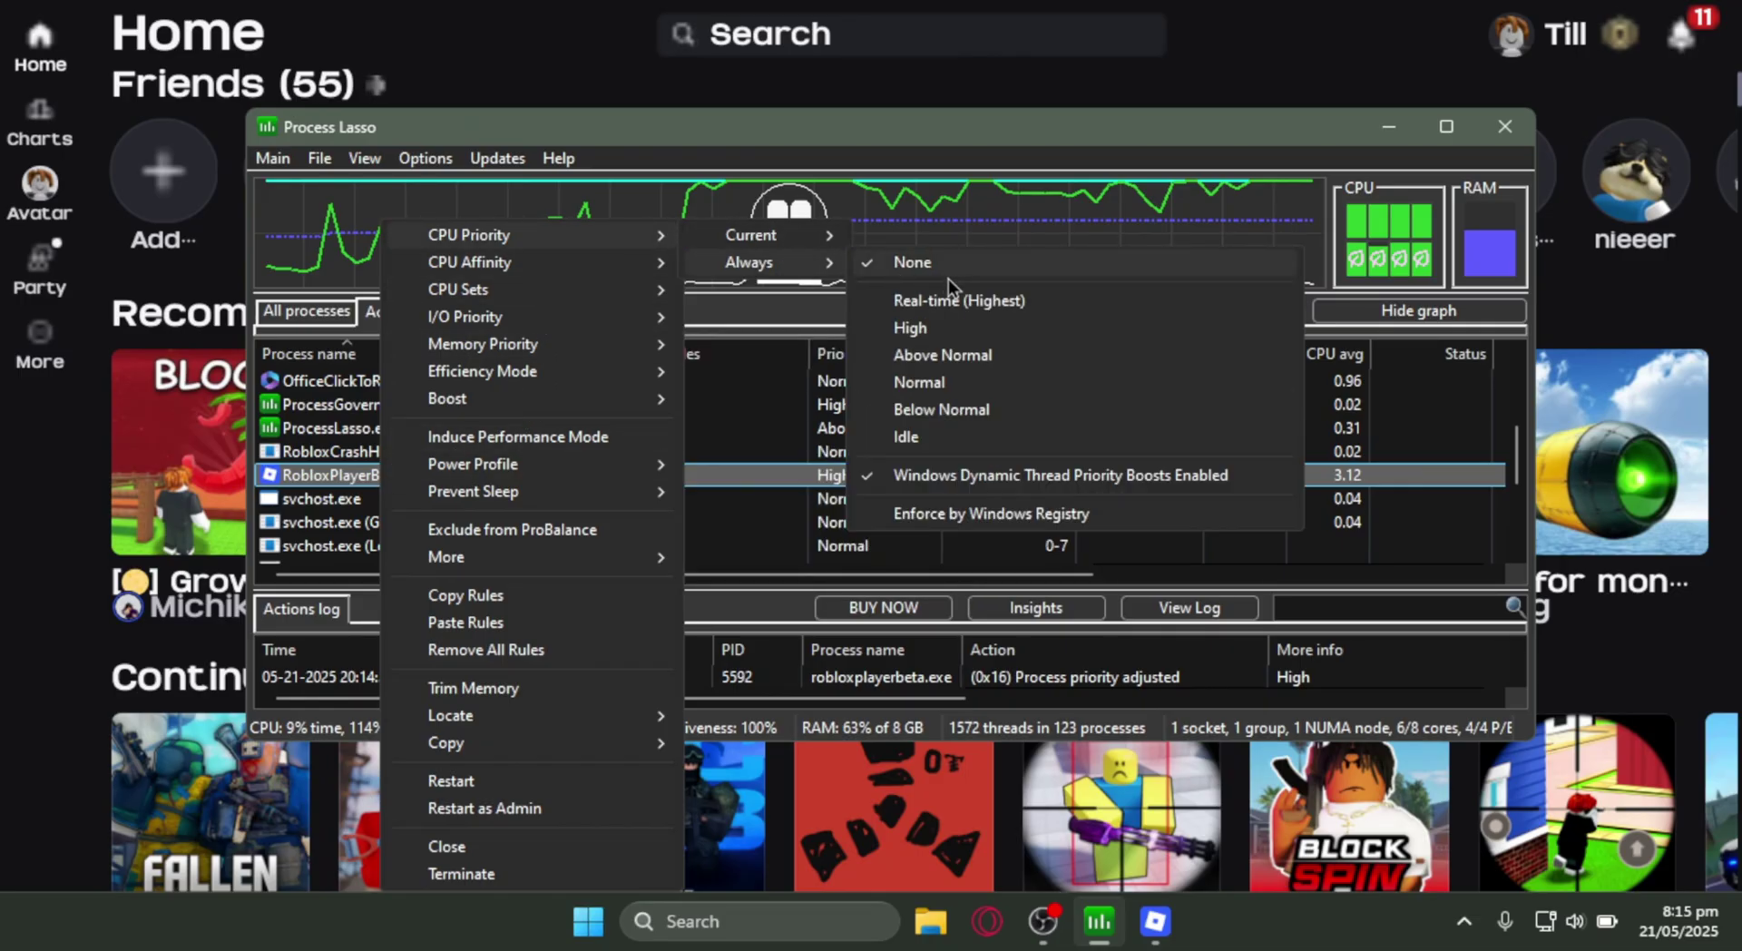
pyautogui.click(940, 333)
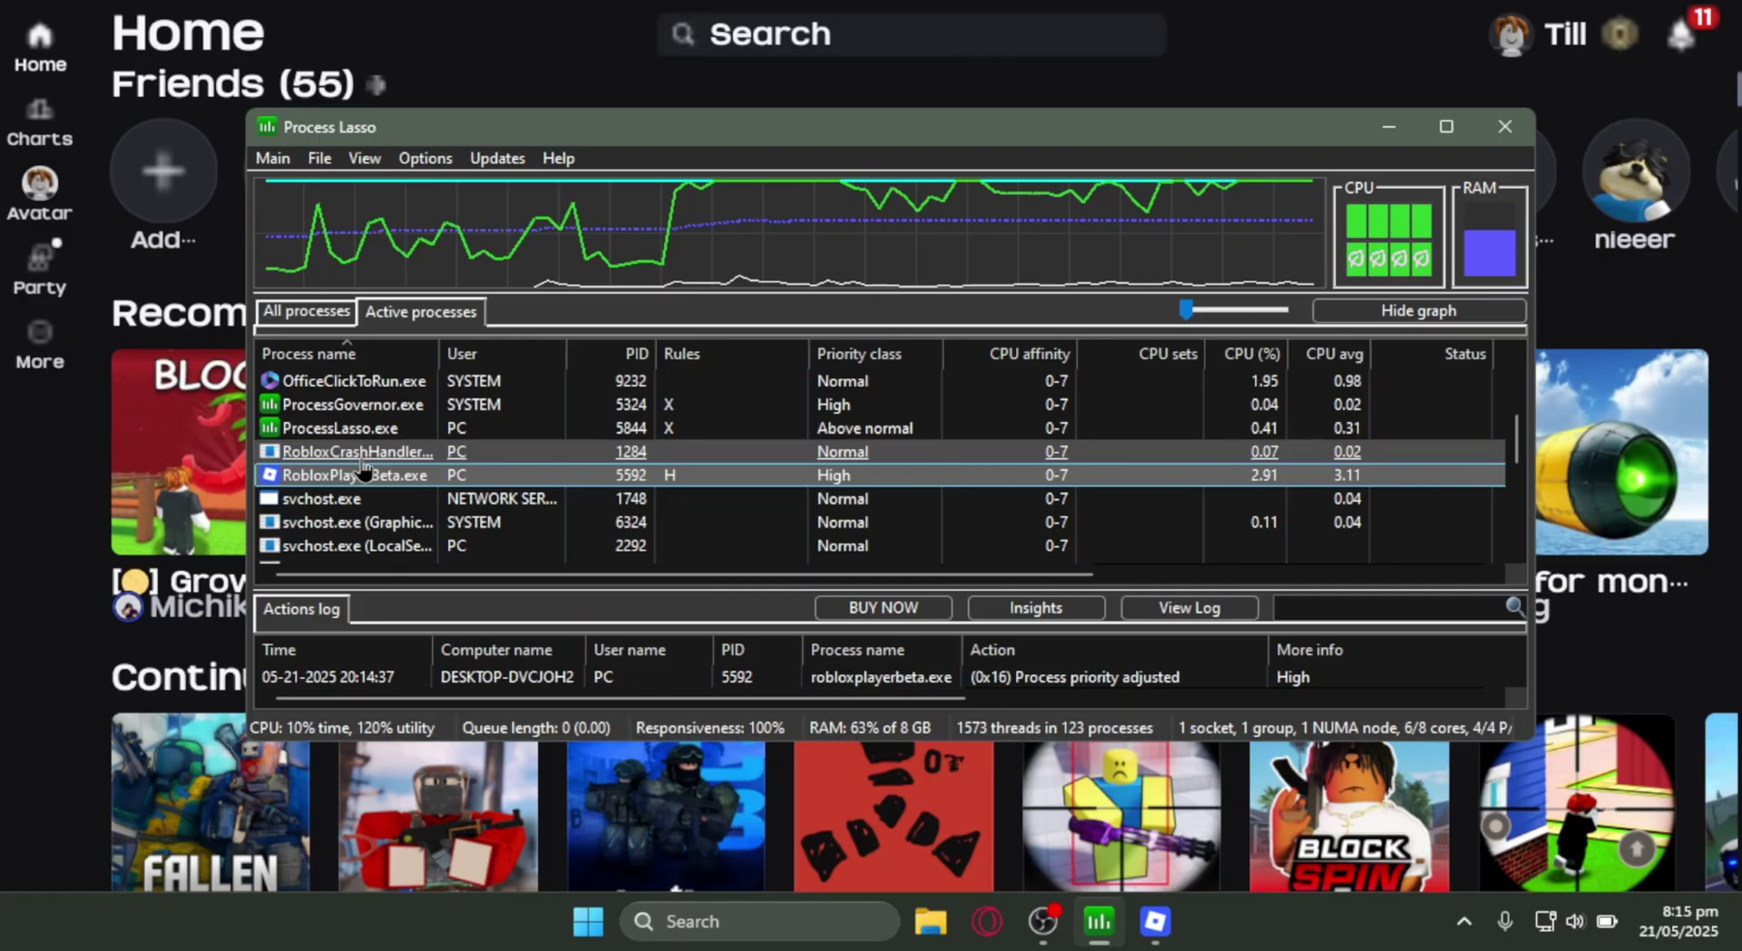
# Close the Process Lasso window and check the taskbar's hidden background app icons.
pyautogui.click(1505, 126)
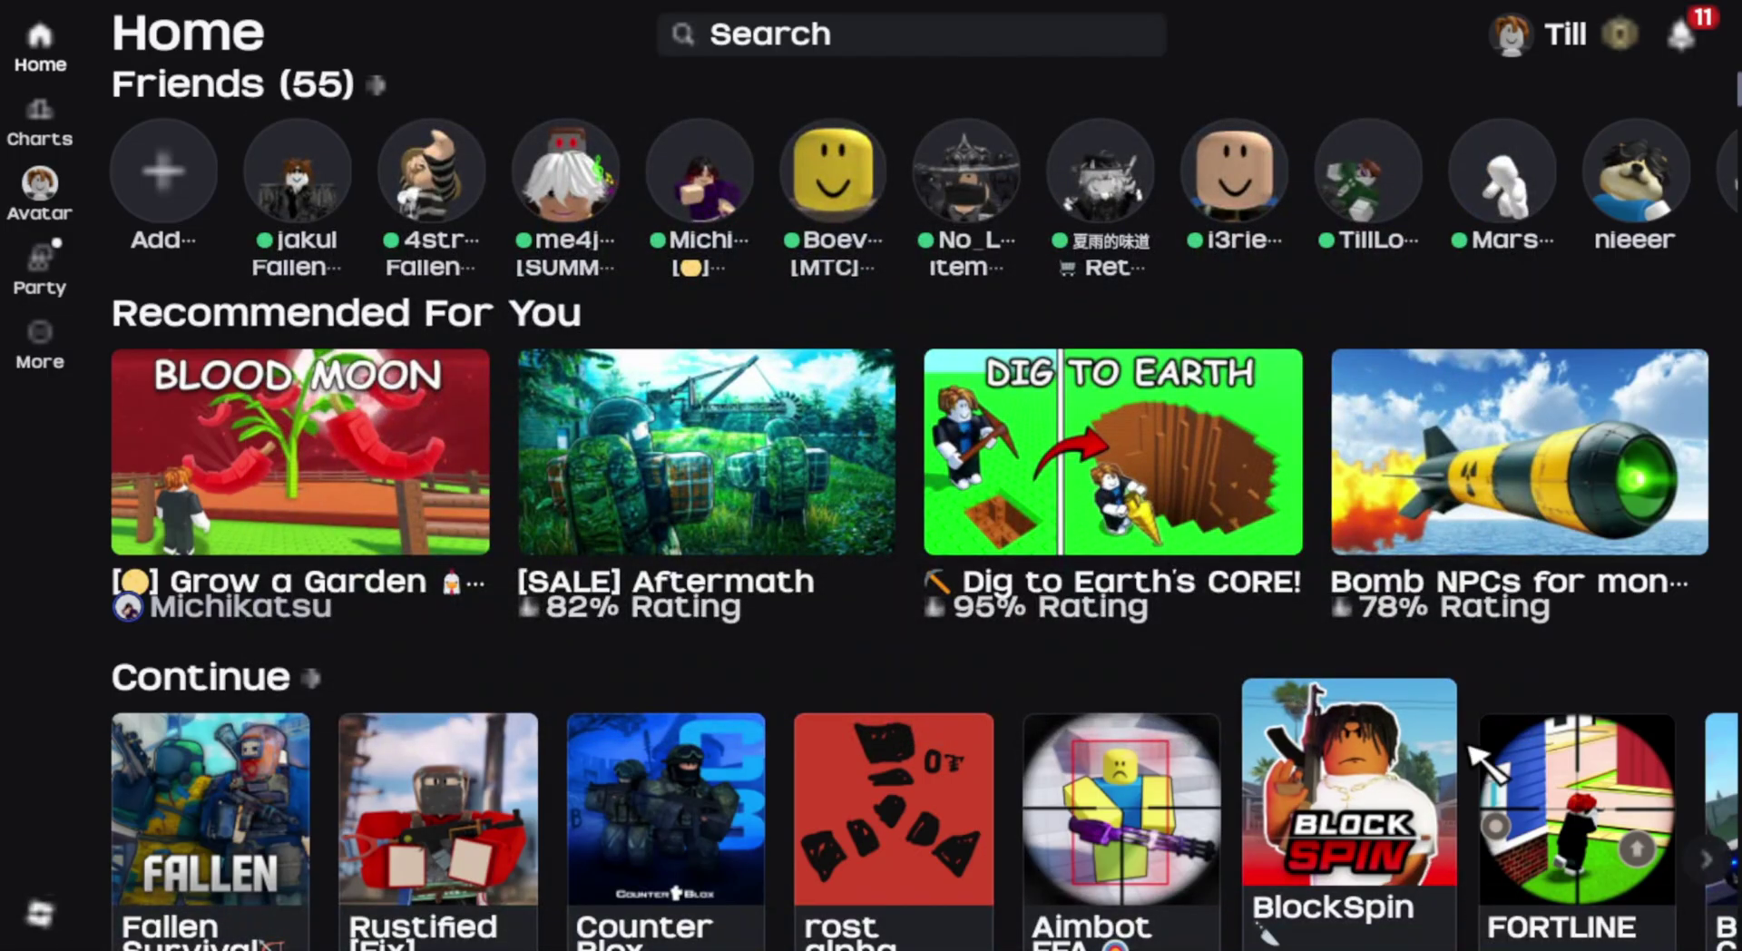
pyautogui.press('super')
pyautogui.click(1431, 924)
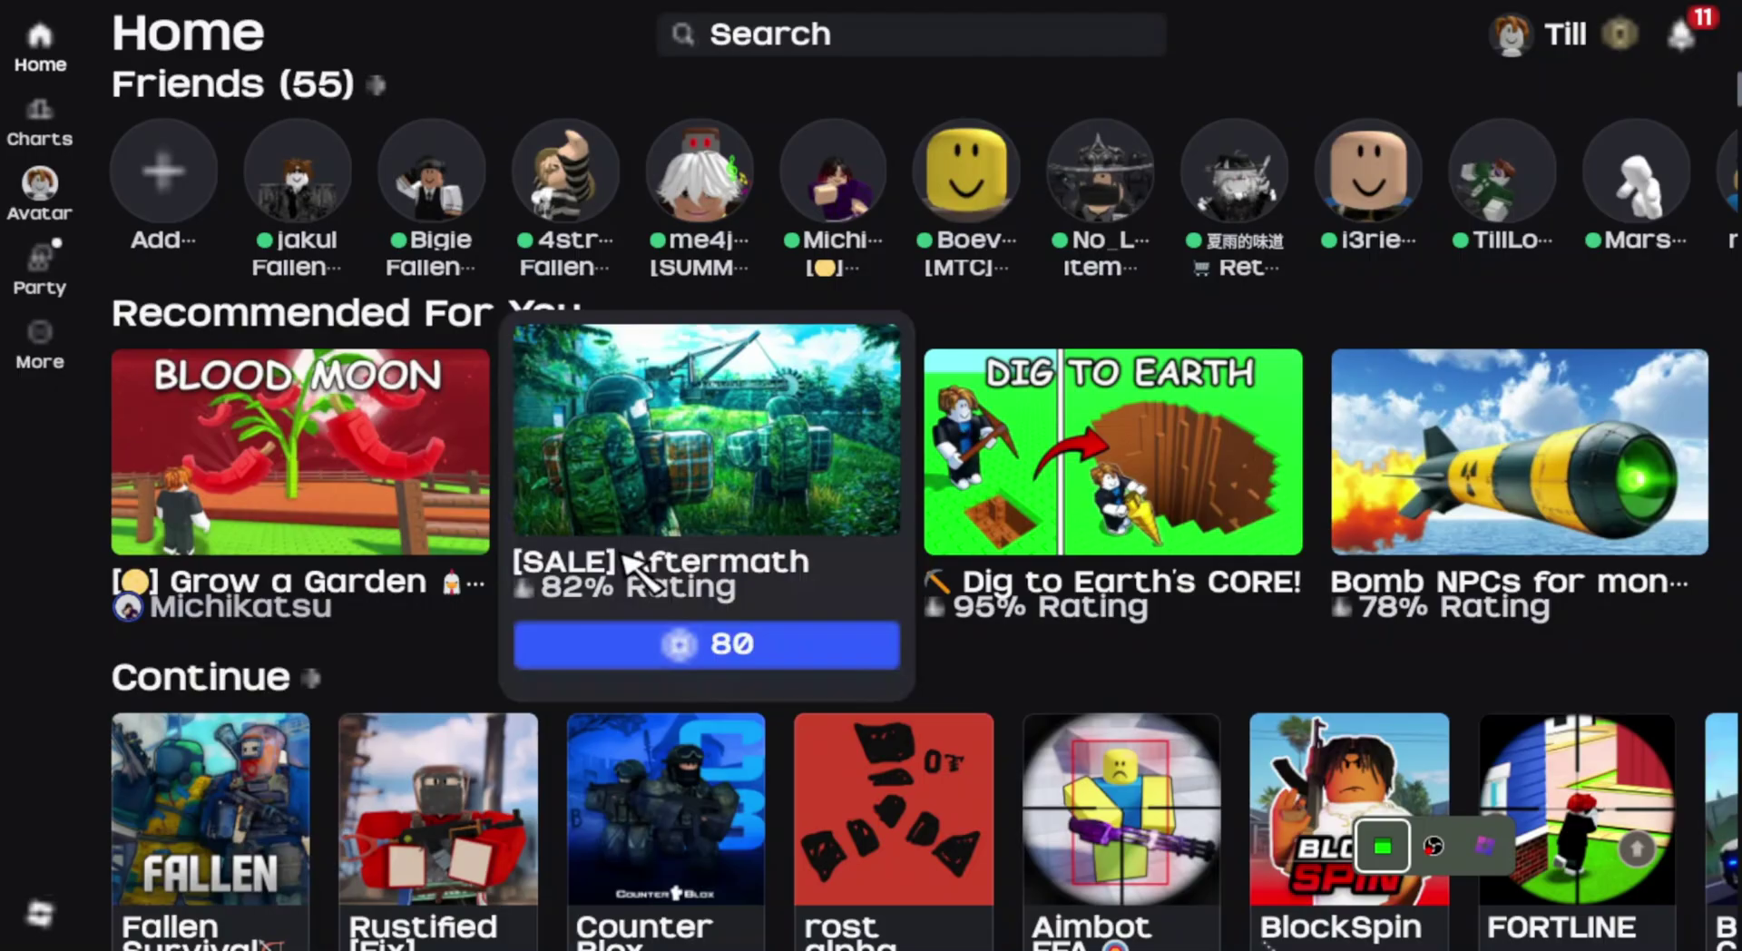
pyautogui.moveTo(324, 650)
pyautogui.scroll(-4, 146, 667)
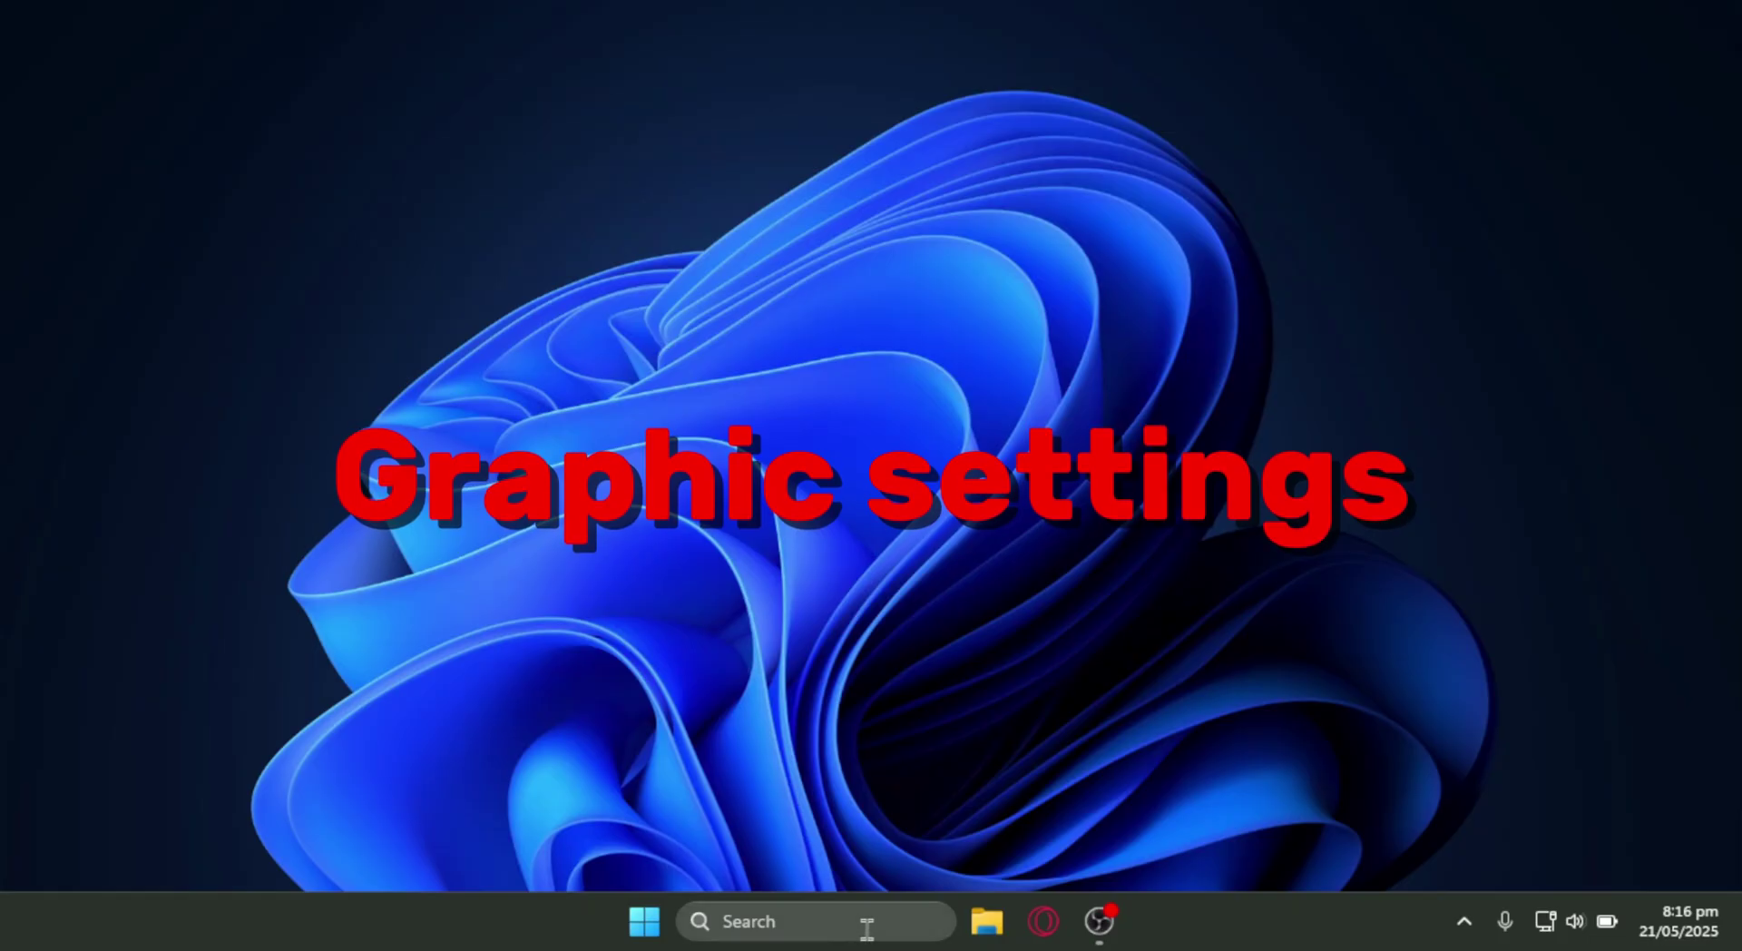
# Open Task Manager from the Start button's context menu and switch to the Details list.
pyautogui.click(870, 920)
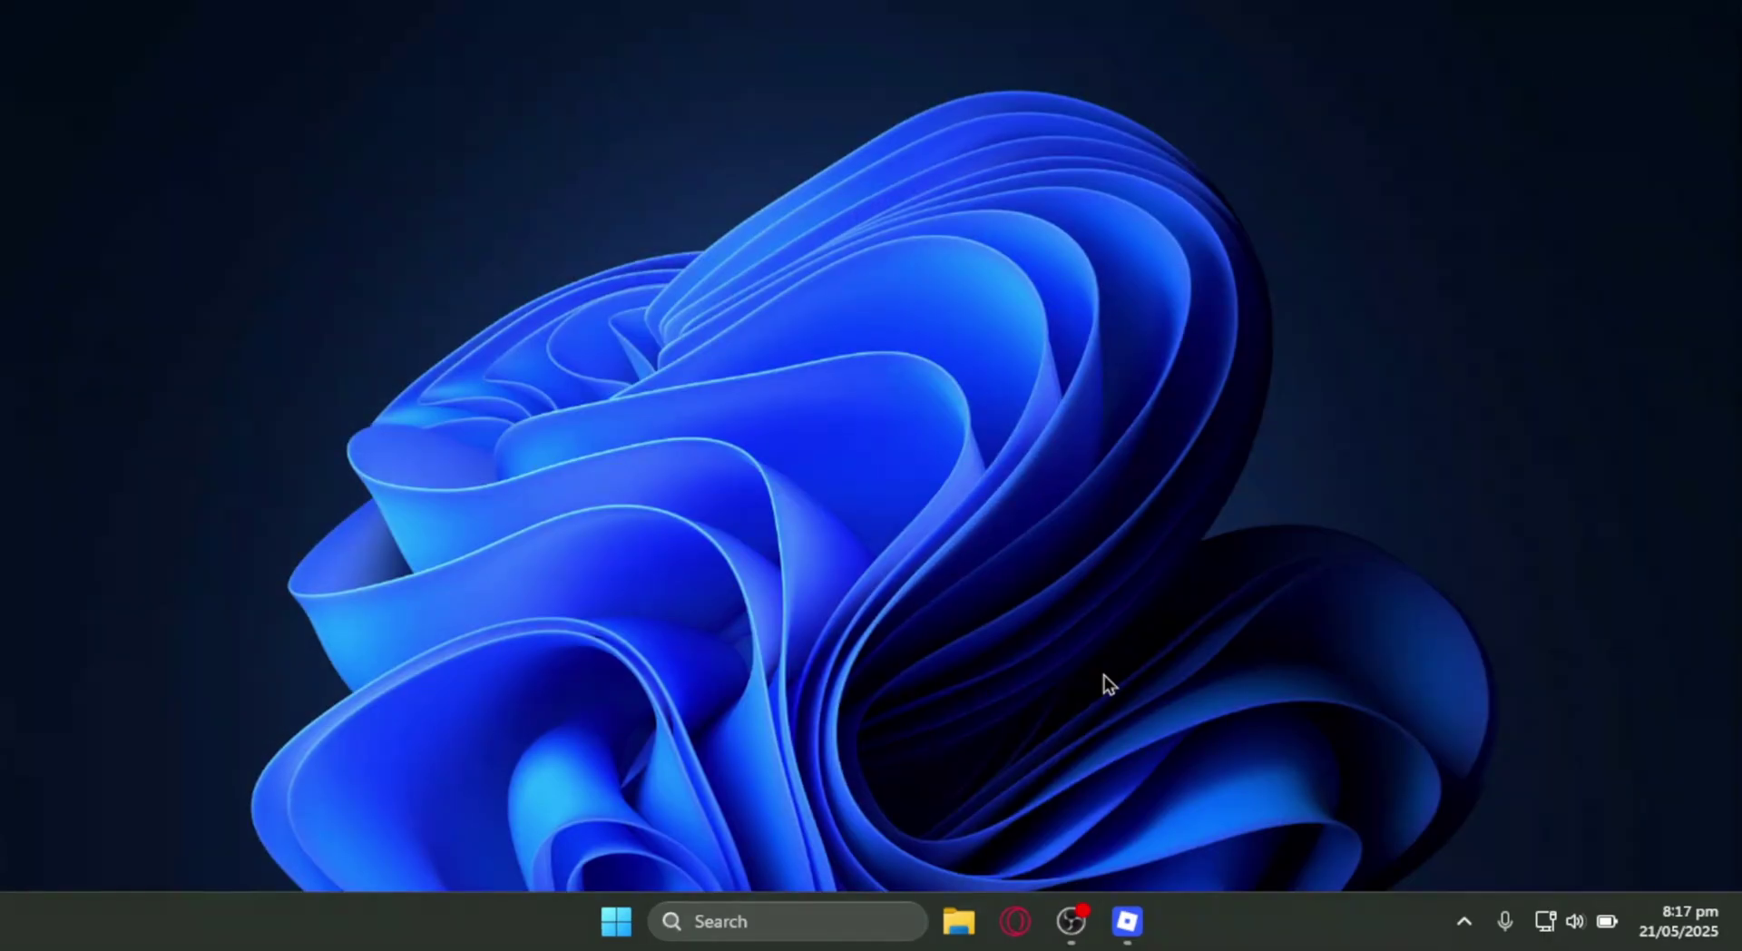
pyautogui.moveTo(1132, 924)
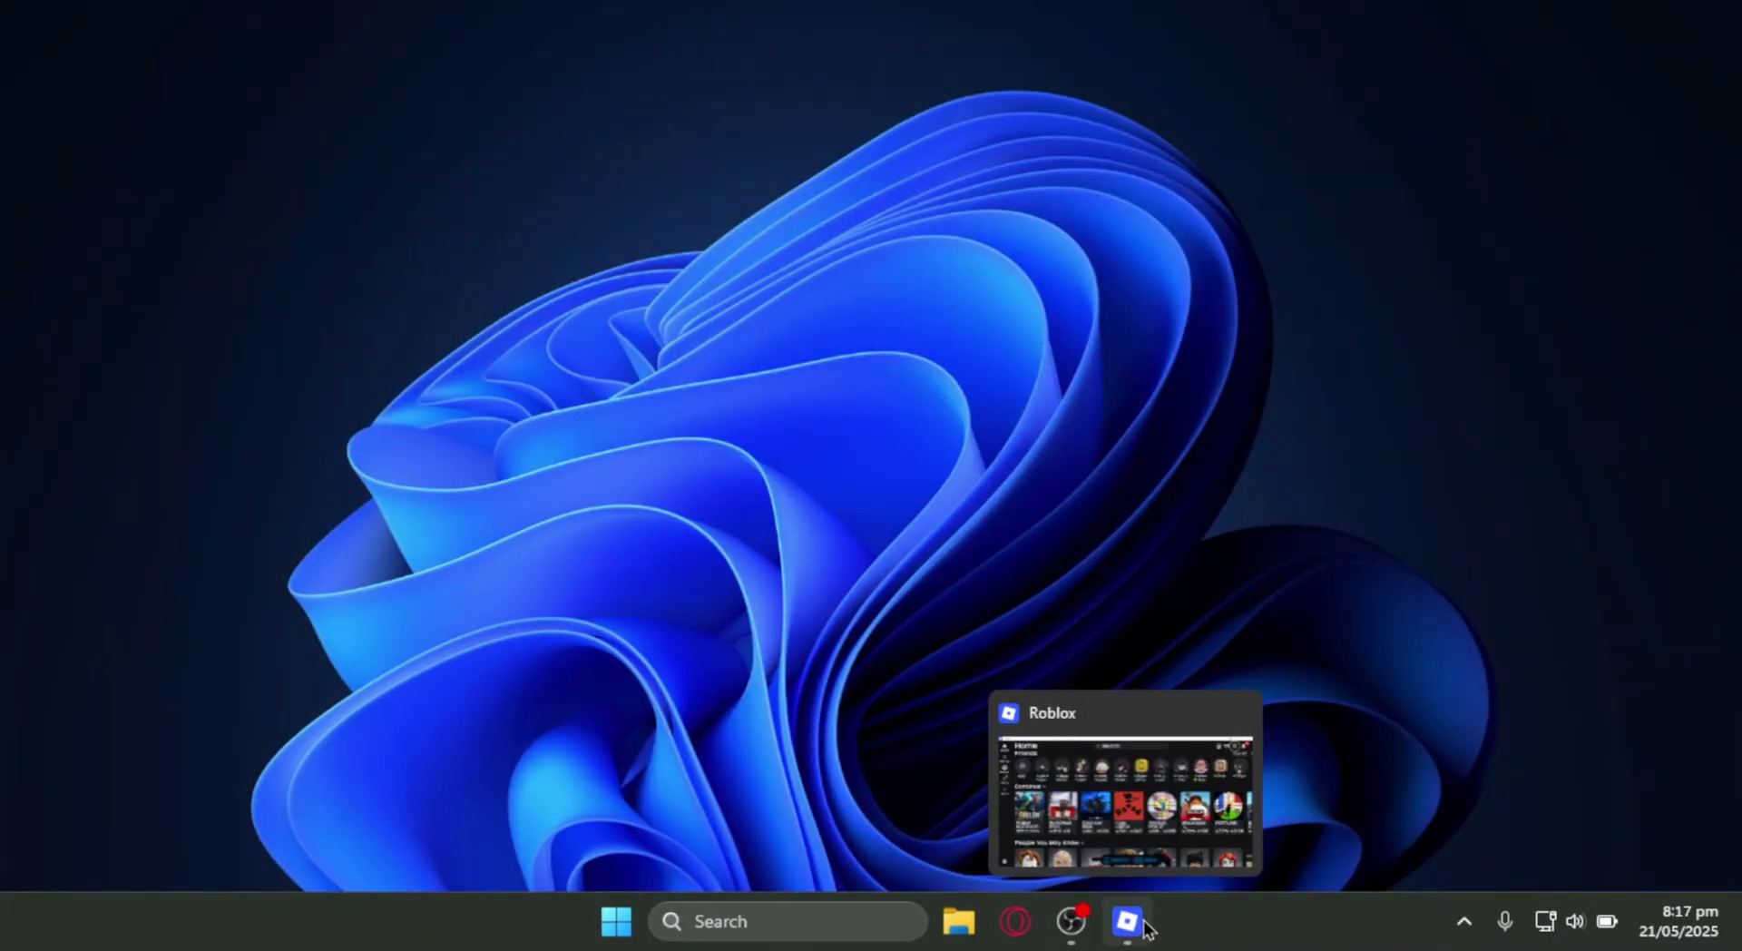
pyautogui.rightClick(616, 920)
pyautogui.click(640, 603)
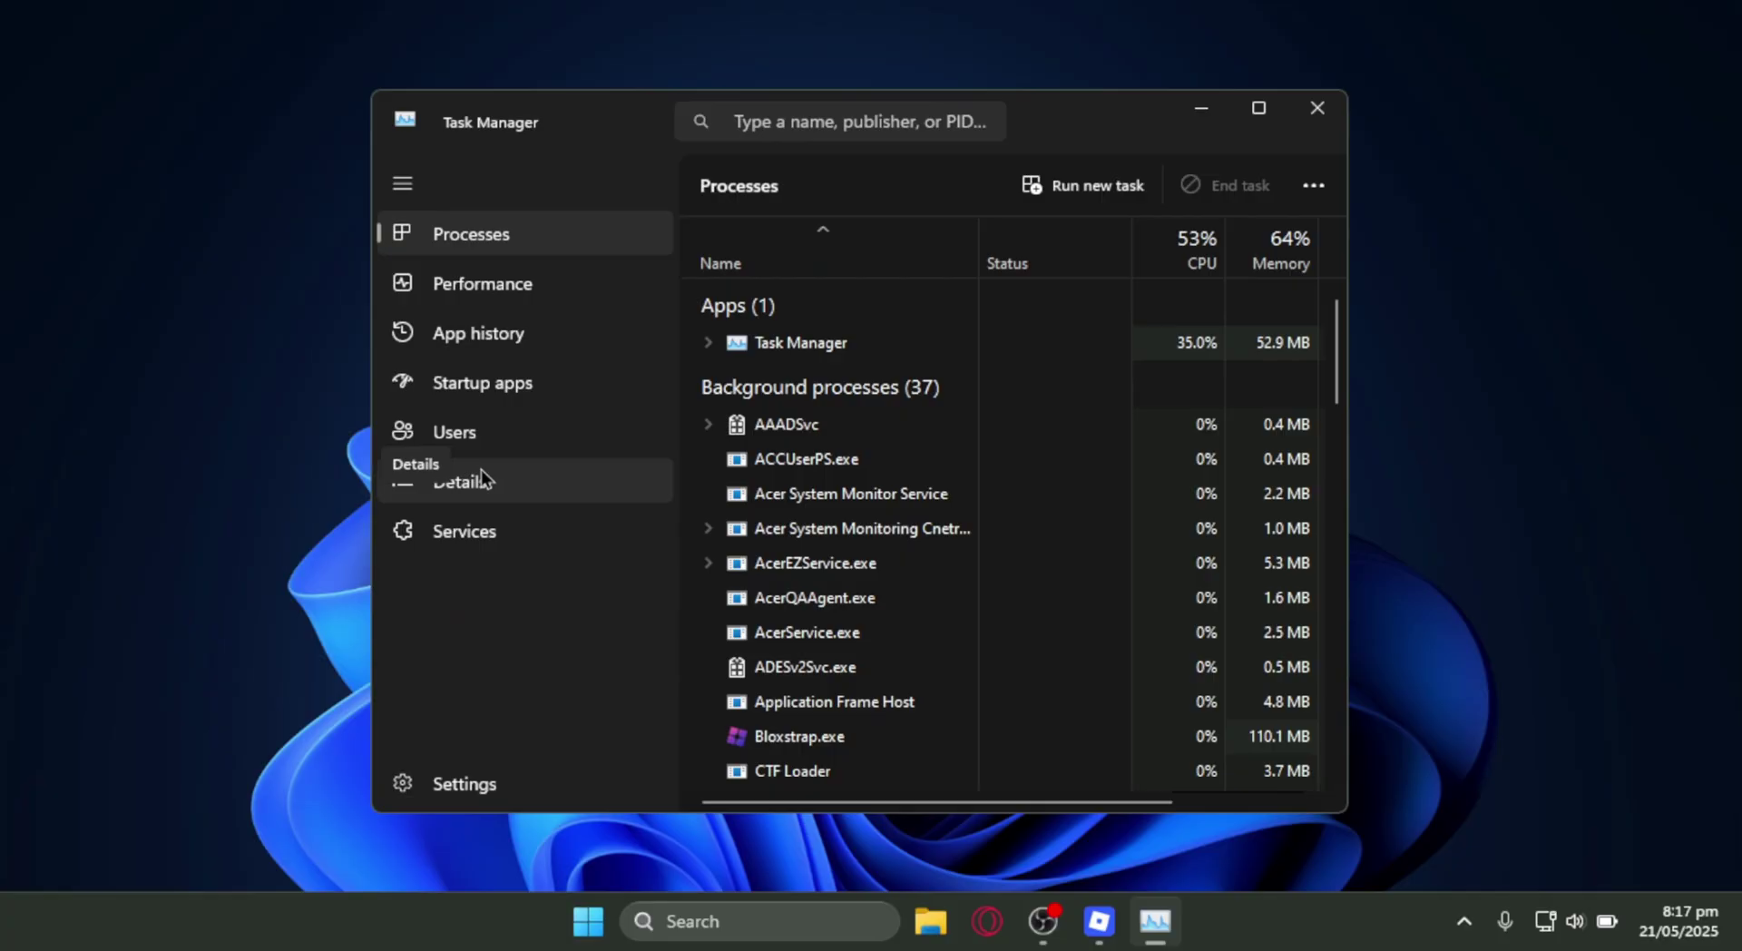
pyautogui.click(481, 481)
pyautogui.scroll(-5, 802, 431)
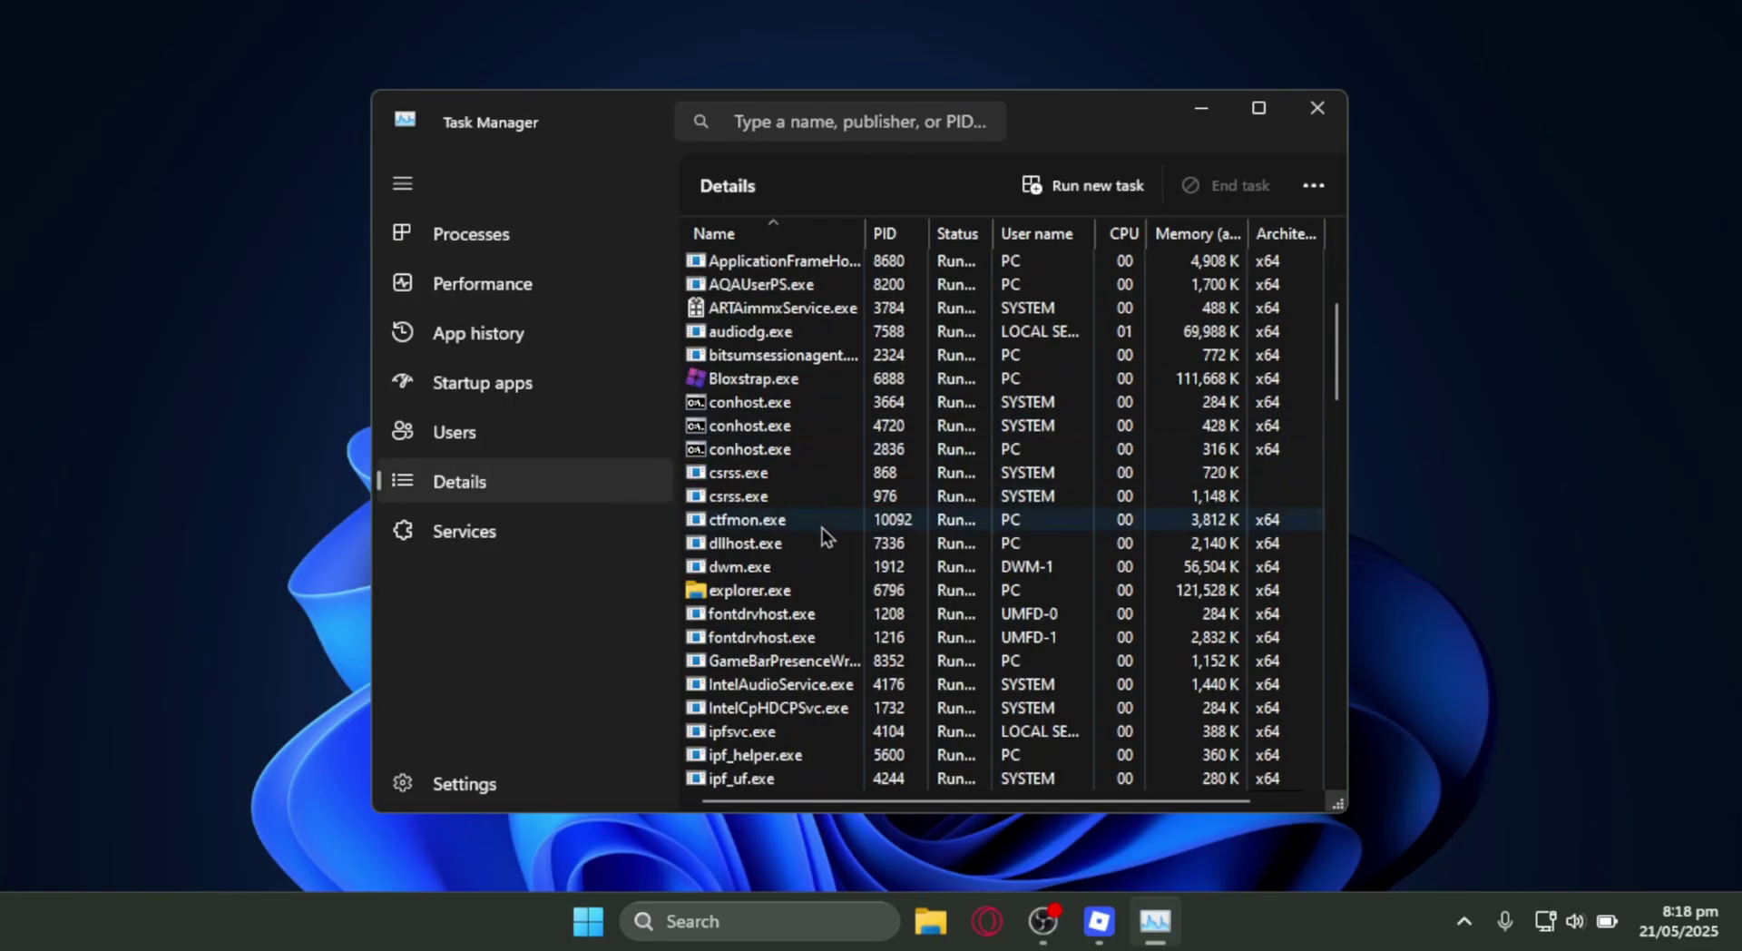
pyautogui.scroll(4, 733, 406)
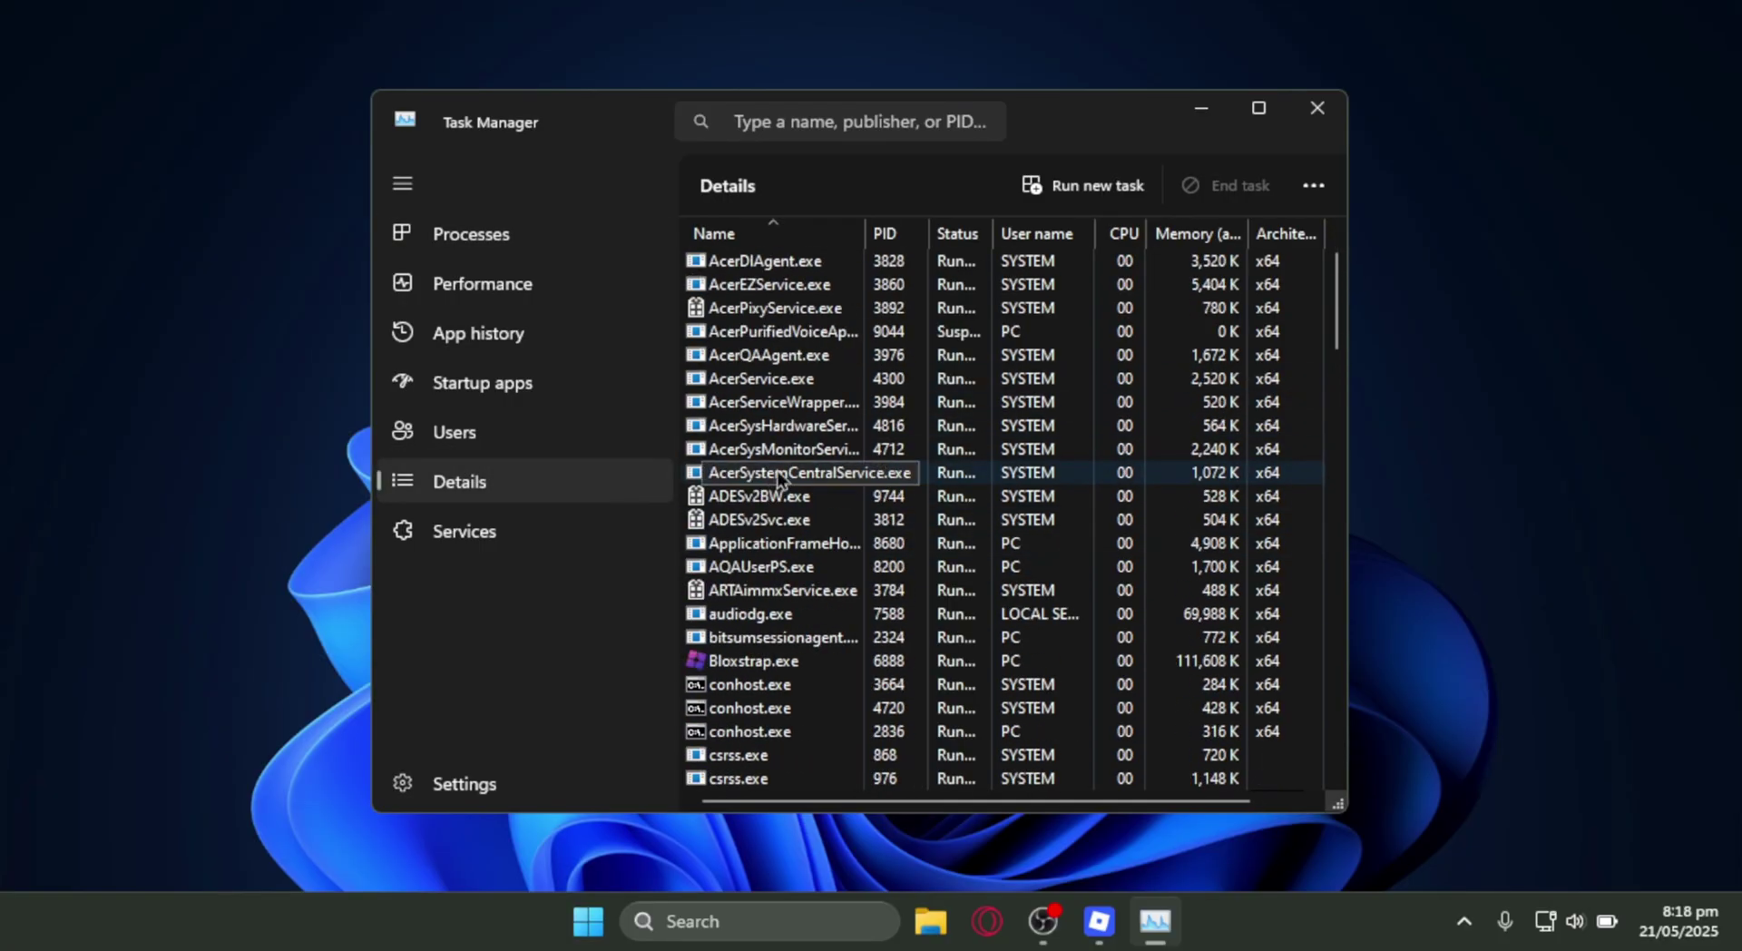
# Filter processes by name and open RobloxPlayerBeta.exe's file location.
pyautogui.click(827, 122)
pyautogui.write('ox')
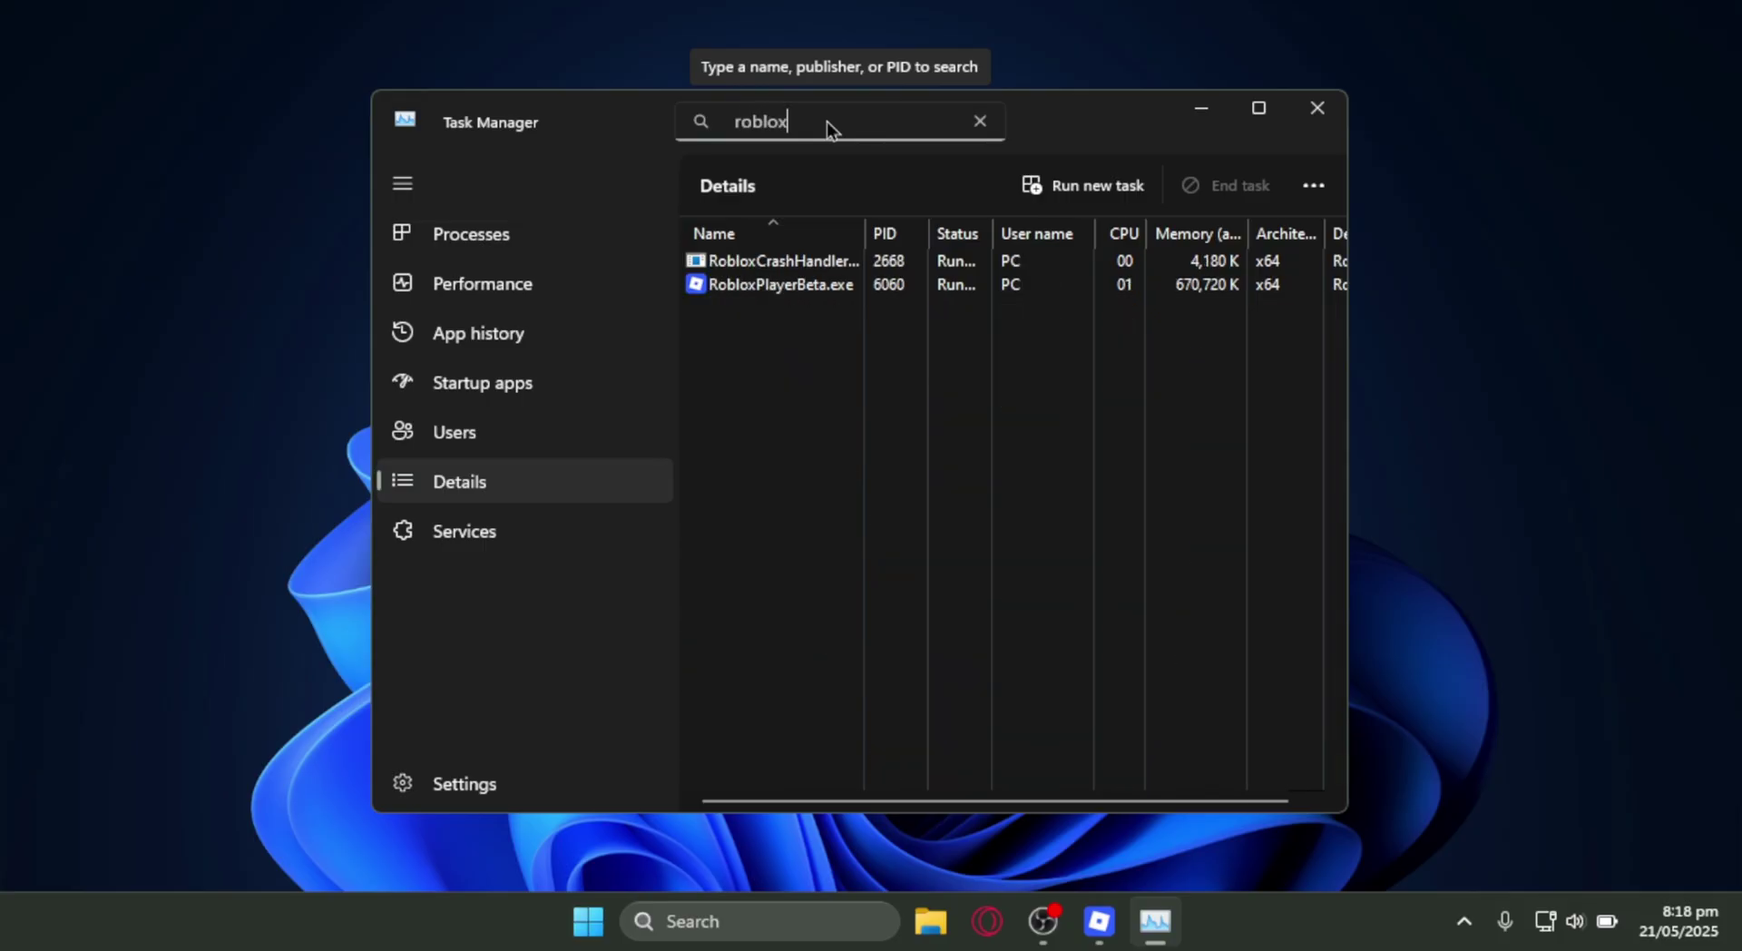
pyautogui.click(873, 283)
pyautogui.rightClick(872, 283)
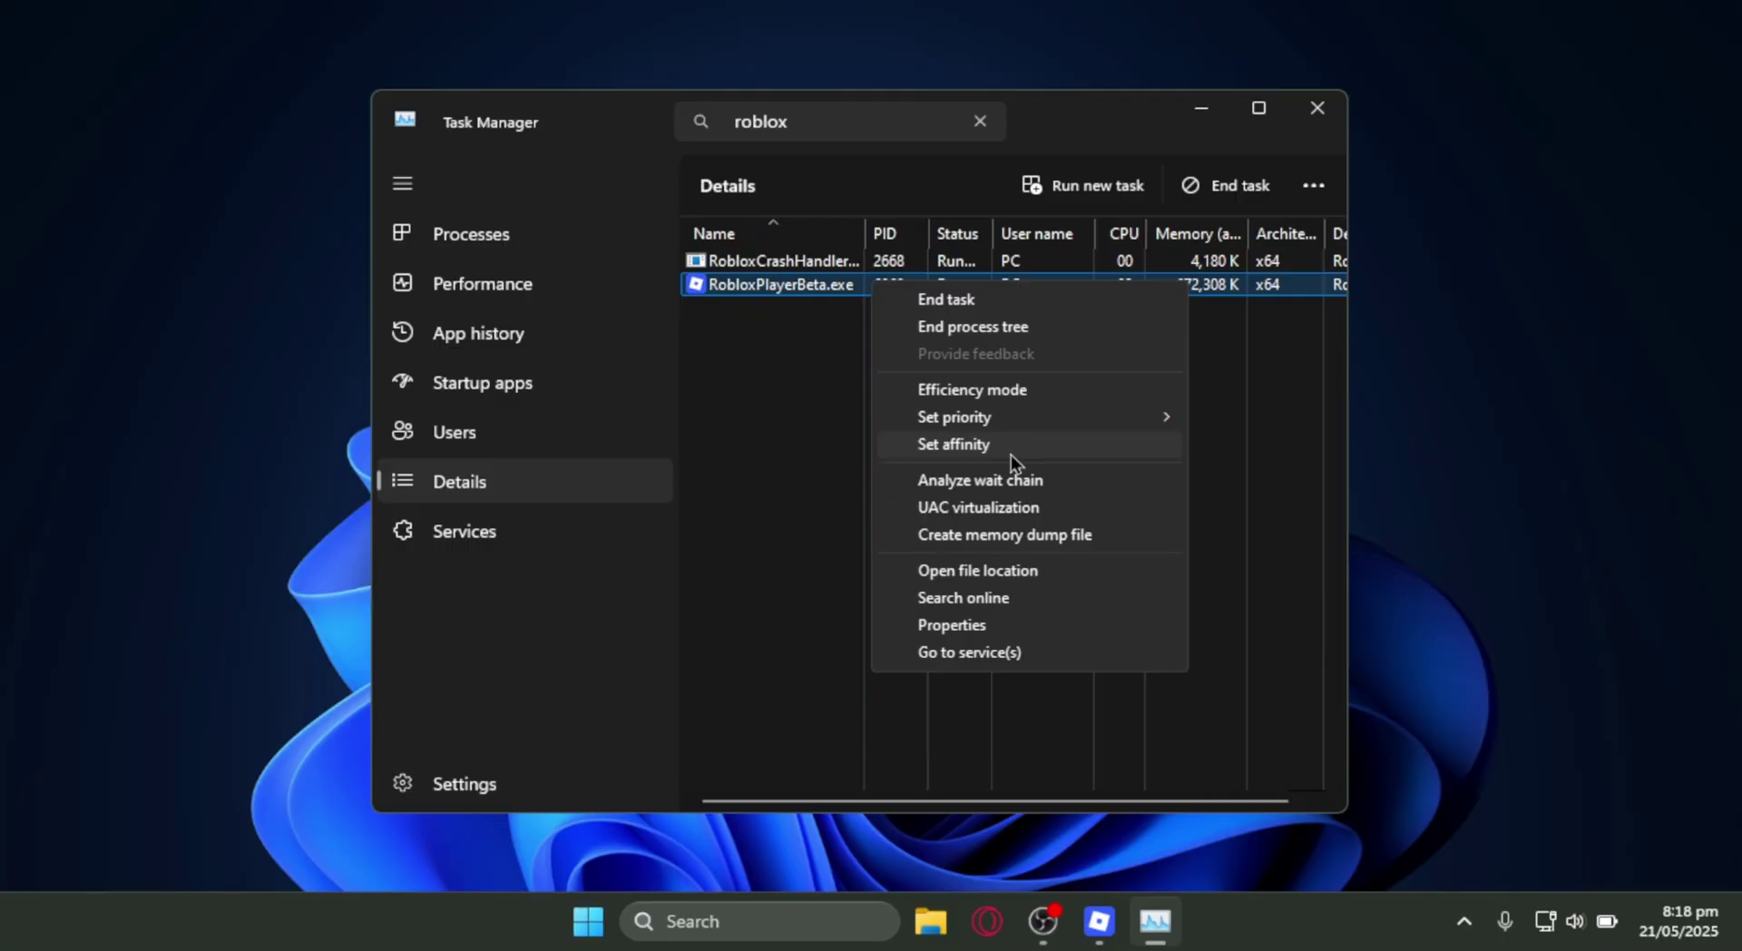
pyautogui.click(1007, 577)
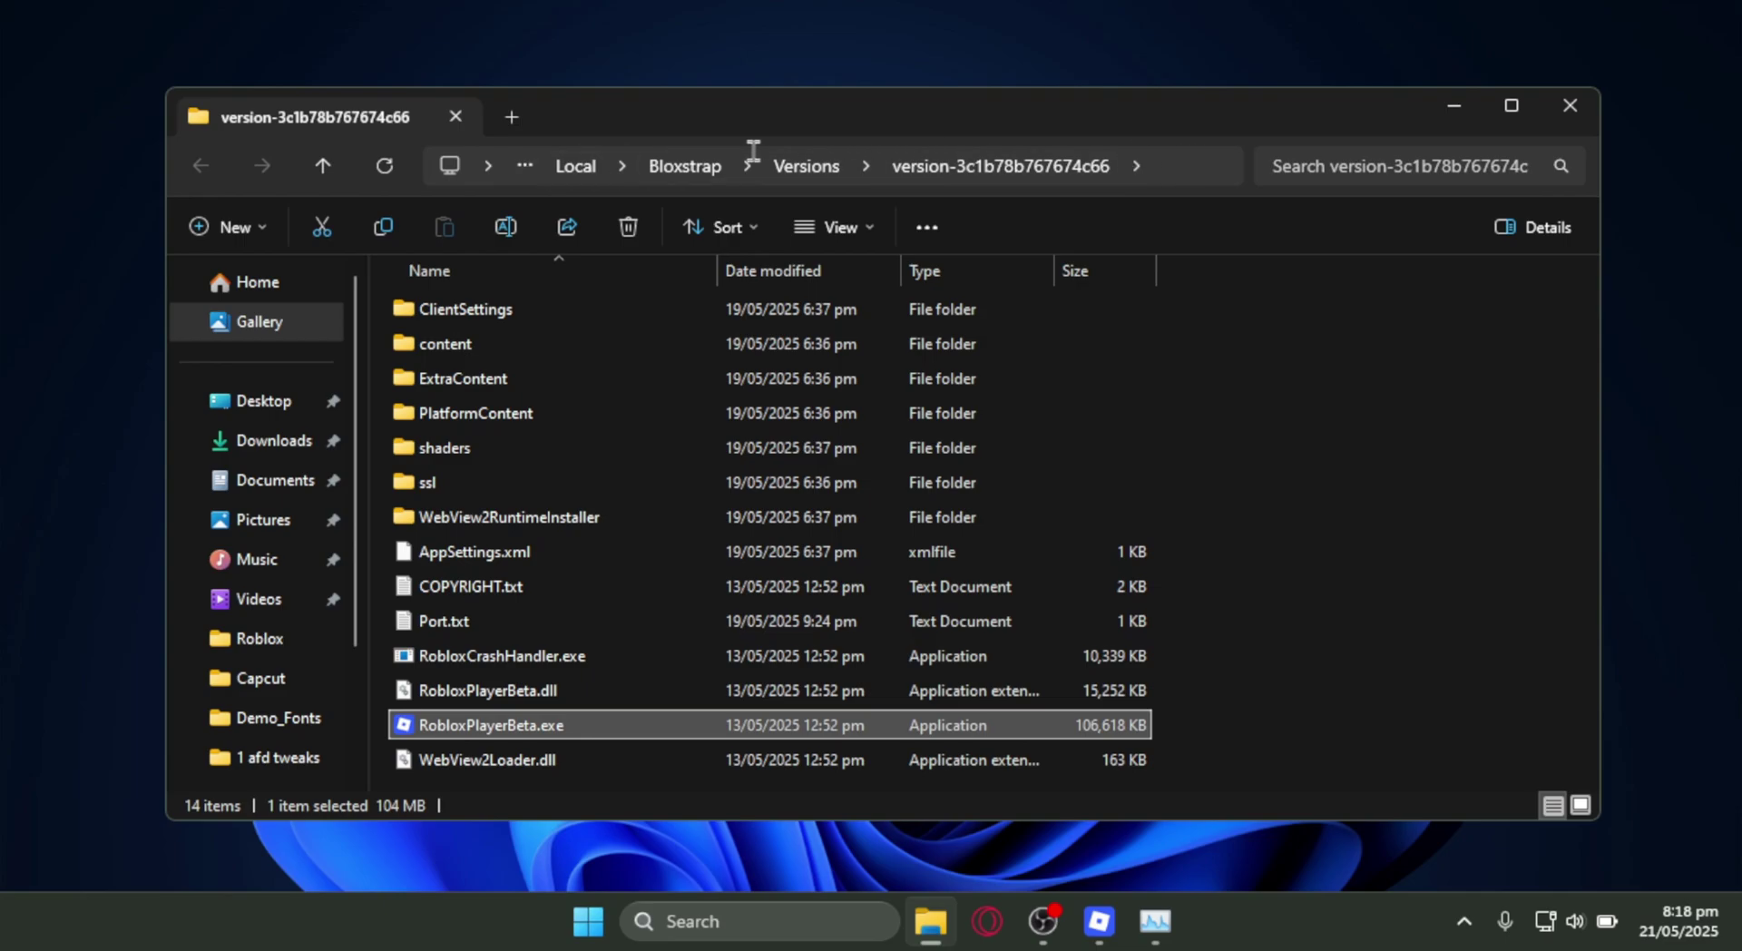
# Copy the Bloxstrap version folder's path, minimise File Explorer, and search Windows for graphics settings.
pyautogui.click(1194, 165)
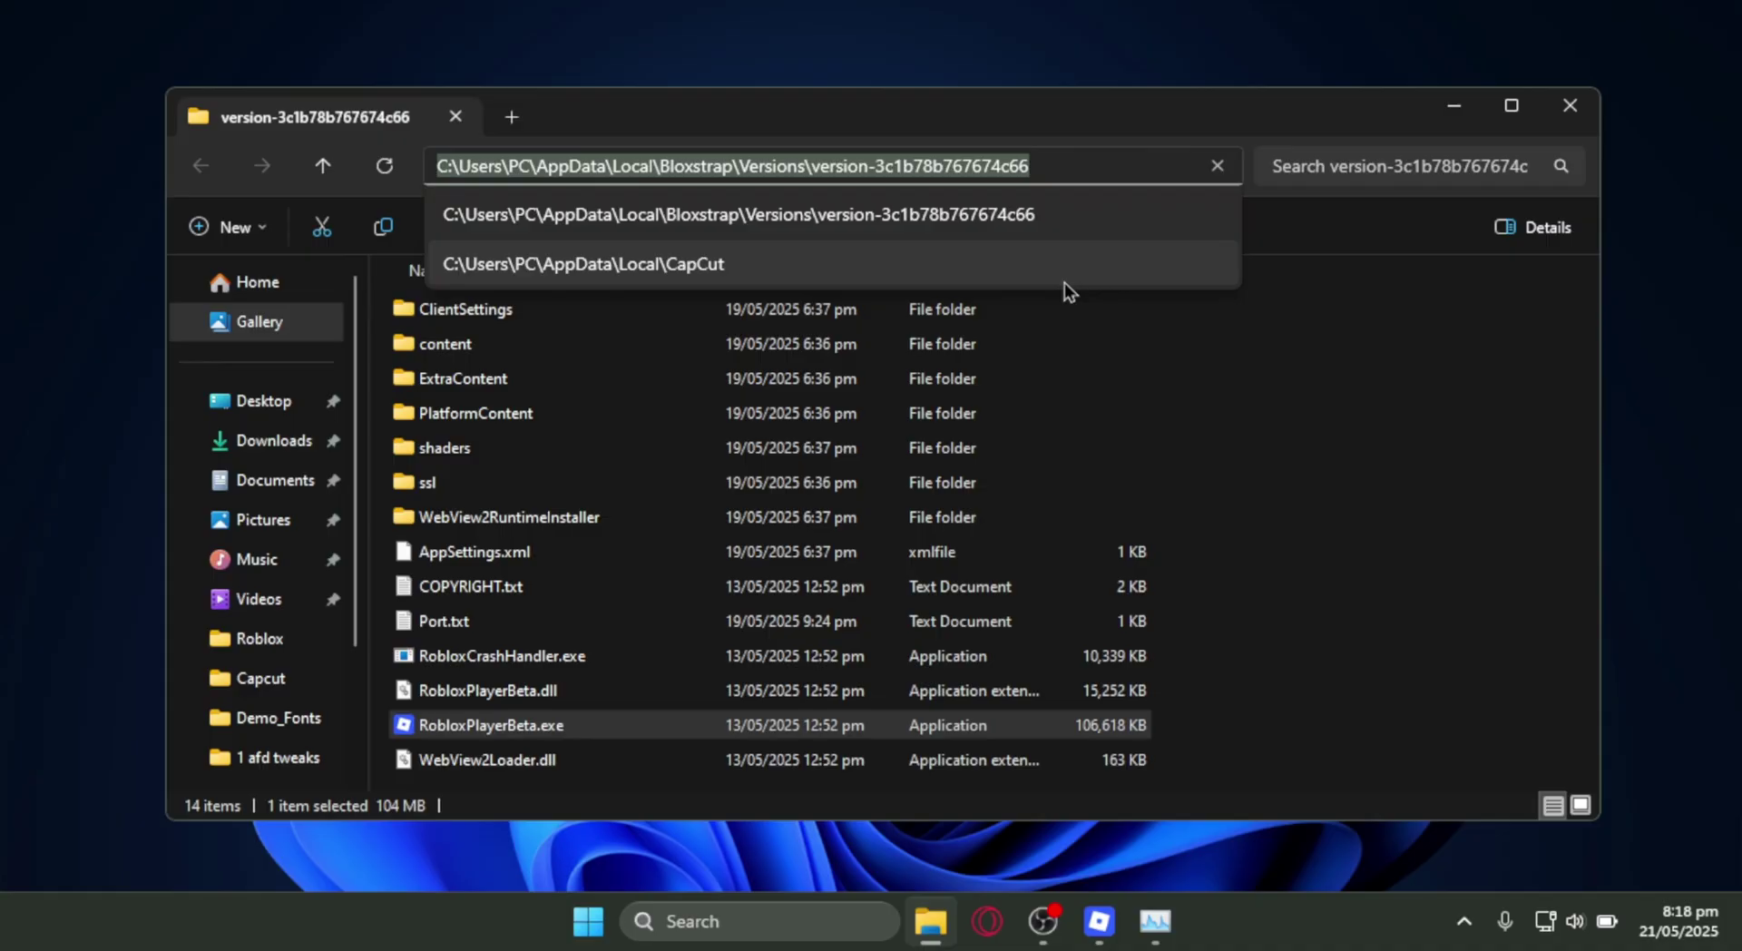
pyautogui.click(1279, 466)
pyautogui.click(1214, 168)
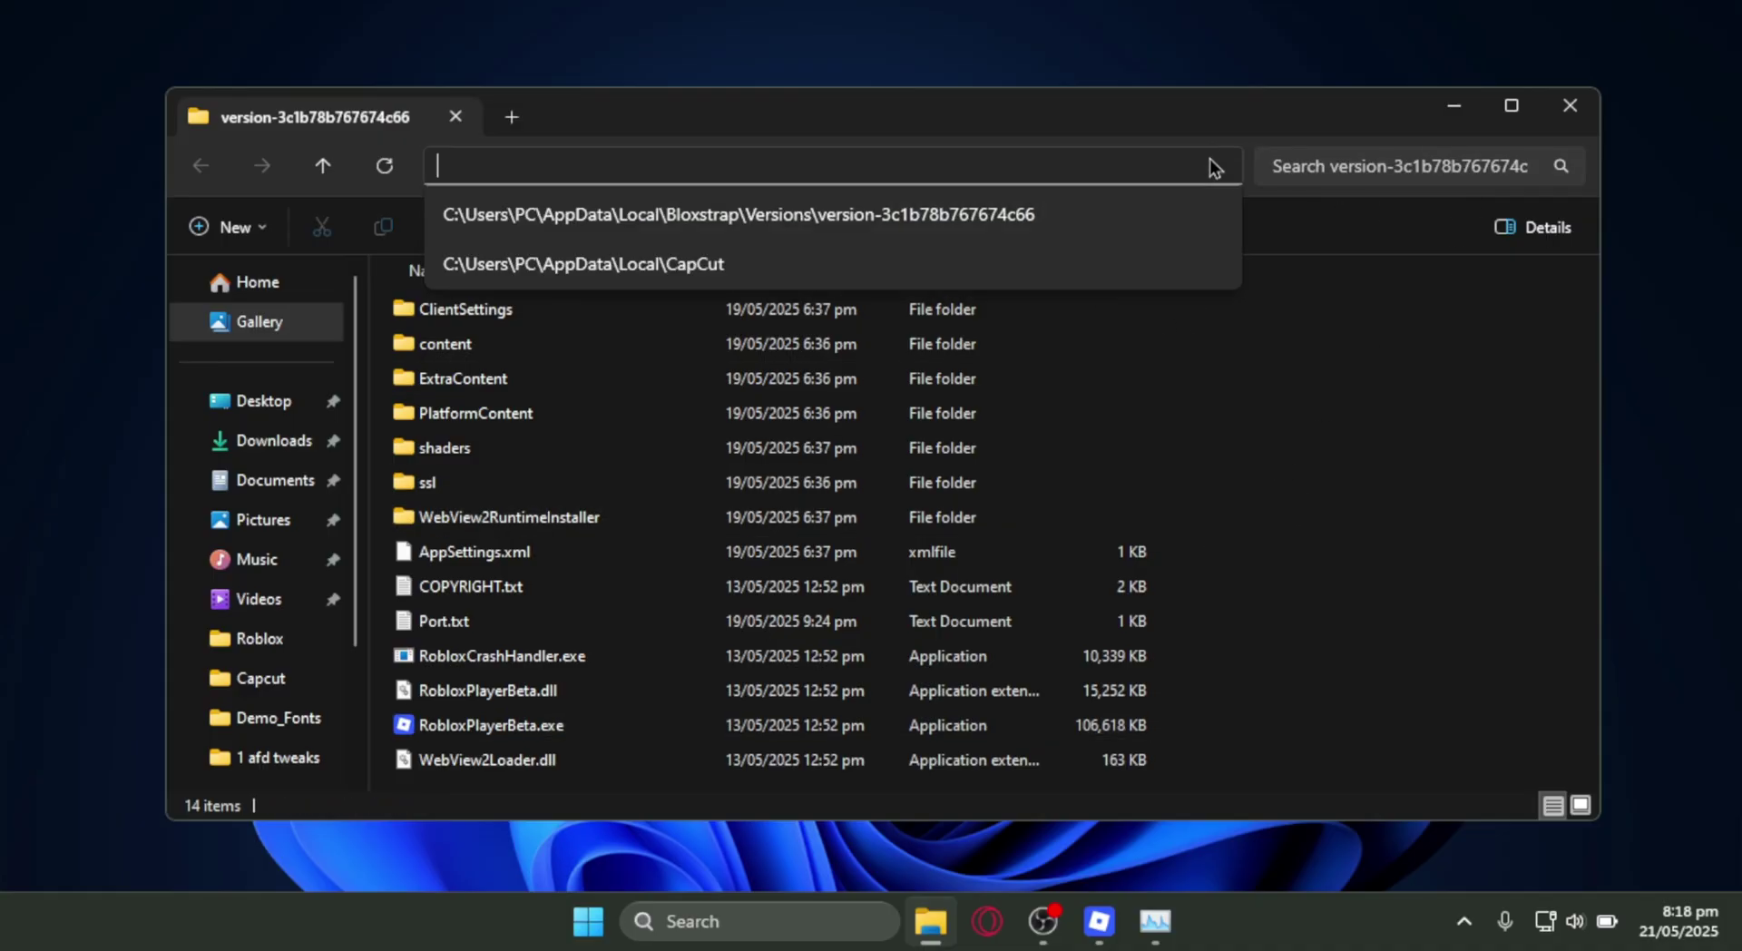
pyautogui.click(1290, 436)
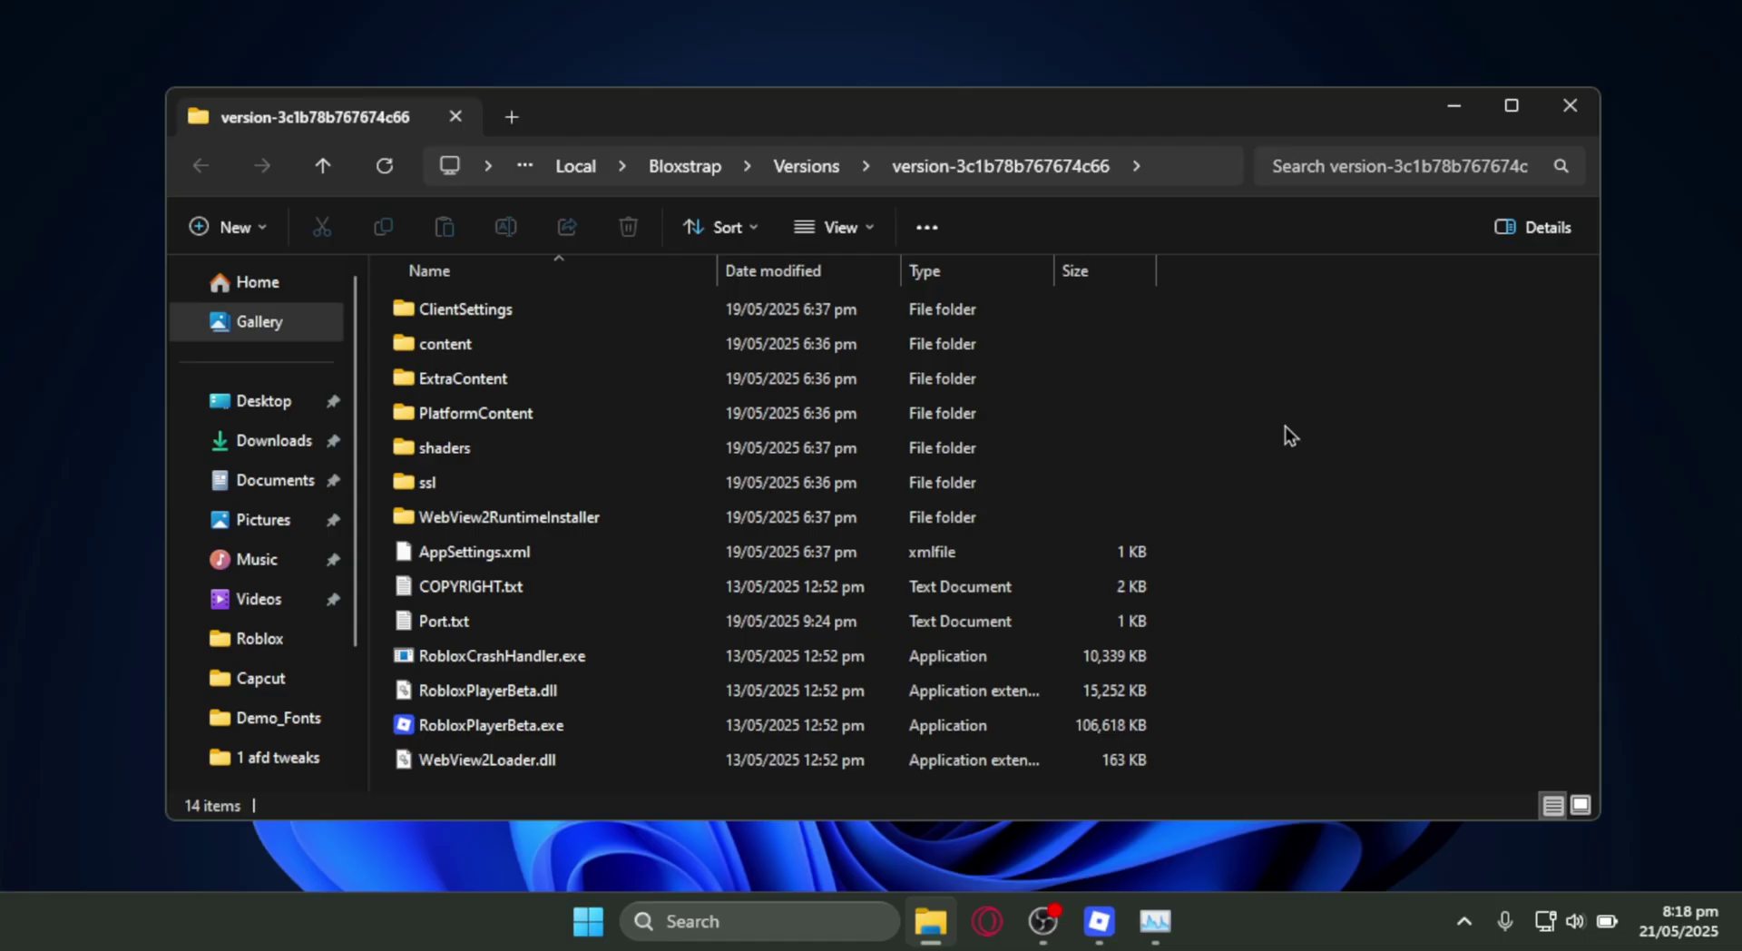
pyautogui.click(1454, 106)
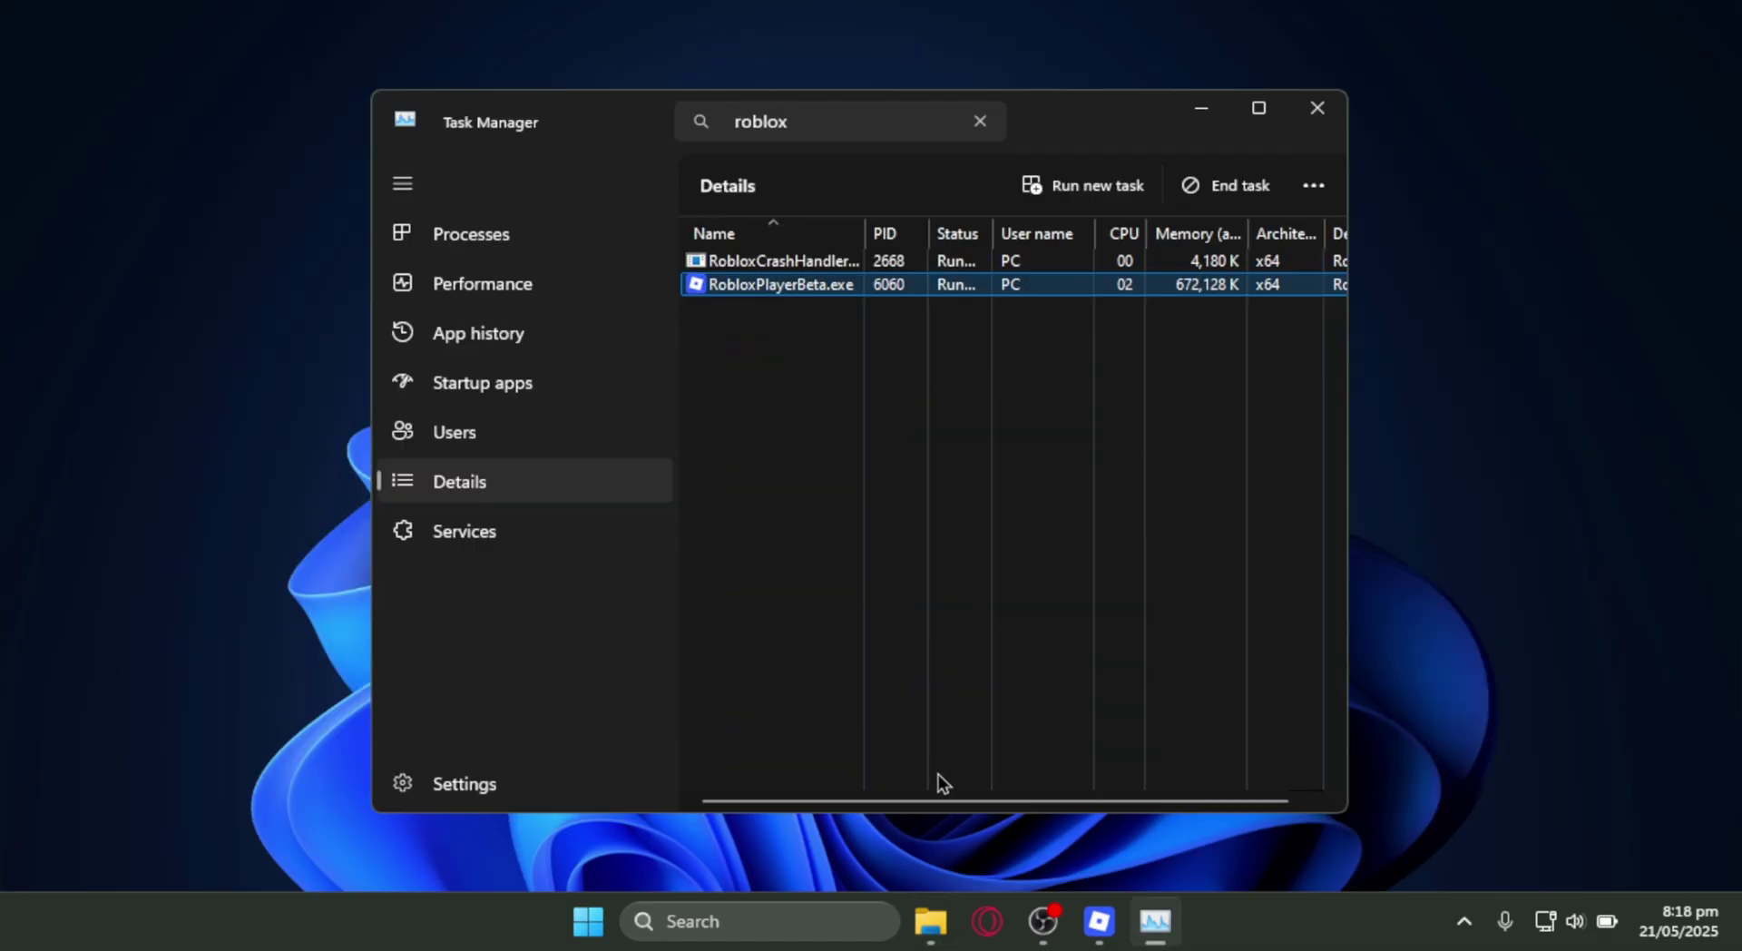
pyautogui.click(826, 915)
# Search 'graphics settings', check the default graphics settings page, then return to the main Graphics page.
pyautogui.write('graphics settings')
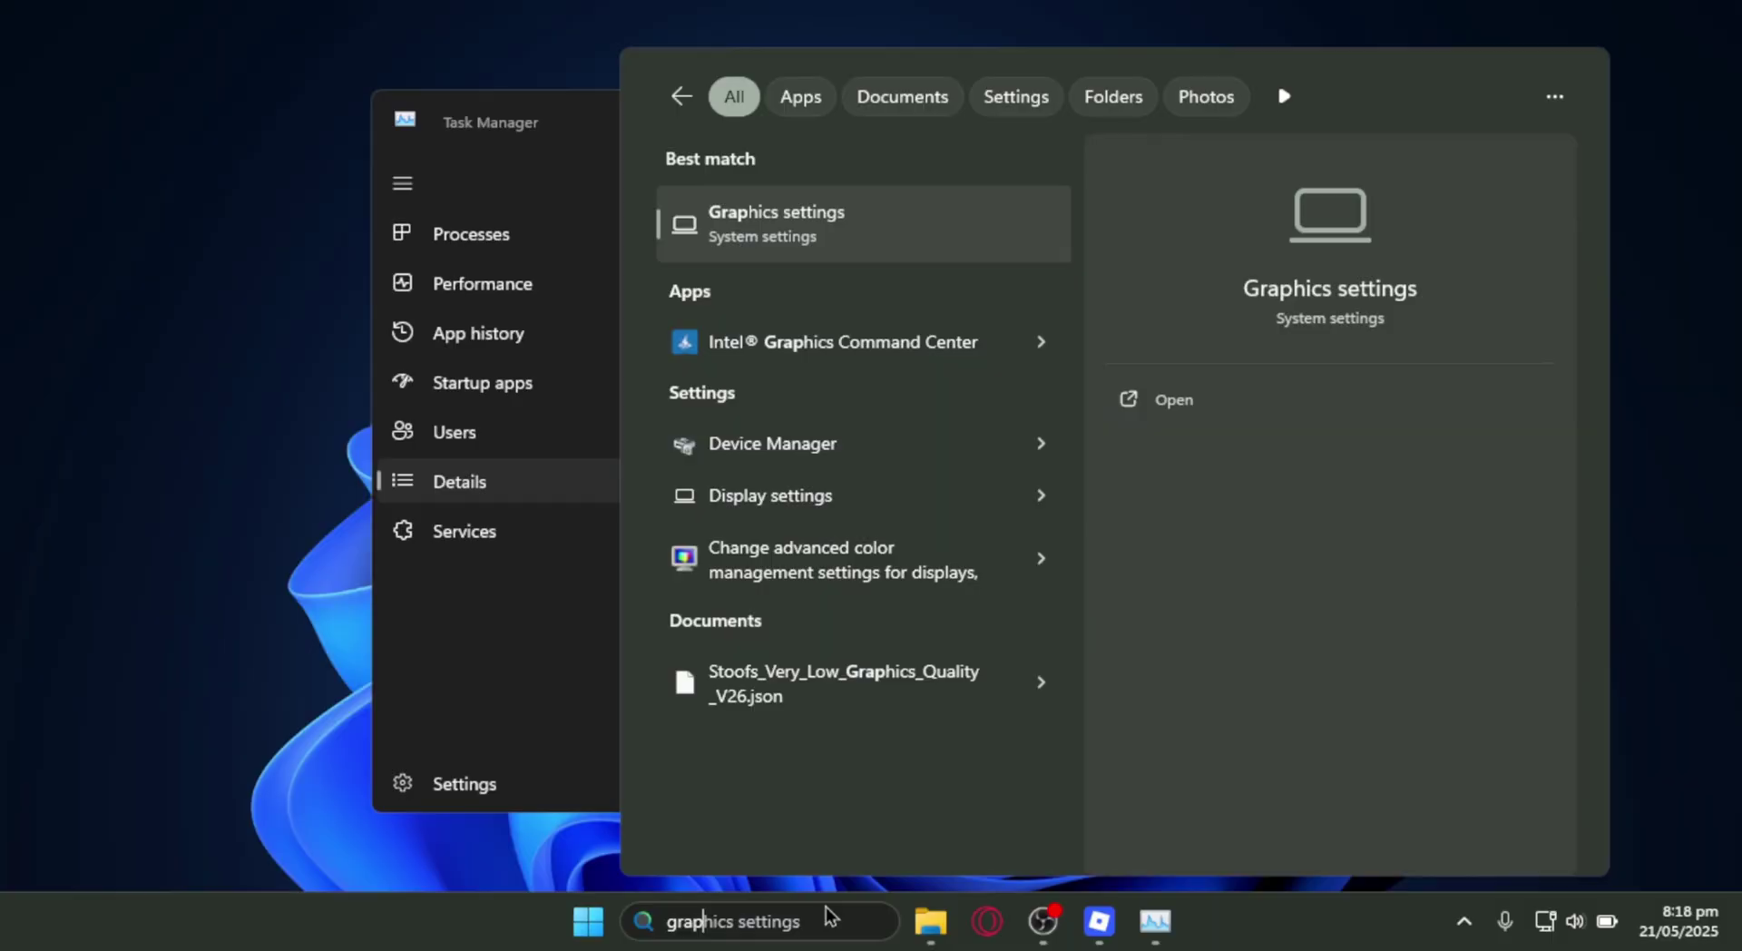
pyautogui.press('Return')
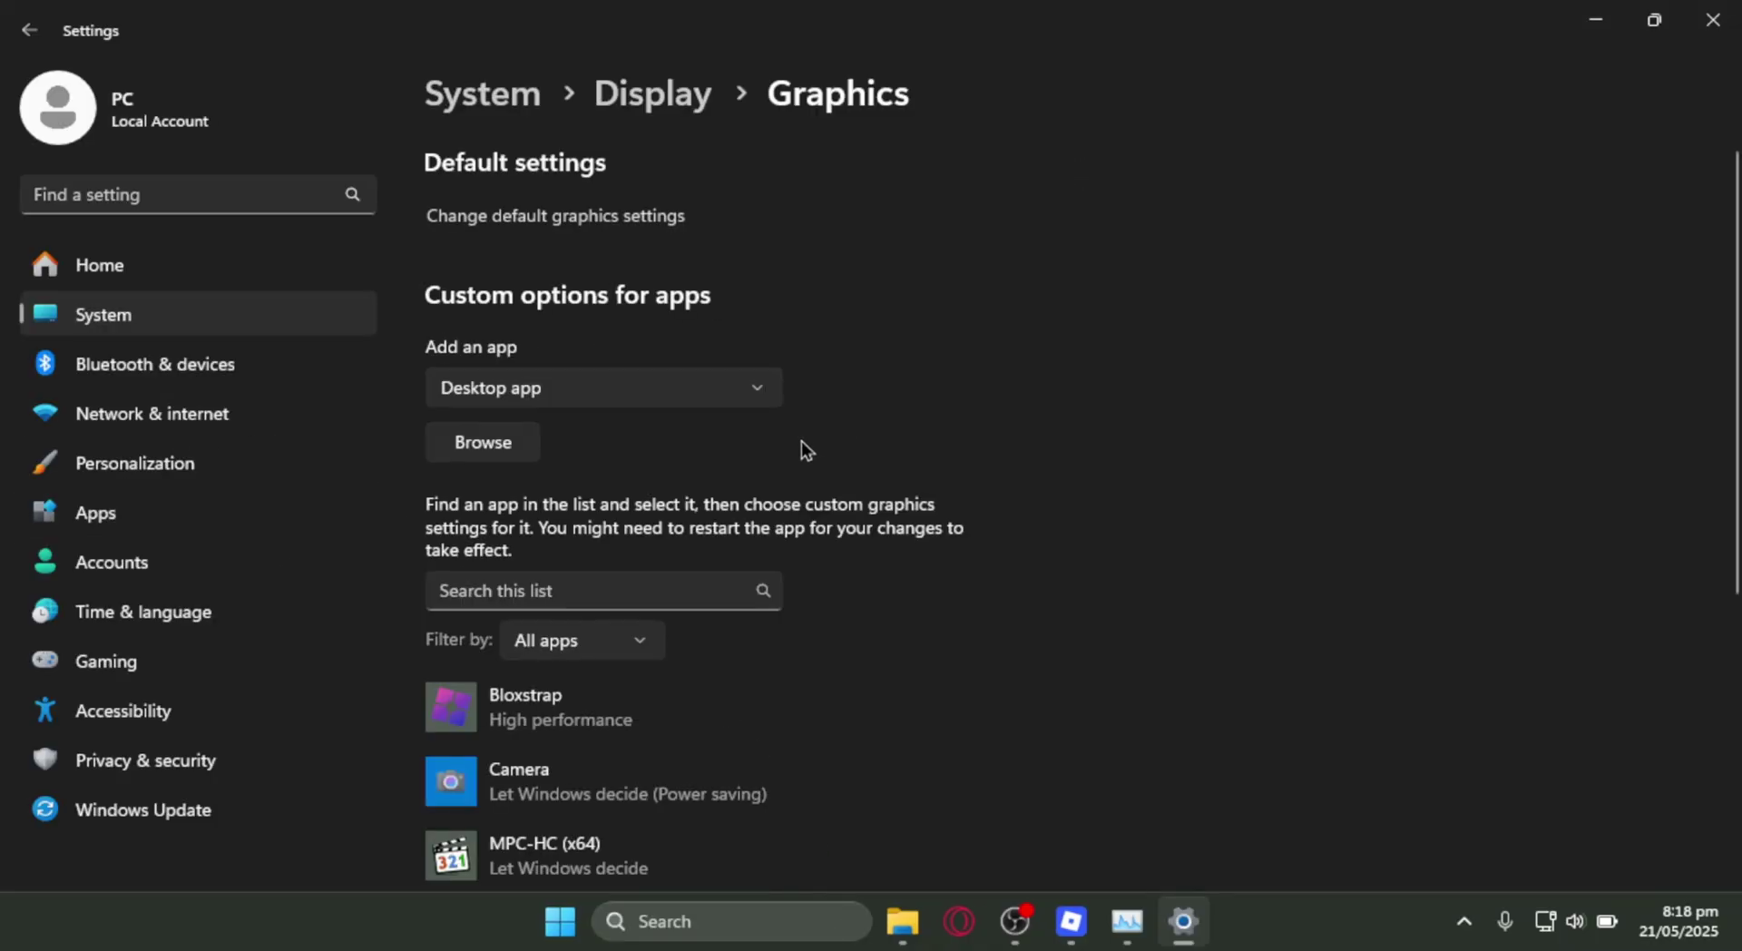
pyautogui.click(602, 228)
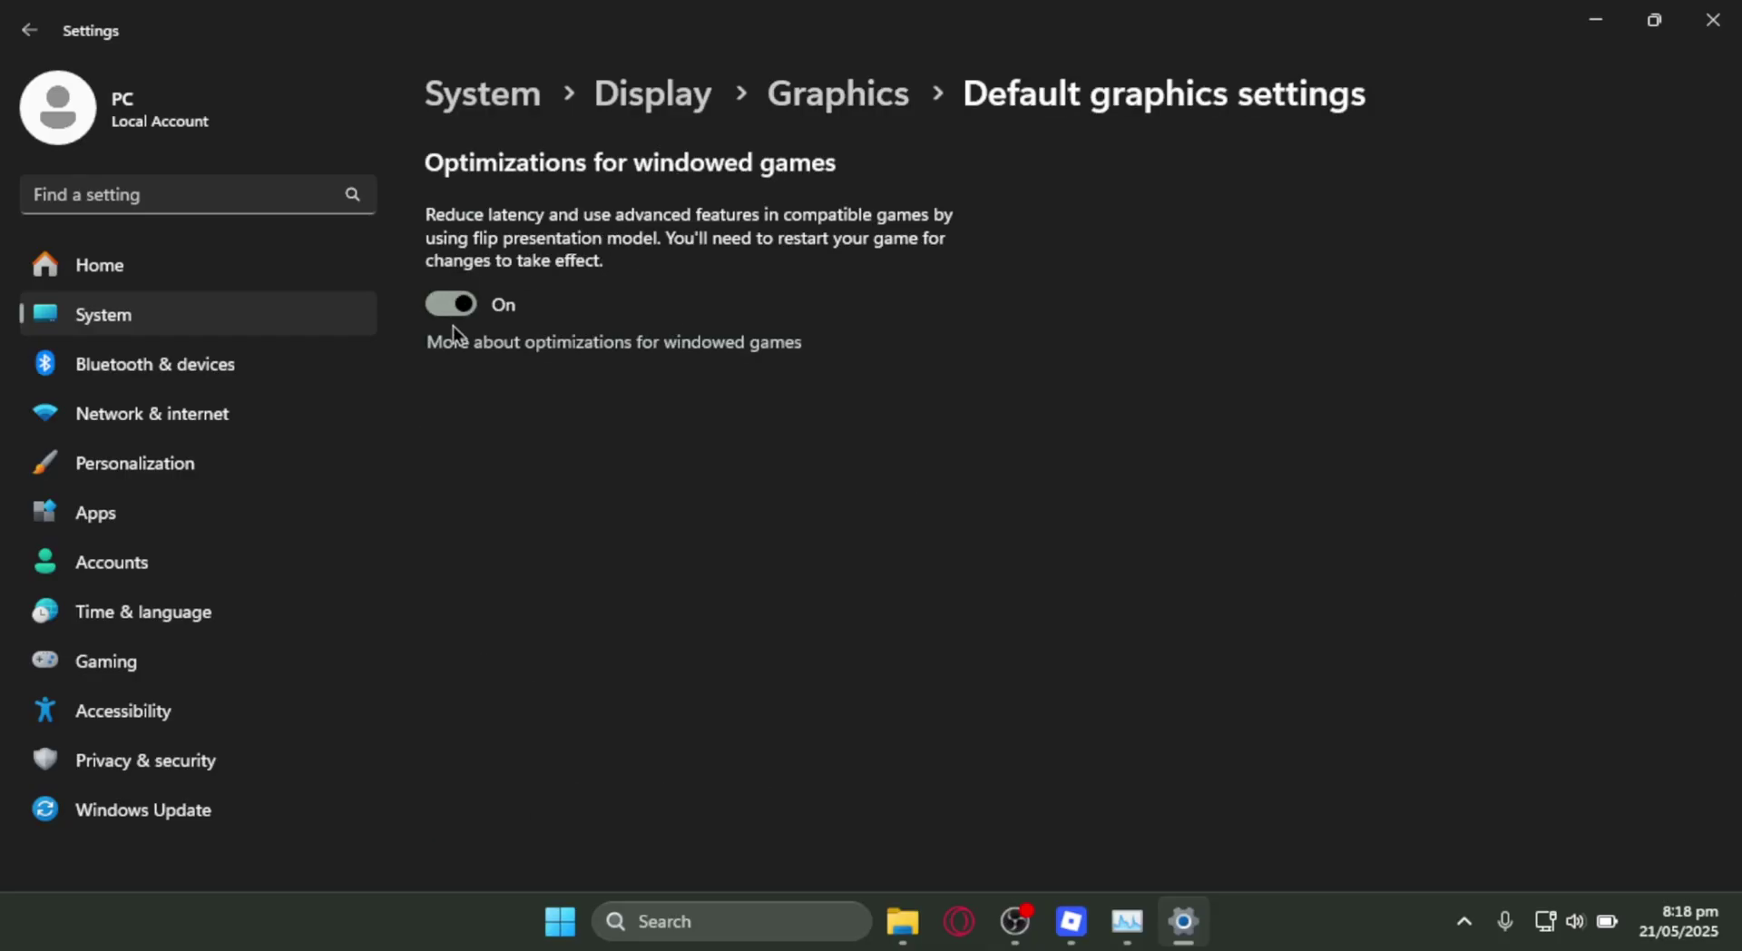
pyautogui.click(819, 102)
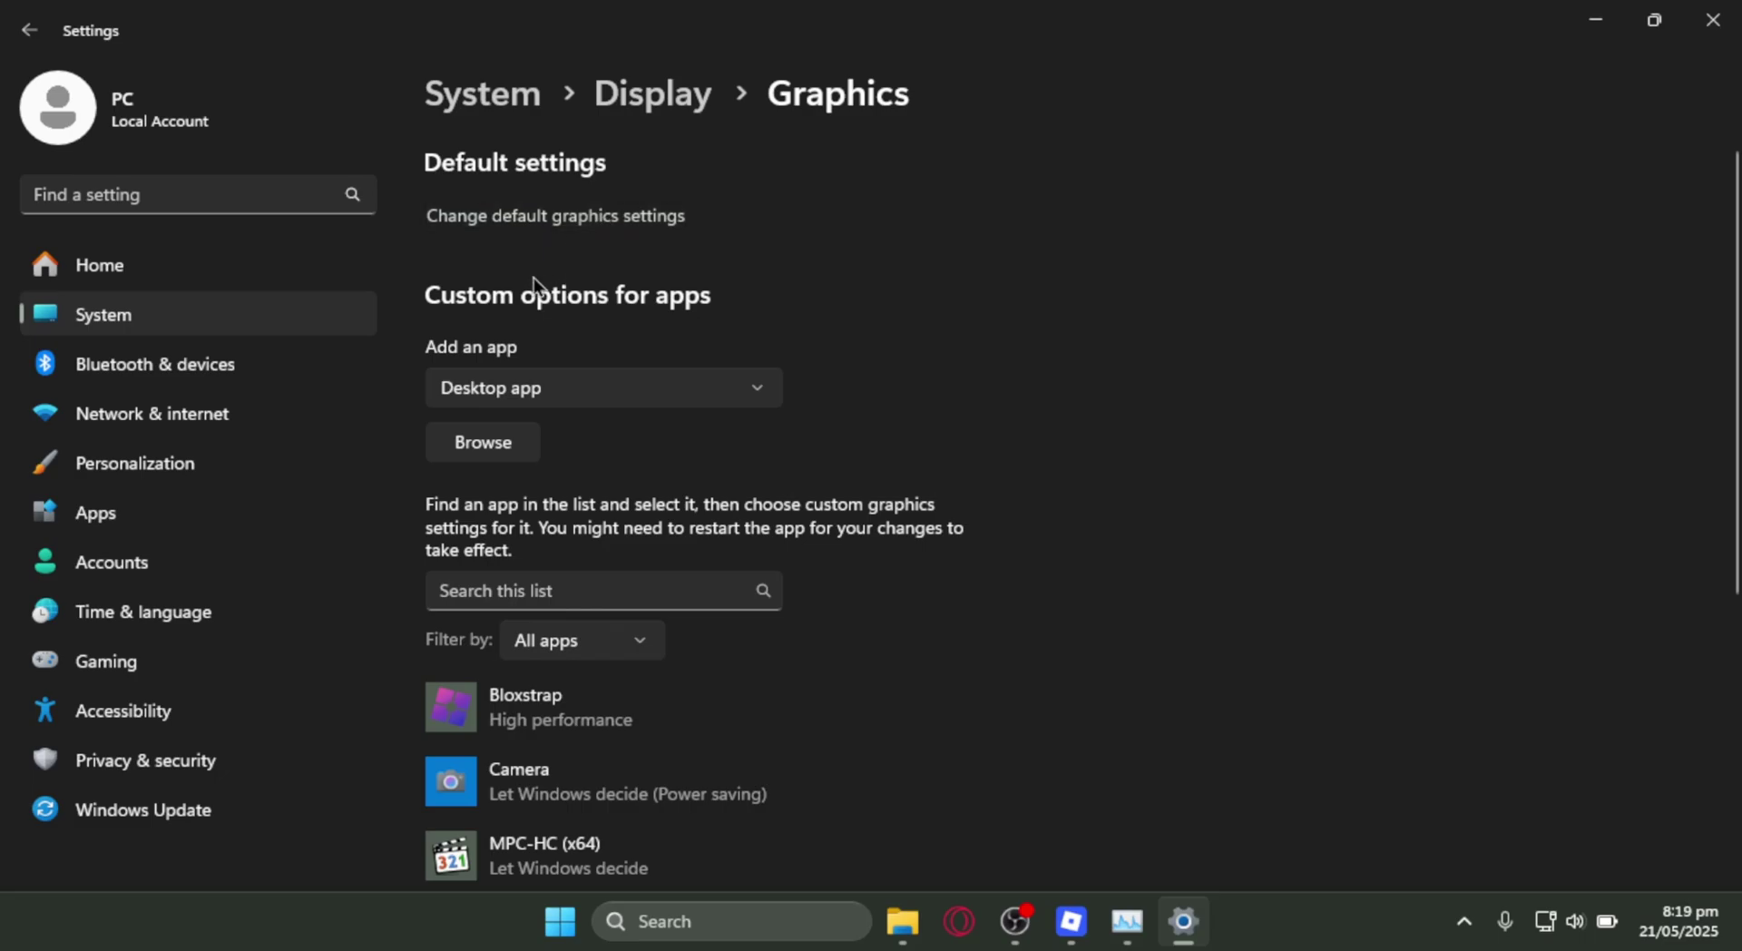
pyautogui.scroll(-2, 537, 290)
pyautogui.scroll(2, 481, 385)
pyautogui.scroll(-3, 509, 439)
pyautogui.scroll(2, 537, 272)
pyautogui.scroll(1, 544, 316)
# Add RobloxPlayerBeta.exe from the pasted Roblox version folder to the custom apps list.
pyautogui.click(512, 453)
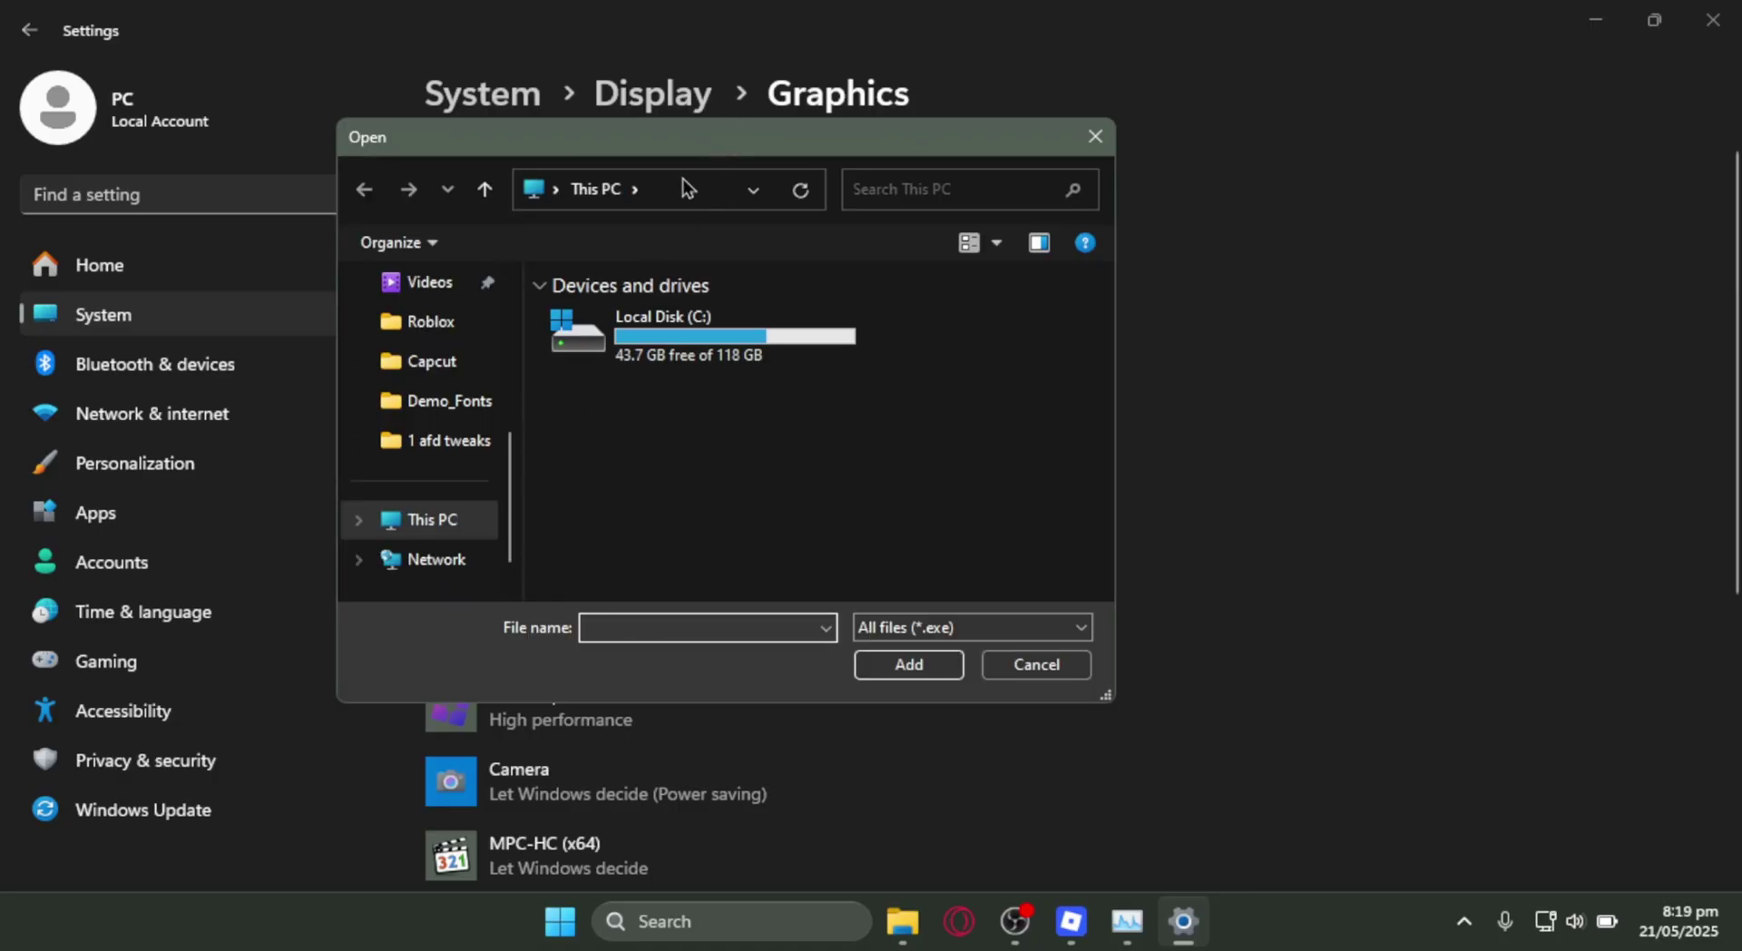
pyautogui.click(685, 189)
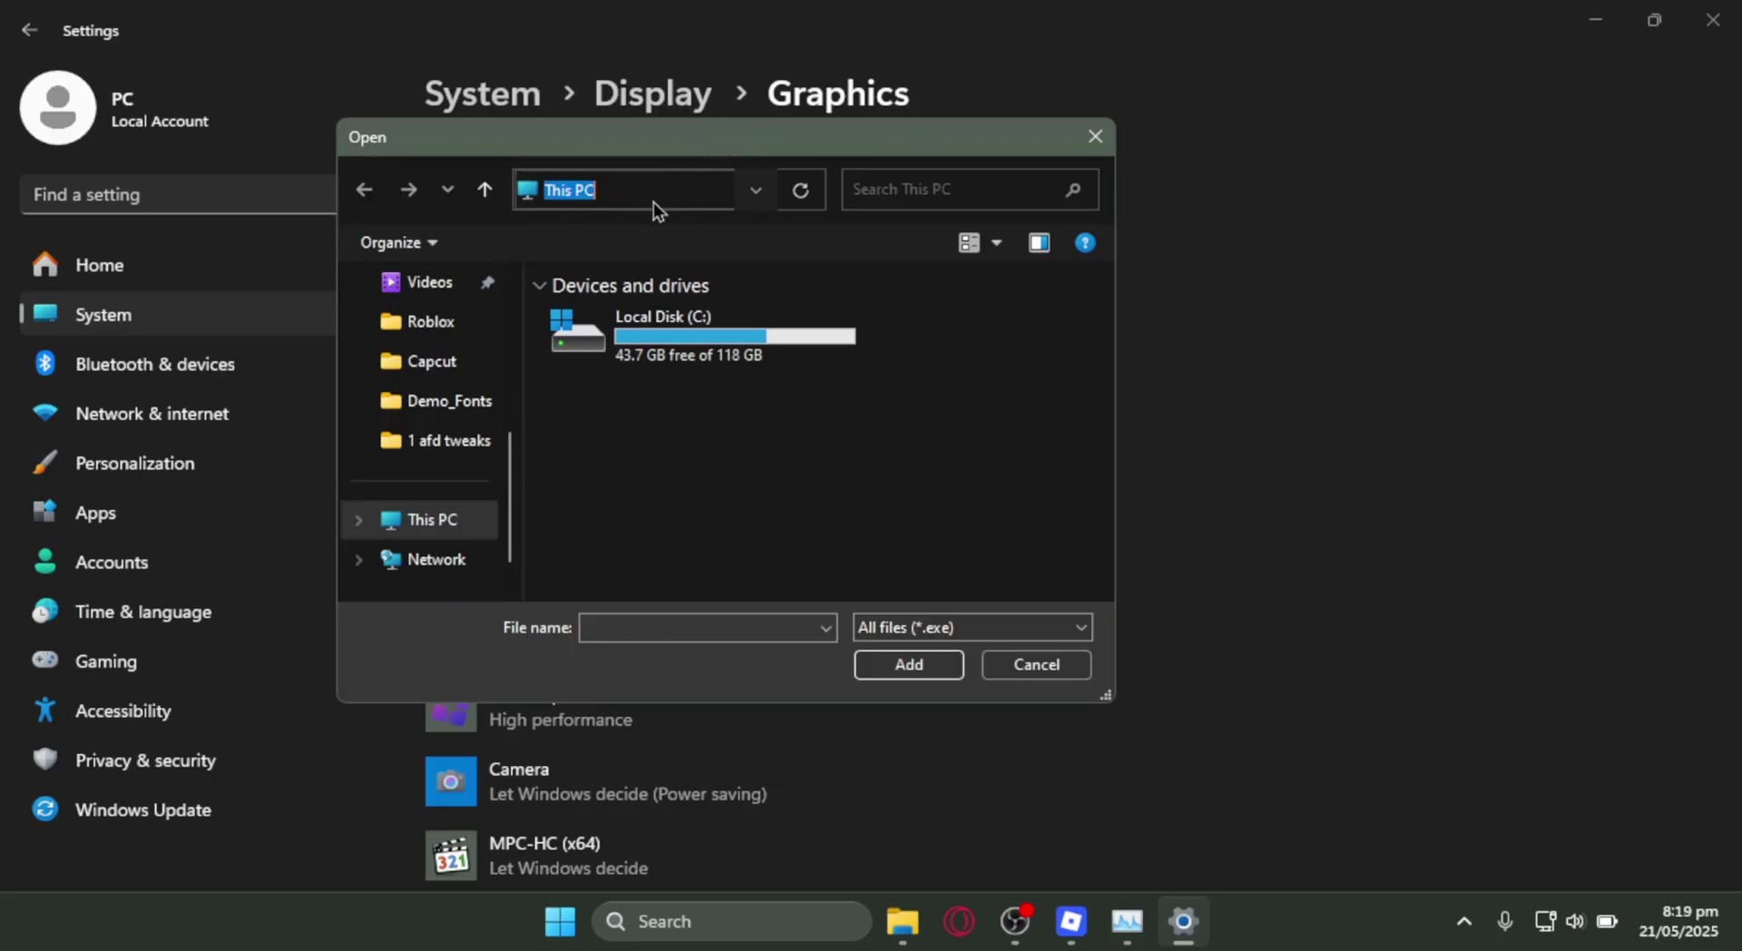
pyautogui.hotkey('ctrl', 'v')
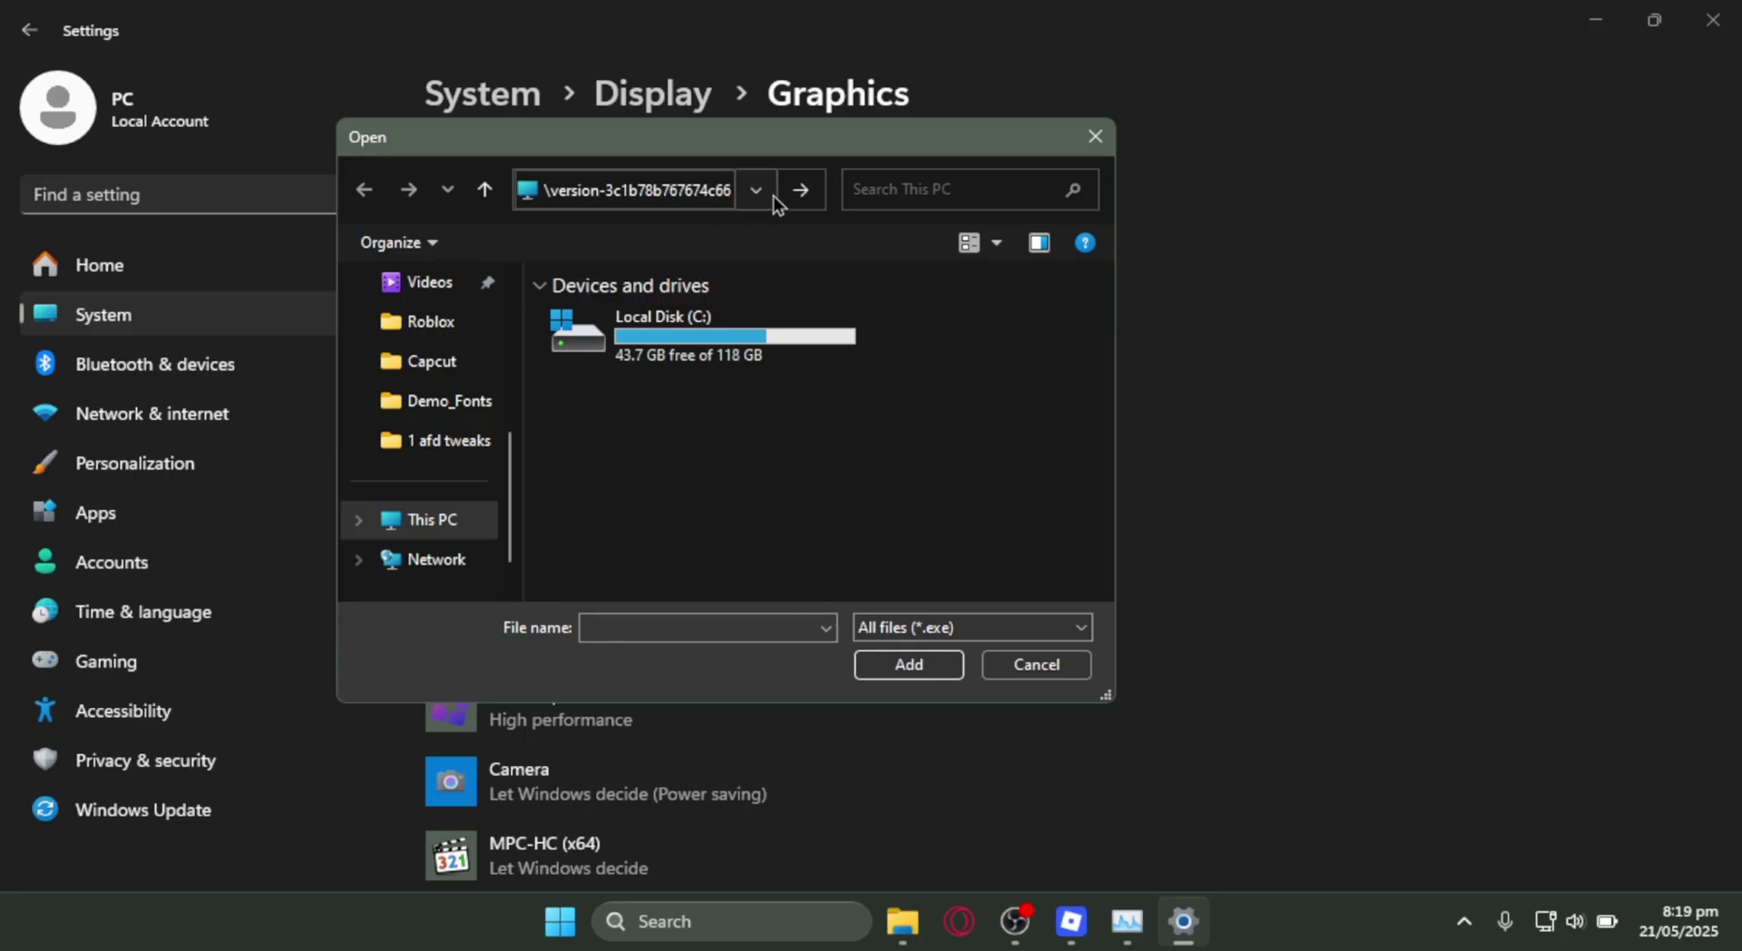
pyautogui.press('Return')
pyautogui.scroll(-1, 671, 407)
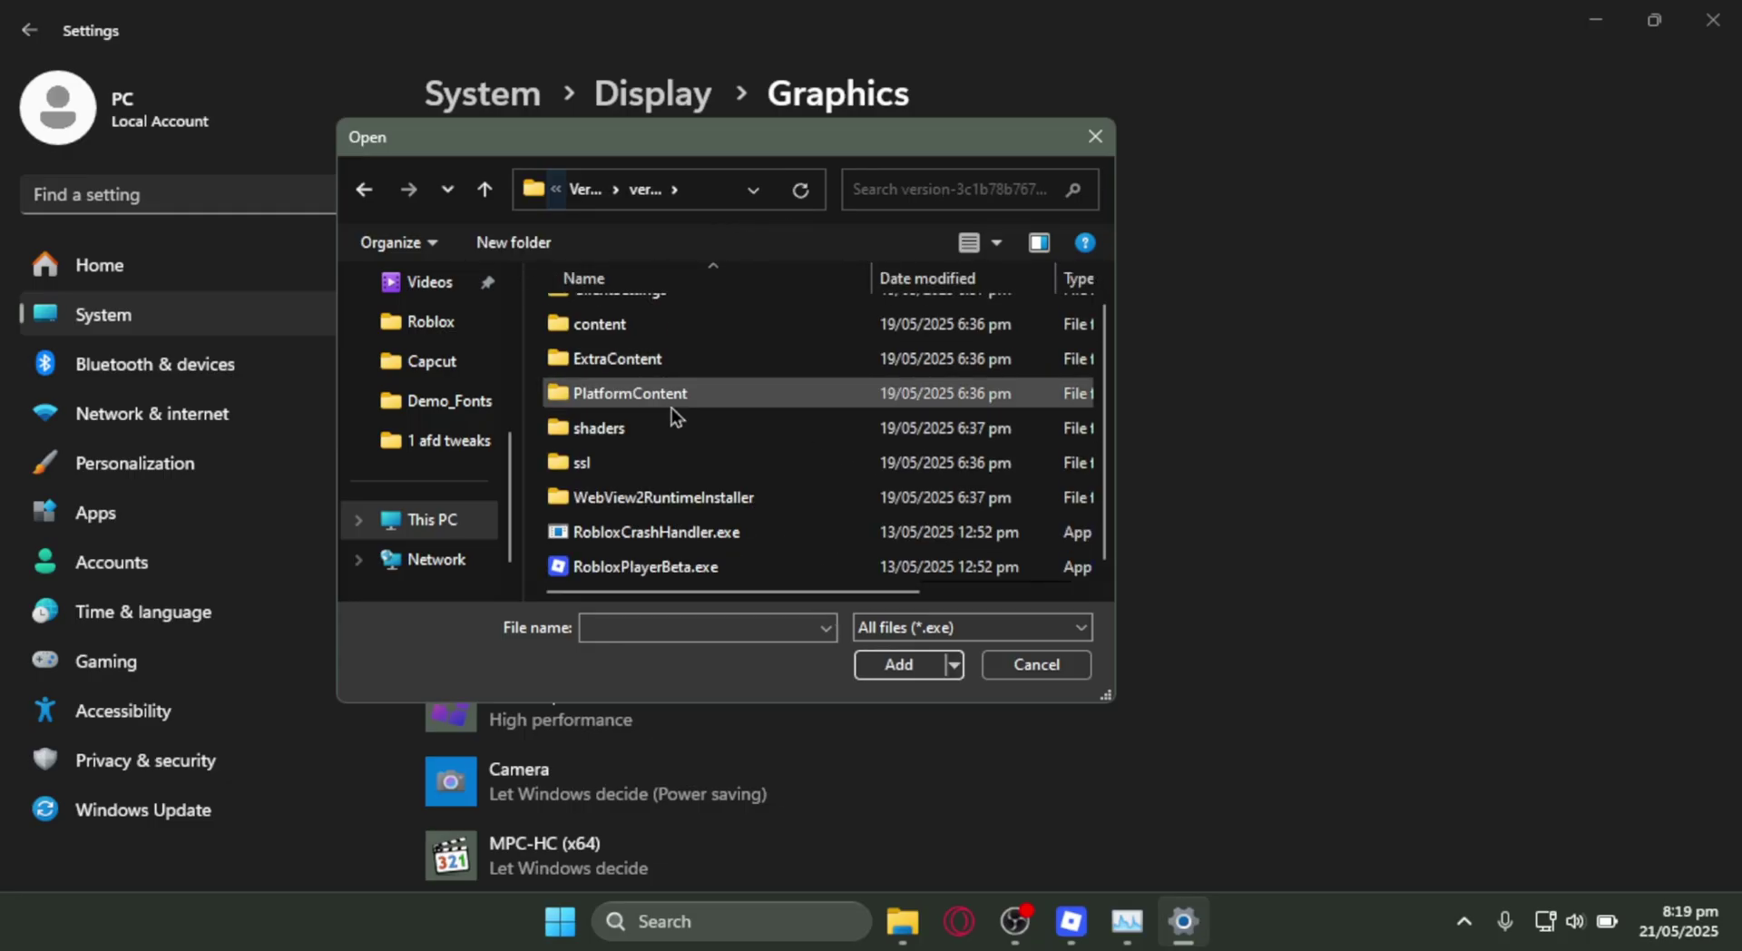
pyautogui.click(742, 568)
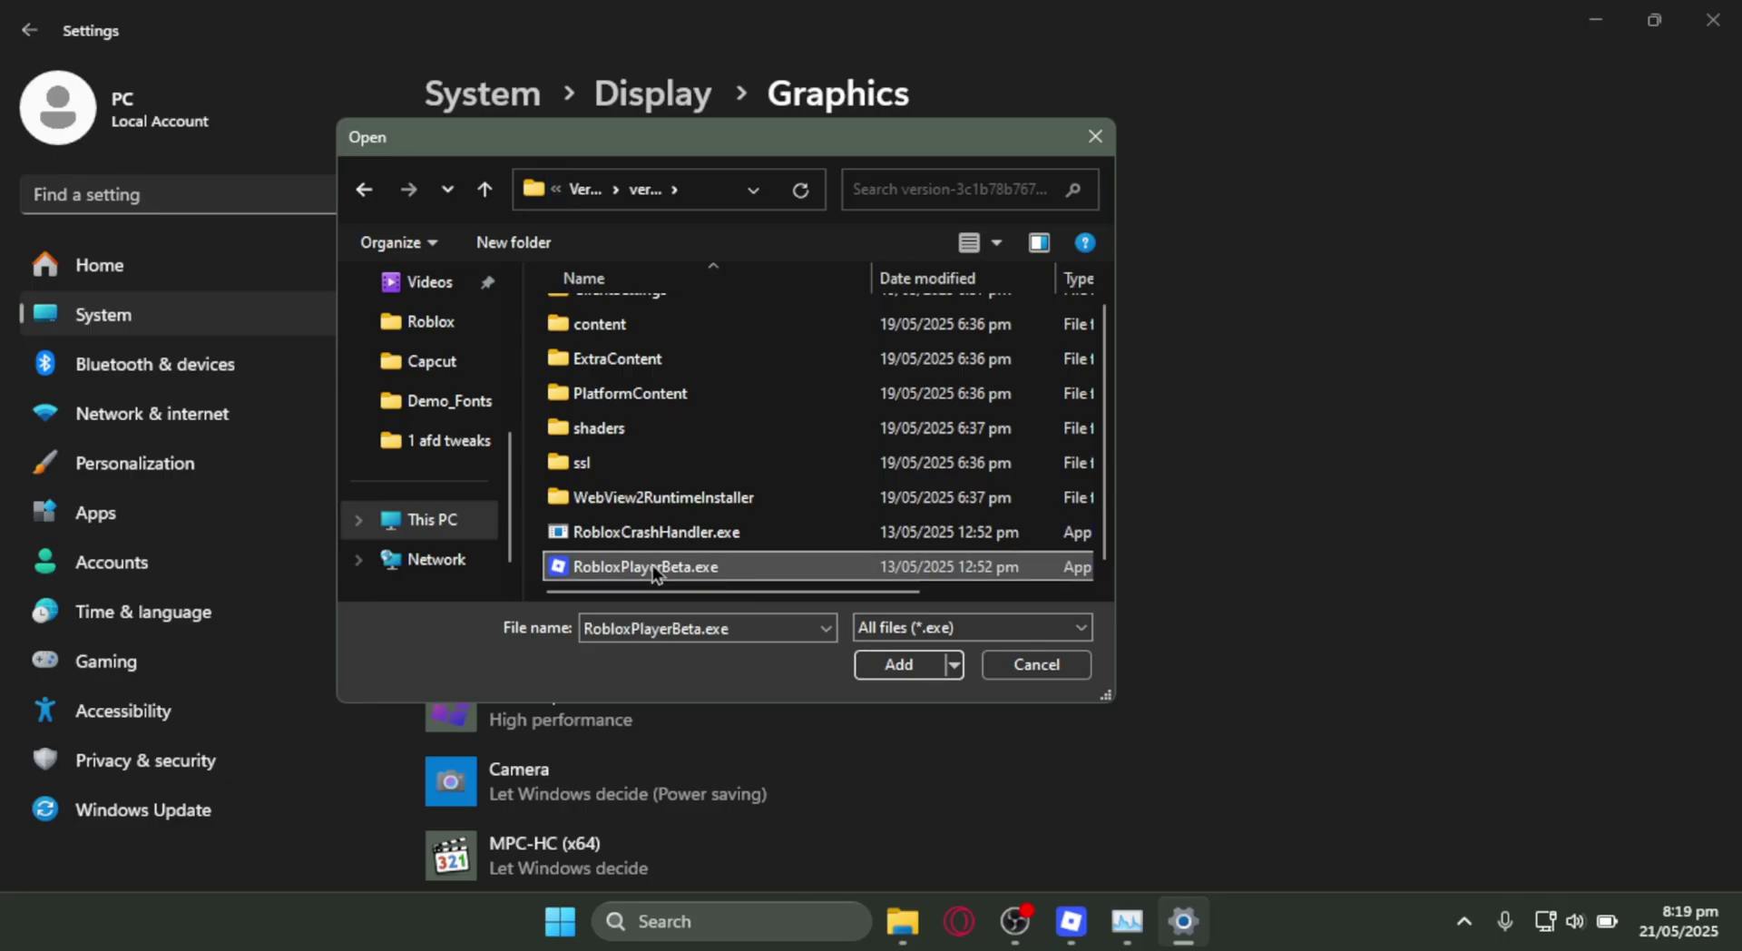
pyautogui.click(918, 675)
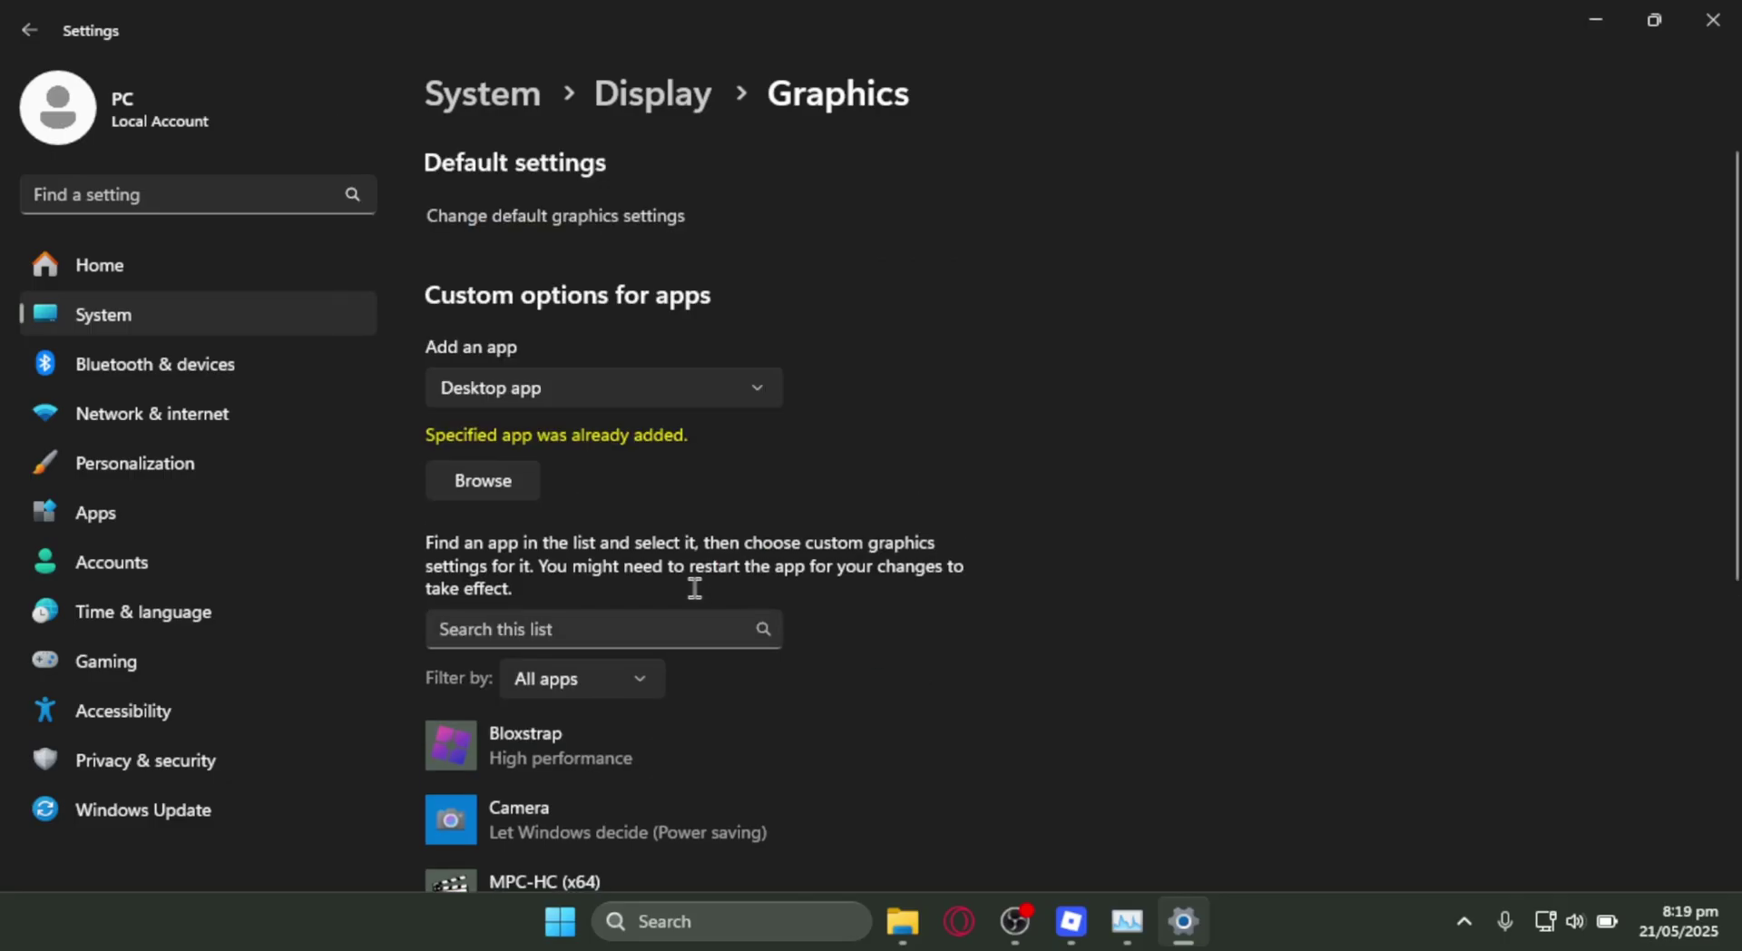
# Set the Roblox Game Client graphics preference to High performance and save it.
pyautogui.scroll(-5, 695, 590)
pyautogui.scroll(5, 595, 596)
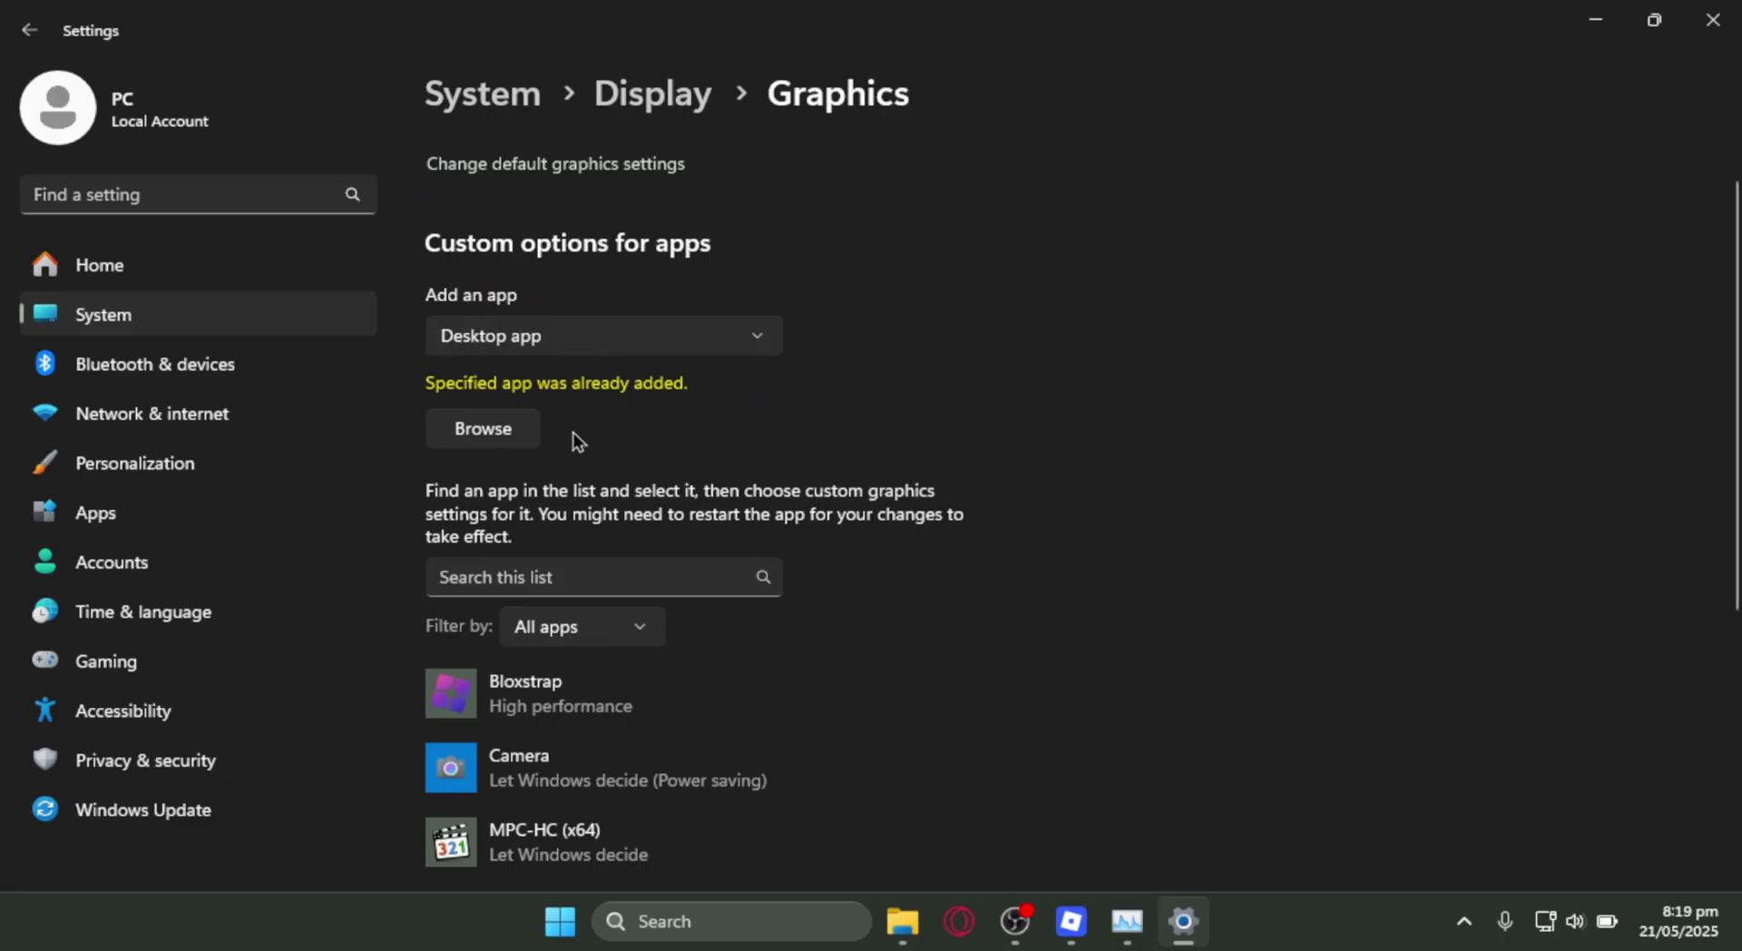
pyautogui.scroll(-5, 671, 426)
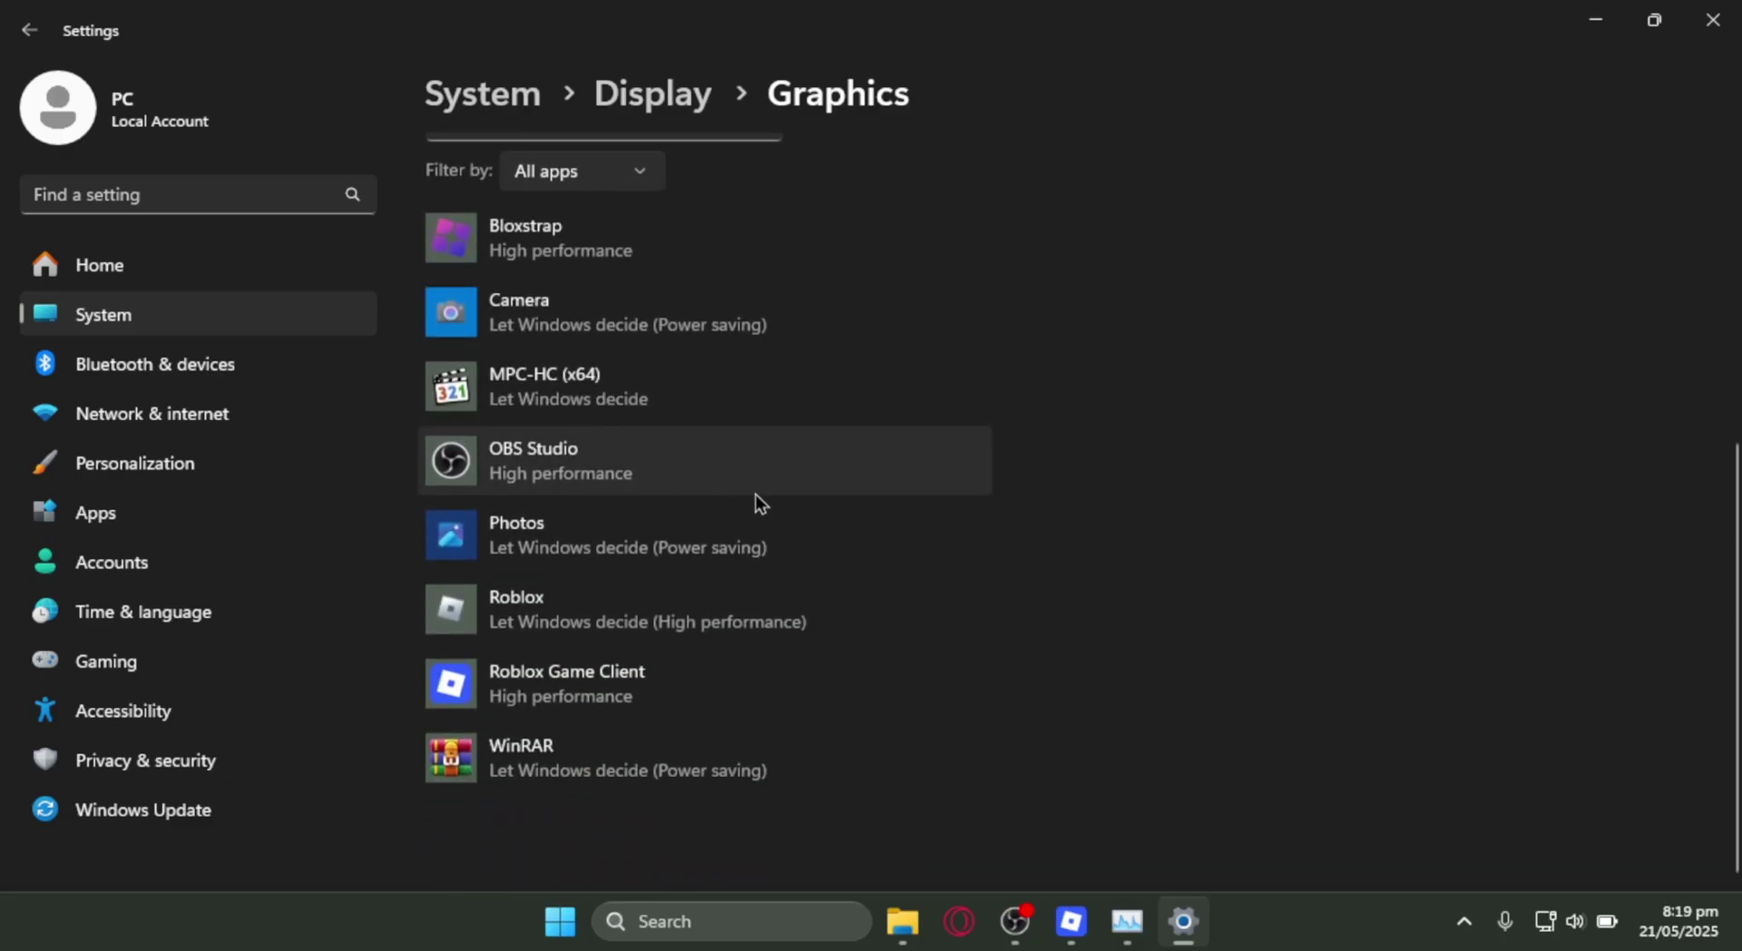
pyautogui.click(737, 668)
pyautogui.scroll(-2, 475, 676)
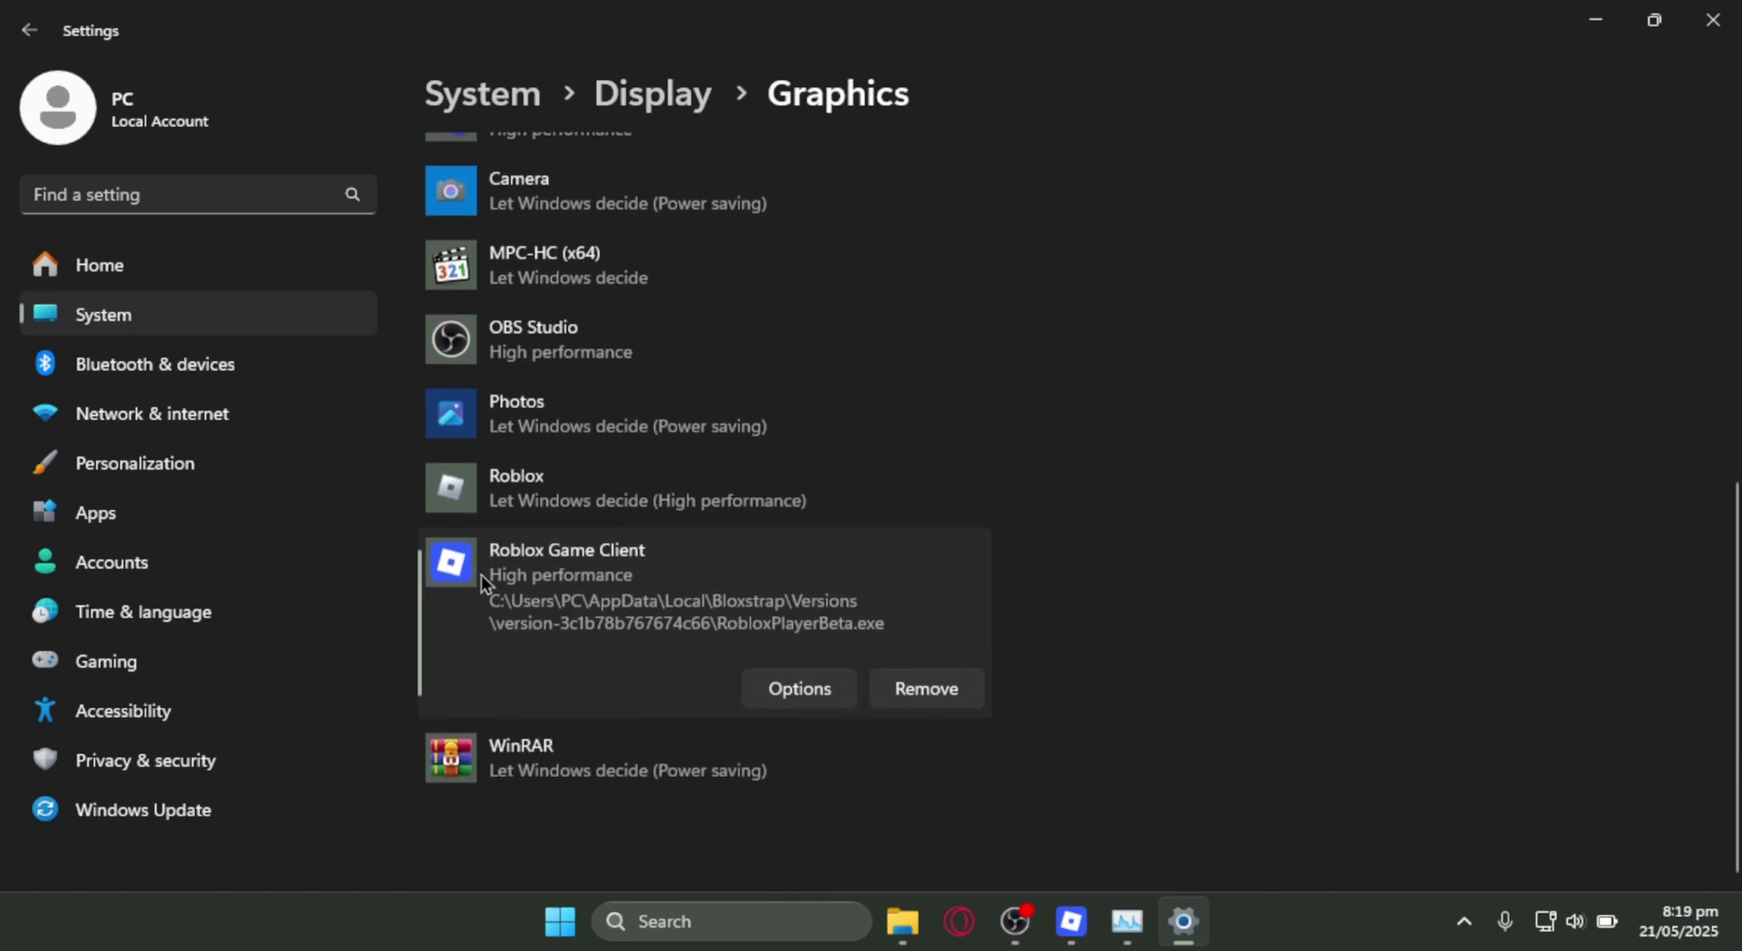
pyautogui.click(830, 697)
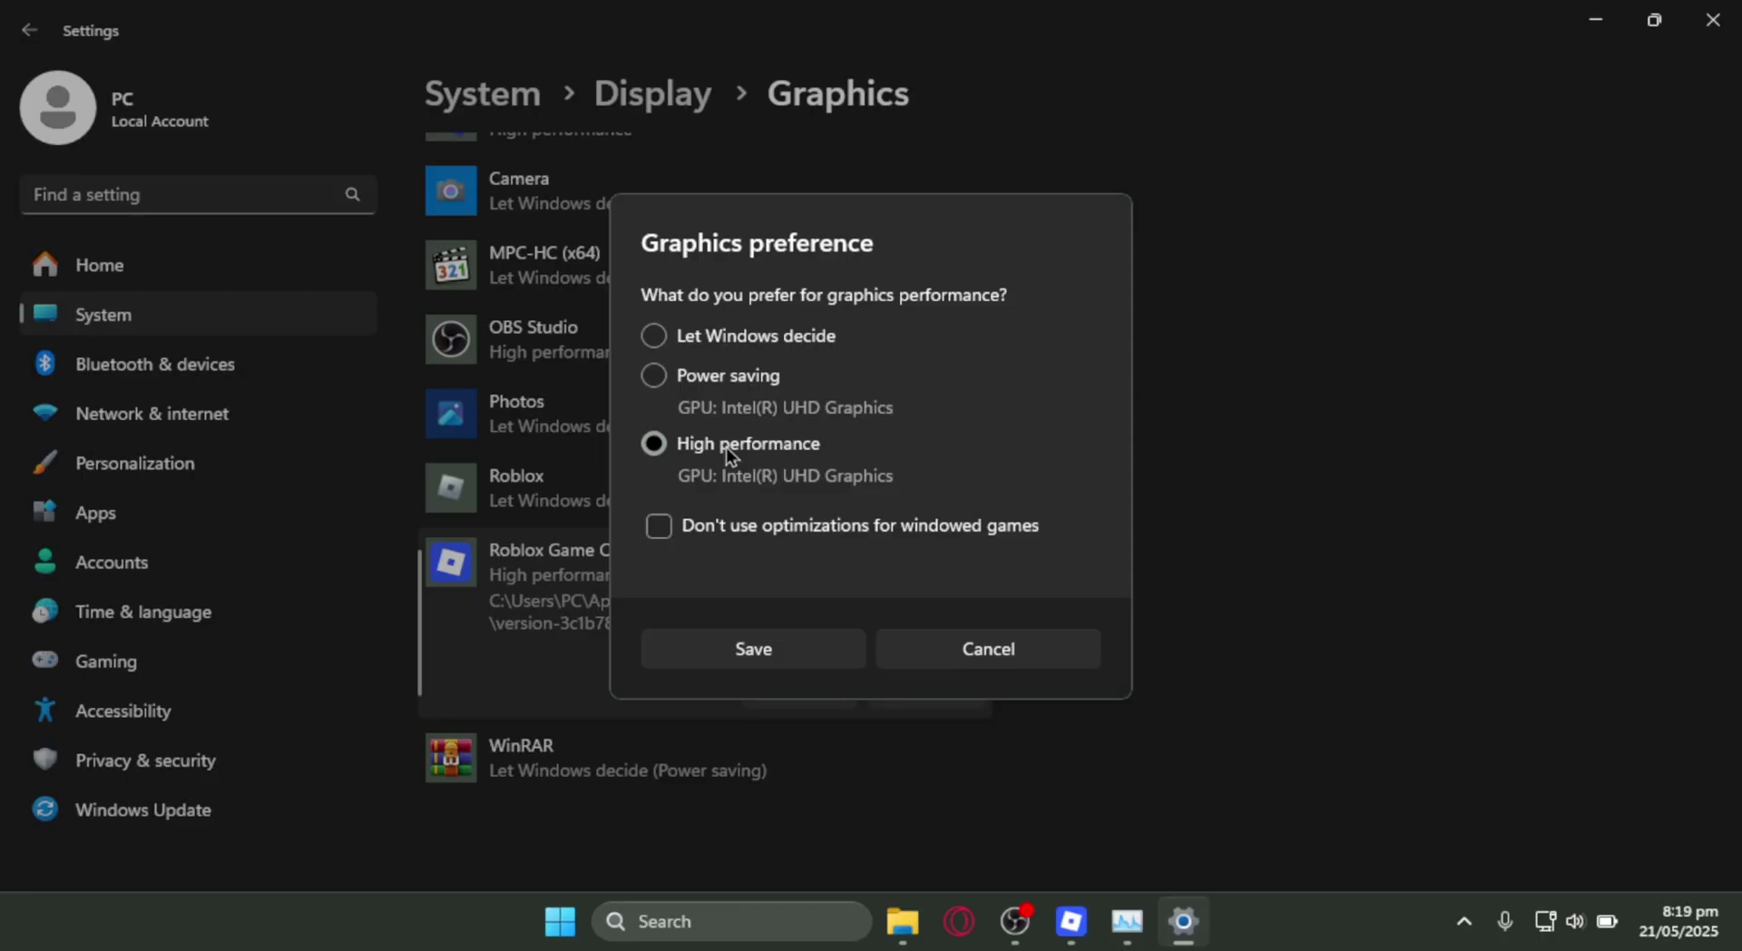
pyautogui.click(689, 377)
pyautogui.click(666, 338)
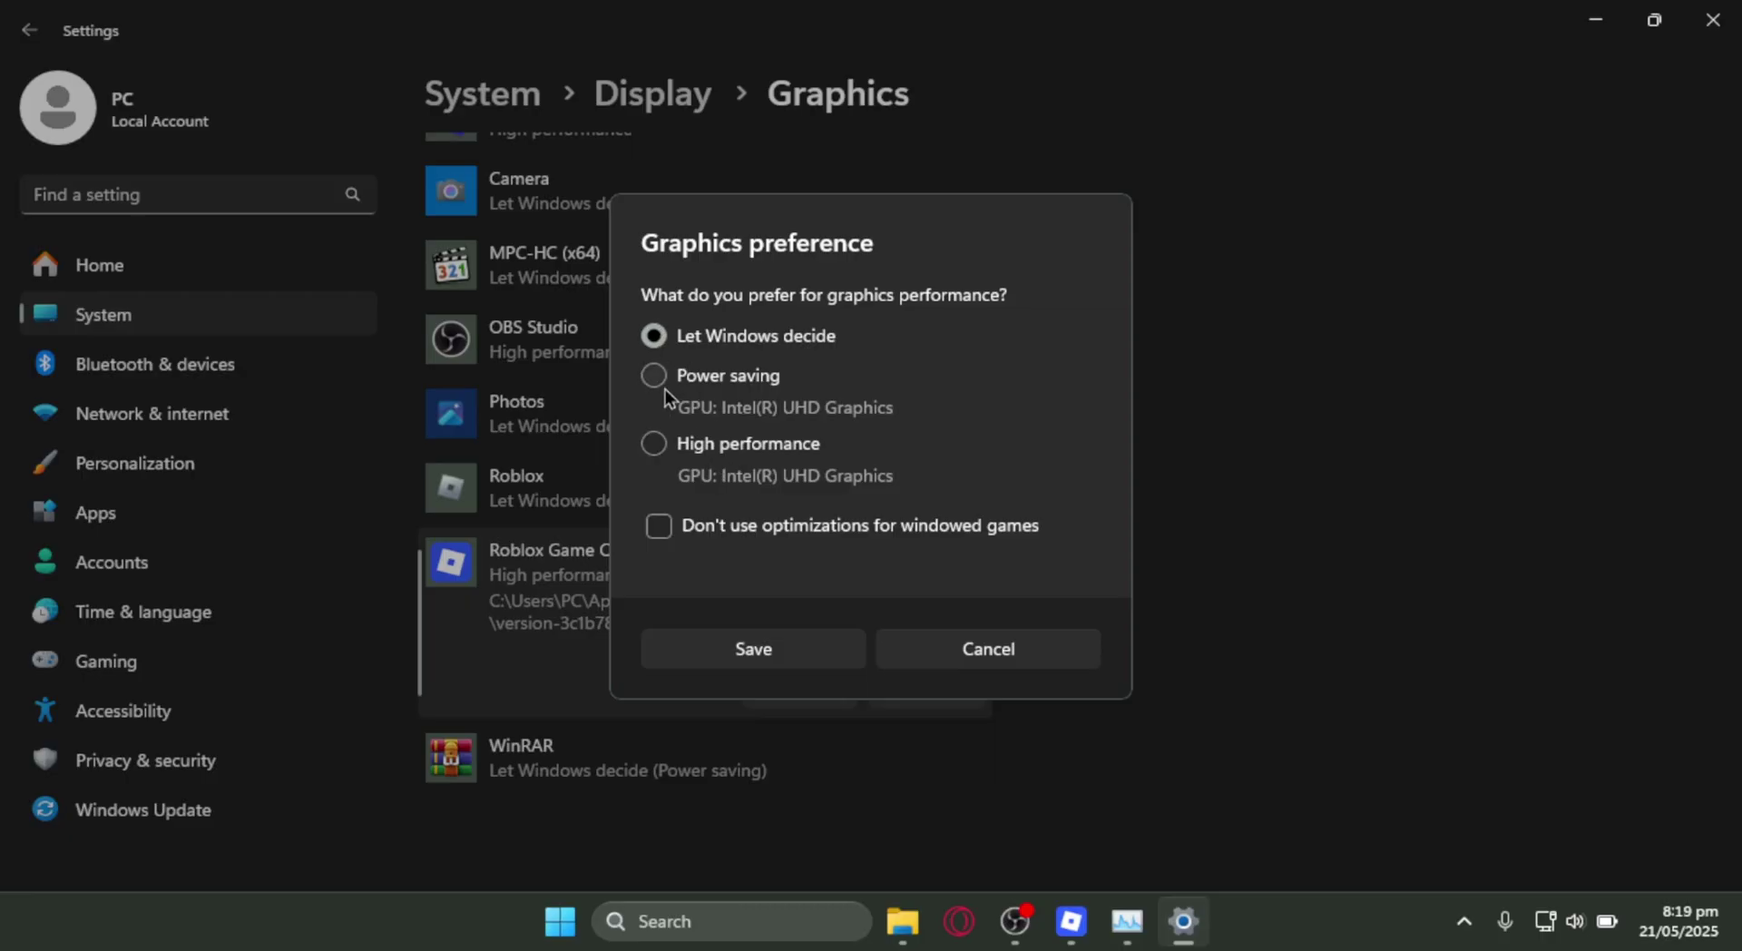
pyautogui.click(660, 449)
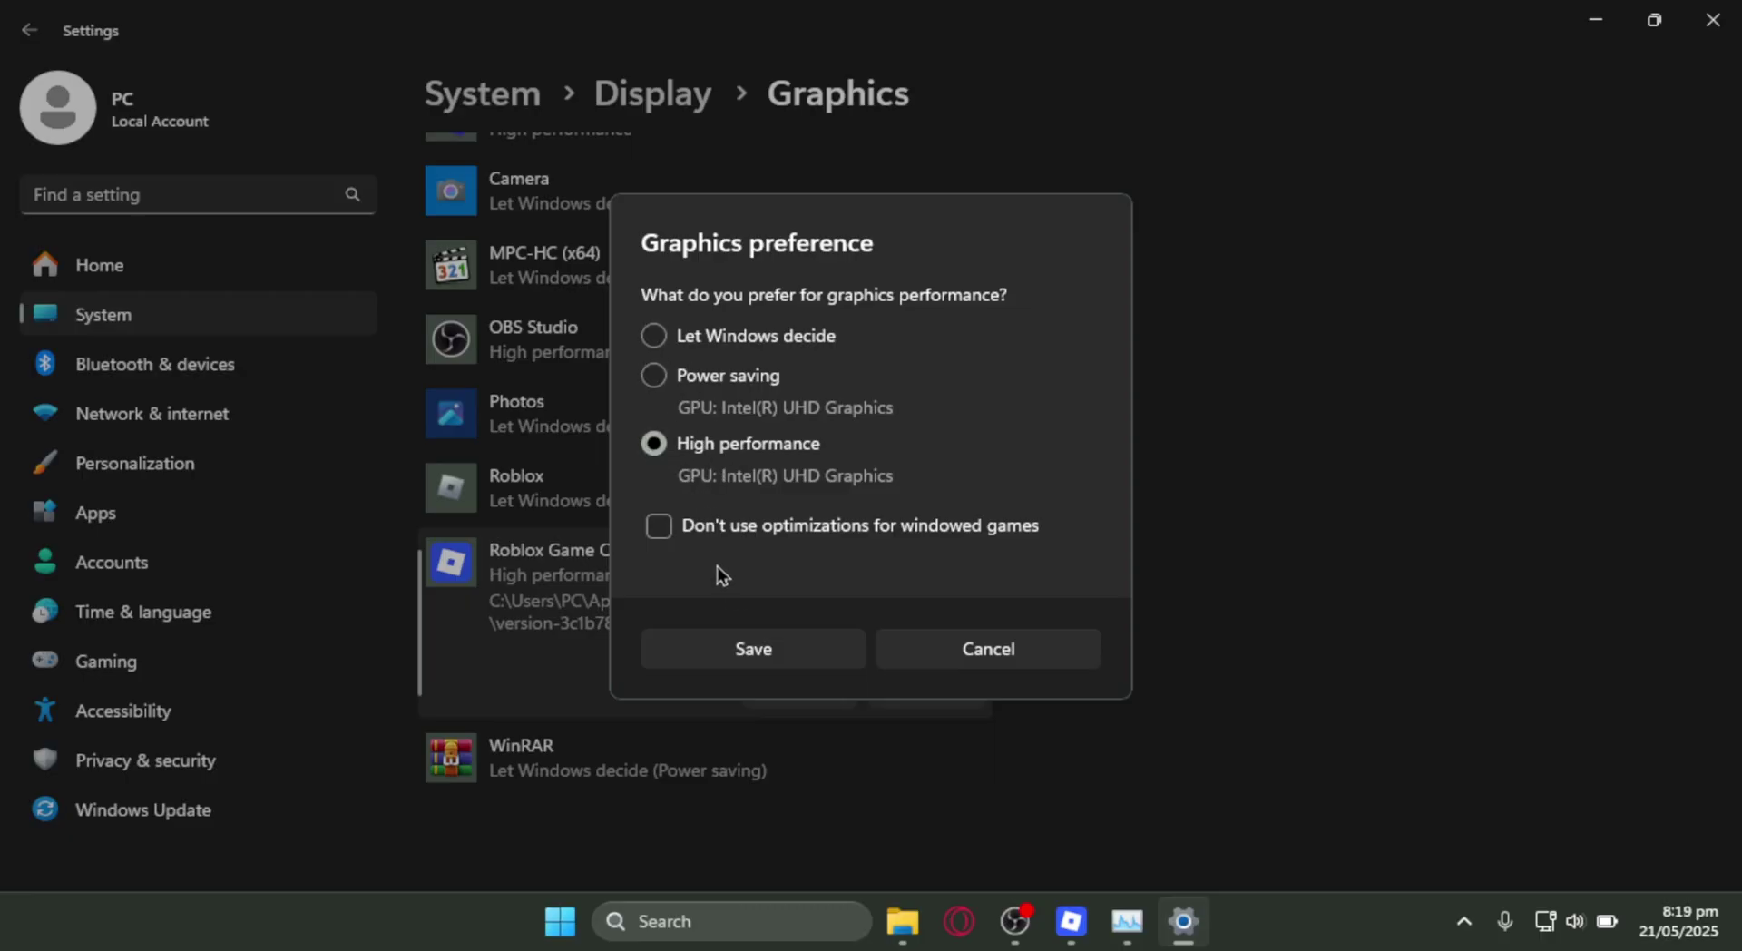
pyautogui.click(760, 652)
pyautogui.scroll(5, 1043, 631)
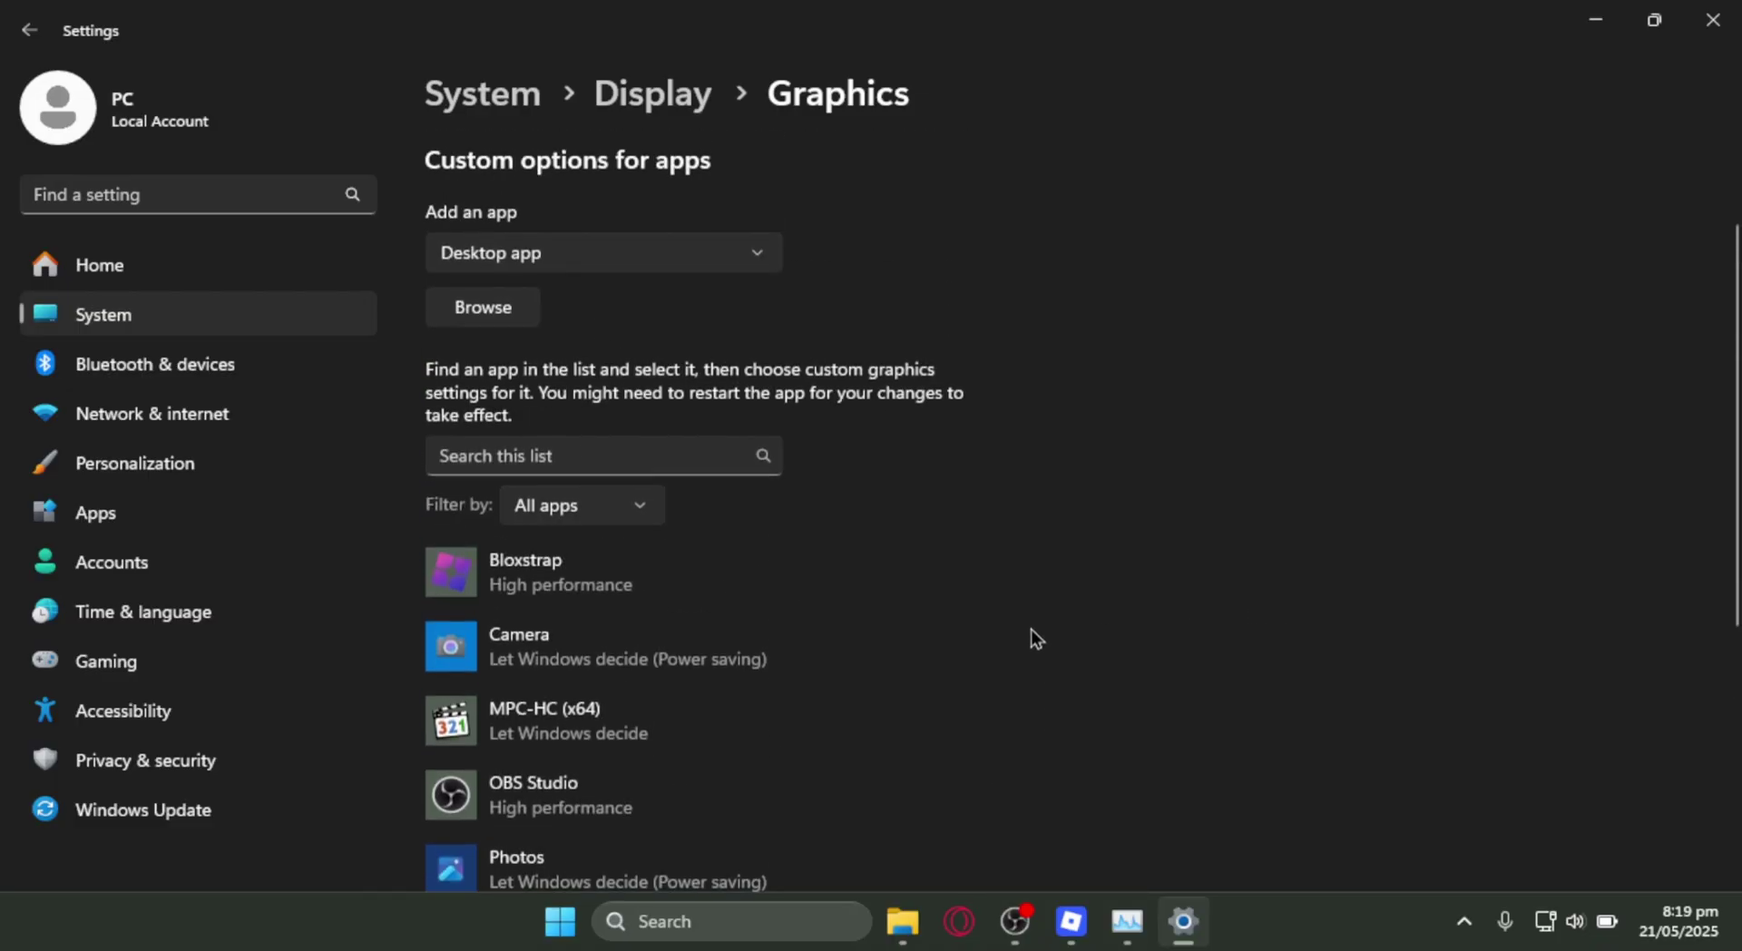
pyautogui.scroll(-5, 1052, 616)
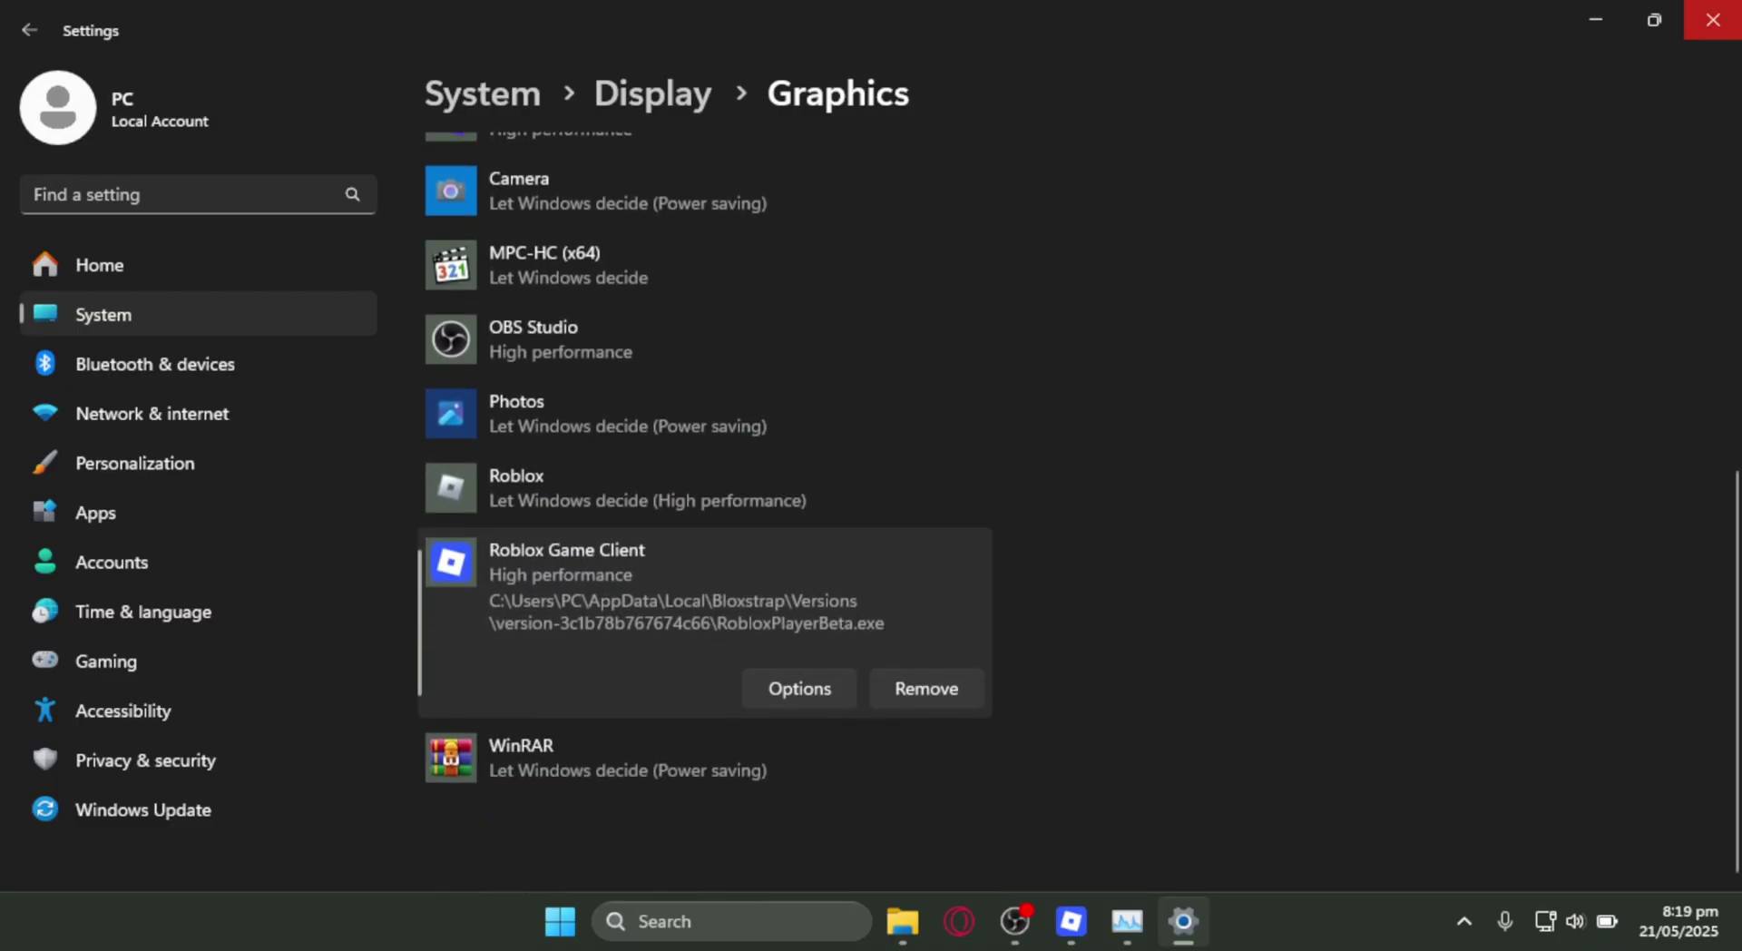
# Close the Settings, Task Manager and File Explorer windows.
pyautogui.click(1712, 19)
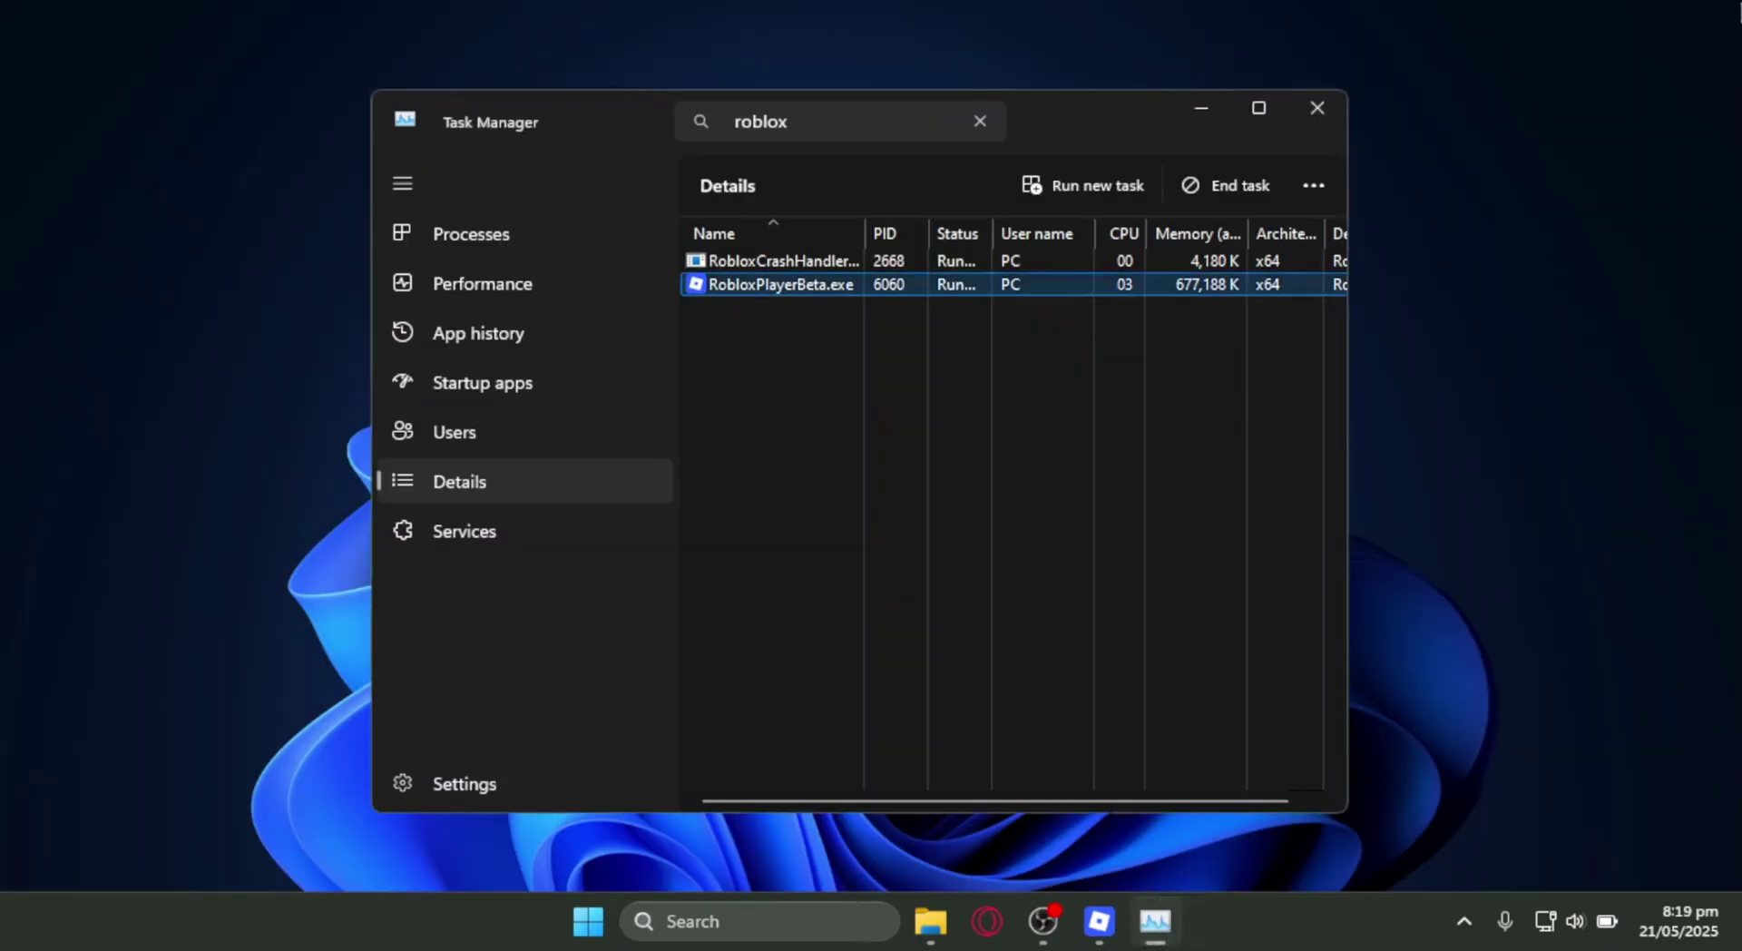
pyautogui.click(1330, 96)
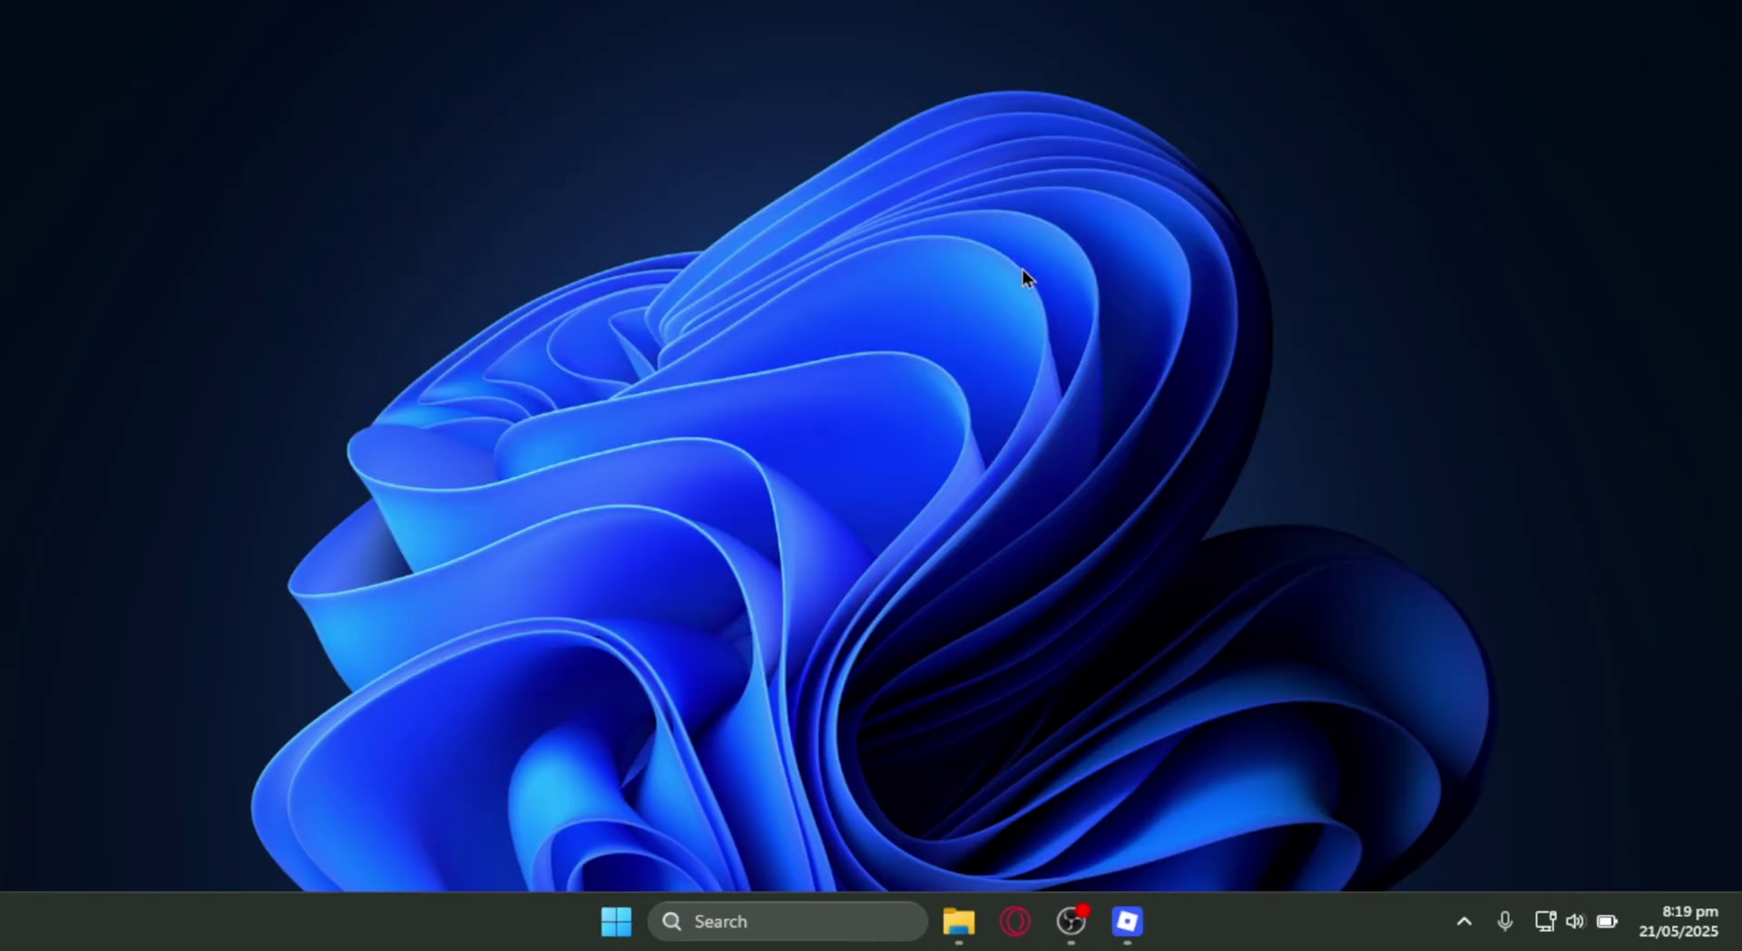
pyautogui.moveTo(959, 921)
pyautogui.click(1072, 706)
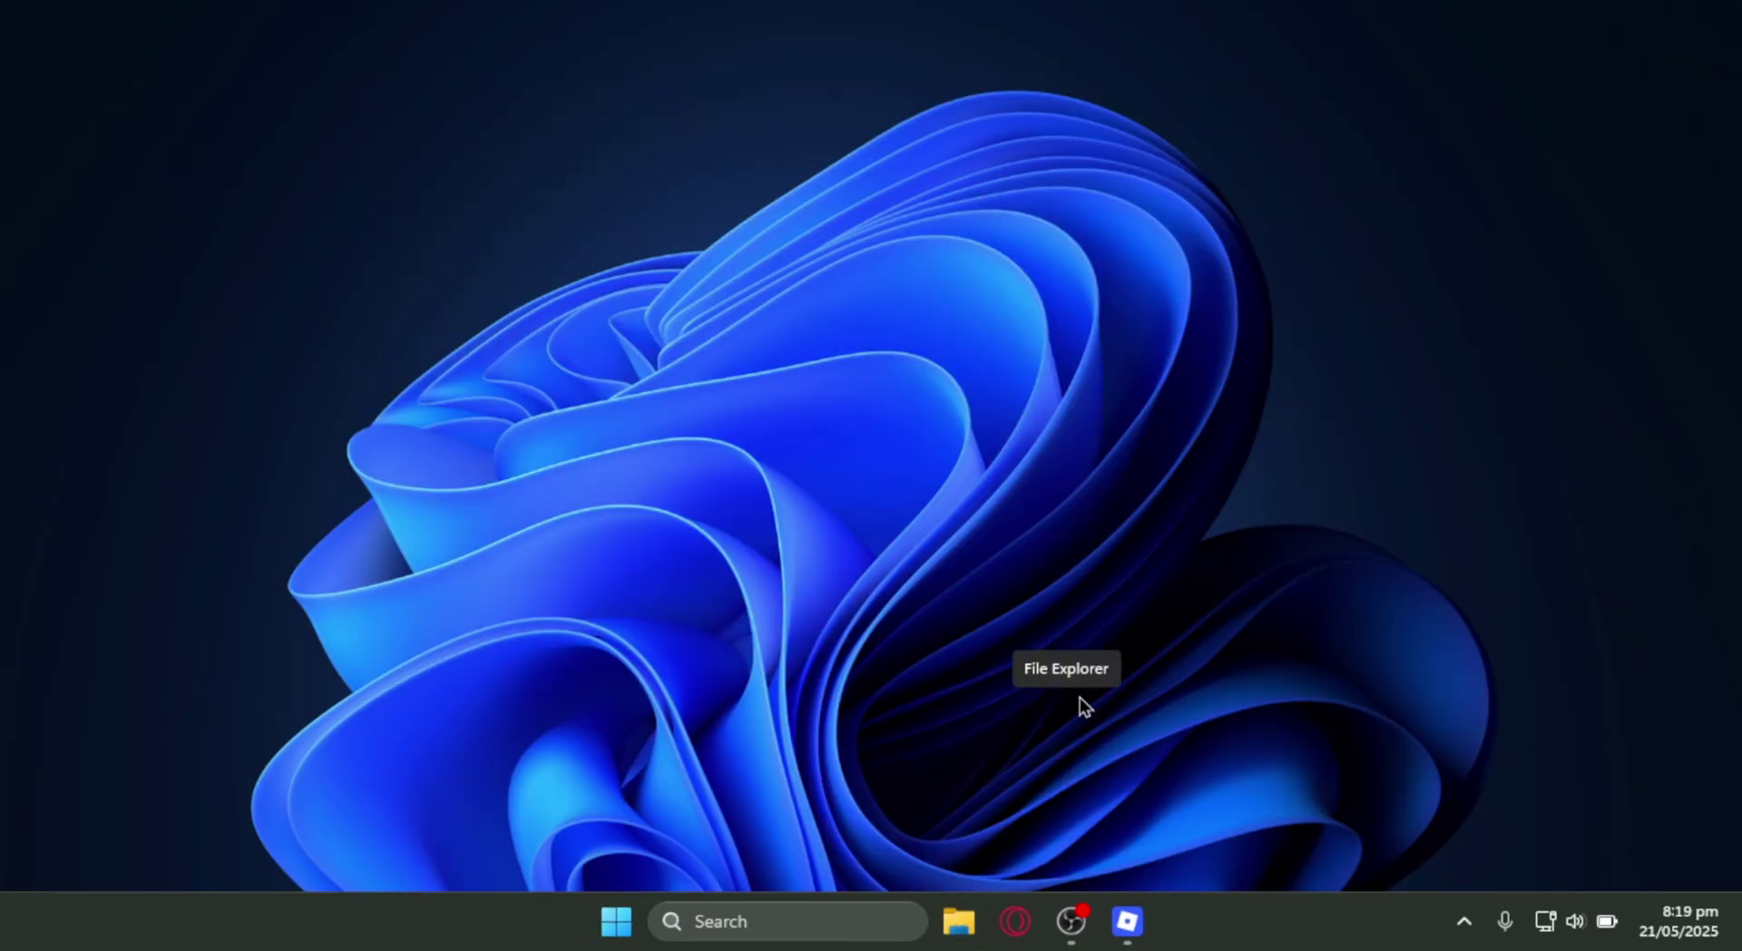
# Bring the Roblox home screen back and launch Fallen Survival.
pyautogui.moveTo(1127, 921)
pyautogui.click(1116, 799)
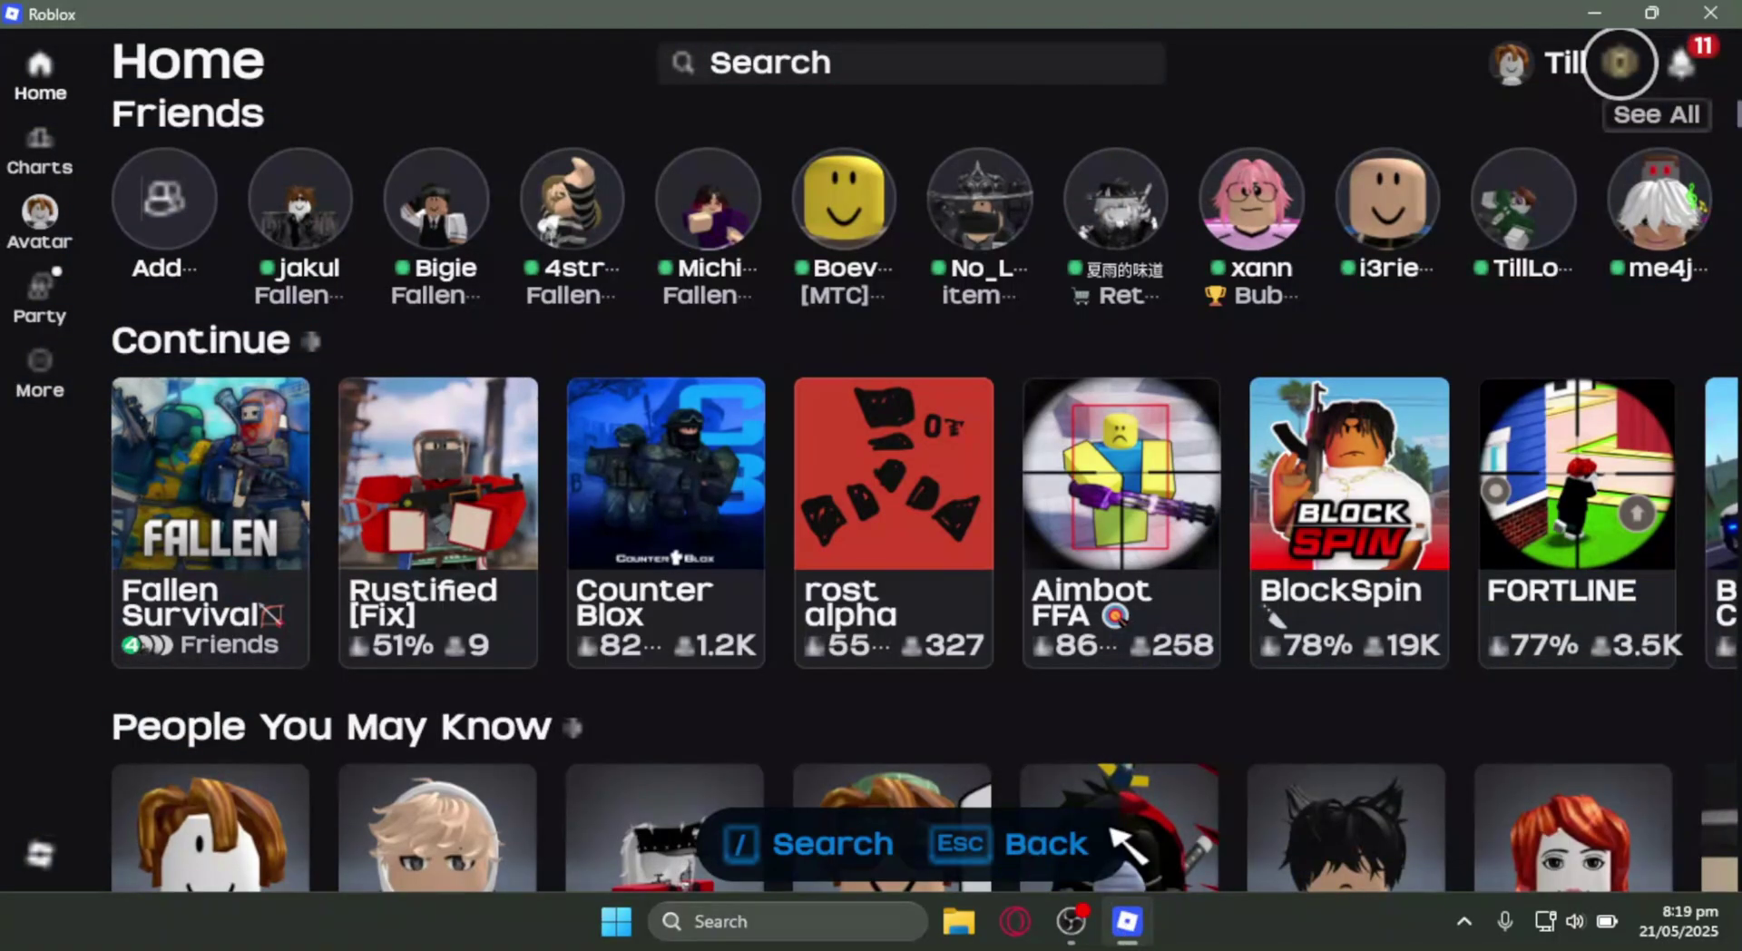
pyautogui.click(222, 676)
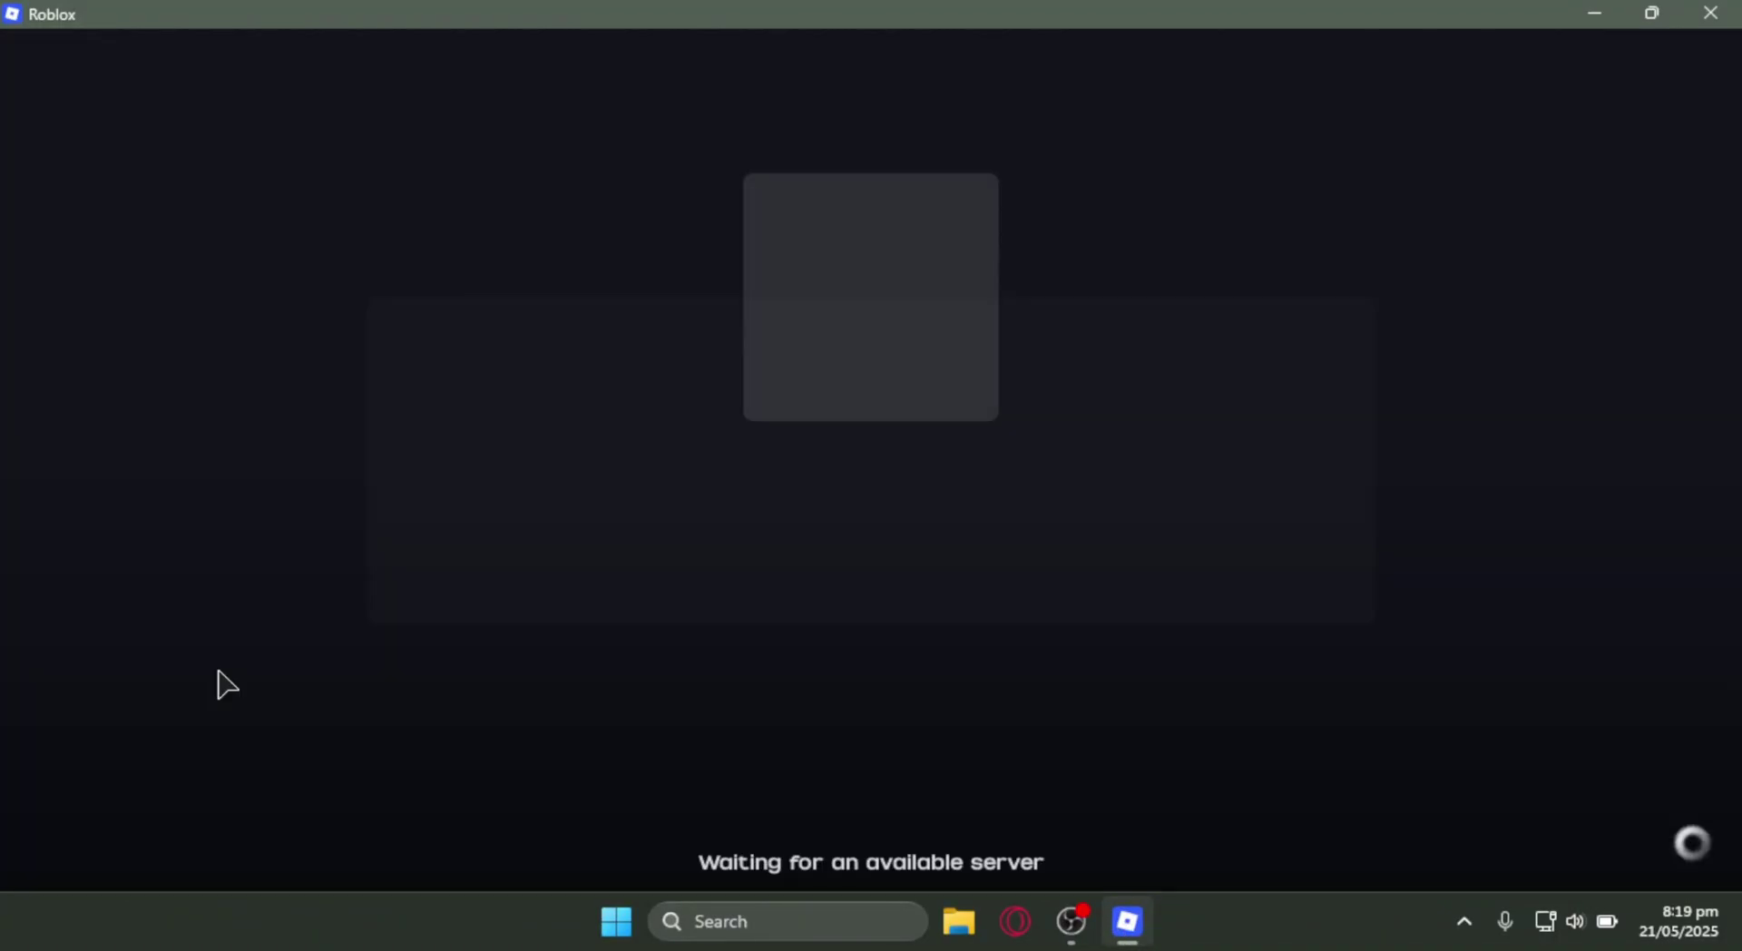